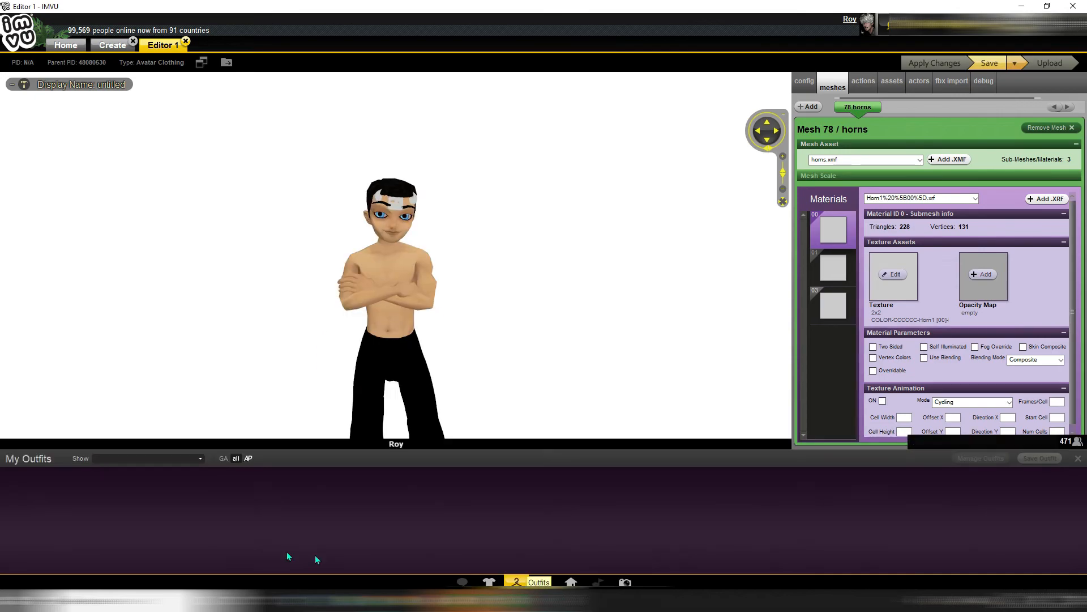
Dress the avatar in the saved outfit with the black ROYAL tank top.
click(30, 515)
click(467, 303)
scroll(685, 425, up, 3)
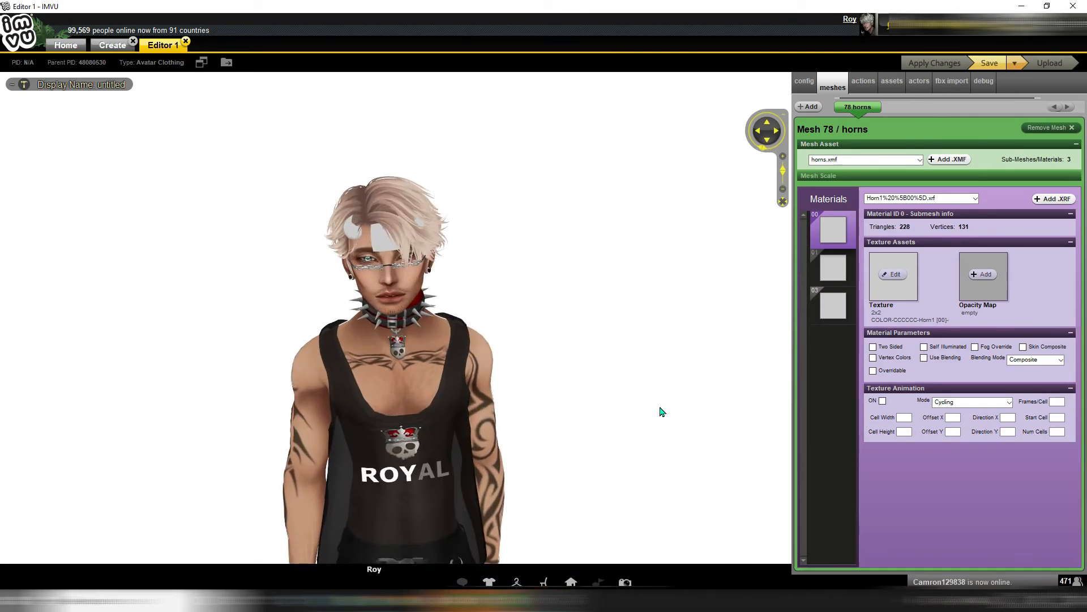
Replace the avatar's blond hair with short dark hair, searching the wardrobe for "bu".
click(489, 582)
click(10, 525)
click(998, 459)
text(bu)
click(1078, 459)
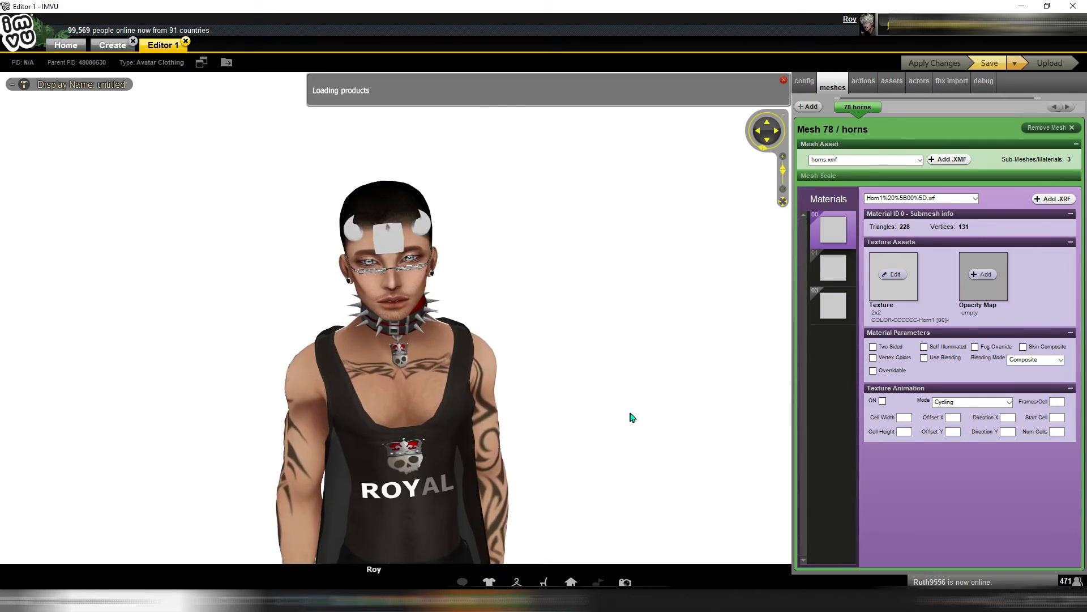
Load the room with the plain grey-blue backdrop and place the avatar in it.
scroll(629, 417, up, 2)
scroll(613, 396, down, 2)
mouse_move(614, 396)
mouse_down()
mouse_move(533, 407)
mouse_move(622, 409)
mouse_up()
scroll(628, 416, down, 1)
click(571, 582)
click(229, 498)
click(1078, 459)
click(388, 356)
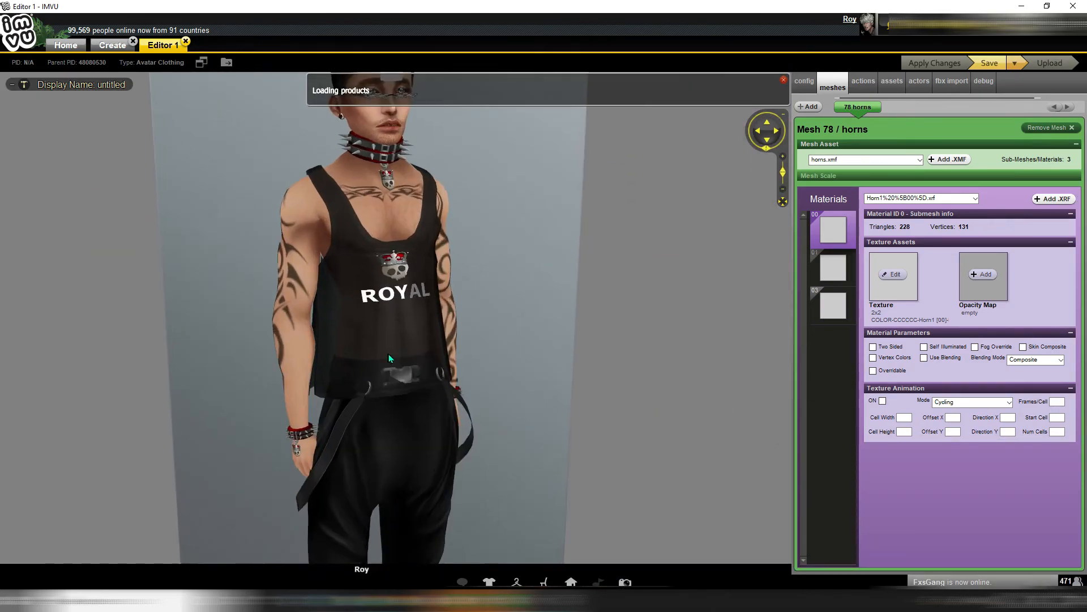
Open the furniture tools in Rotate mode, examine the horns on the avatar's head, and close the tools.
scroll(388, 354, down, 5)
click(24, 85)
click(65, 118)
scroll(410, 272, up, 1)
scroll(409, 272, up, 10)
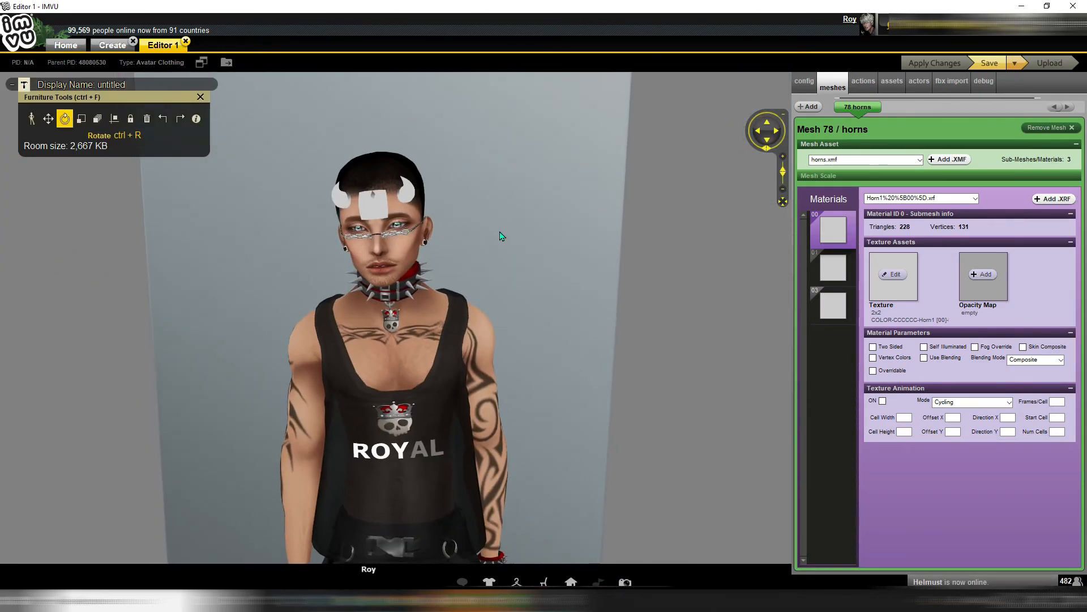
click(201, 97)
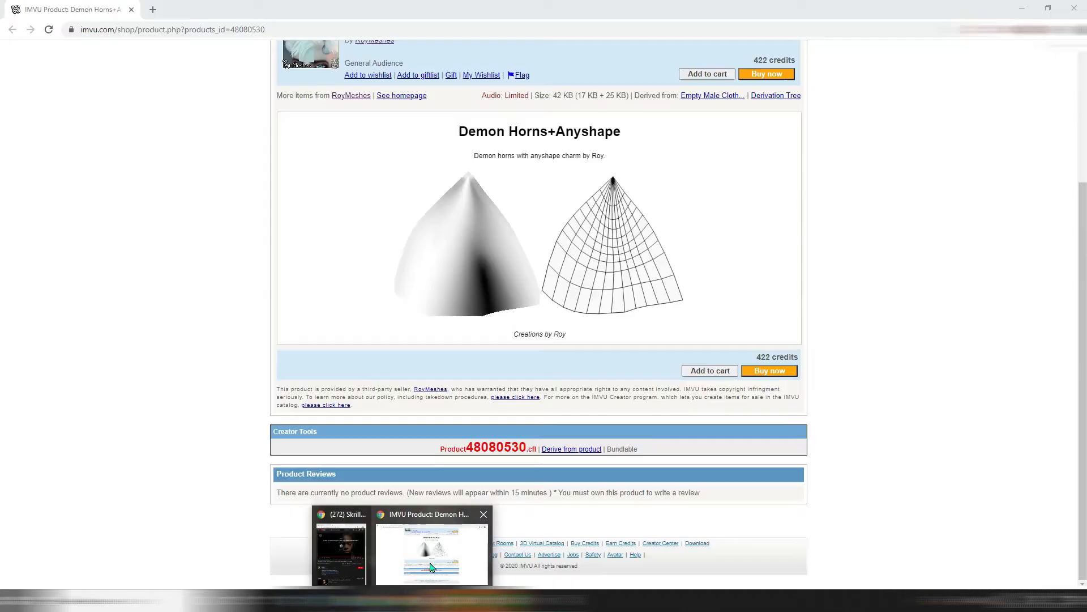
Switch to the browser and copy the shaded horn texture from the Demon Horns+Anyshape product page.
click(432, 538)
scroll(456, 340, up, 3)
right_click(463, 437)
click(503, 472)
Switch to GIMP and create a new image from the copied horn texture.
mouse_move(514, 600)
click(540, 524)
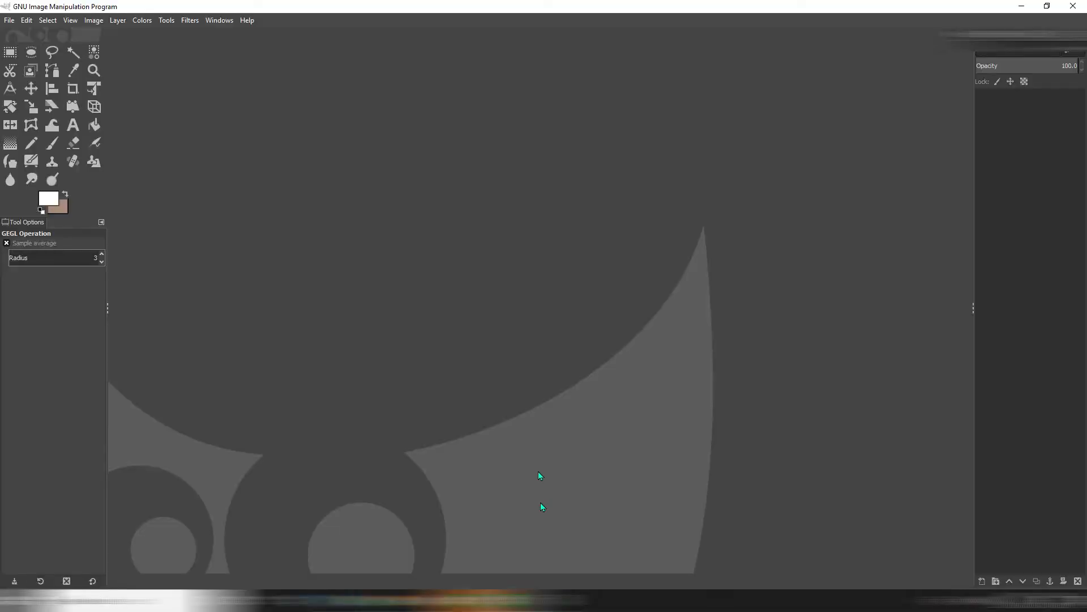
click(9, 21)
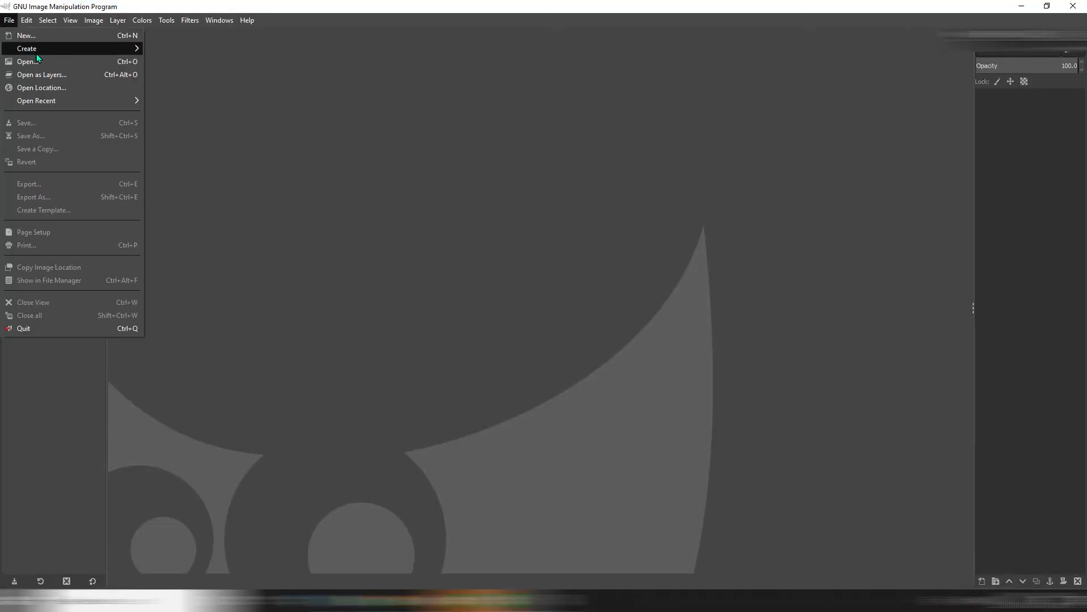
click(191, 48)
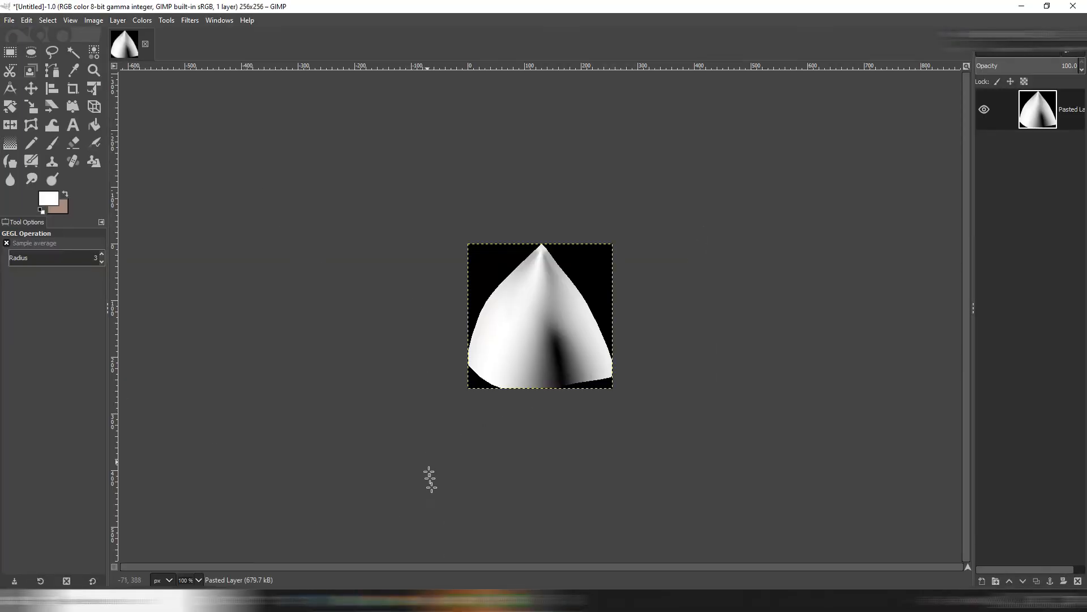
click(650, 178)
click(554, 122)
drag(527, 172, 547, 277)
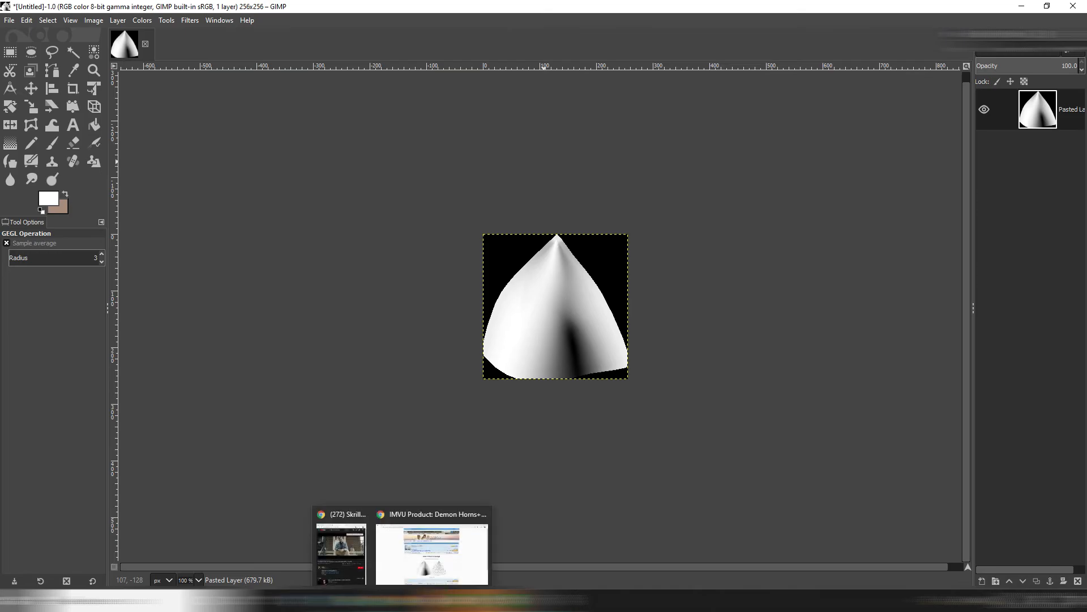
Copy the wireframe horn image from the browser's product page and create a new GIMP image from it.
click(437, 553)
right_click(618, 420)
click(666, 453)
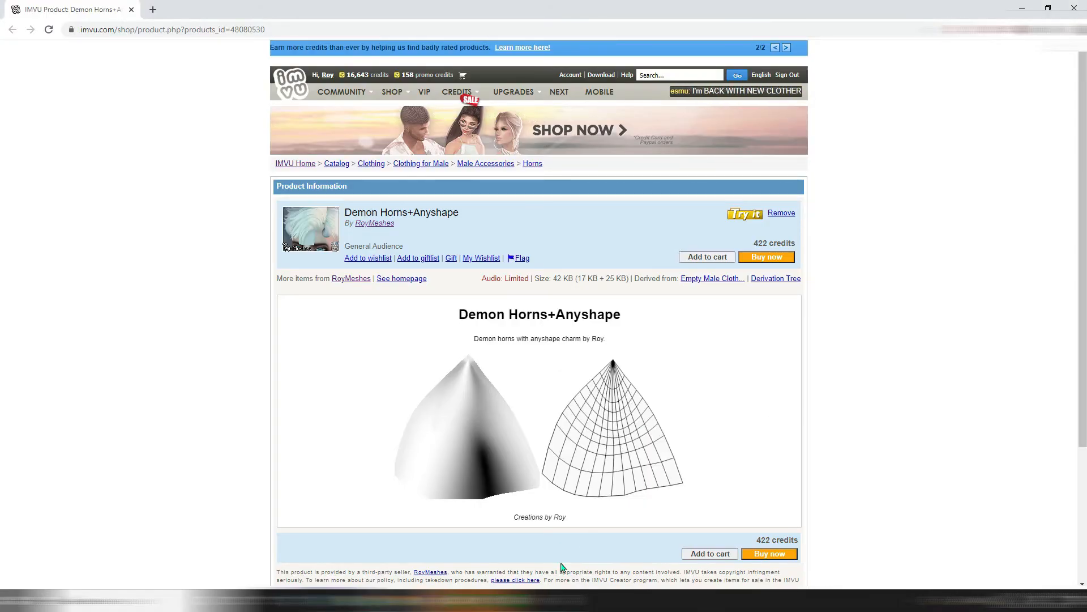
click(513, 552)
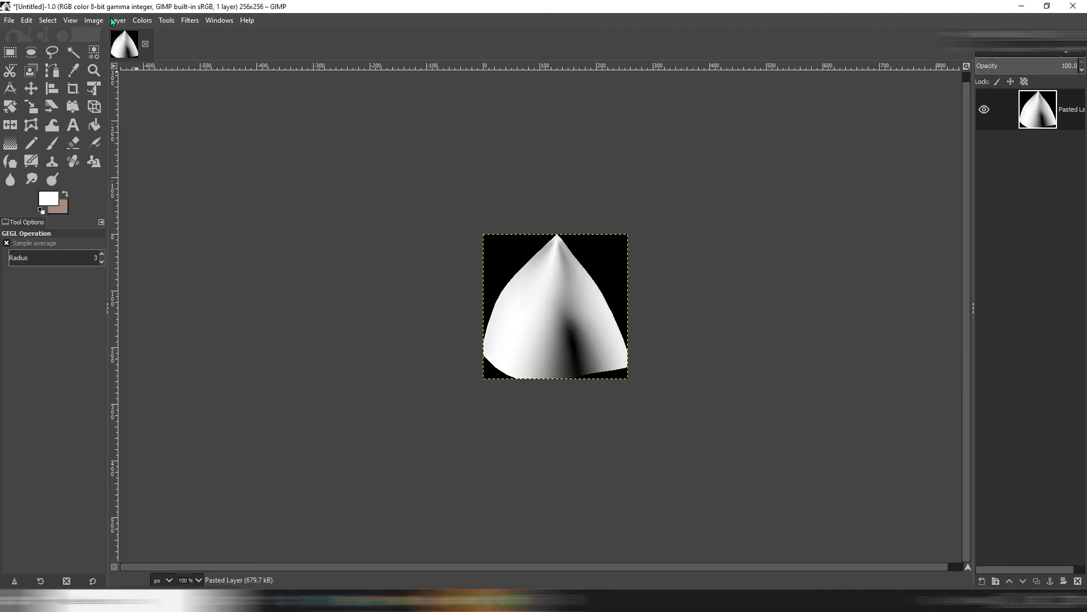
click(10, 20)
mouse_move(34, 42)
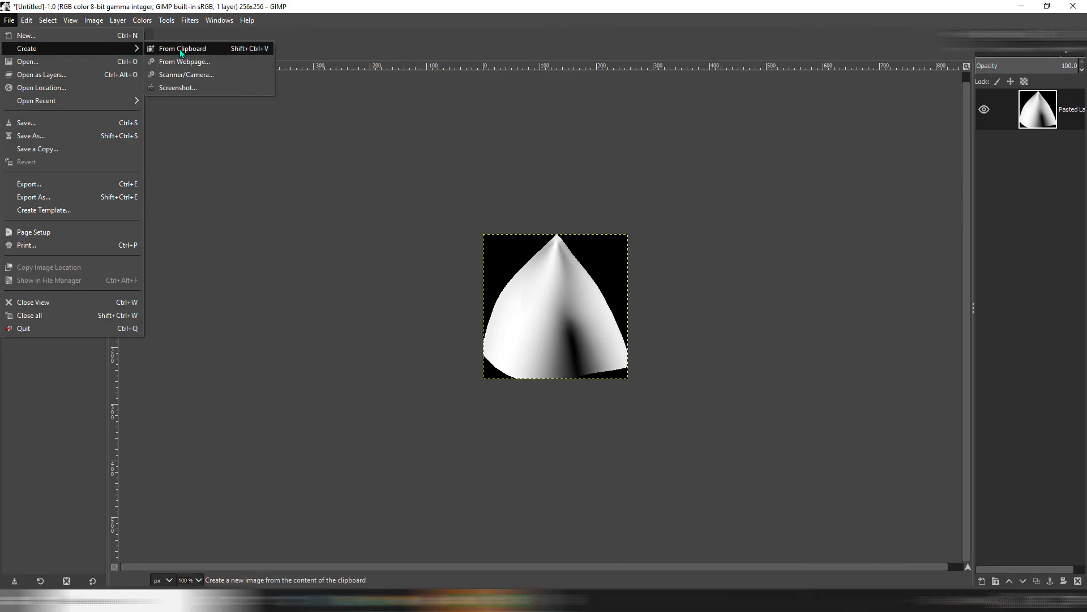
click(155, 42)
Try to paste the wireframe as a layer over the horn texture, adjusting its colors and setting its opacity to 80.2.
click(40, 22)
click(45, 35)
key(ctrl+c)
click(125, 42)
key(ctrl+v)
click(142, 21)
click(151, 172)
scroll(616, 351, up, 2)
key(ctrl+z)
mouse_move(1047, 63)
mouse_down()
mouse_move(995, 63)
mouse_move(1058, 63)
mouse_up()
drag(604, 297, 658, 319)
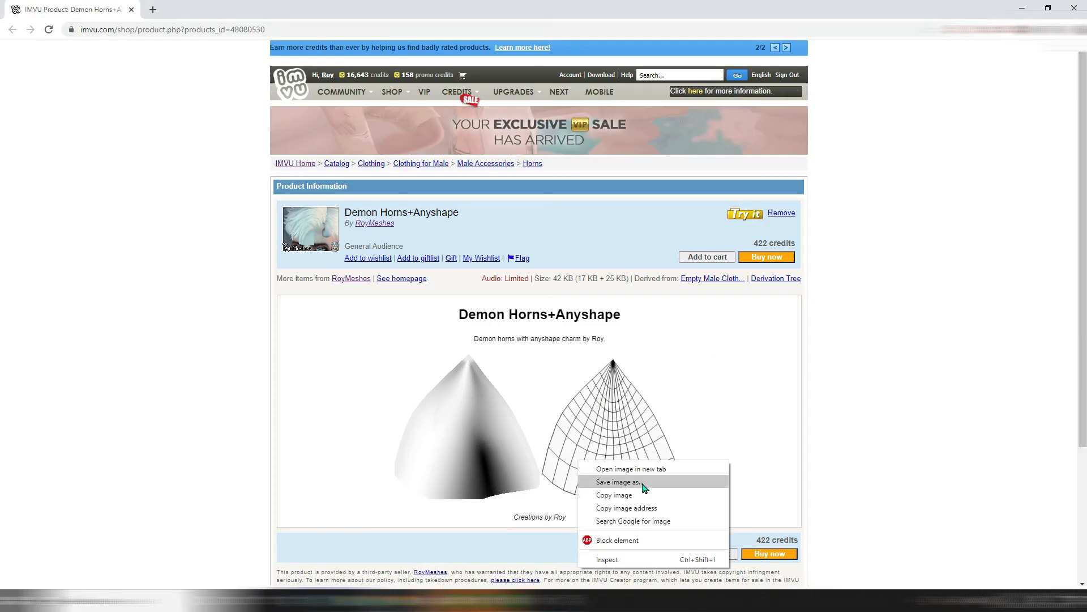
Save the wireframe horn image from the product page as oph.png.
click(639, 478)
click(135, 27)
click(168, 367)
text(oph.png)
key(Return)
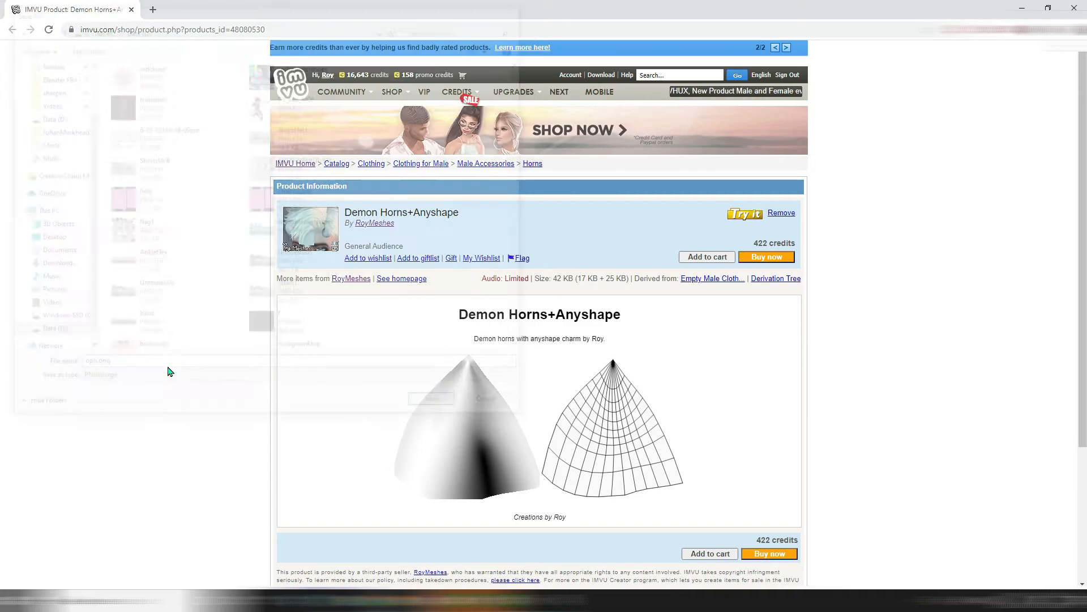
Back in GIMP, remove the pasted wireframe layer and open oph.png from the Data (D:) drive as a layer over the horn texture.
click(516, 600)
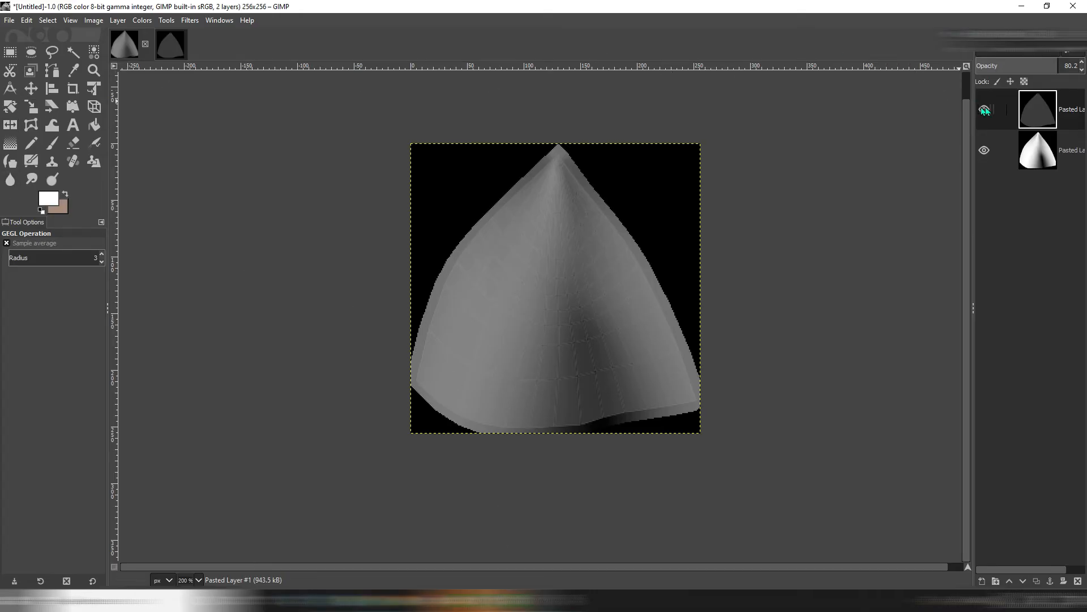
key(ctrl+x)
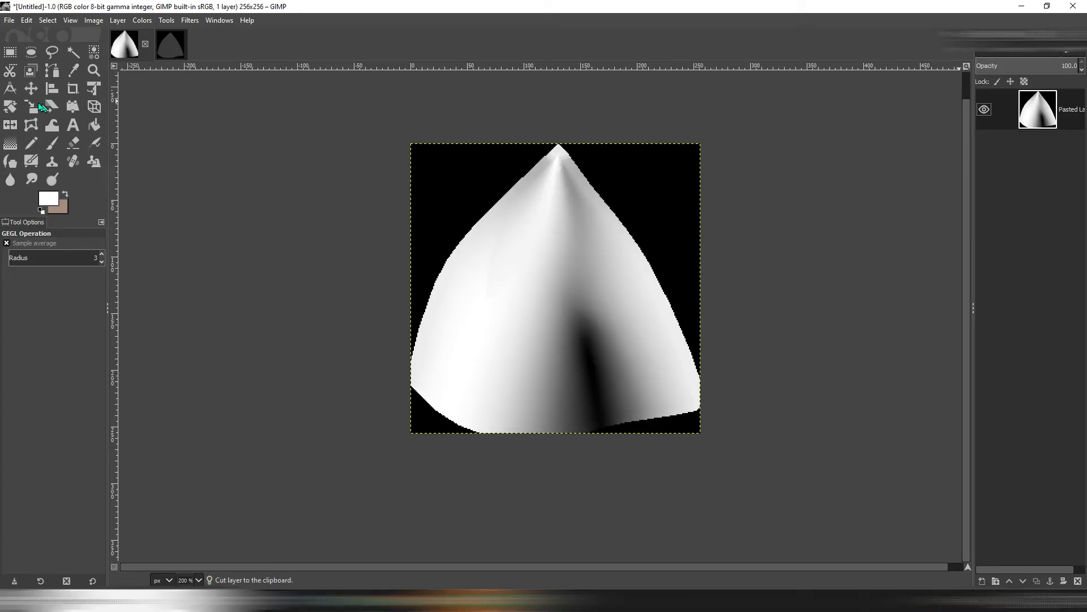
click(9, 21)
click(26, 72)
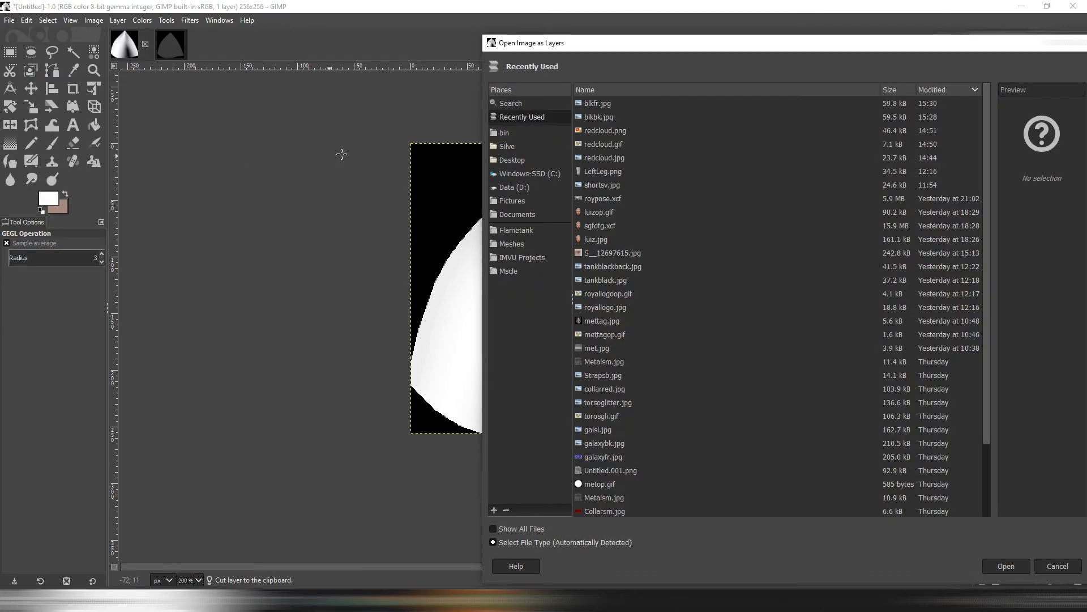
click(514, 187)
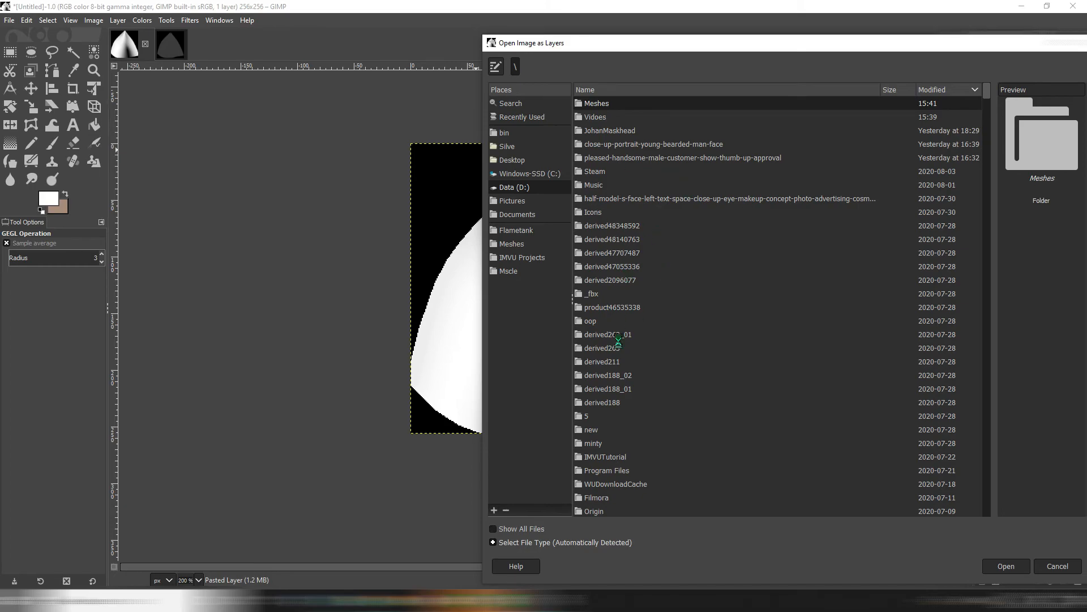
scroll(988, 206, down, 15)
scroll(801, 276, up, 4)
click(598, 306)
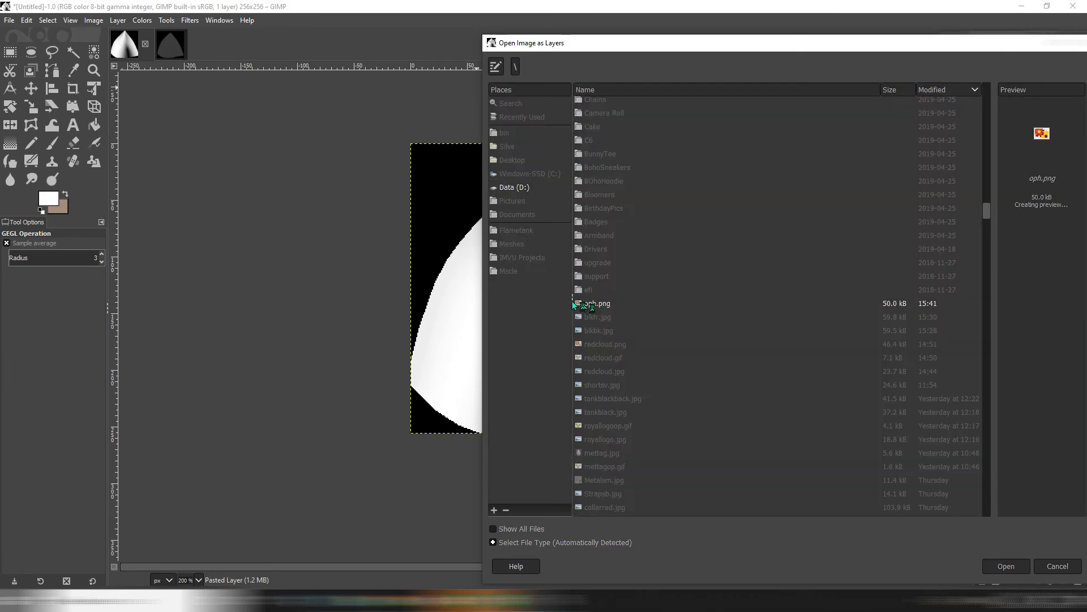
double_click(598, 305)
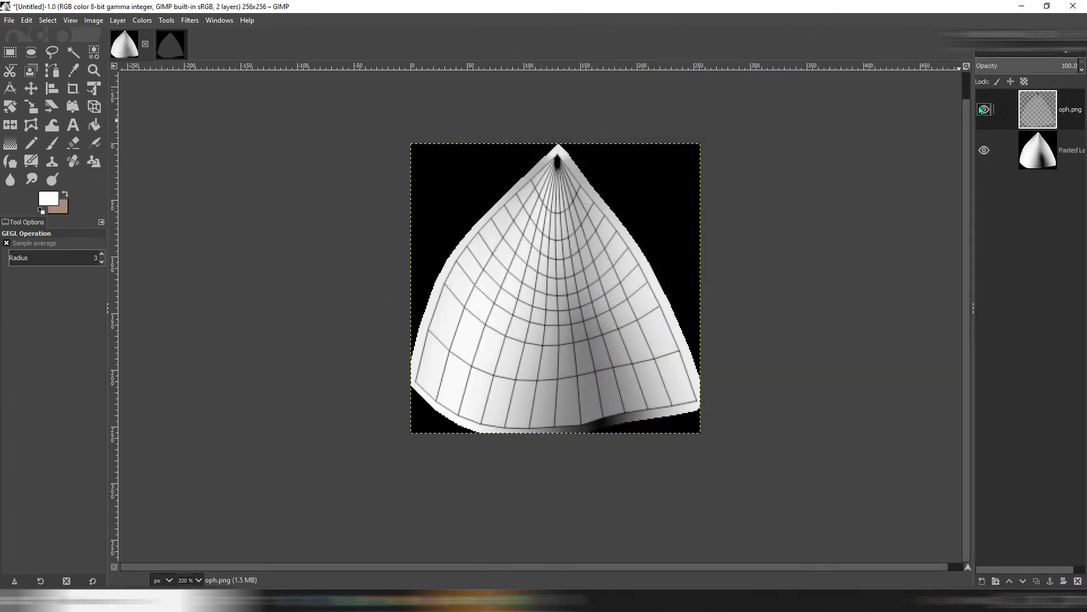
Add a new transparent 256 x 256 px layer above the wireframe.
scroll(614, 322, up, 1)
scroll(628, 311, up, 1)
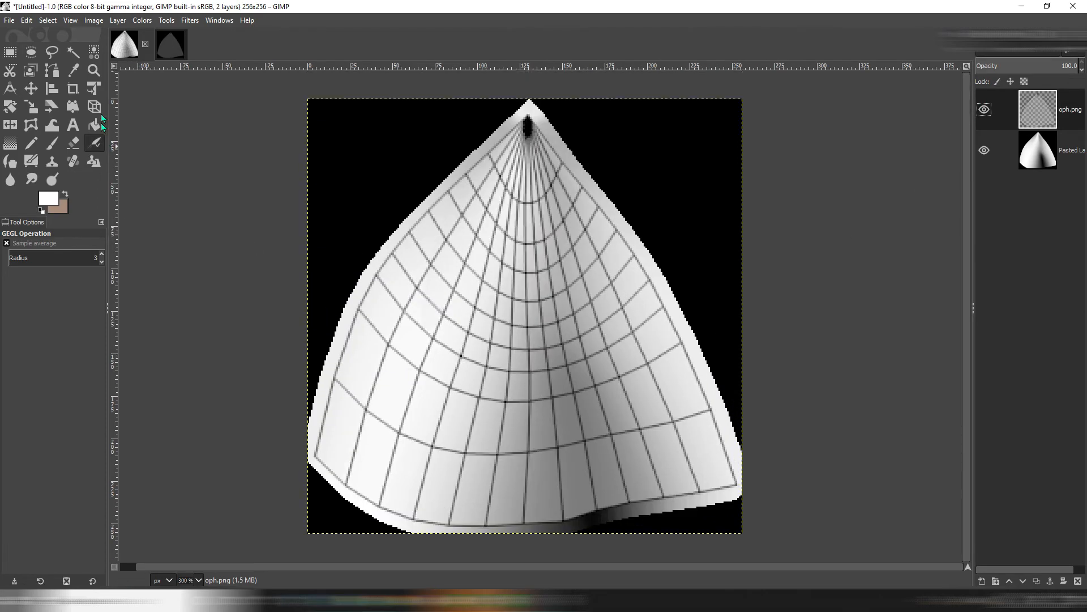
click(118, 20)
click(141, 34)
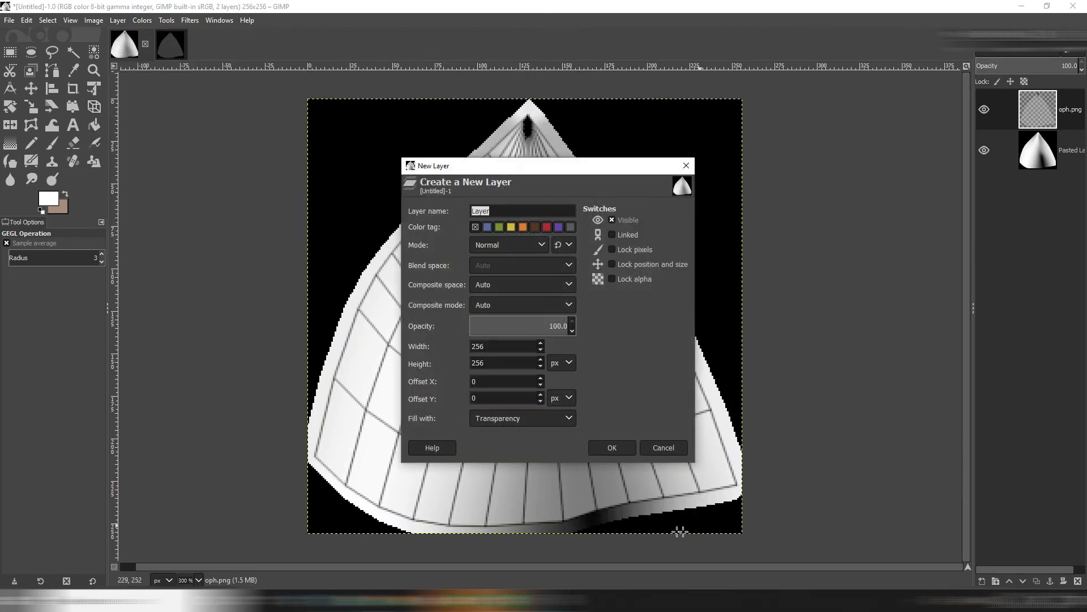
click(611, 453)
Set the foreground color to bright red and set up the Paintbrush with the Hardness 100 brush at size 5.
click(50, 200)
click(309, 133)
click(357, 289)
click(52, 143)
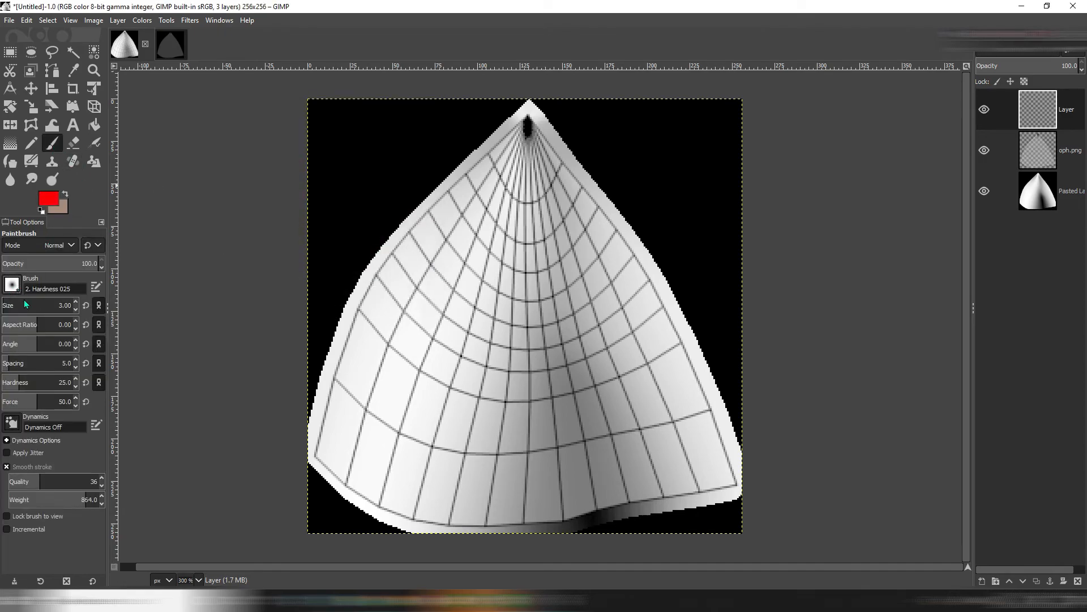
click(12, 285)
click(85, 318)
scroll(534, 139, up, 1)
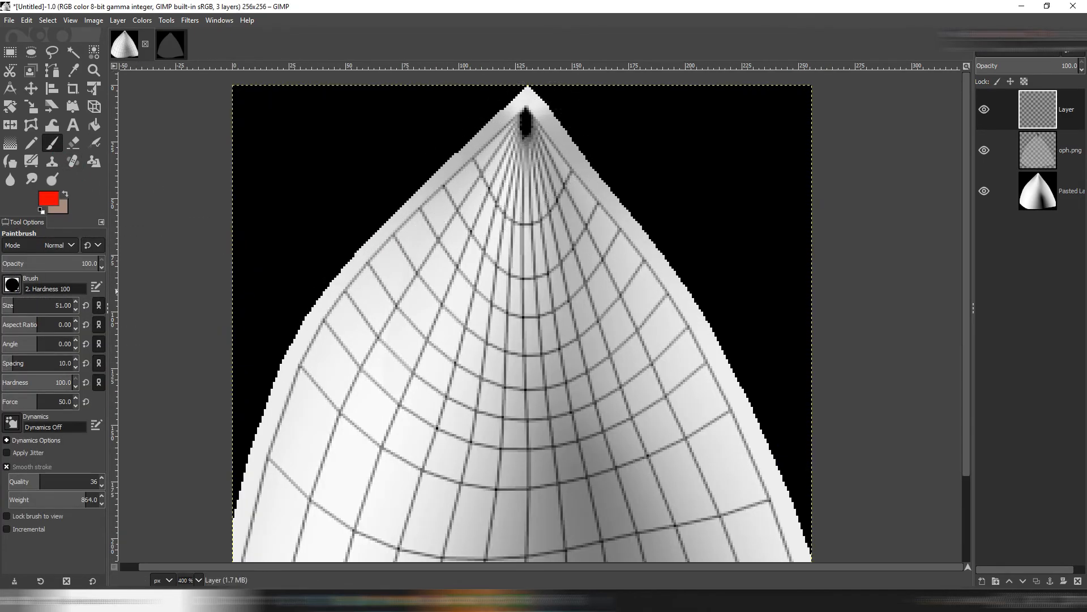
click(4, 306)
scroll(483, 199, up, 2)
Outline the horn's tip in red with straight strokes, following the first curved wireframe row.
click(542, 223)
shift+click(512, 192)
drag(491, 142, 494, 214)
shift+click(478, 183)
shift+click(567, 91)
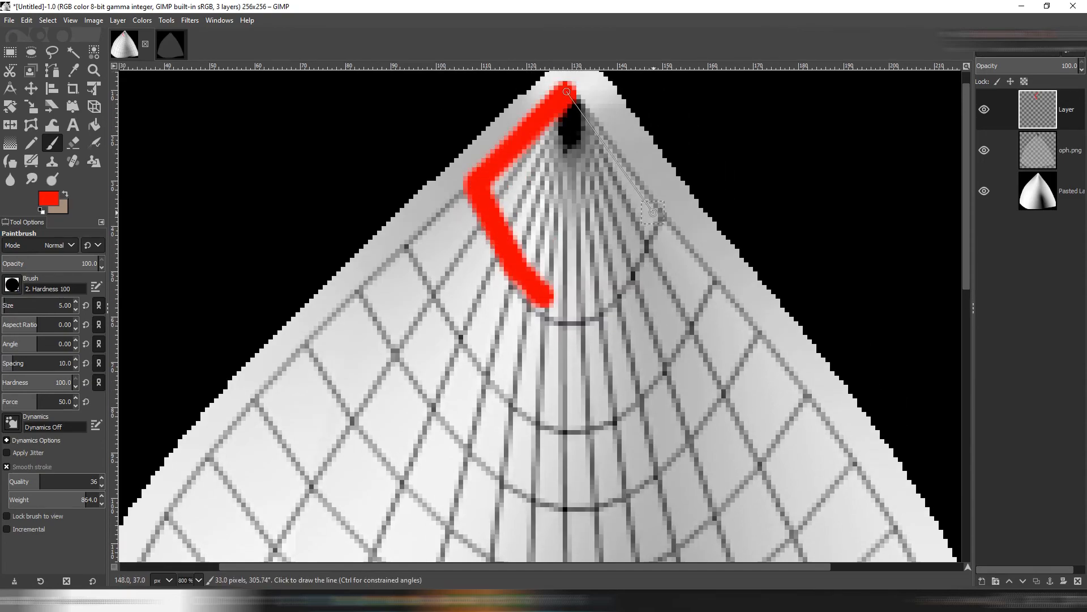
shift+click(654, 214)
shift+click(625, 272)
shift+click(610, 288)
shift+click(572, 307)
shift+click(553, 303)
drag(530, 295, 615, 260)
Bucket fill the outlined horn tip with red.
click(94, 124)
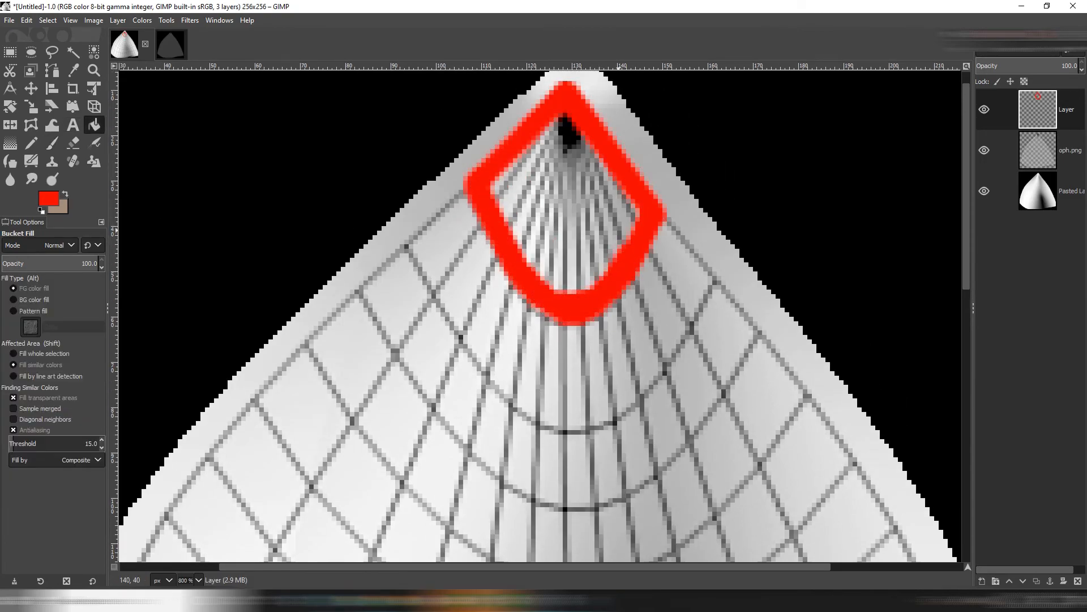
click(621, 229)
click(603, 233)
scroll(572, 241, down, 2)
Set the foreground color to dark red for the Paintbrush and lower the paint layer's opacity to 65.9.
click(48, 198)
click(300, 191)
click(358, 289)
click(52, 143)
scroll(509, 228, up, 2)
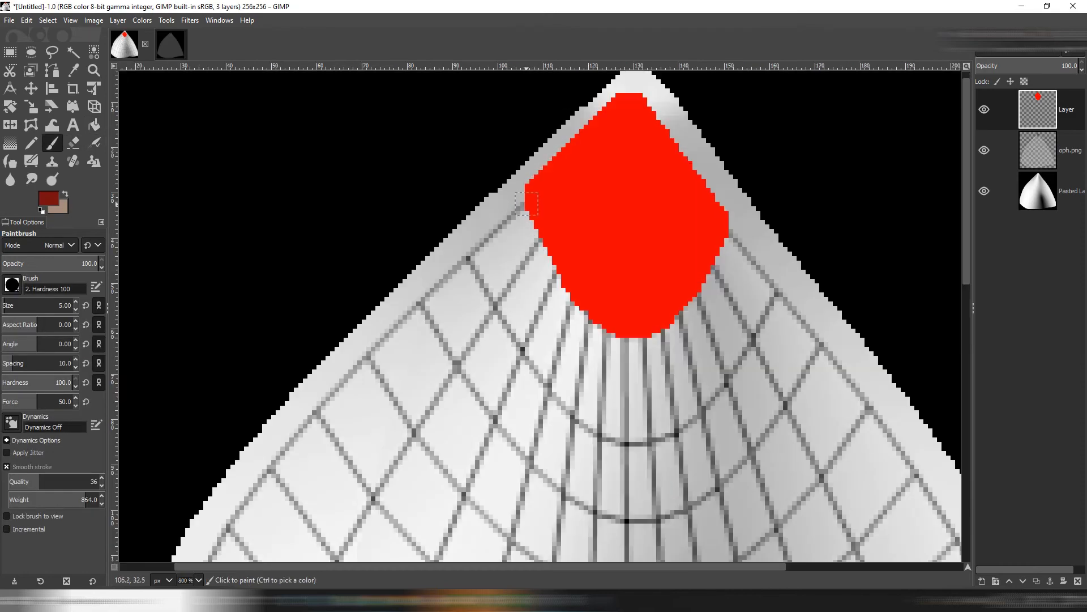
click(1043, 66)
Outline a dark red band below the red tip along the next wireframe row and bucket fill it.
shift+click(534, 244)
click(740, 235)
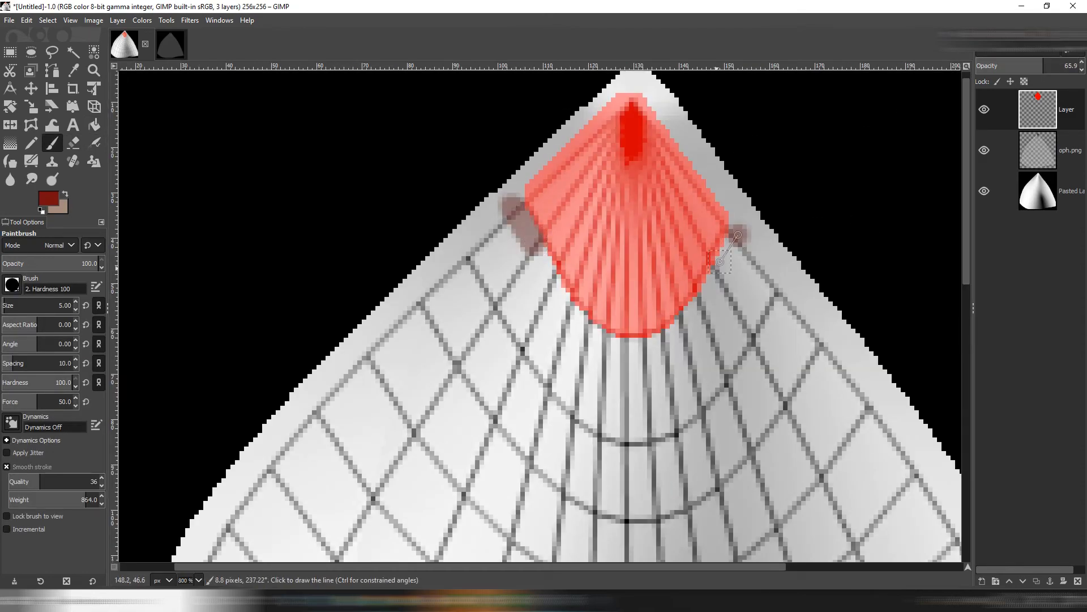
shift+click(712, 289)
click(770, 286)
shift+click(728, 358)
shift+click(637, 435)
shift+click(592, 420)
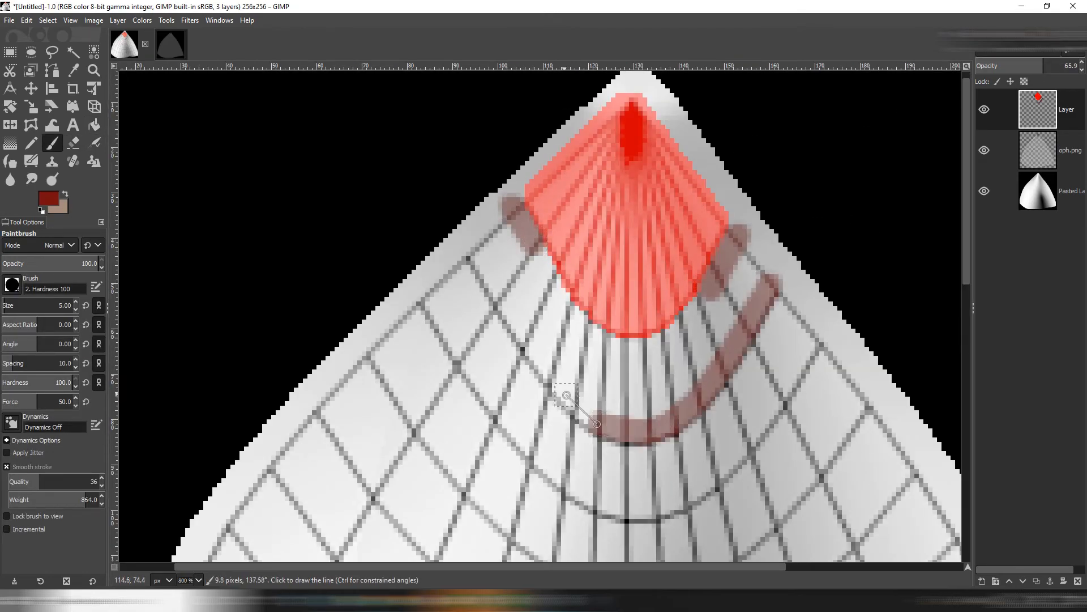
shift+click(559, 384)
shift+click(464, 246)
shift+click(511, 208)
drag(740, 236, 770, 285)
click(94, 125)
click(632, 377)
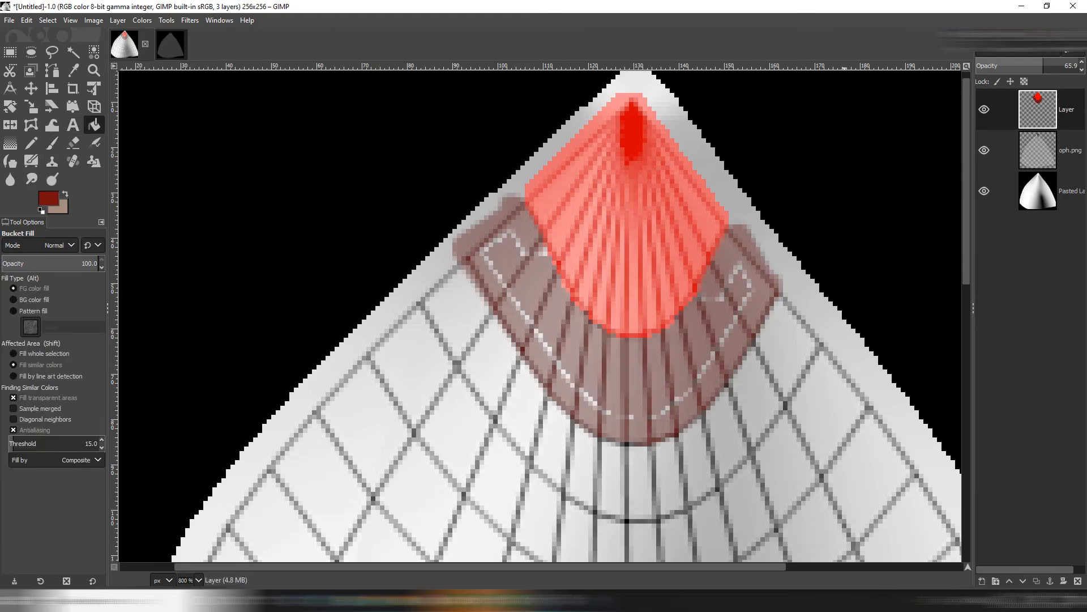
Restore the paint layer's opacity to 100 and paint over the unfilled gaps in the dark red band.
drag(1048, 66, 1079, 66)
click(52, 143)
mouse_move(542, 250)
mouse_down()
mouse_move(500, 236)
mouse_move(493, 249)
mouse_up()
shift+click(579, 385)
shift+click(622, 406)
shift+click(678, 382)
shift+click(751, 281)
drag(751, 281, 703, 308)
scroll(570, 366, down, 2)
mouse_move(648, 417)
mouse_down()
mouse_move(590, 398)
mouse_move(534, 302)
mouse_up()
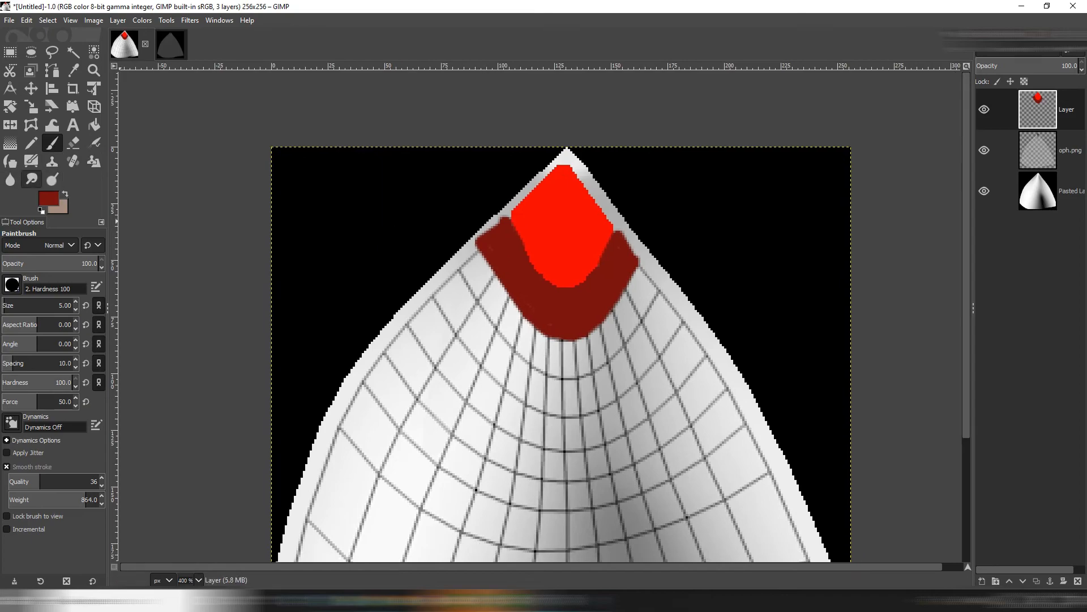
Smudge the red tip into the dark red band using the Splats 02 brush at size 38 with jitter 0.20.
click(31, 179)
click(12, 284)
scroll(48, 369, down, 5)
scroll(48, 368, down, 1)
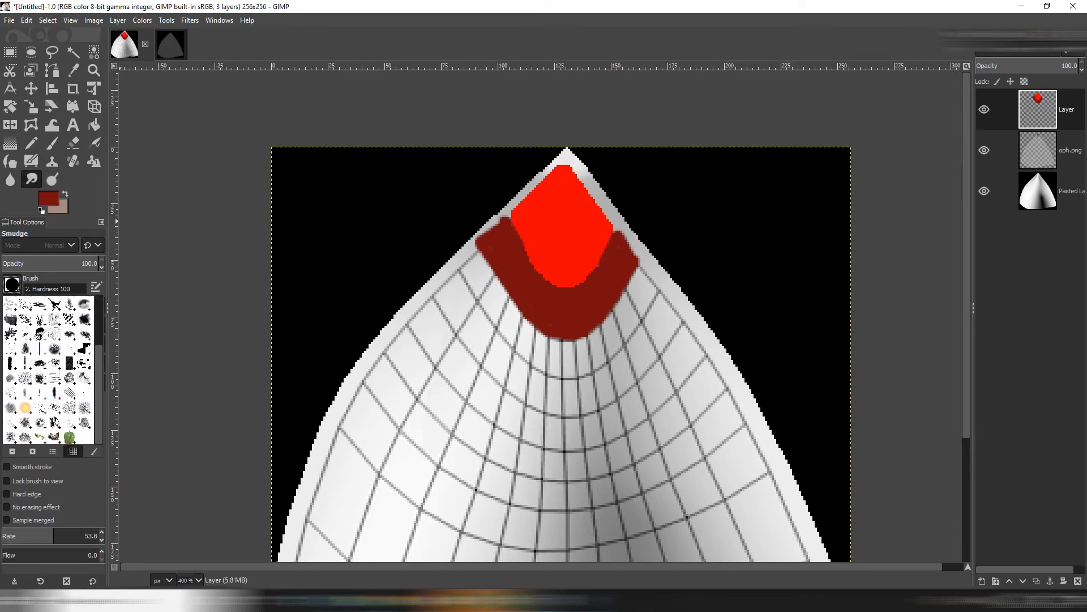
click(54, 407)
drag(42, 308, 35, 308)
click(28, 453)
mouse_move(533, 334)
mouse_down()
mouse_move(551, 275)
mouse_move(601, 260)
mouse_move(519, 263)
mouse_move(556, 252)
mouse_move(493, 309)
mouse_move(522, 240)
mouse_move(514, 272)
mouse_move(531, 235)
mouse_move(519, 266)
mouse_move(551, 257)
mouse_up()
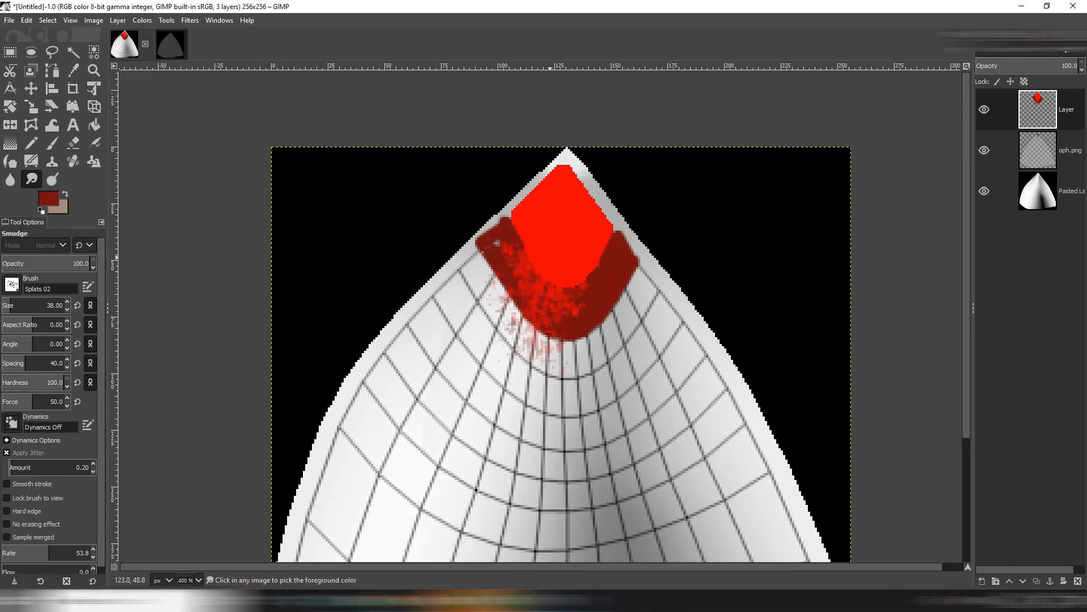
Smudge the red tip outward over the dark red band using the Acrylic 04 brush at a reduced size.
click(11, 285)
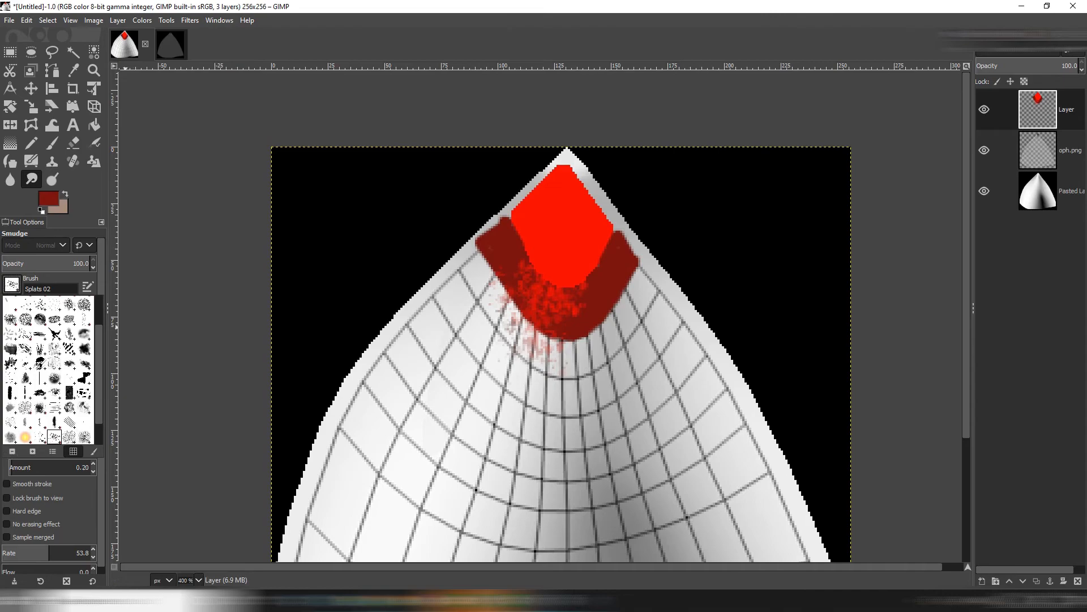
click(70, 333)
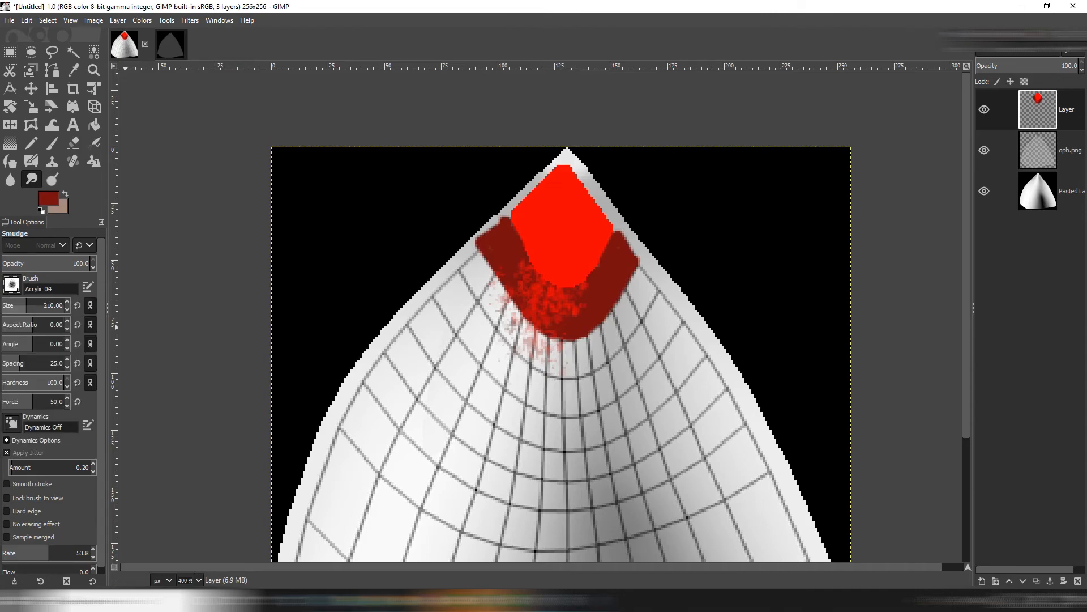
click(44, 305)
drag(7, 305, 11, 305)
mouse_move(535, 257)
mouse_down()
mouse_move(512, 244)
mouse_move(512, 285)
mouse_move(591, 236)
mouse_up()
mouse_move(516, 240)
mouse_down()
mouse_move(568, 325)
mouse_move(542, 311)
mouse_move(539, 280)
mouse_move(492, 269)
mouse_move(512, 257)
mouse_move(540, 297)
mouse_move(602, 291)
mouse_move(587, 251)
mouse_up()
mouse_move(493, 264)
mouse_down()
mouse_move(525, 241)
mouse_move(503, 294)
mouse_move(435, 237)
mouse_move(595, 284)
mouse_move(657, 265)
mouse_move(610, 297)
mouse_move(636, 206)
mouse_move(520, 231)
mouse_move(469, 225)
mouse_move(502, 249)
mouse_move(636, 272)
mouse_move(622, 238)
mouse_move(514, 220)
mouse_move(575, 316)
mouse_move(609, 321)
mouse_up()
Smudge the lower edge of the red area into scattered specks using the Splats 02 brush at size 31.
click(11, 285)
scroll(43, 396, down, 3)
click(39, 408)
click(11, 285)
click(55, 436)
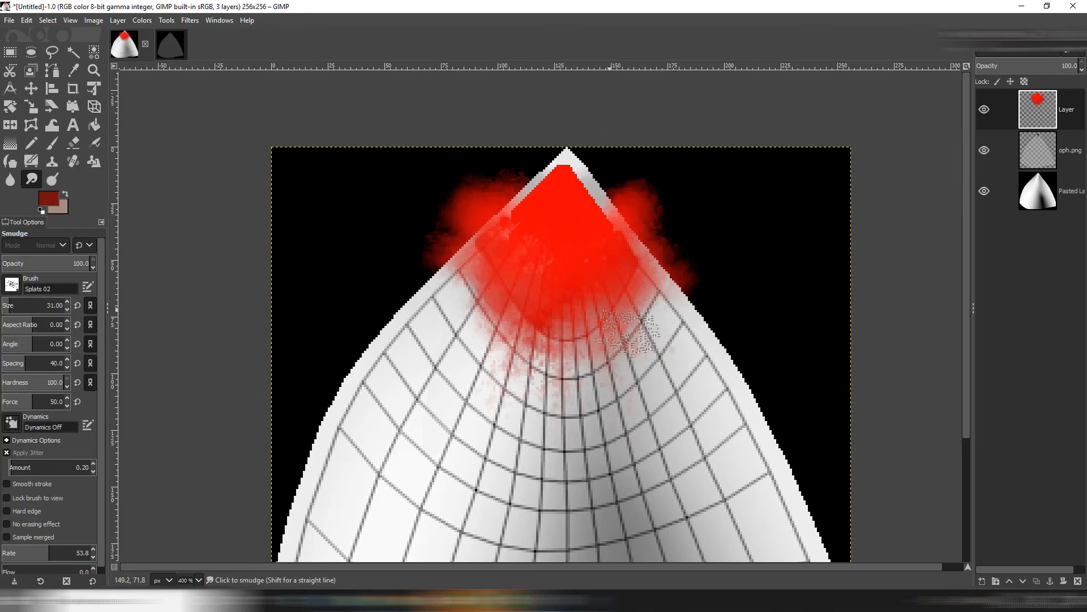
Hide the oph.png wireframe layer and set the paint layer's blend mode to Multiply.
click(985, 150)
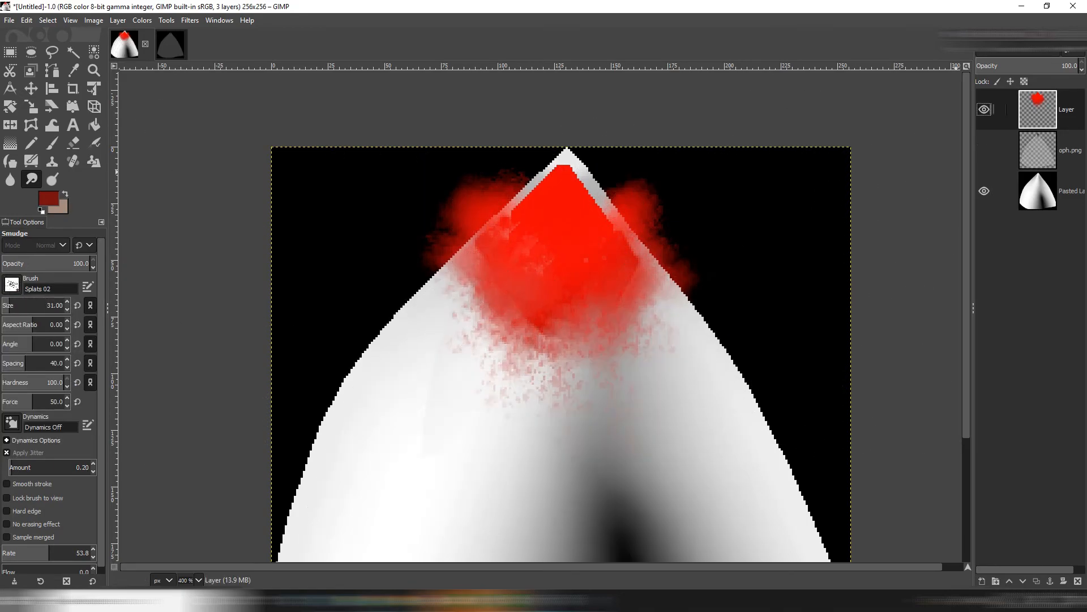
click(1020, 51)
click(1011, 245)
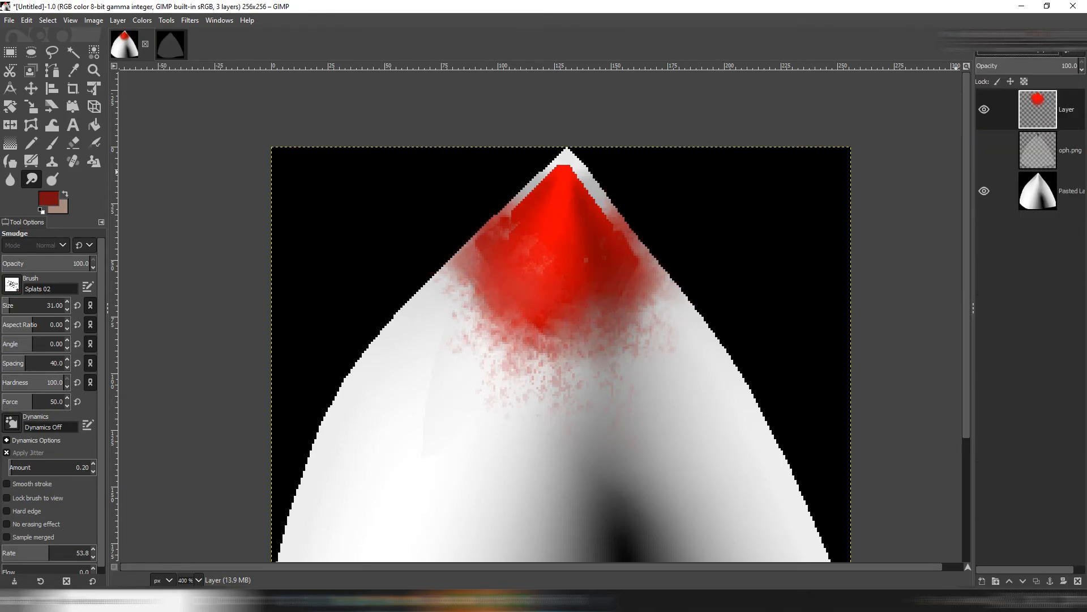
scroll(694, 303, down, 1)
scroll(519, 258, up, 2)
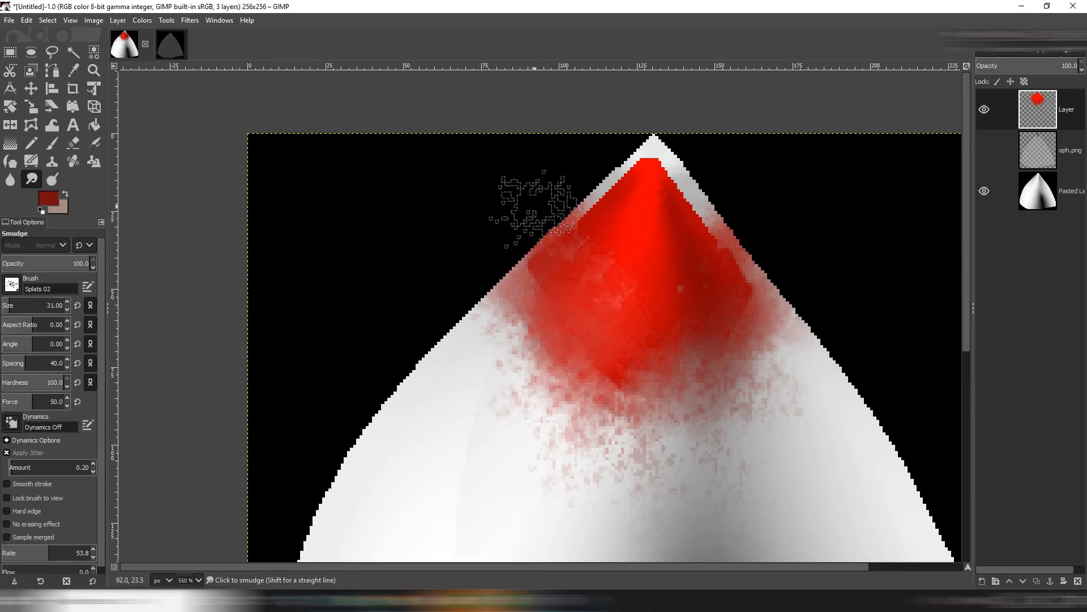
key(shift+ctrl+d)
right_click(1054, 108)
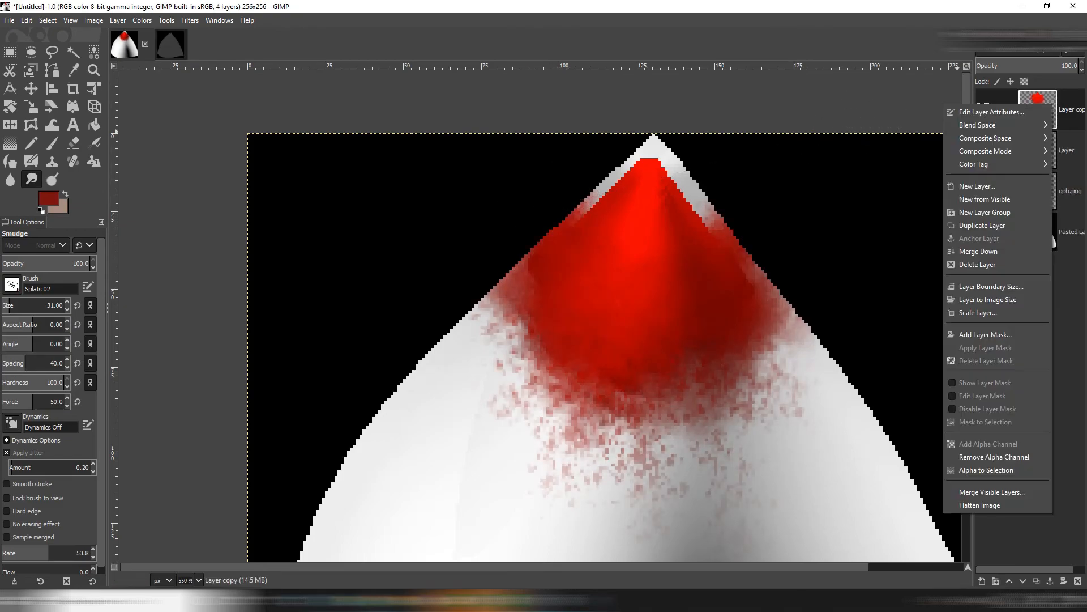
click(974, 264)
Duplicate the paint layer, with the copy in Normal mode, and merge the copy down into the original.
scroll(857, 264, down, 1)
key(shift+ctrl+d)
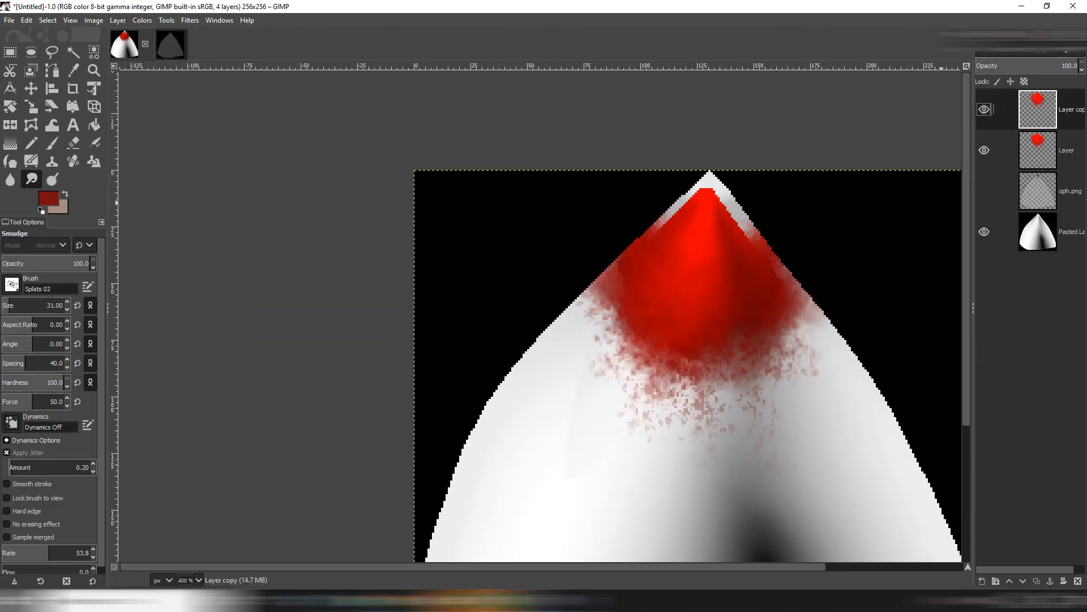
click(1019, 52)
click(1020, 63)
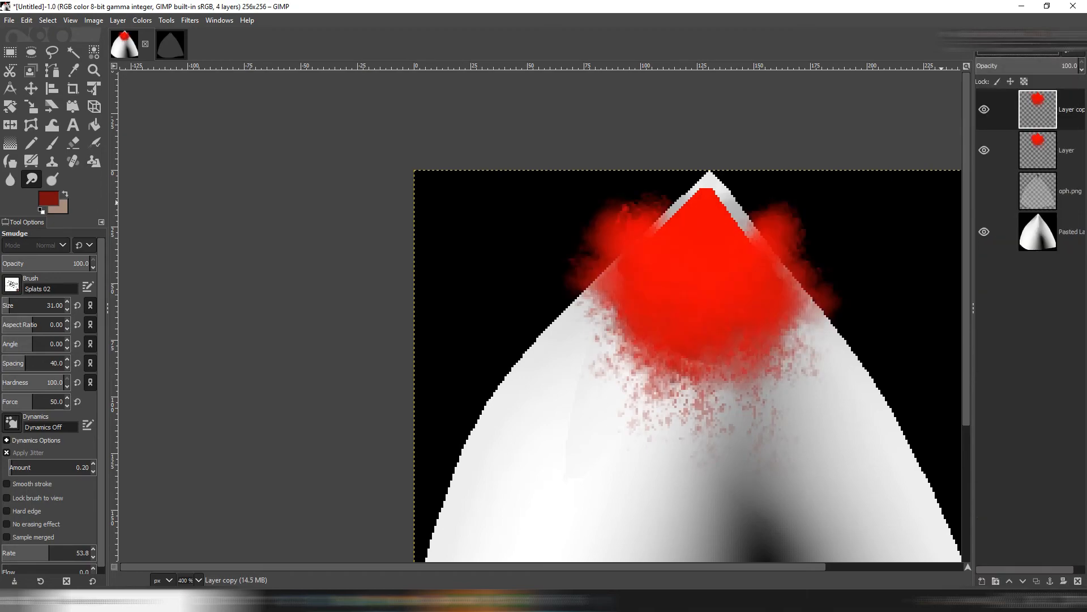
right_click(1053, 109)
click(975, 255)
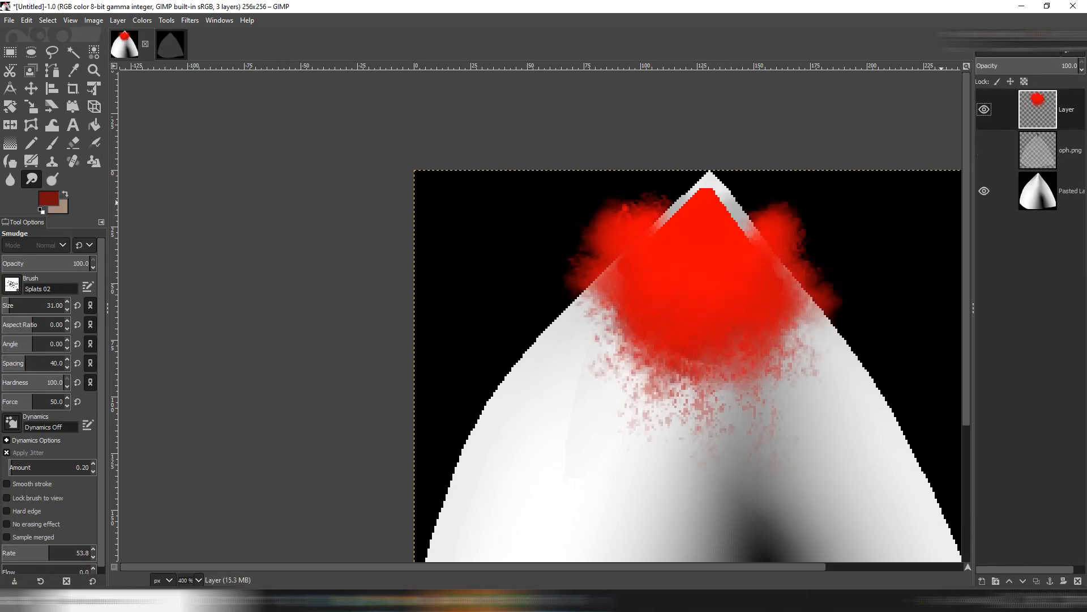
Set the merged paint layer's blend mode to Multiply and smudge its lower edge.
click(1020, 52)
click(999, 245)
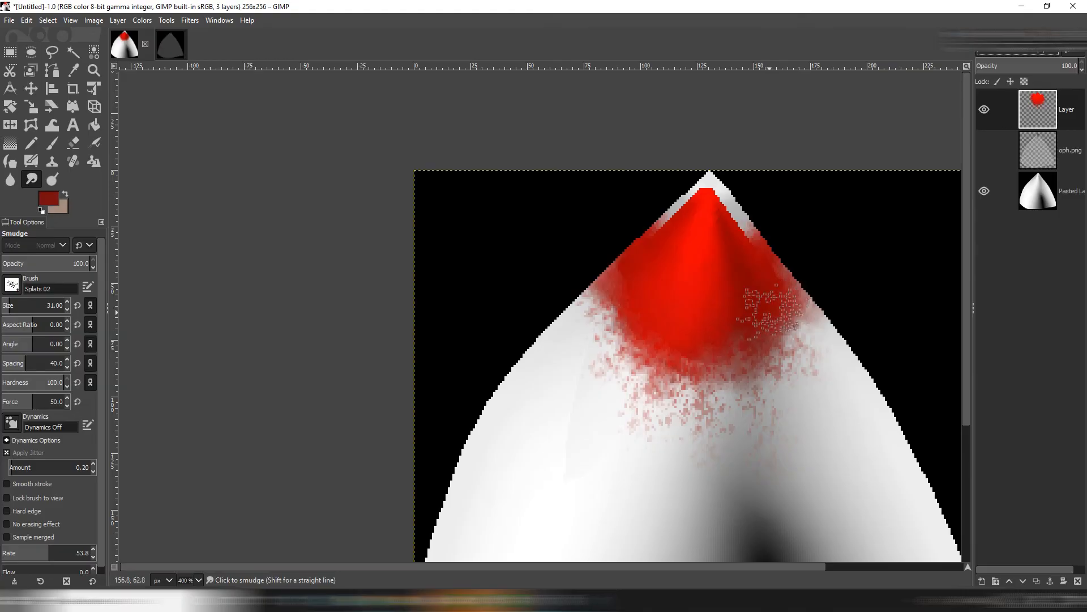
drag(759, 320, 713, 347)
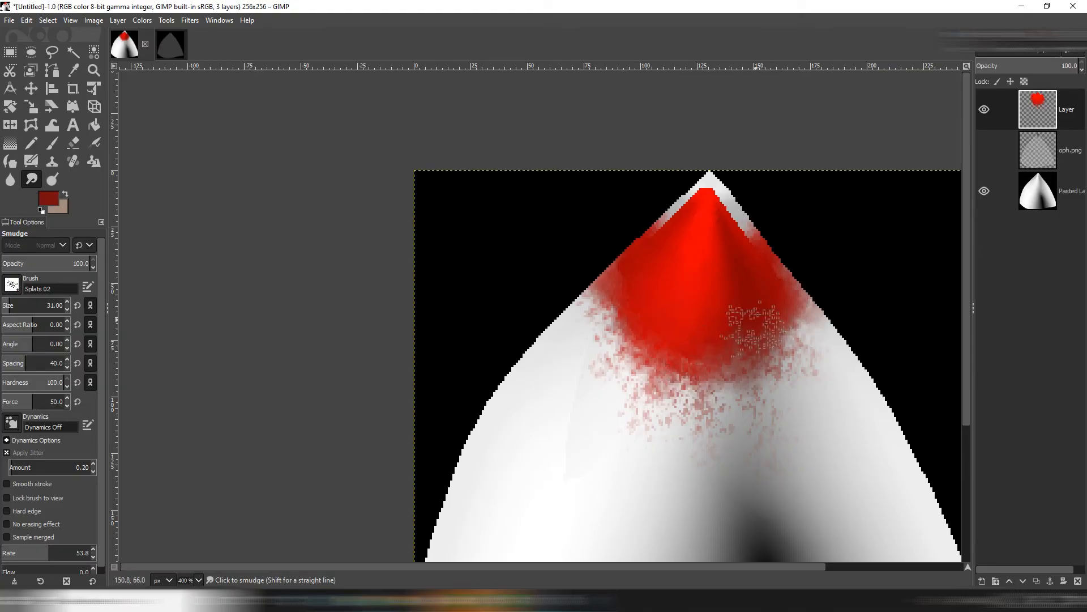
scroll(722, 354, down, 2)
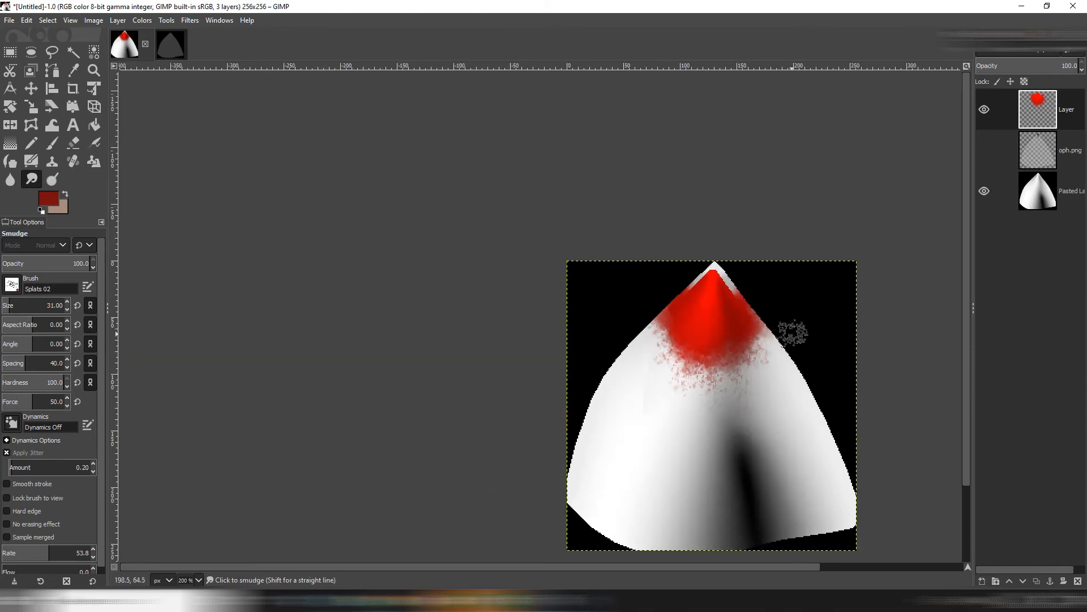
drag(789, 351, 784, 256)
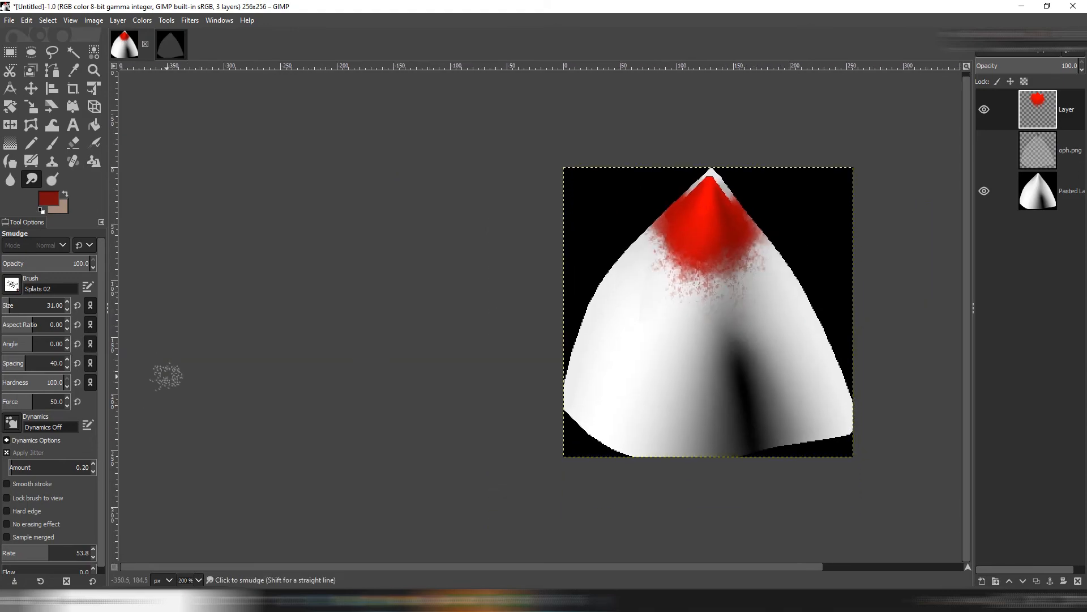
Set the Splats 02 Paintbrush to size 66 and try a dark red splatter below the red tip.
key(p)
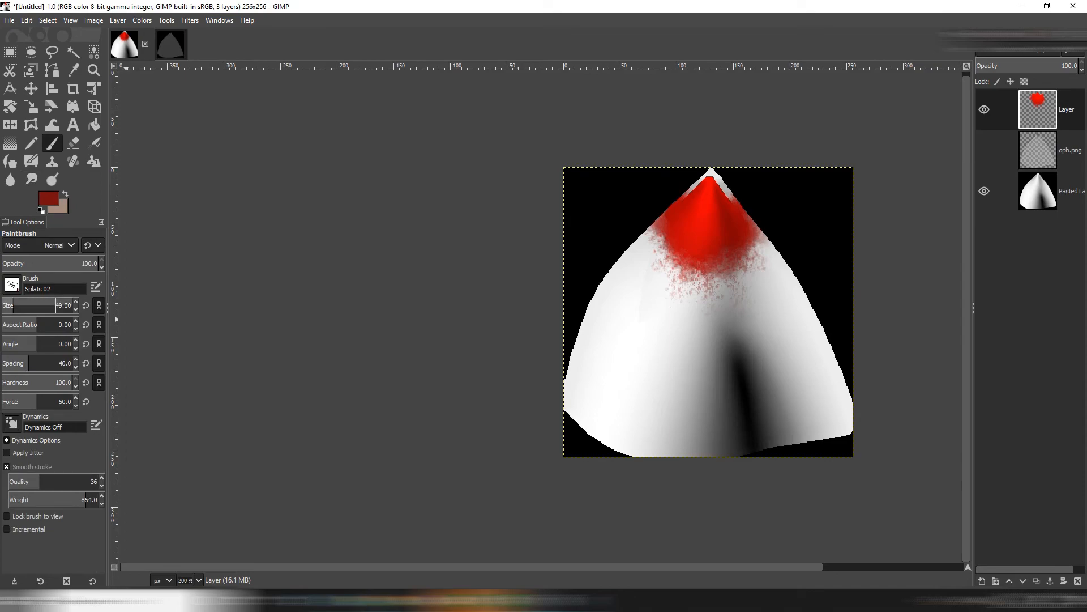
drag(55, 305, 63, 305)
click(665, 271)
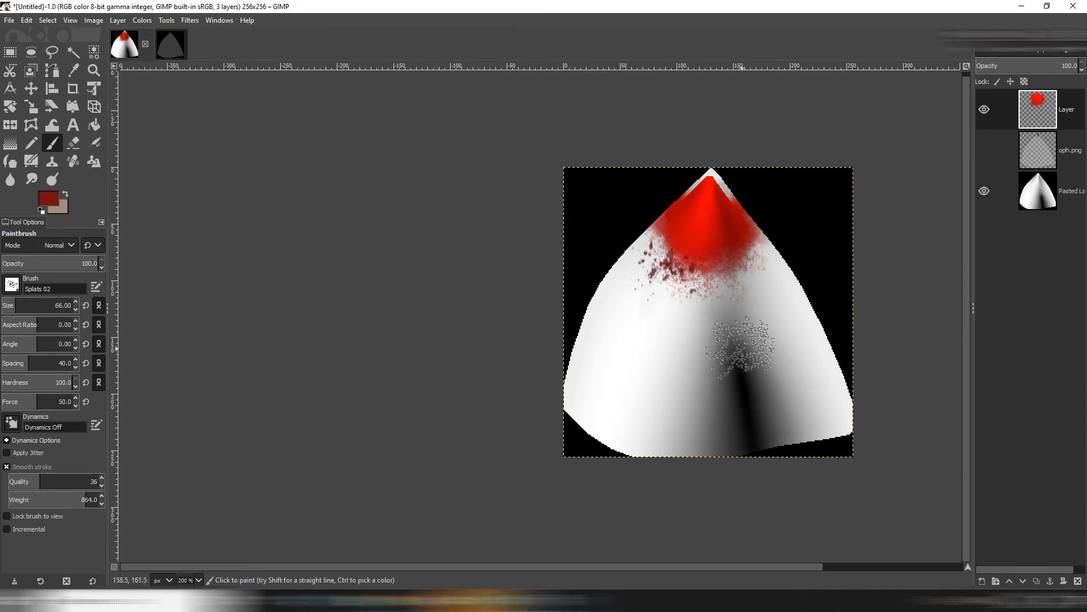
key(ctrl+z)
Change the foreground color to bright red and stamp splatters along the lower edge of the red tip.
click(48, 198)
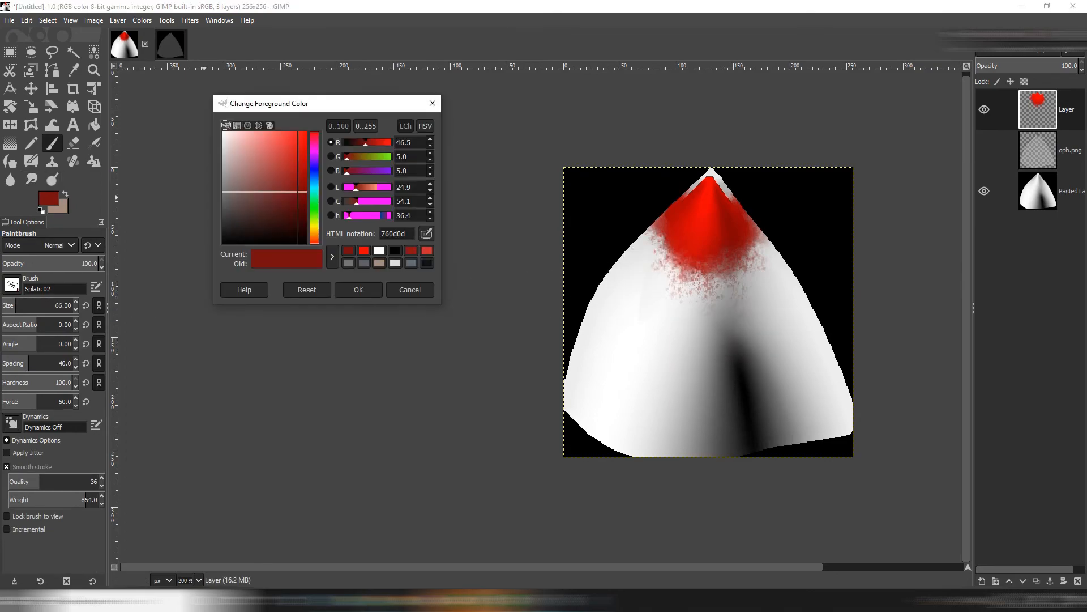
drag(304, 137, 306, 148)
click(359, 290)
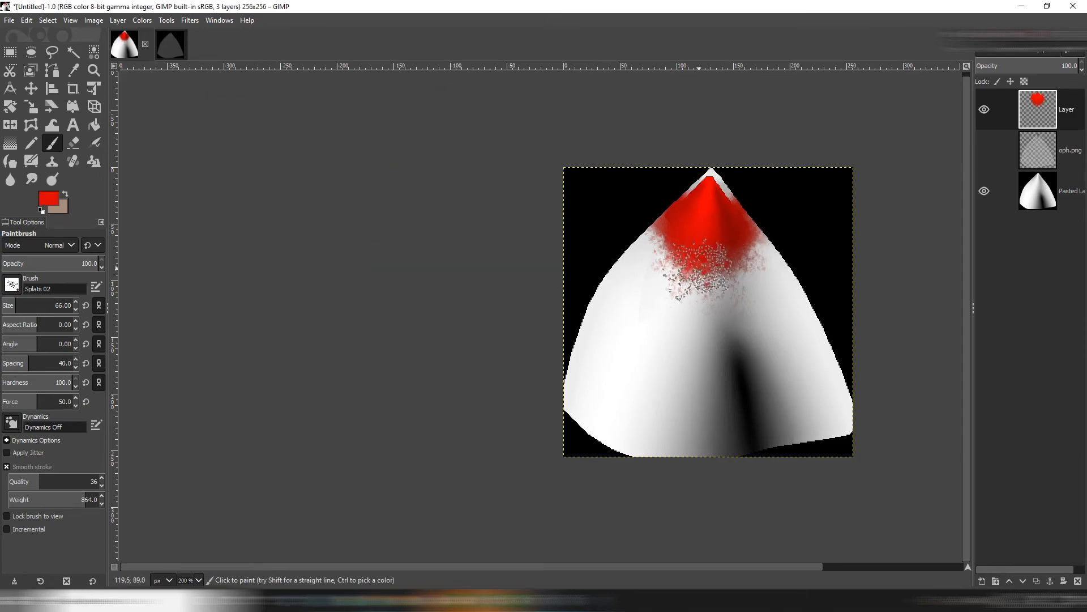
click(738, 280)
click(698, 298)
click(662, 269)
click(742, 300)
Add a transparent layer above the pasted shading layer and set the foreground to a light greyish beige for Bucket Fill.
click(1039, 190)
click(117, 20)
click(142, 31)
key(Return)
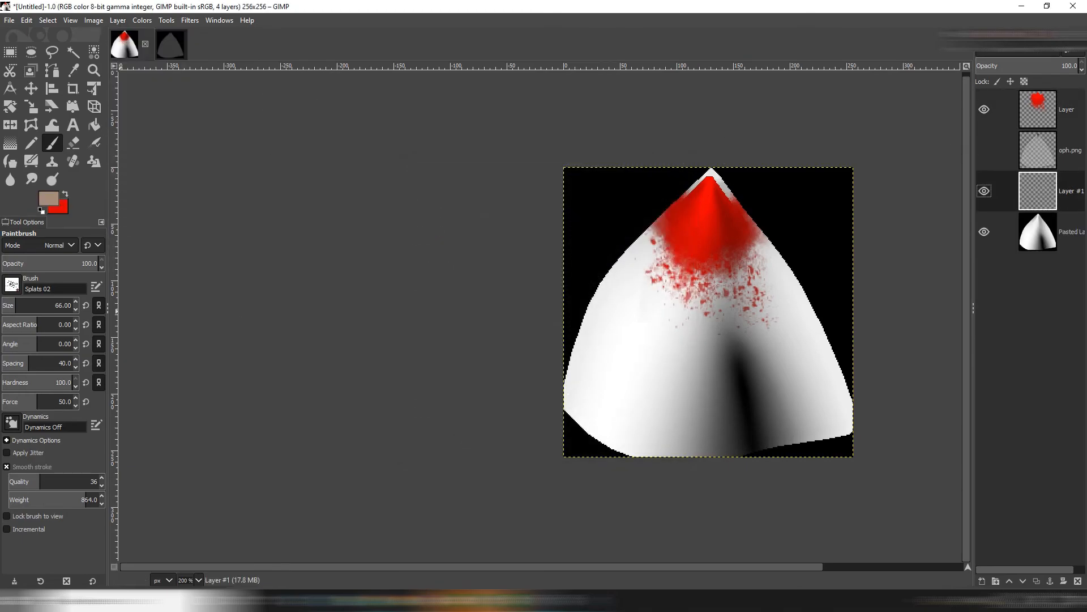
click(49, 198)
drag(239, 163, 234, 147)
click(358, 289)
click(94, 124)
click(691, 288)
drag(1043, 230, 1051, 185)
key(ctrl+z)
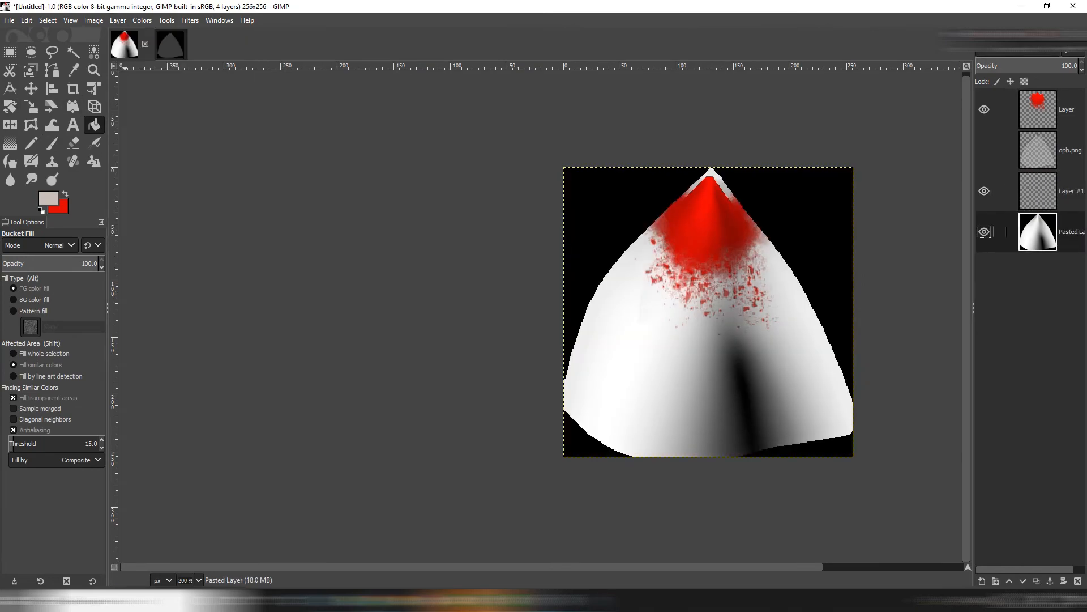
Copy the entire shading layer and paste it as a new layer above the empty Layer #1.
click(48, 20)
click(60, 35)
key(ctrl+c)
click(1041, 192)
key(ctrl+v)
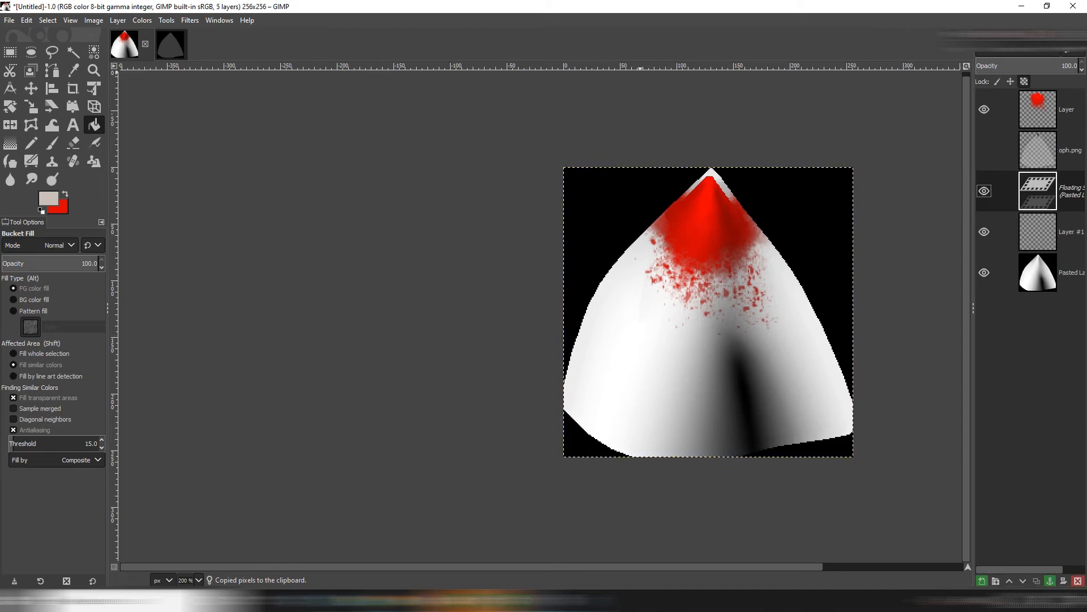
click(118, 20)
click(139, 34)
Fill Layer #1 with the light beige and set the shading copy above it to Soft light mode.
click(1039, 232)
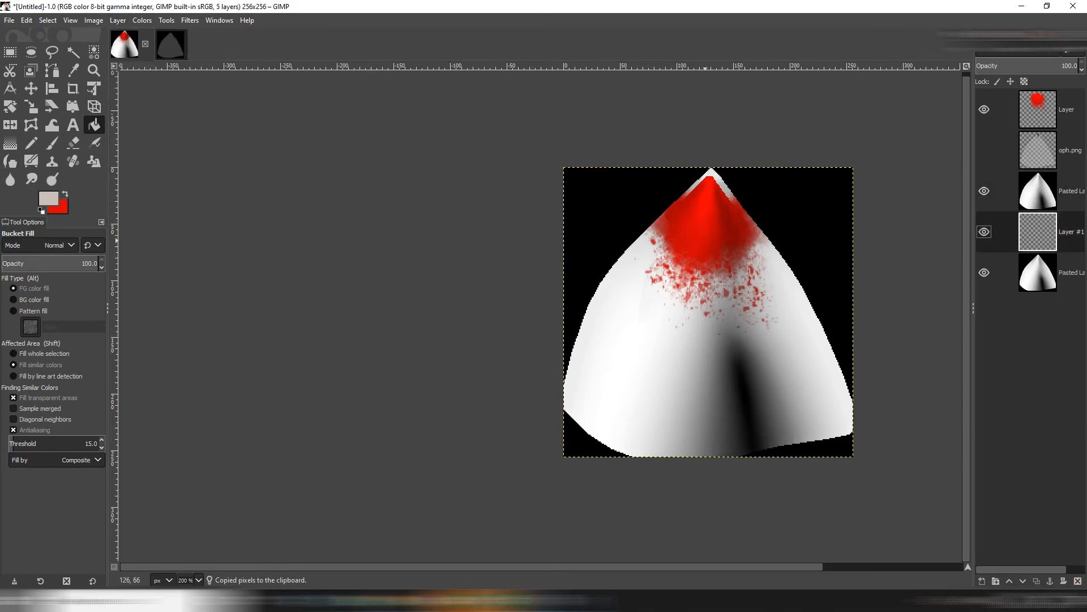
click(682, 266)
click(1039, 191)
click(1018, 53)
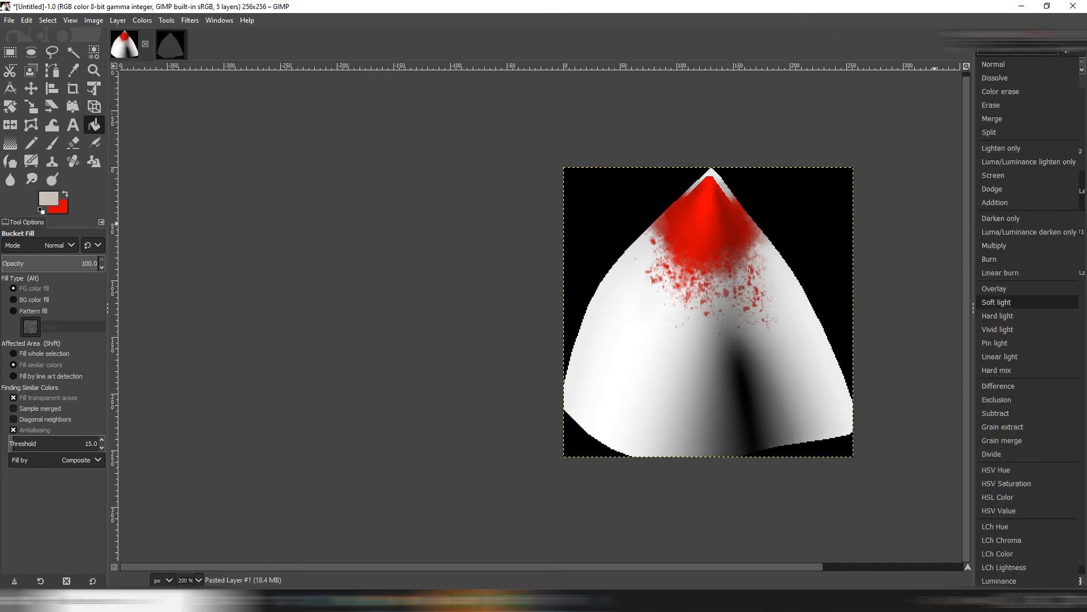
click(1005, 303)
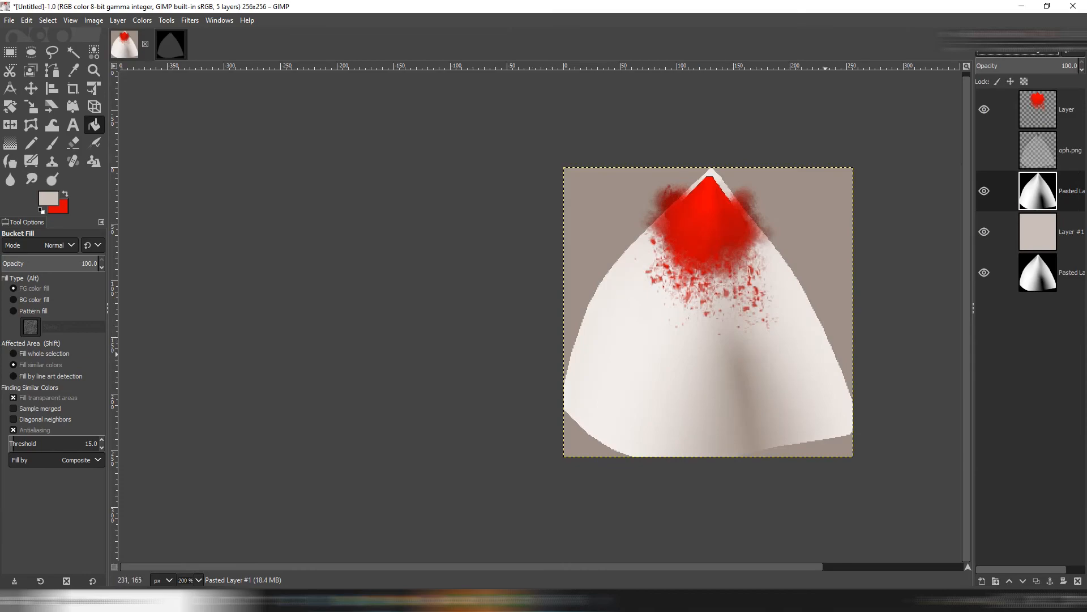
Add a layer filled with the Dried mud pattern above the shading copy and lower its opacity to 13.2.
click(118, 21)
click(153, 35)
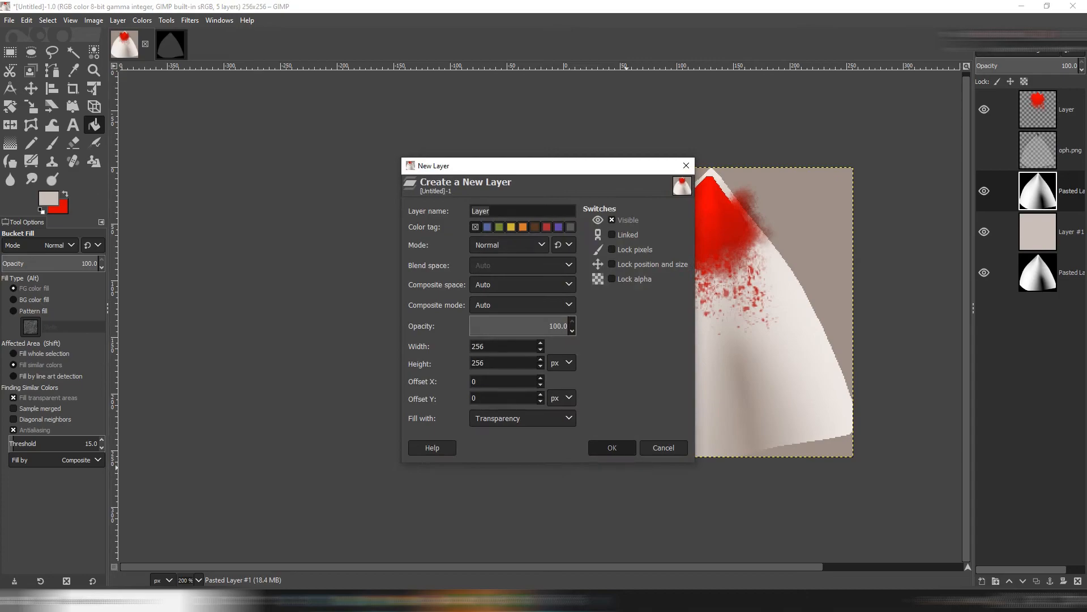
key(Return)
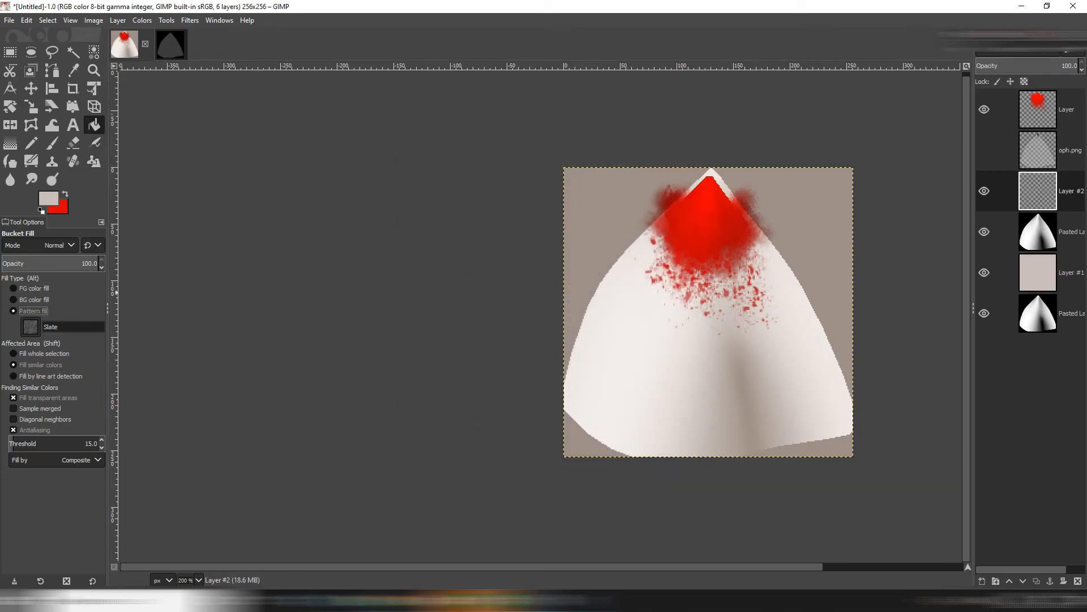
click(30, 327)
click(88, 375)
click(663, 291)
drag(998, 63, 976, 62)
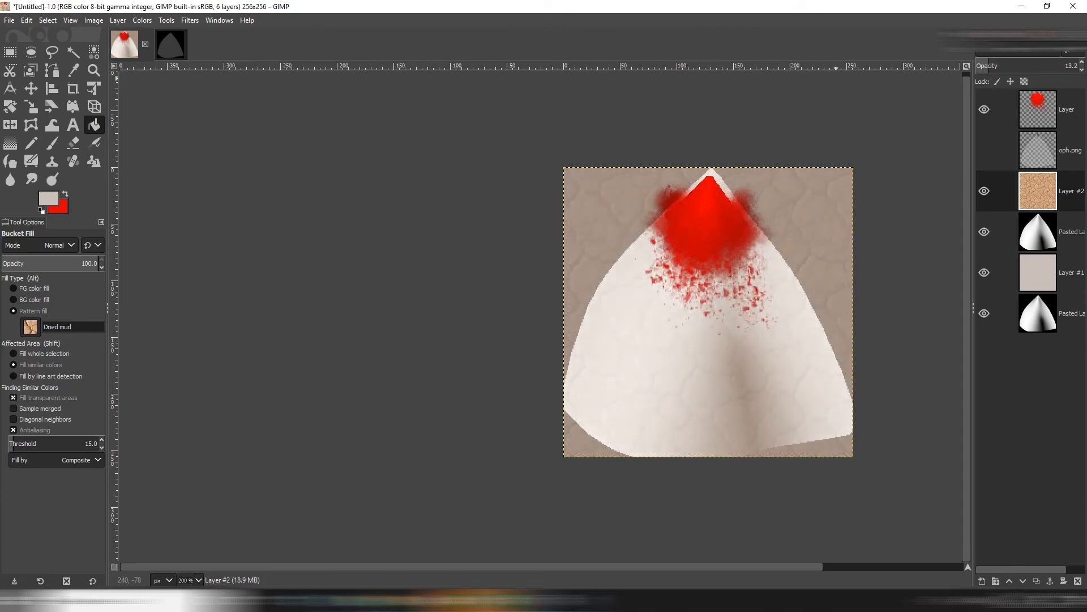
Apply a Linear Motion Blur of length 15.64 and angle 90 to the pattern layer and raise its opacity to 33.
mouse_move(190, 20)
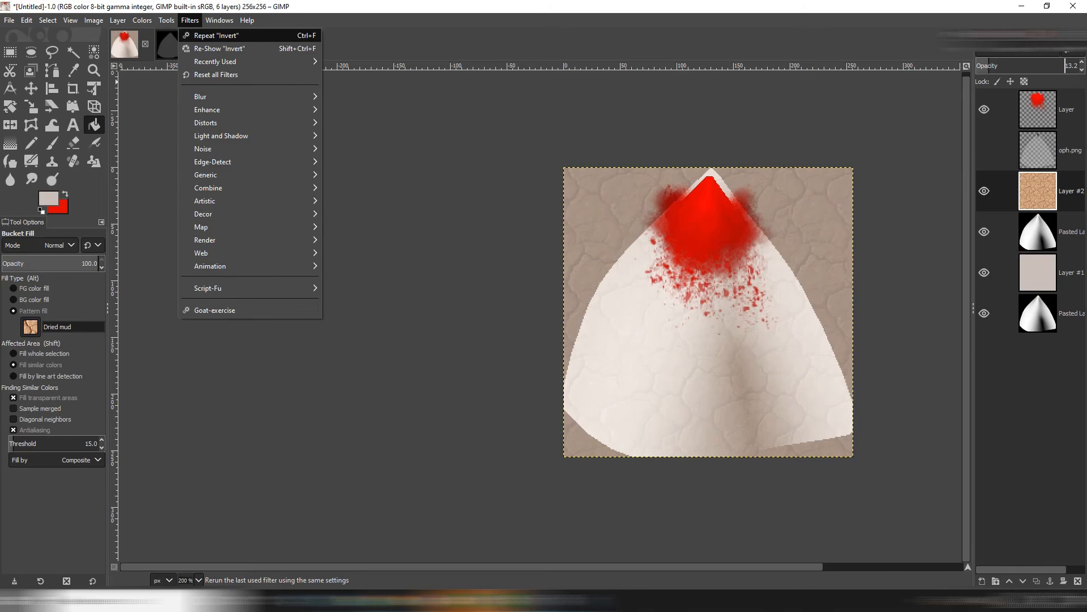
mouse_move(226, 96)
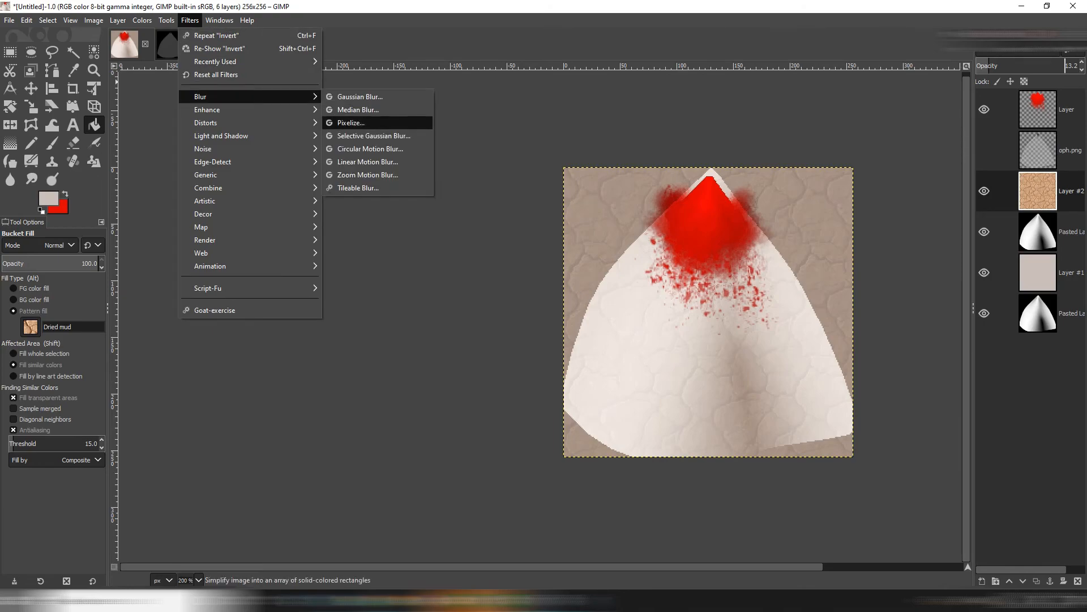
click(368, 161)
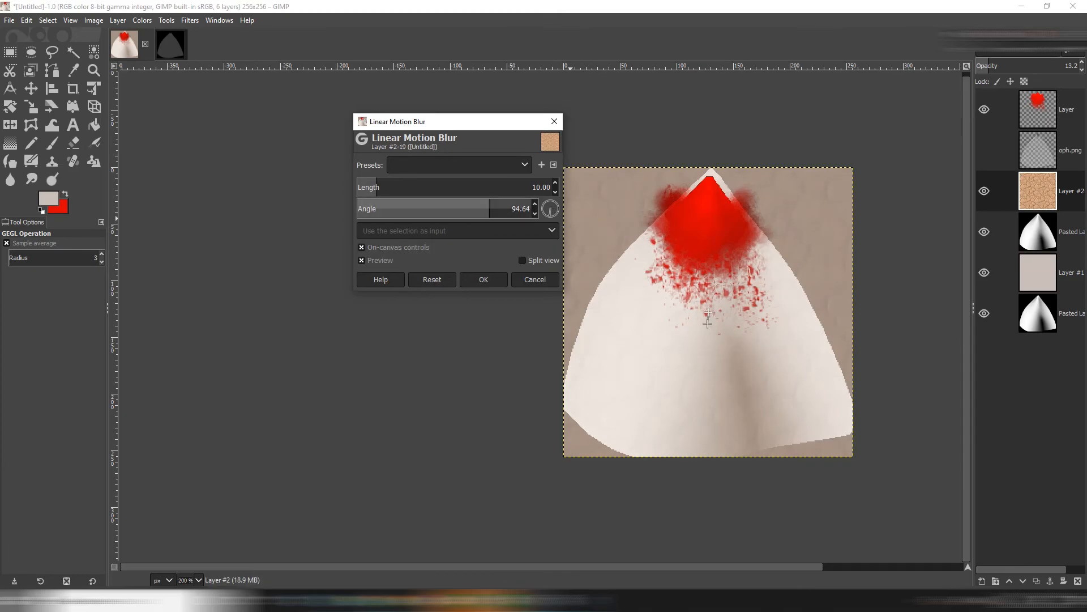
drag(396, 182, 399, 182)
drag(706, 334, 710, 330)
double_click(488, 212)
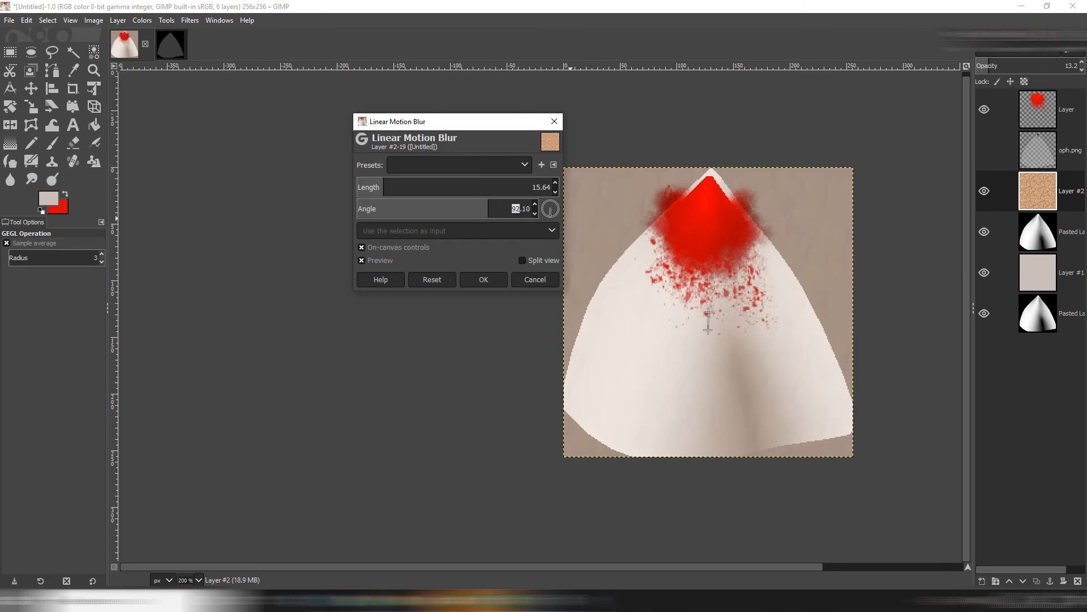
text(90)
key(Return)
drag(989, 66, 1016, 65)
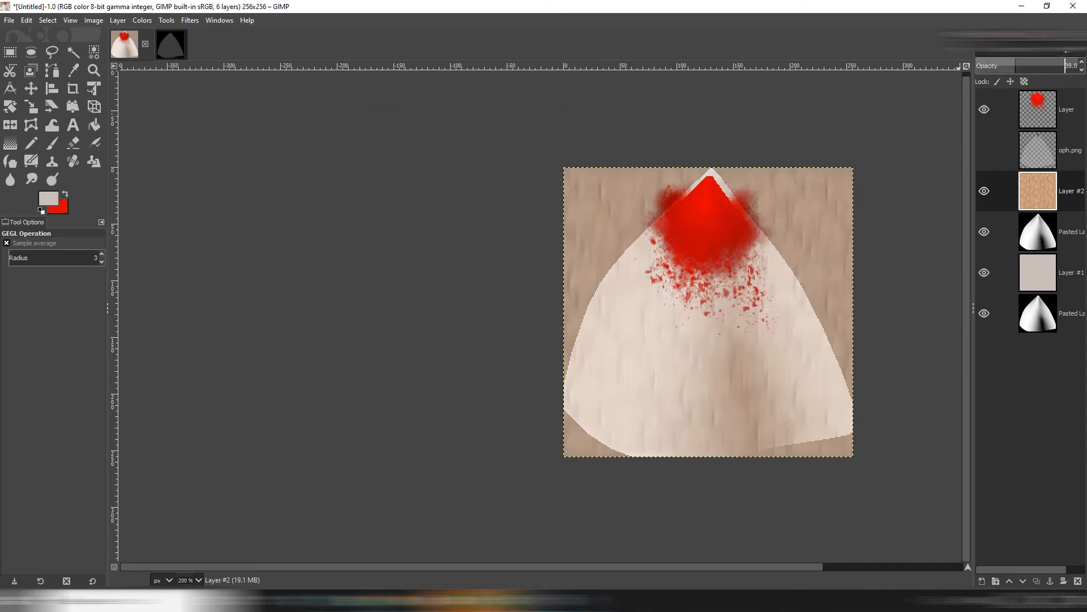
Warp the streaked pattern toward the horn tip using Shrink area at size 409.95 and adjust its fit with Move pixels.
click(52, 124)
click(50, 268)
click(50, 246)
click(35, 287)
drag(22, 263, 41, 263)
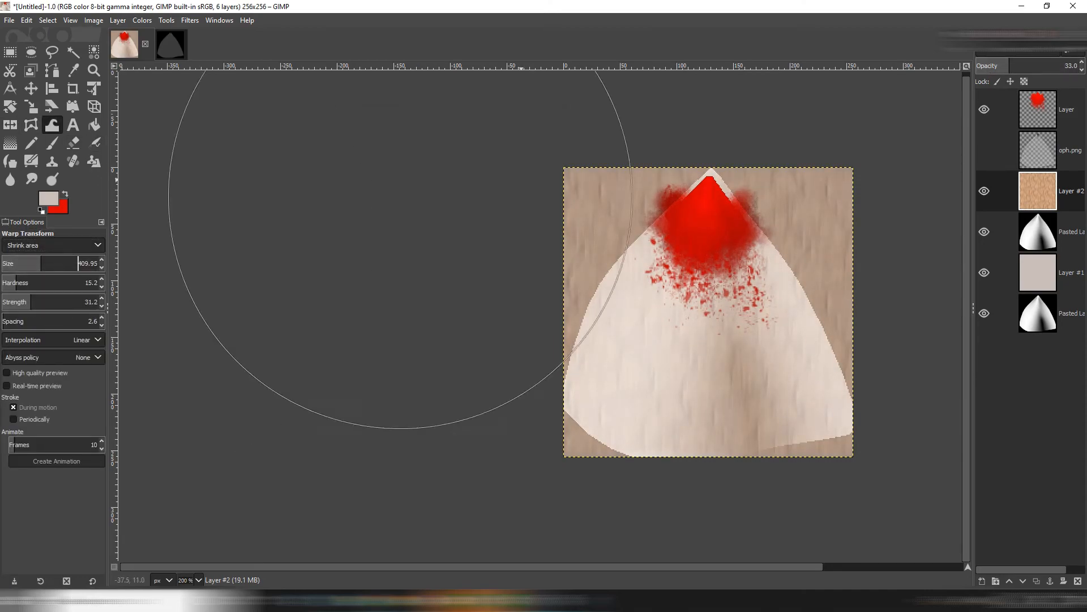
drag(674, 244, 687, 169)
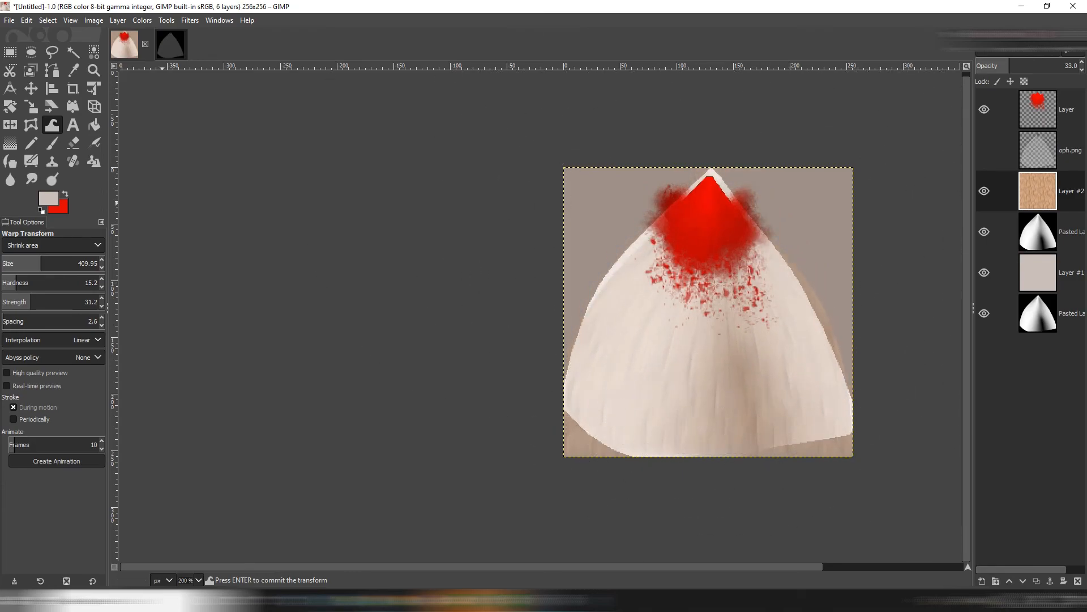
click(53, 244)
click(25, 247)
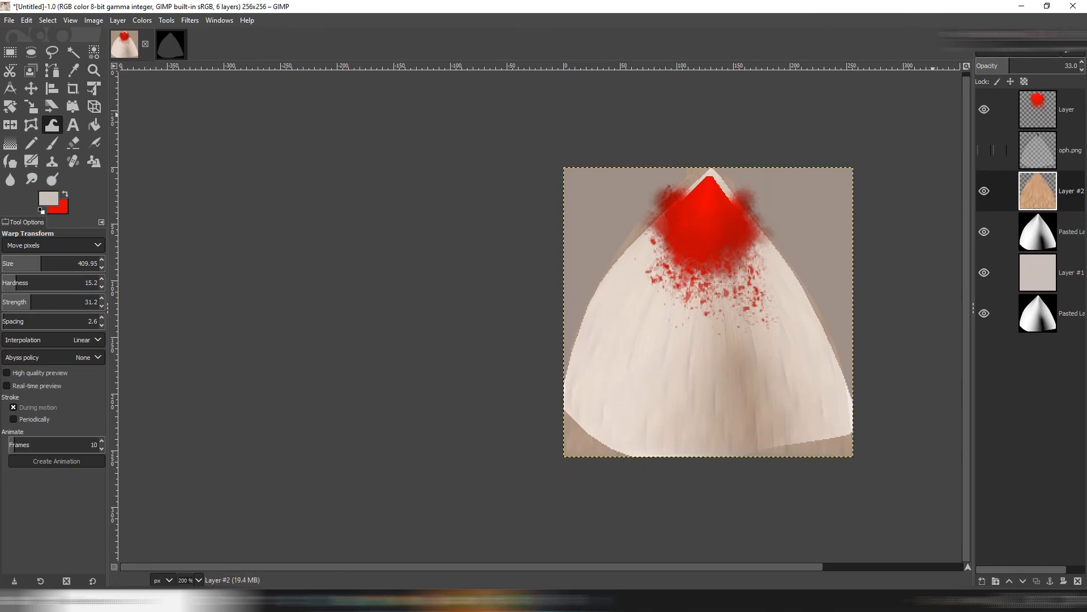
Show the oph.png grid guide layer and add a transparent layer directly above it.
click(984, 150)
click(1038, 151)
click(117, 20)
click(136, 34)
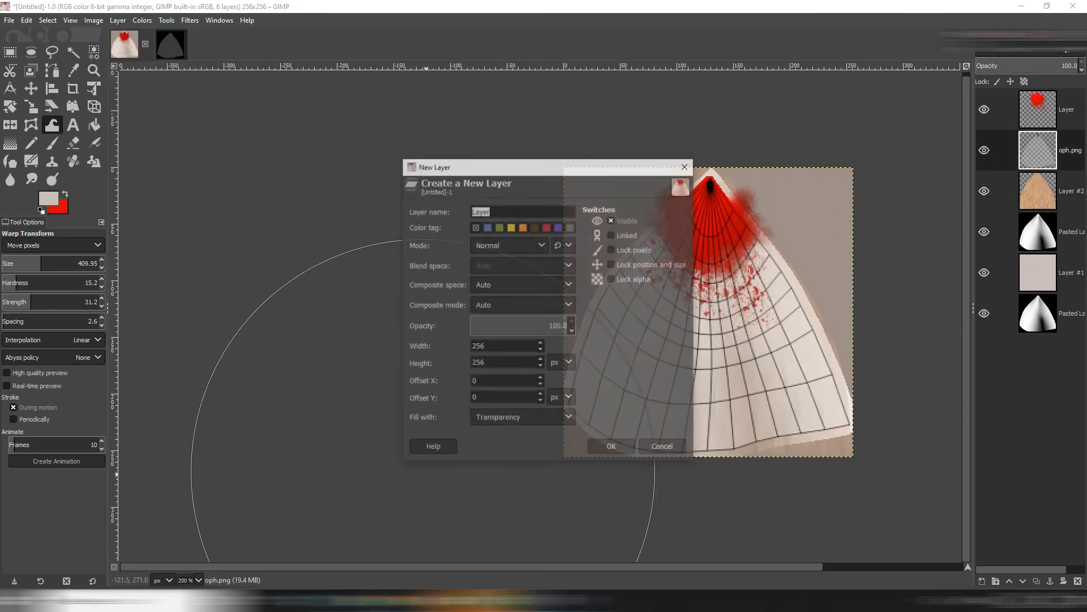
click(611, 445)
Paint the upper edge of a beige band across the horn base with the 2. Hardness 100 brush at size 12.
key(p)
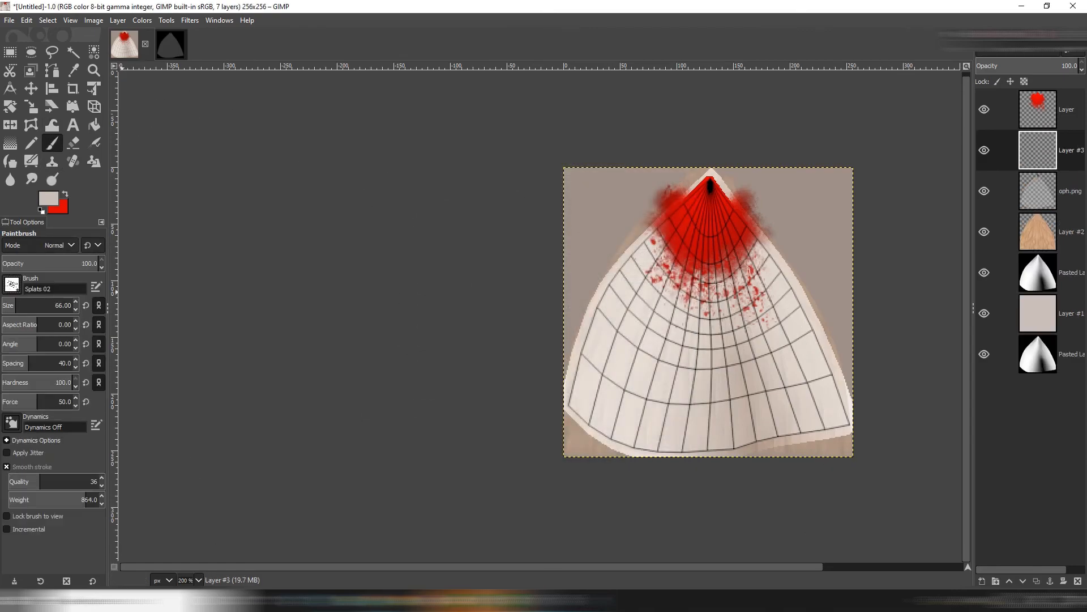
click(12, 285)
scroll(48, 371, up, 3)
click(84, 318)
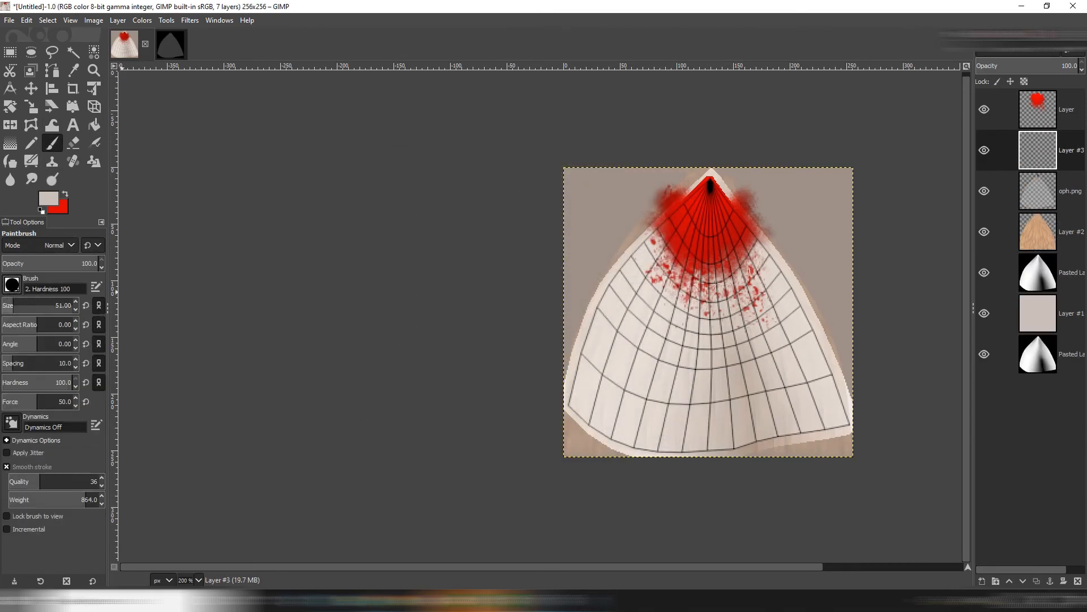
ctrl+scroll(561, 403, up, 1)
mouse_move(579, 333)
mouse_down()
mouse_move(657, 390)
mouse_move(716, 410)
mouse_up()
shift+click(817, 404)
drag(841, 403, 634, 408)
shift+click(765, 377)
Close the band outline with straight brush strokes along its two ends and the horn's lower edge.
shift+click(784, 437)
shift+click(631, 474)
shift+click(573, 481)
shift+click(451, 472)
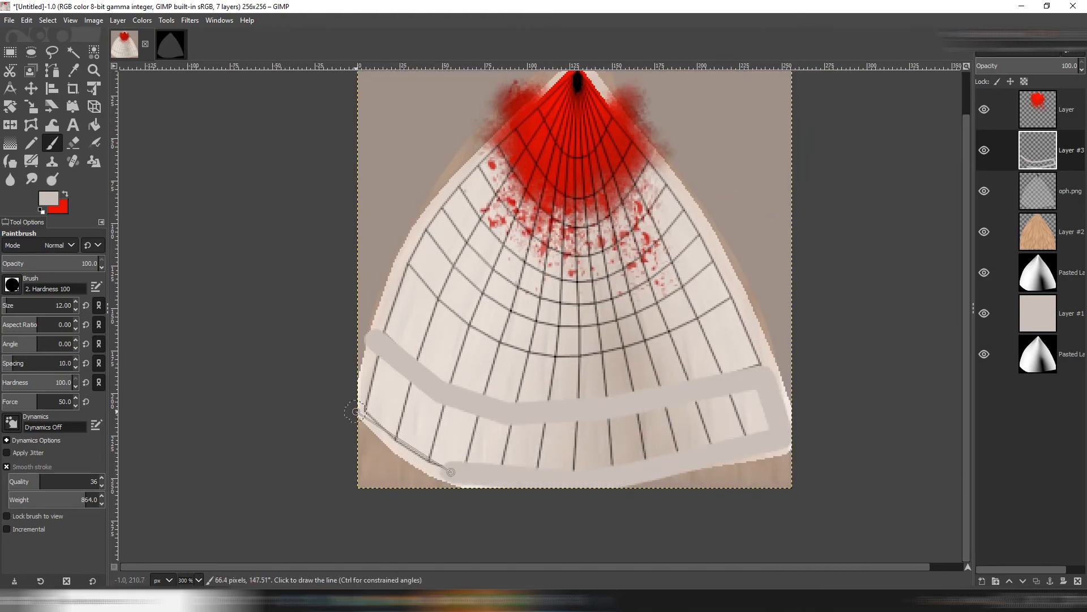
shift+click(358, 413)
shift+click(363, 346)
drag(601, 486, 693, 471)
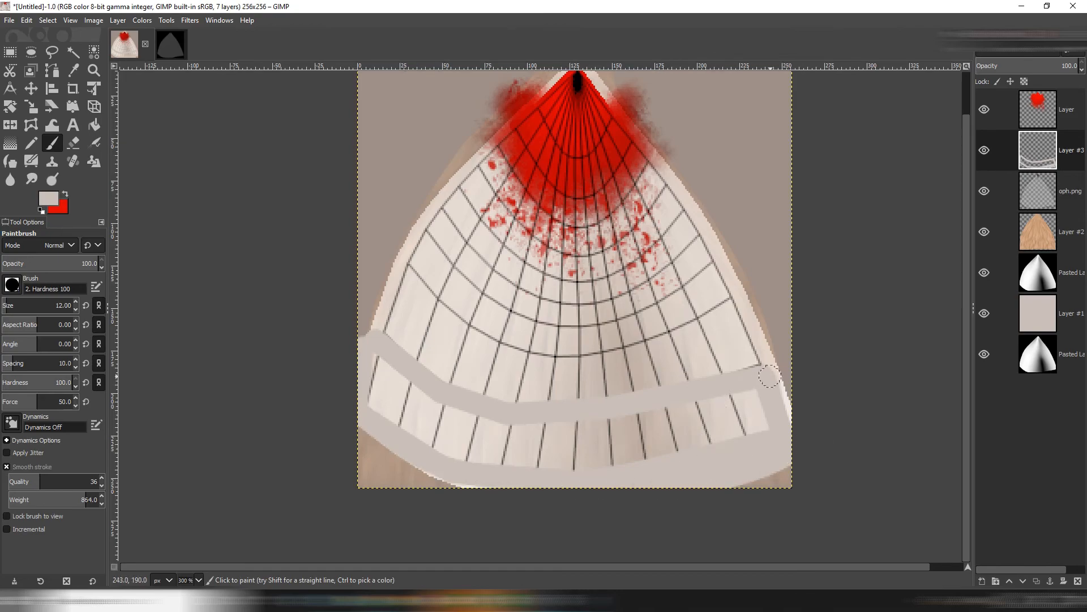
Bucket fill the inside of the outlined band with the beige foreground colour and hide the grid guide layer.
click(94, 125)
click(458, 429)
key(ctrl+z)
click(34, 288)
click(459, 429)
click(984, 191)
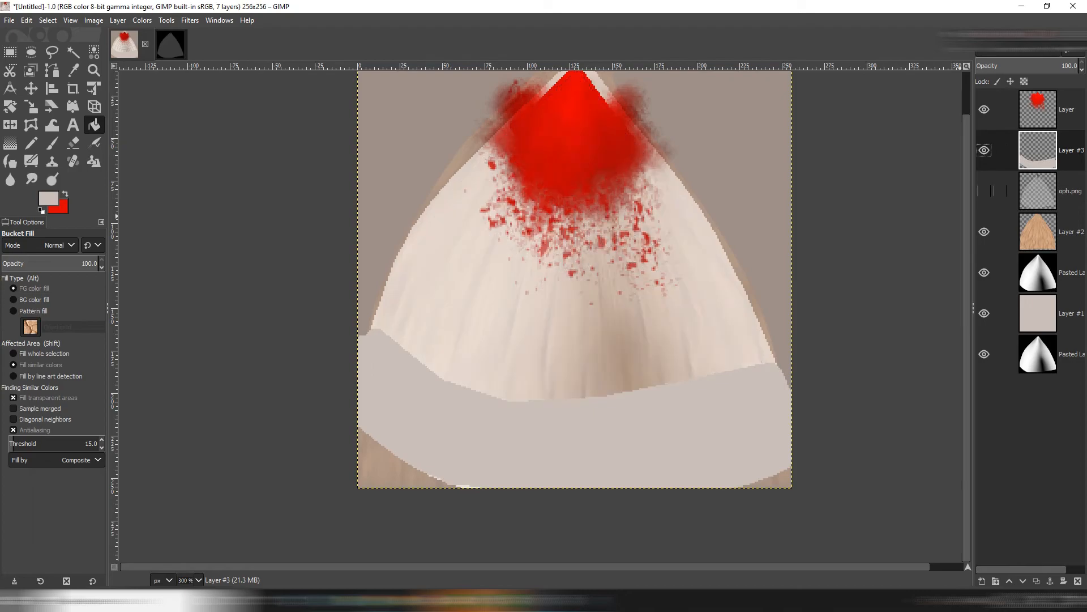
Change Layer #3's blend mode so the band darkens the horn base, and paint over the lower corners at size 53.
click(1020, 52)
click(1020, 245)
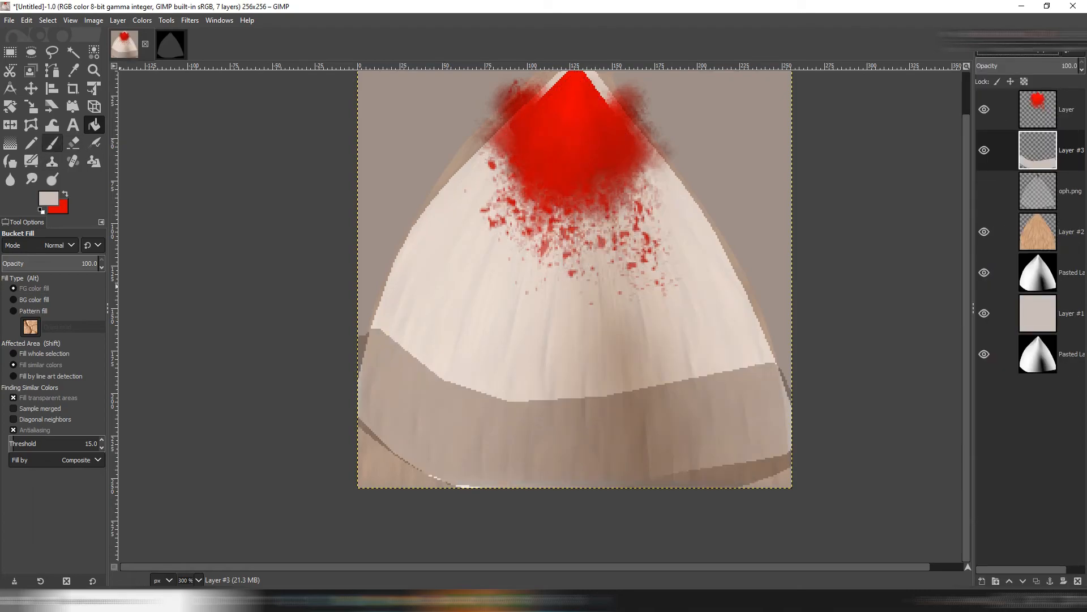
key(p)
drag(666, 511, 680, 509)
drag(767, 174, 783, 176)
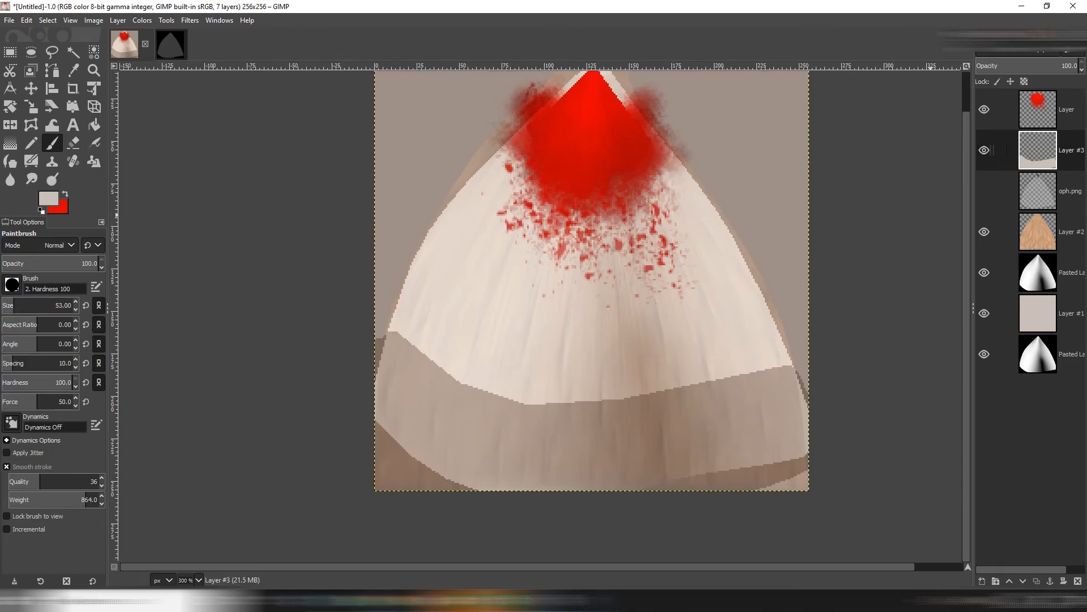
Soften the shading band on Layer #3 with a Gaussian Blur of 5.50 in X and Y.
click(189, 20)
mouse_move(215, 97)
click(391, 97)
scroll(396, 182, up, 4)
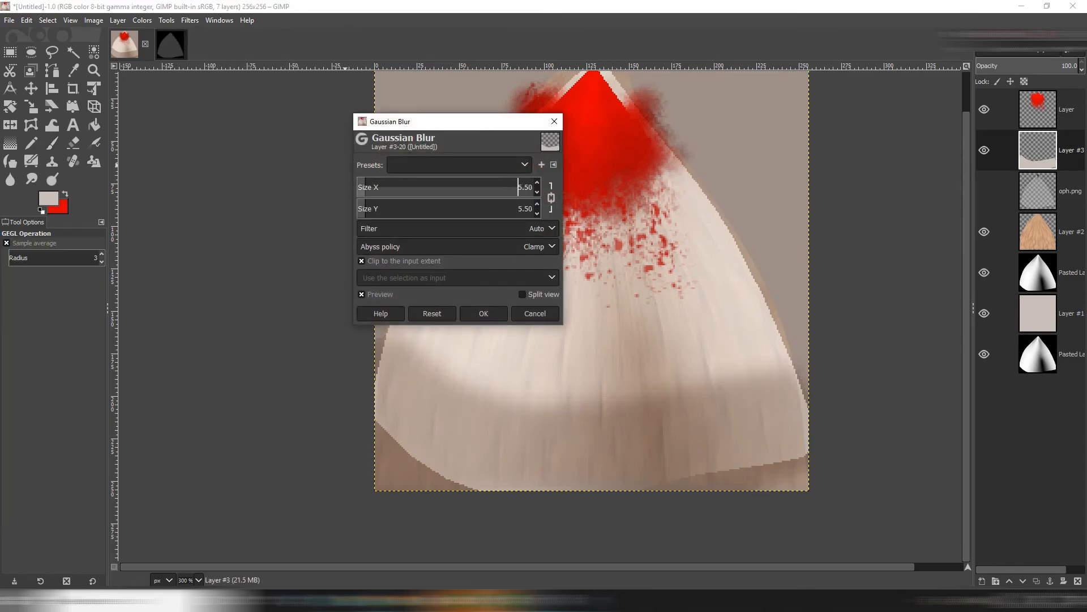
click(484, 313)
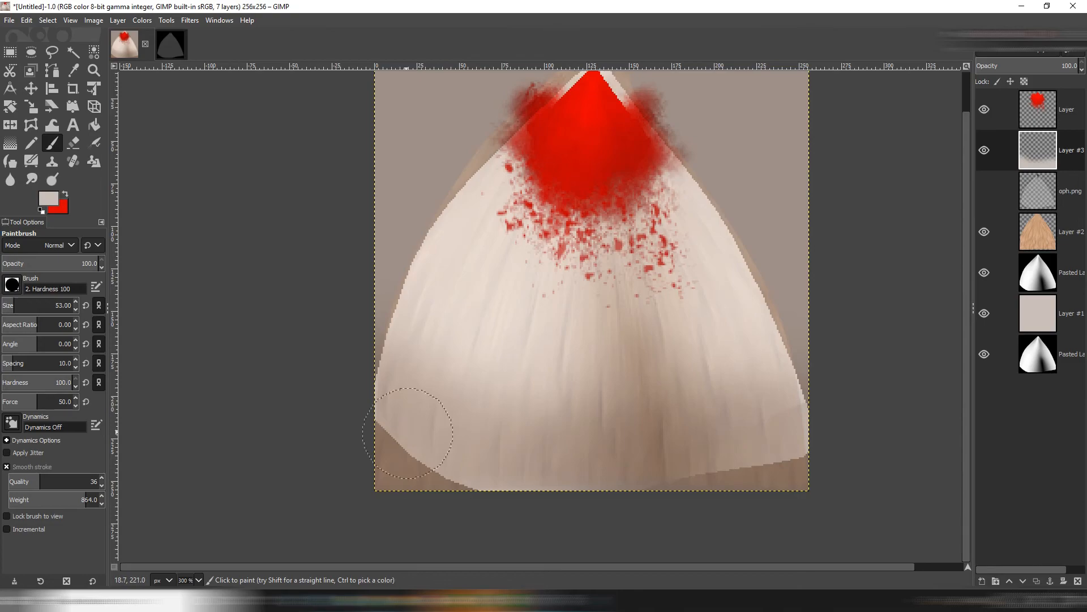
click(10, 179)
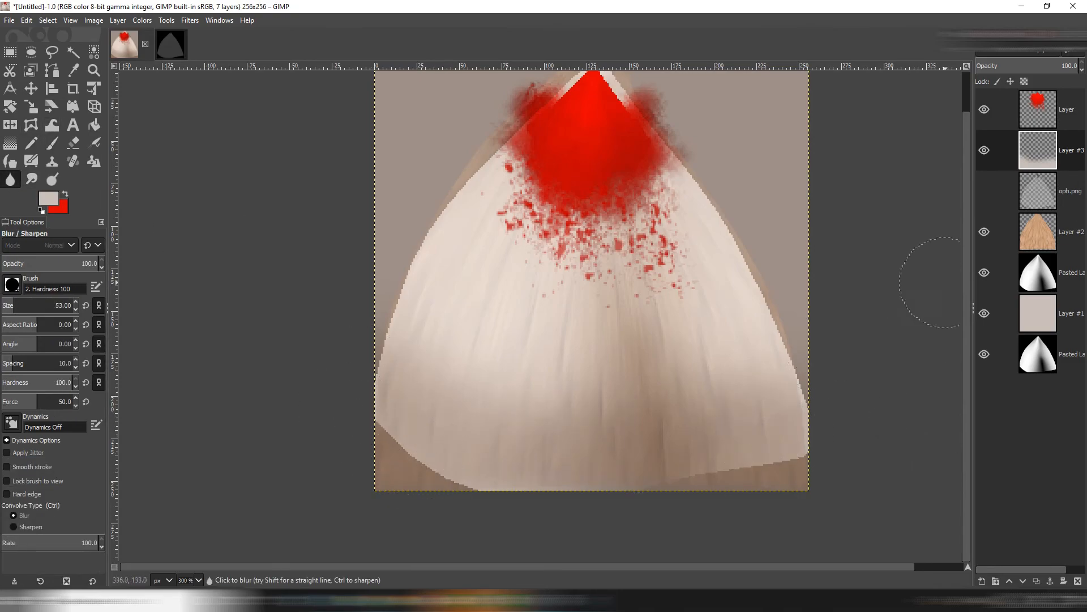
Export the texture to drive D: as horntex.jpg.
key(ctrl+shift+e)
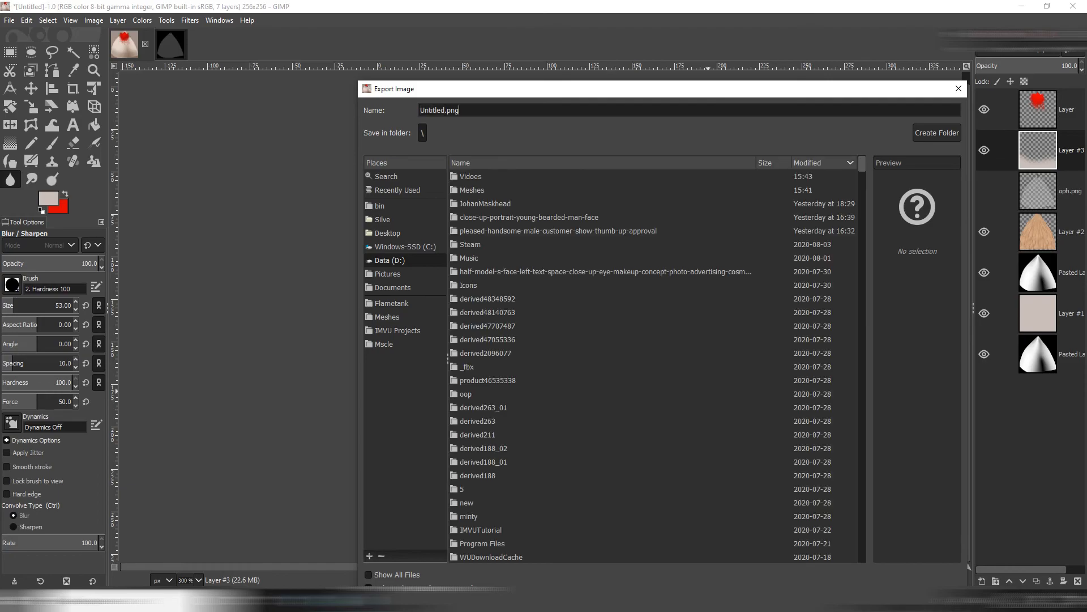
key(Return)
key(Return)
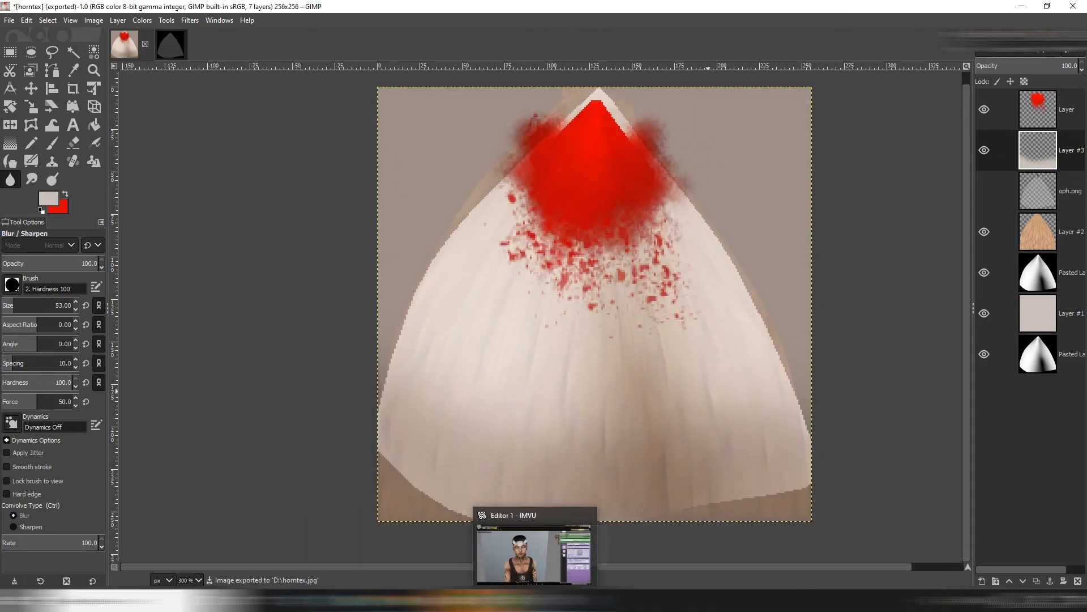
Switch to the IMVU editor and load the exported horntex.jpg as the first horn material's texture.
click(527, 601)
click(893, 274)
double_click(229, 86)
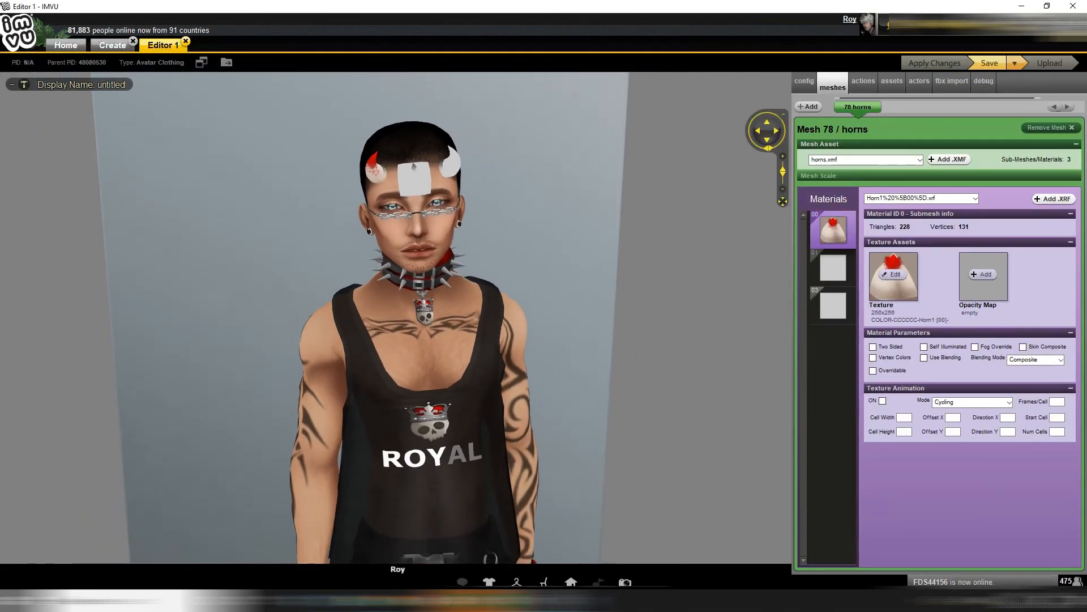
Assign the Horn1 .xrf material file to the second horn's material 01.
click(833, 268)
click(940, 199)
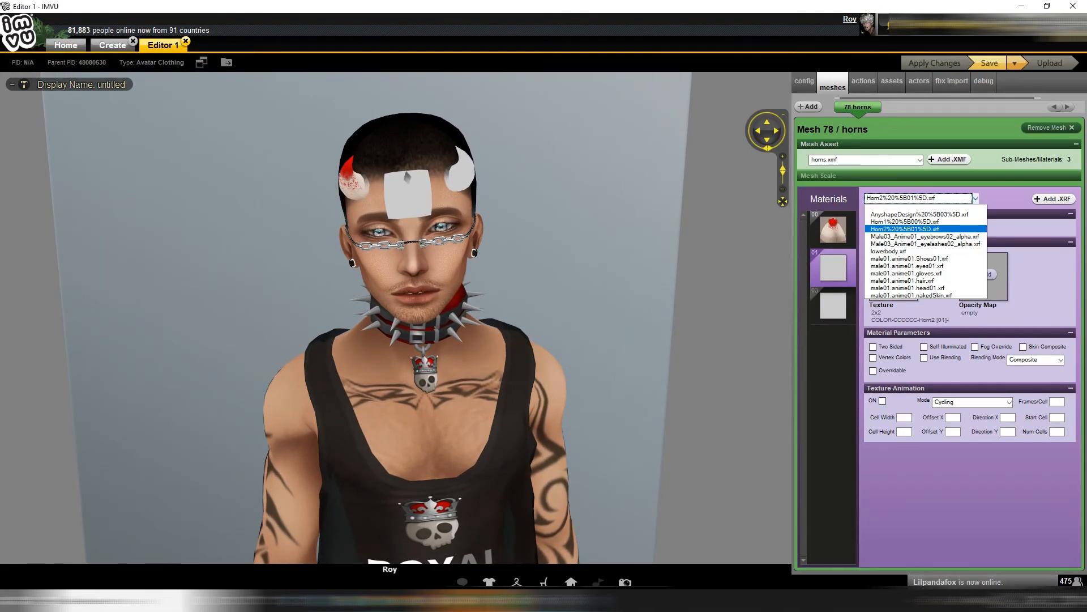
click(918, 221)
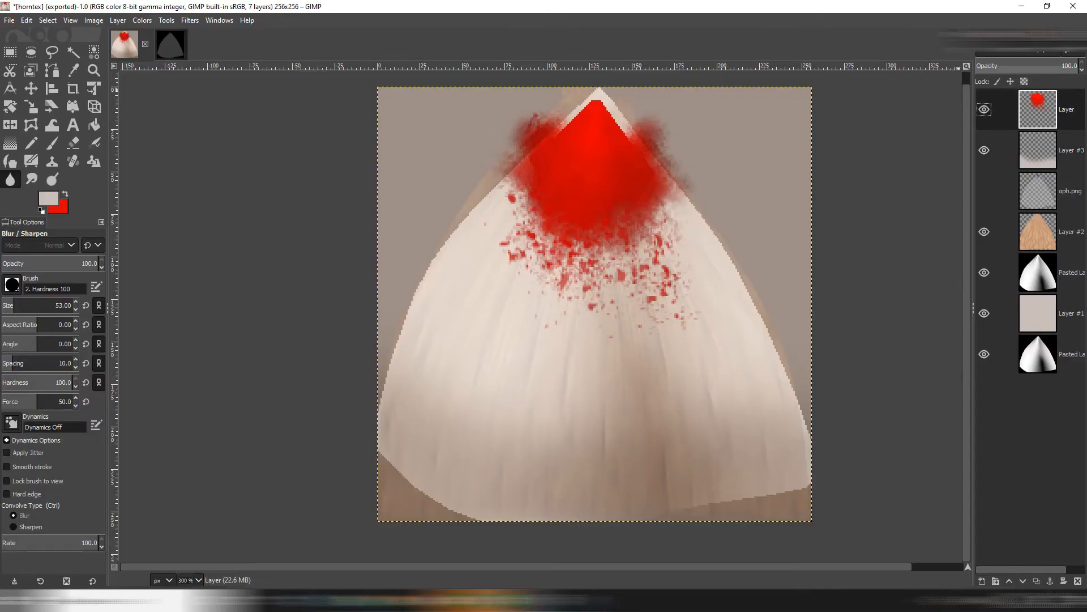
In GIMP, duplicate the red splatter layer and add a transparent layer above the copy.
key(shift+ctrl+d)
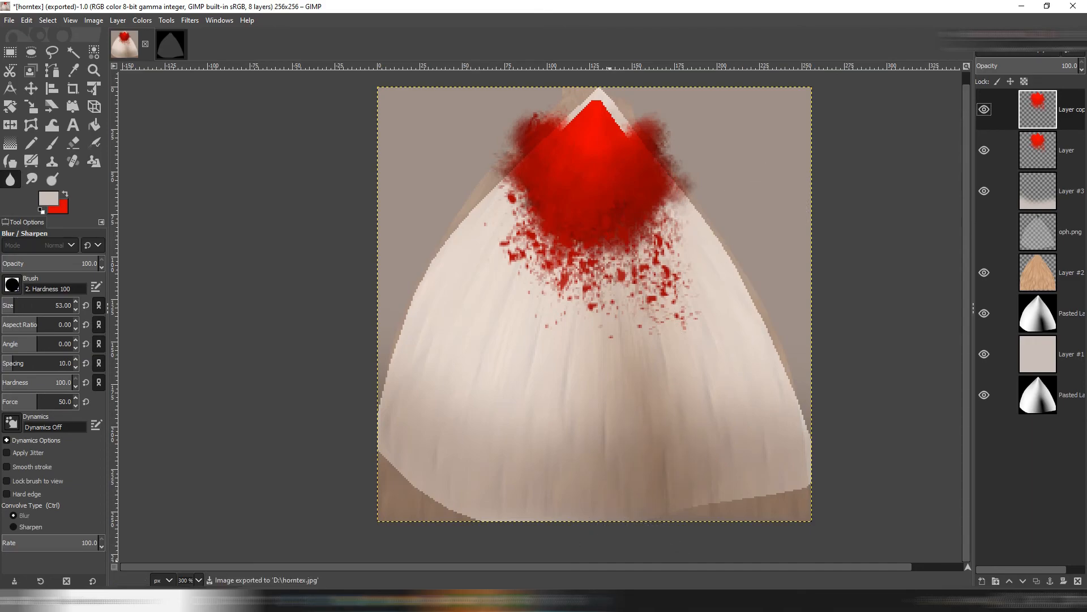
click(118, 20)
click(139, 35)
click(612, 447)
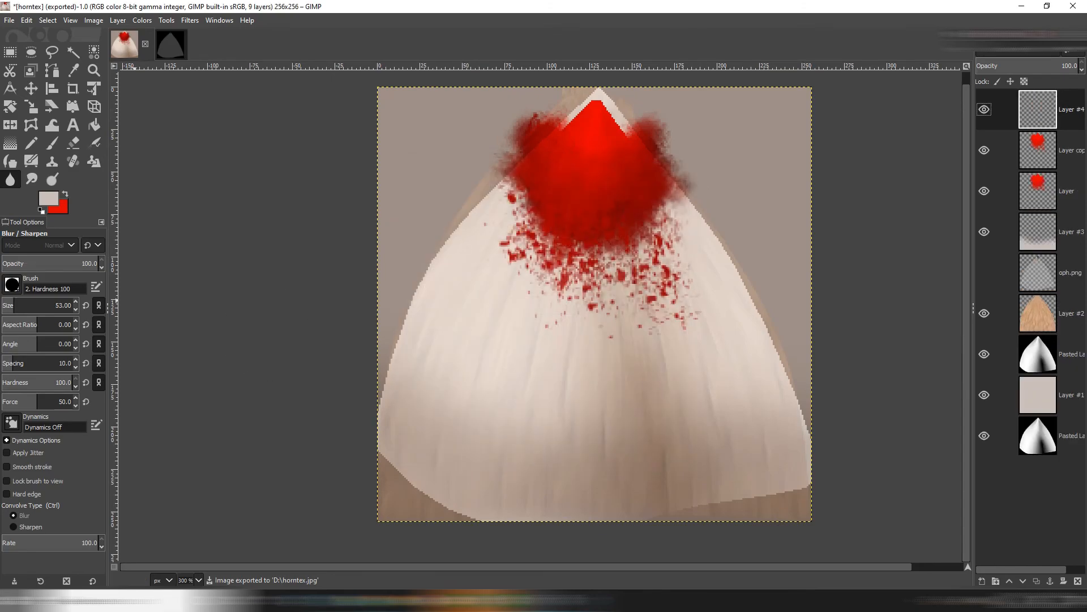
Set the foreground colour to white (ffffff) and paint a short diagonal highlight on the red tip at brush size 2.
click(48, 198)
drag(234, 143, 221, 130)
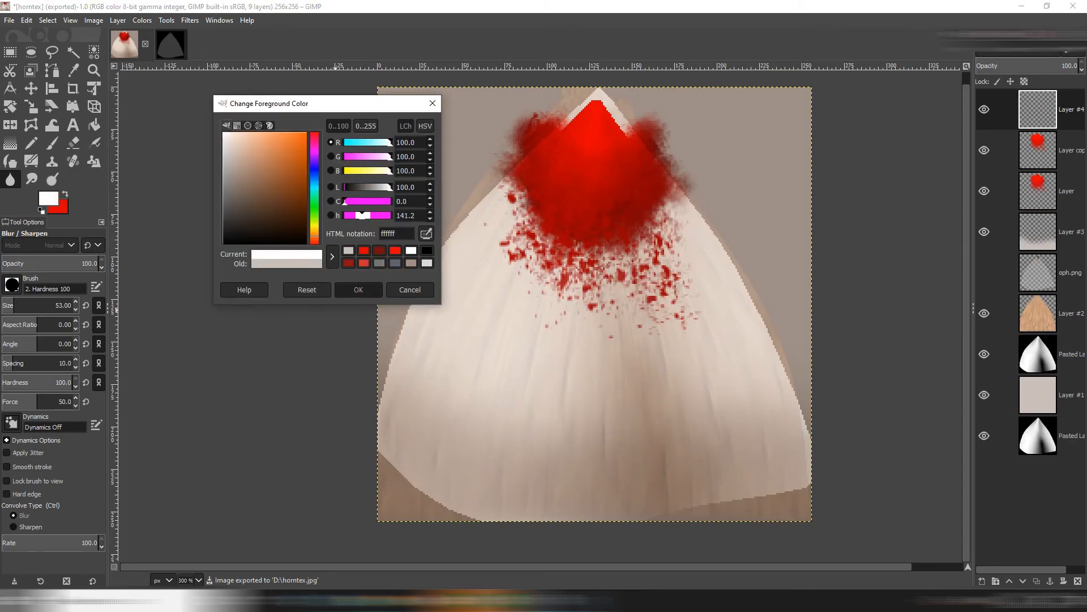
click(358, 289)
click(52, 143)
click(76, 302)
scroll(591, 145, up, 2)
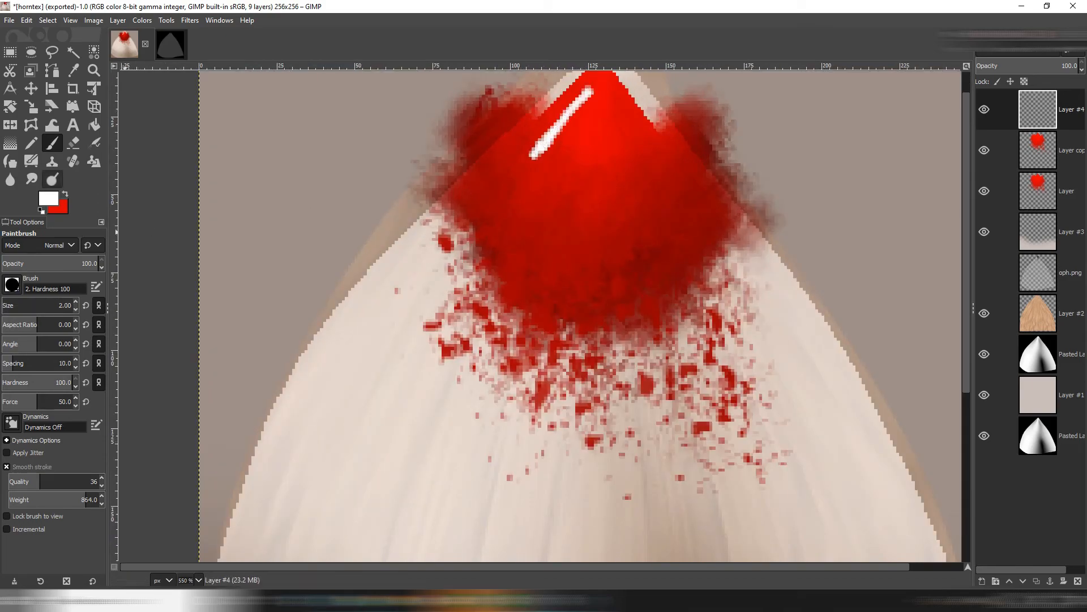
Smudge both ends of the white highlight into a longer tapered streak at size 14 with jitter off.
click(31, 179)
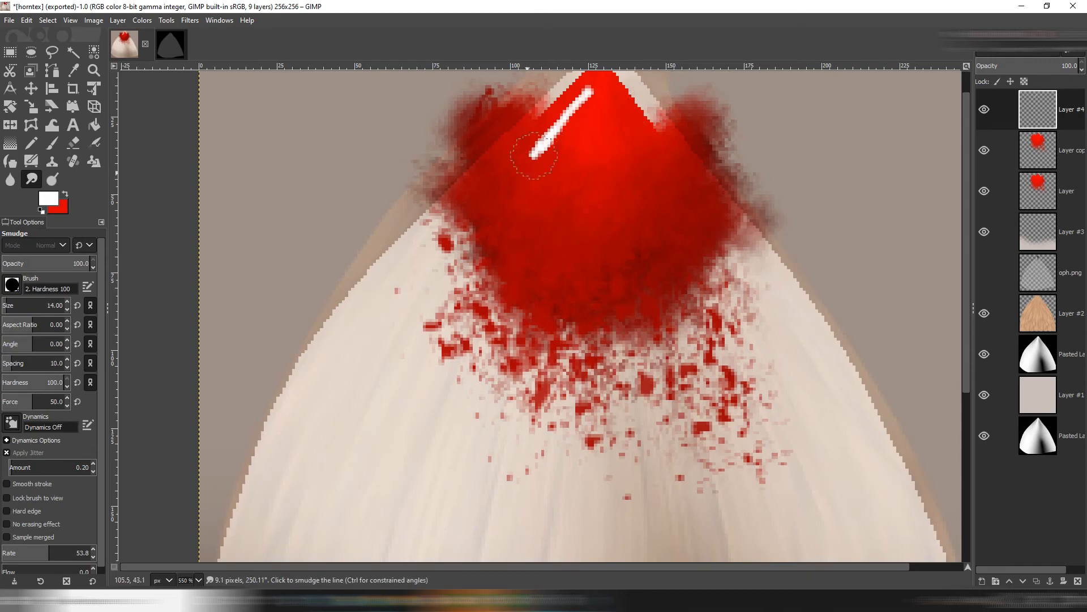
scroll(486, 250, down, 3)
click(7, 453)
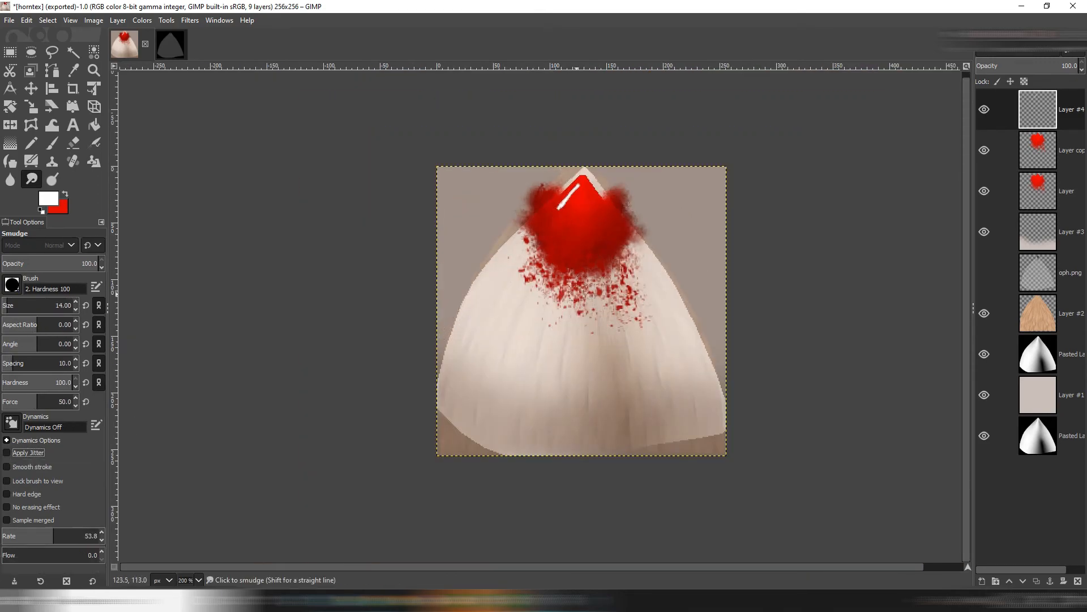
scroll(527, 157, up, 2)
drag(536, 120, 490, 184)
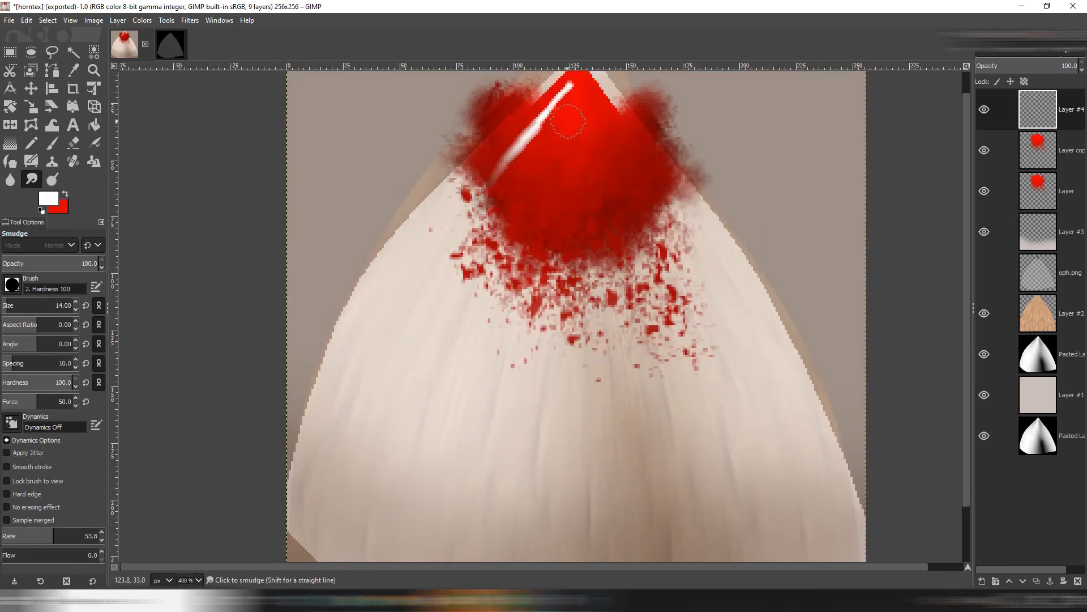
scroll(557, 106, up, 3)
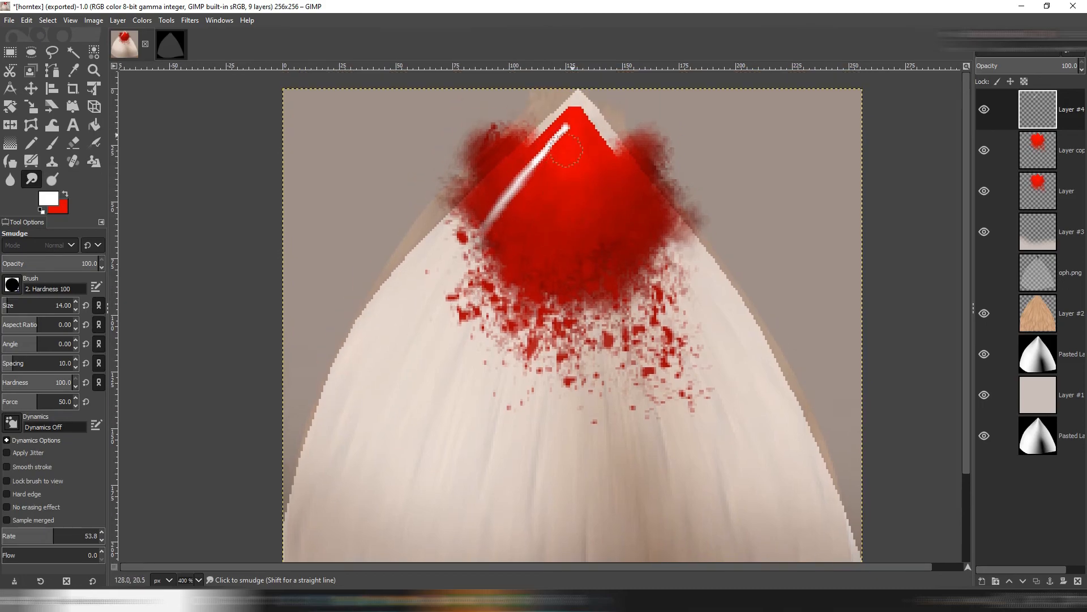
shift+click(576, 113)
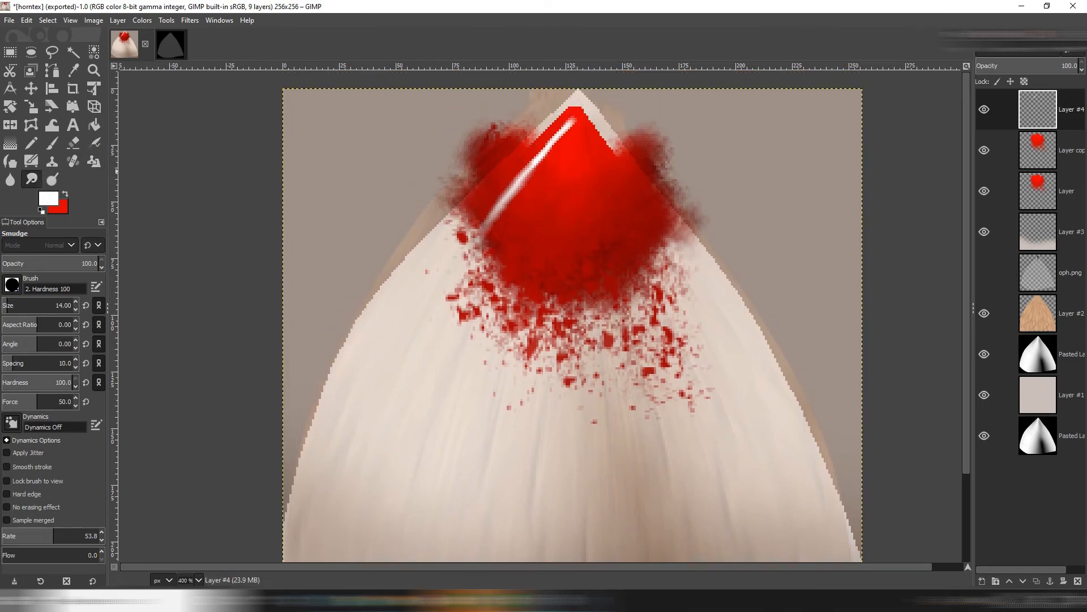
Soften the white highlight streak with Blur strokes along its length at size 14.
click(10, 179)
shift+click(500, 220)
shift+click(573, 134)
click(560, 109)
shift+click(513, 162)
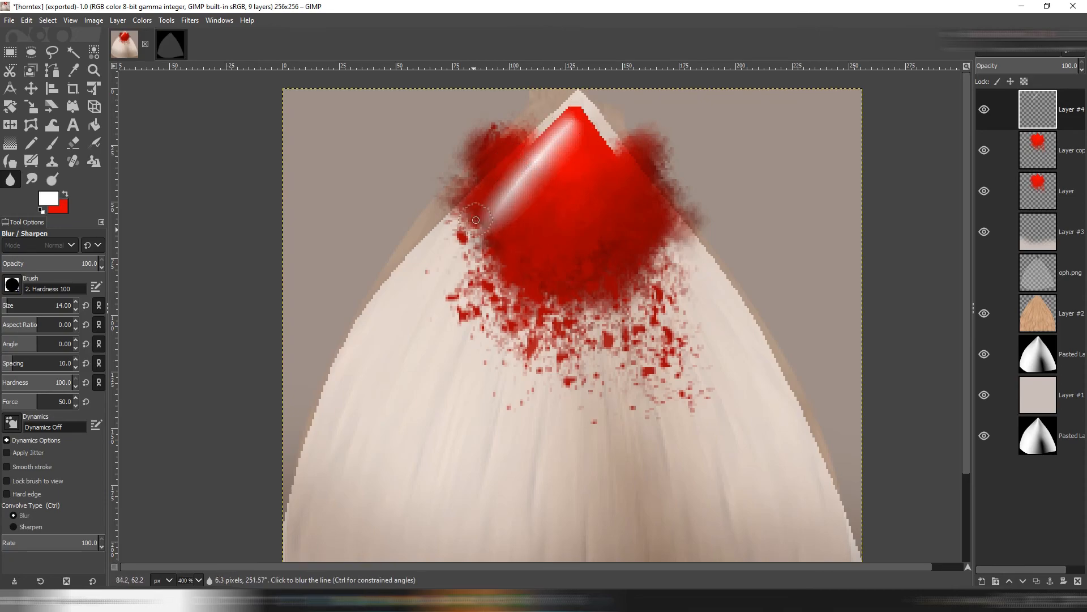
Blend the highlight layer into the red tip by changing its mode, and duplicate it with a different mode and lower opacity.
click(1020, 51)
click(952, 300)
key(ctrl+shift+d)
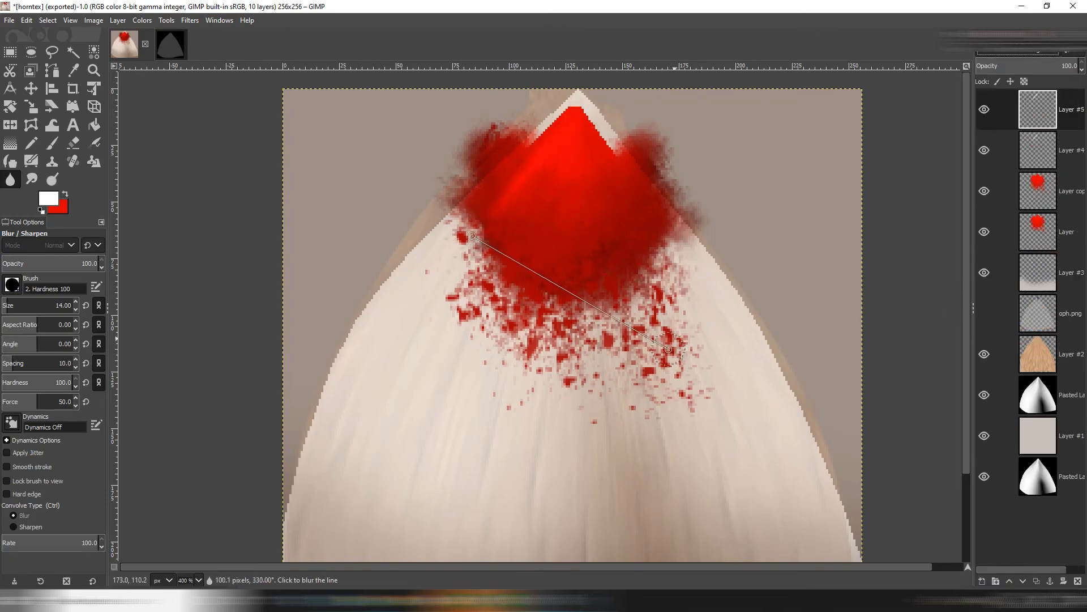
click(1019, 53)
click(1021, 65)
drag(1022, 66, 981, 66)
Add a new top layer and dot white pixels along the highlight streak with a size 1 Pencil.
click(118, 20)
click(142, 35)
click(611, 447)
click(31, 143)
drag(20, 302, 2, 302)
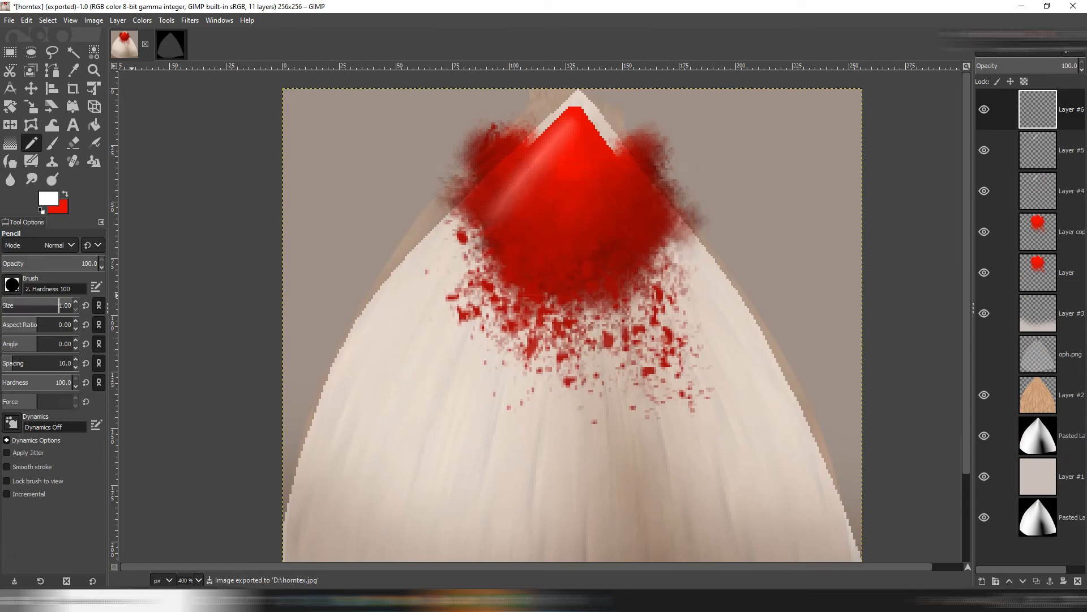
scroll(574, 126, up, 3)
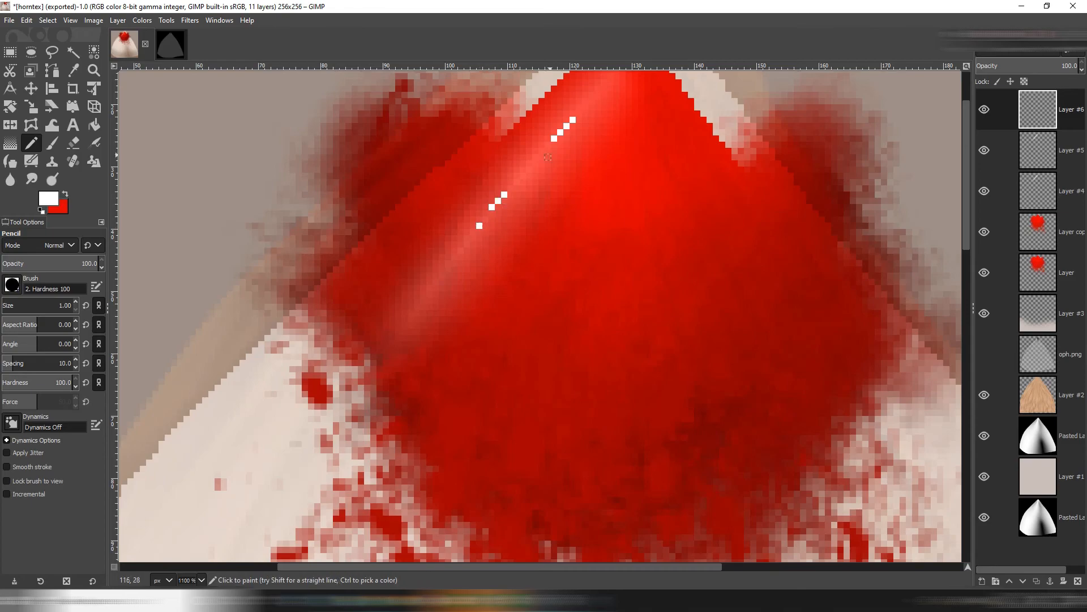
scroll(575, 189, up, 1)
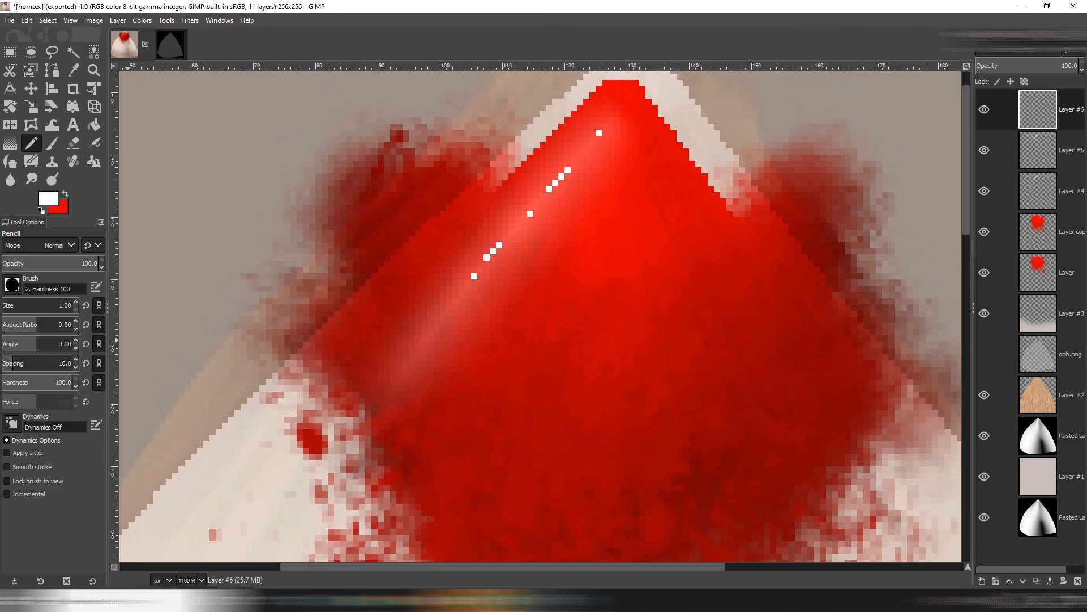
Smudge the white pixel dots at size 2 into a thin, nearly continuous glint along the highlight.
key(s)
scroll(426, 249, up, 1)
key(bracketleft)
key(bracketleft)
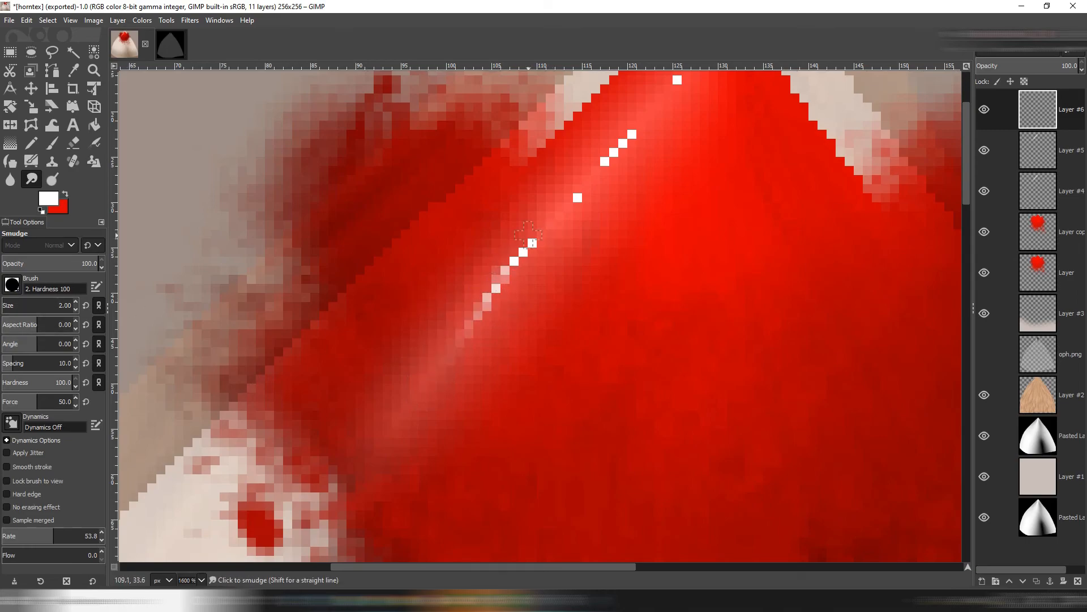
drag(529, 233, 566, 205)
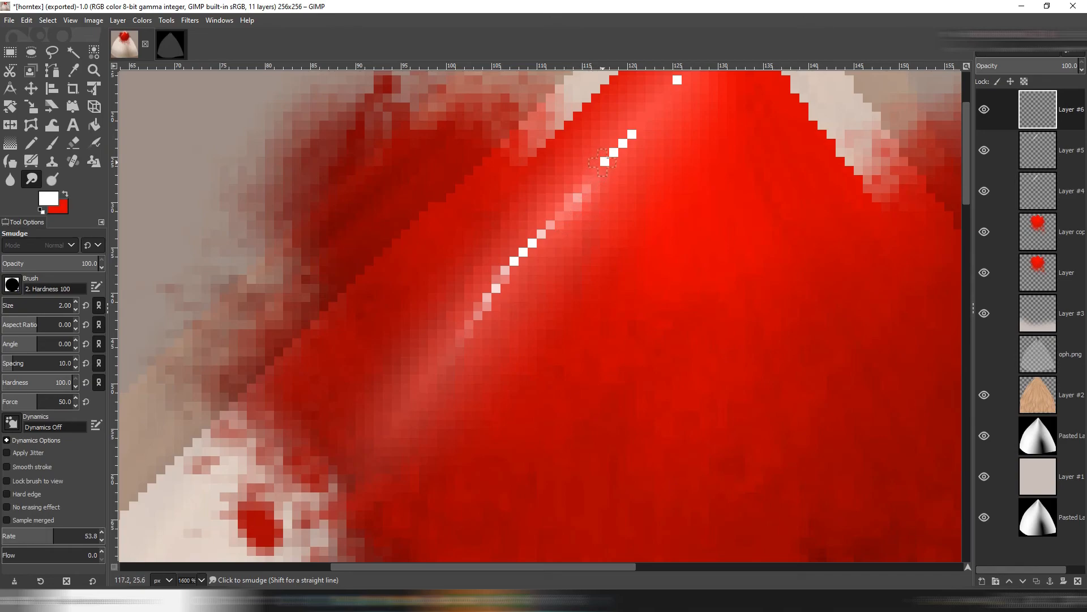
scroll(628, 211, up, 2)
drag(637, 176, 670, 136)
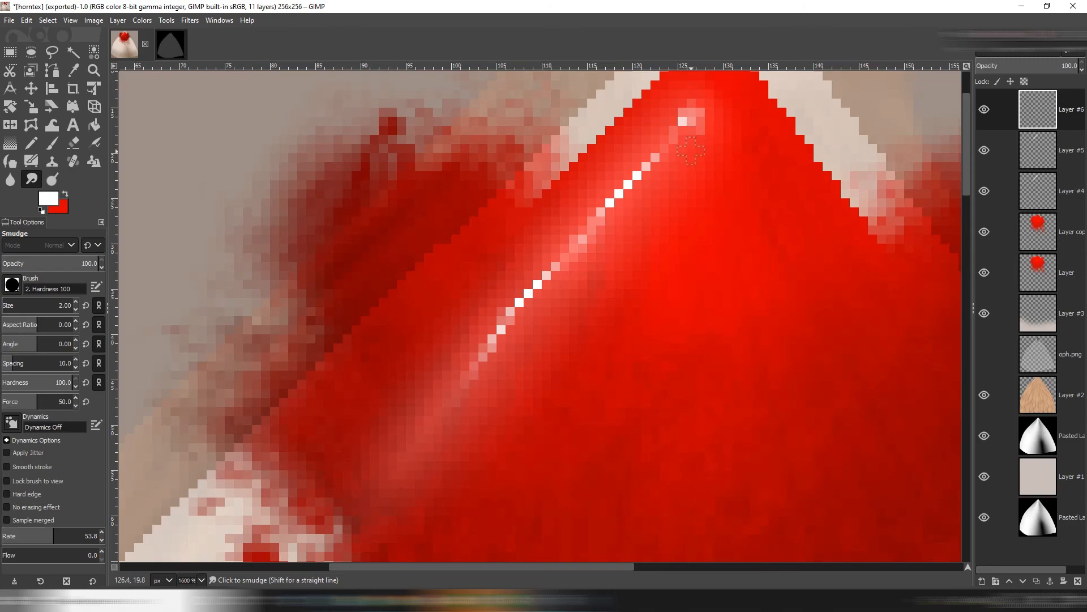
scroll(697, 136, down, 3)
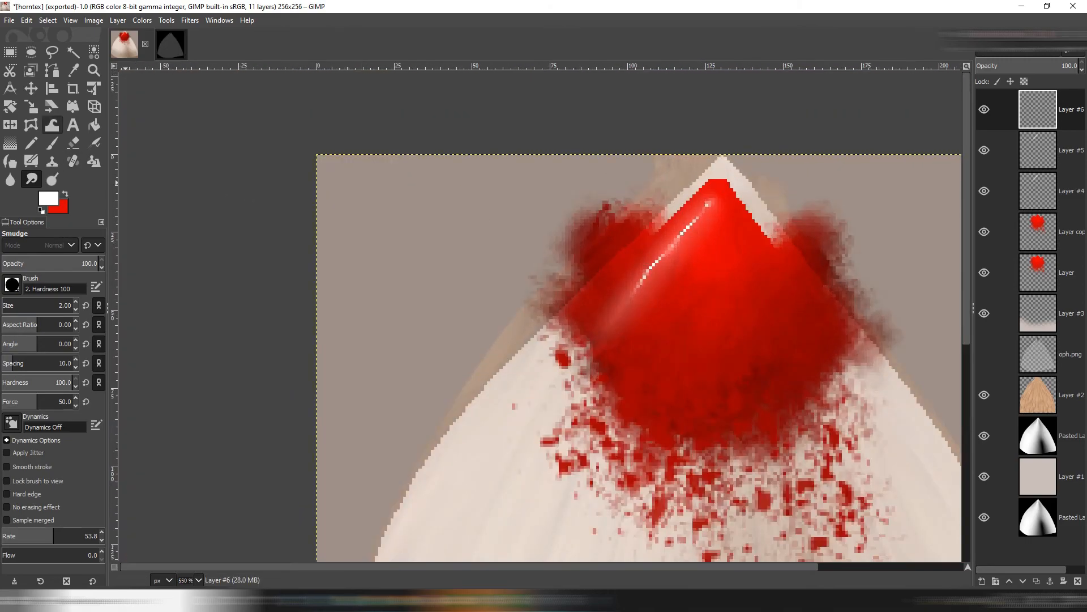
Warp the pixel glint at size 88.63 into a straighter streak along the red tip's edge, and continue with the soft highlight layers.
key(w)
drag(24, 260, 10, 260)
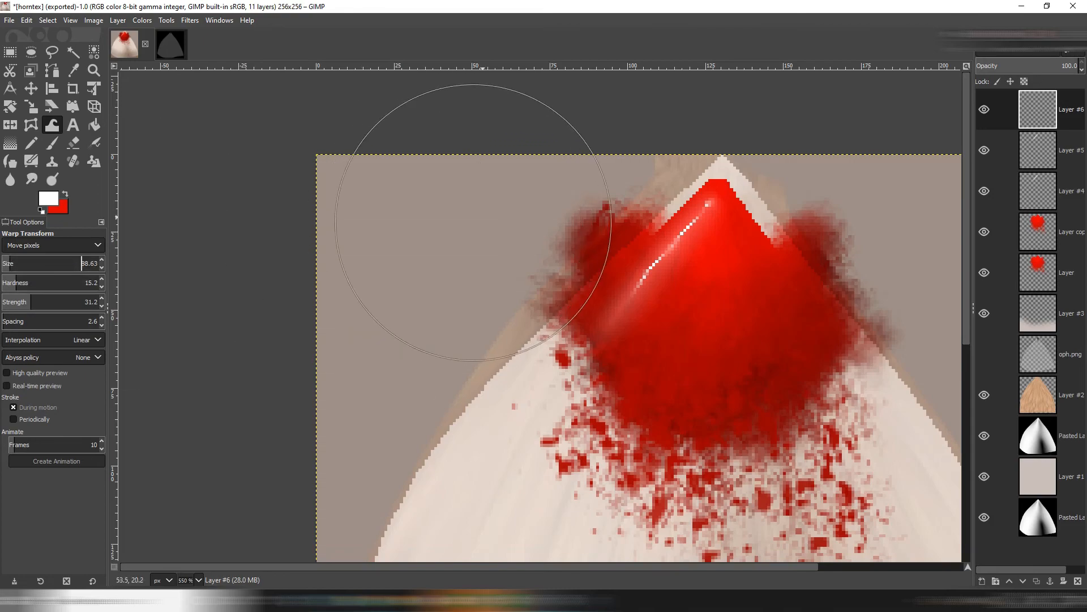
mouse_move(604, 252)
mouse_down()
mouse_move(627, 302)
mouse_move(698, 330)
mouse_move(734, 221)
mouse_move(649, 313)
mouse_up()
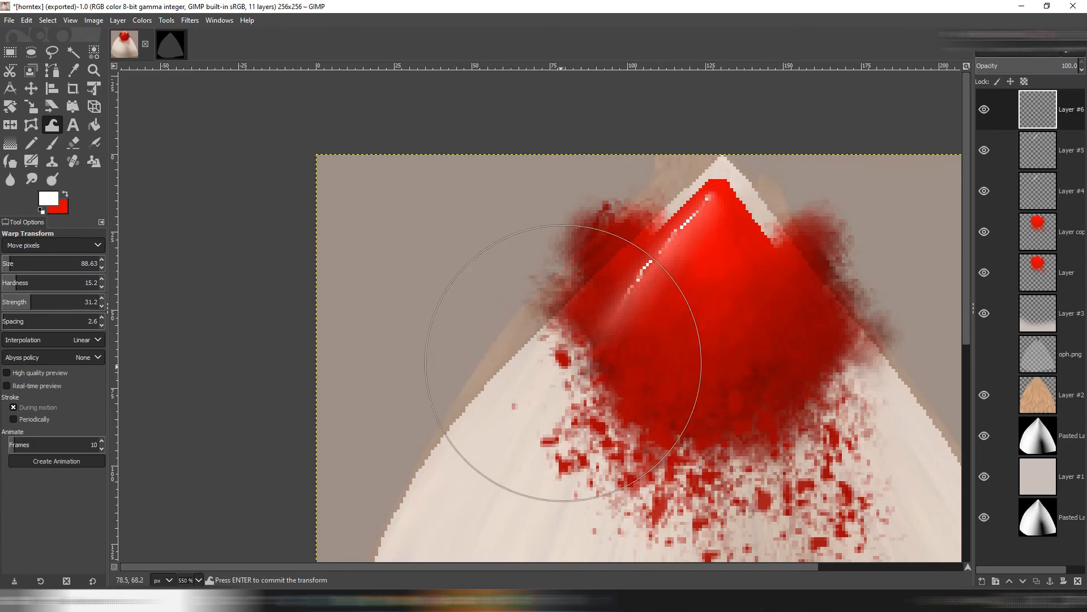
drag(630, 340, 591, 355)
drag(612, 294, 592, 366)
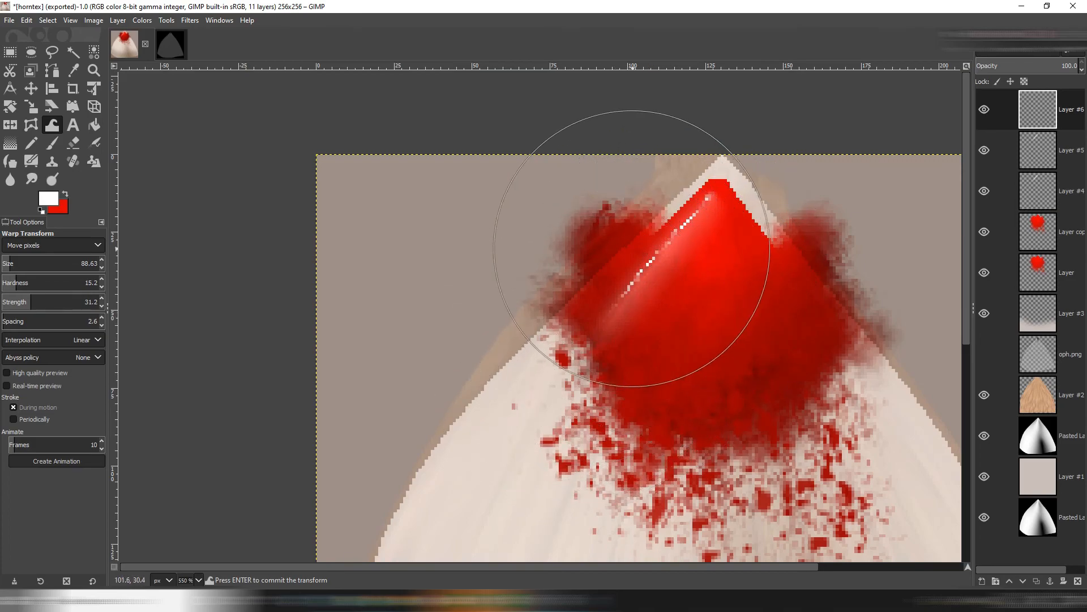
key(Return)
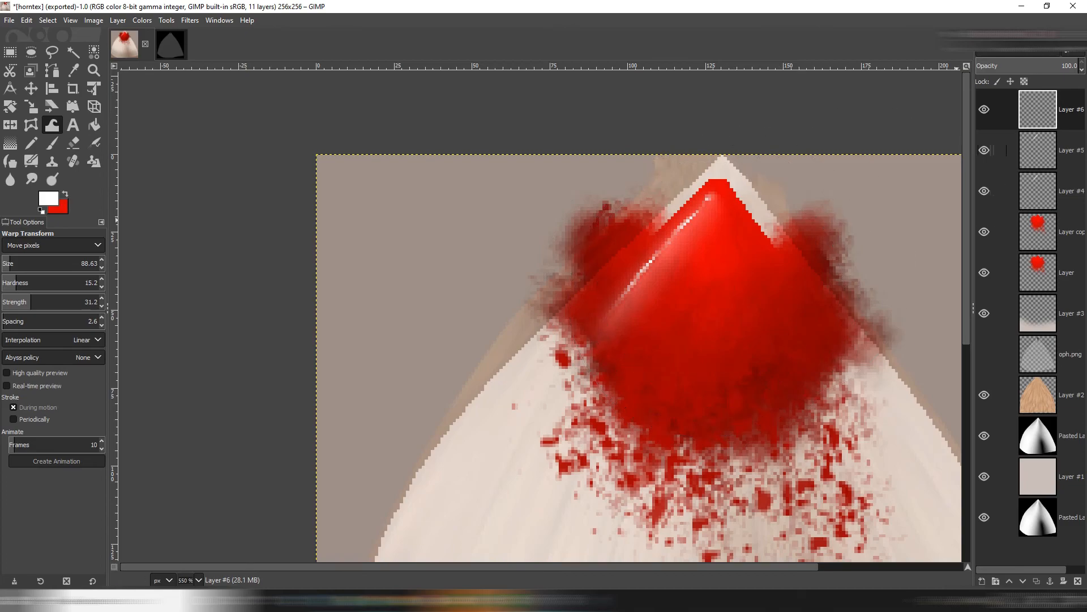
click(1006, 150)
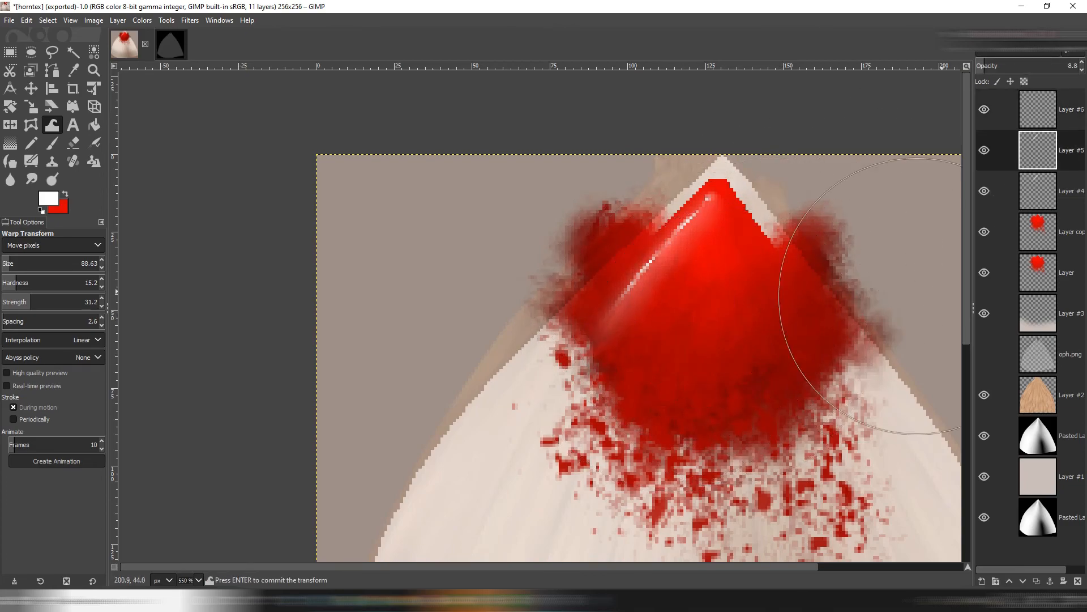
click(1007, 191)
Re-export the horn texture, apply the changes in IMVU, and examine the avatar's horns up close from the side.
key(ctrl+e)
click(491, 600)
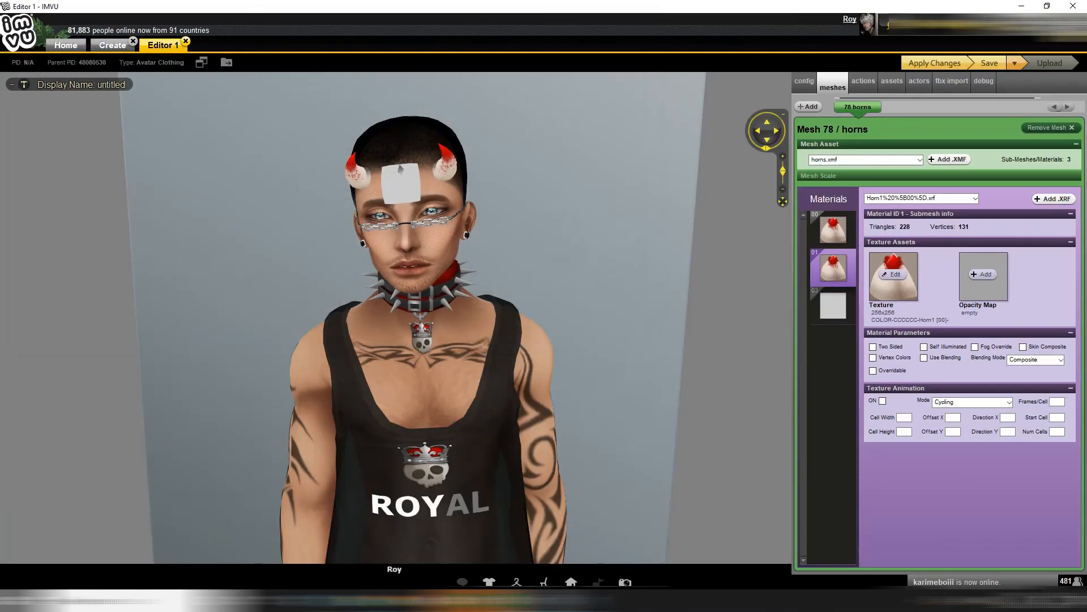
click(935, 63)
scroll(408, 226, up, 2)
drag(510, 255, 340, 254)
scroll(340, 255, up, 4)
drag(481, 255, 198, 281)
drag(396, 283, 317, 283)
scroll(396, 284, down, 3)
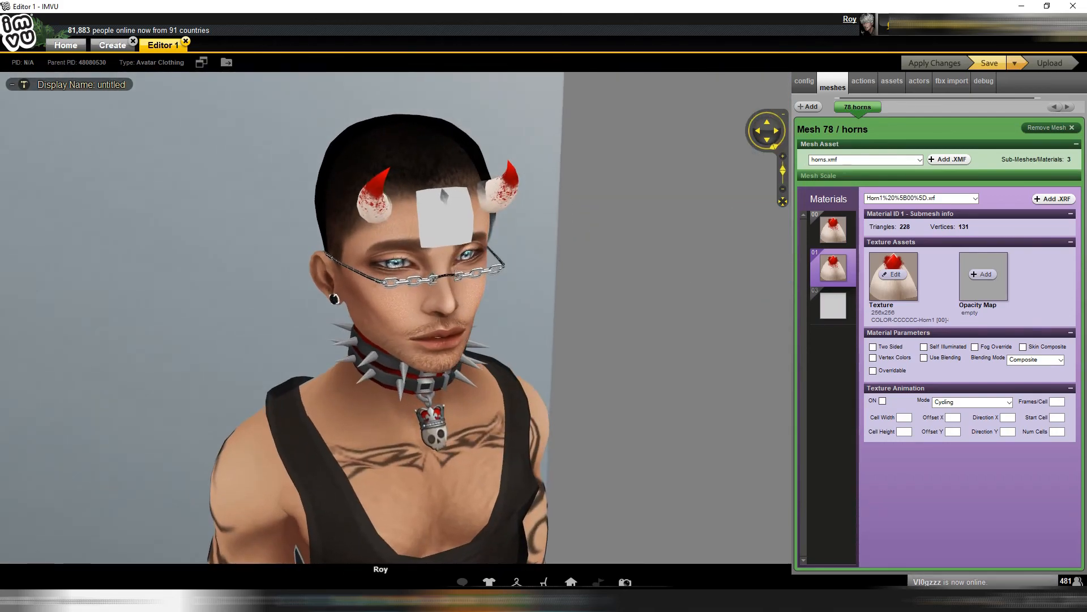
Switch back to GIMP, duplicate the glint layer, and flip the copy horizontally.
key(alt+Tab)
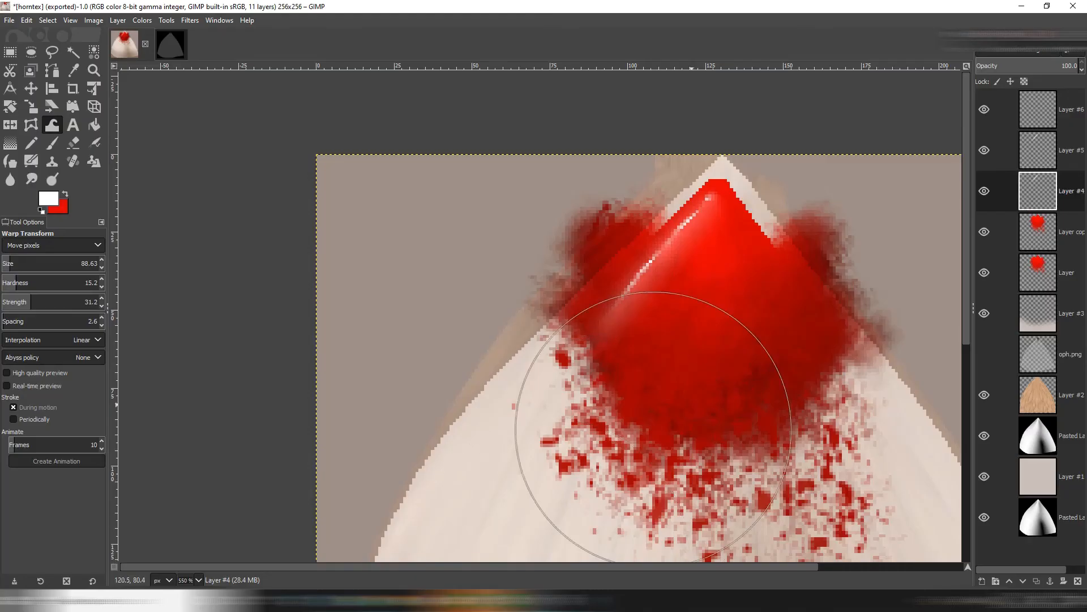
click(1038, 109)
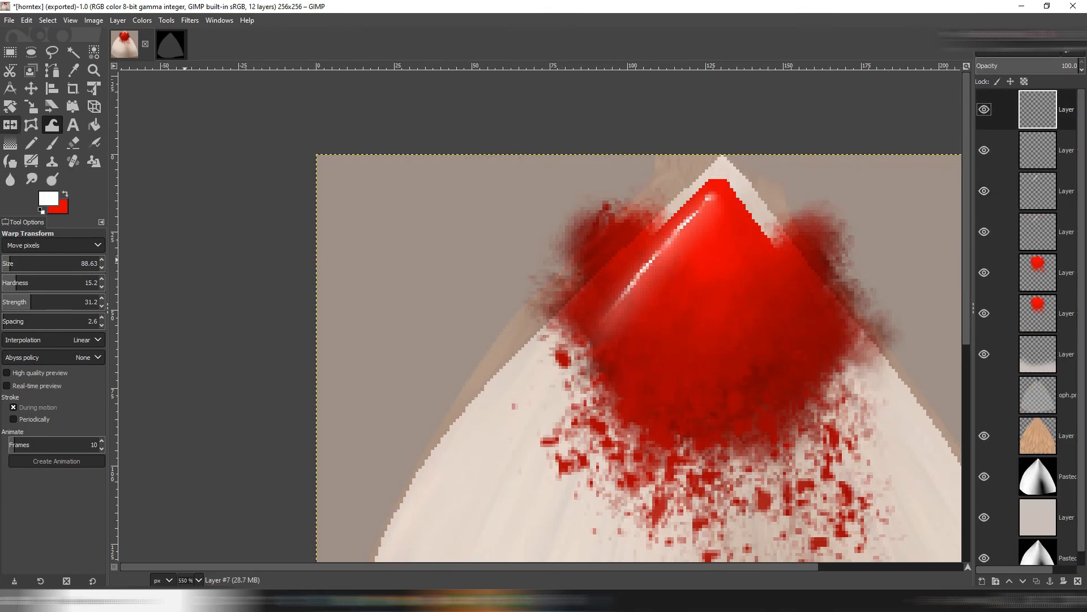
key(shift+f)
click(553, 204)
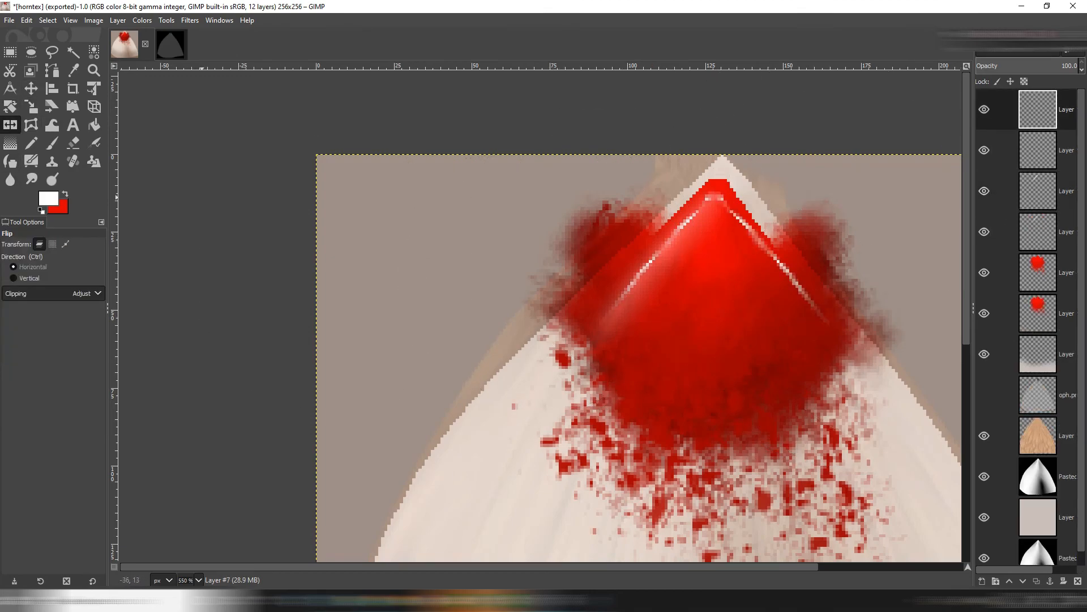
Rotate the mirrored glint to a steeper slant and move it just inside the red tip's right edge.
click(31, 88)
drag(733, 249, 733, 259)
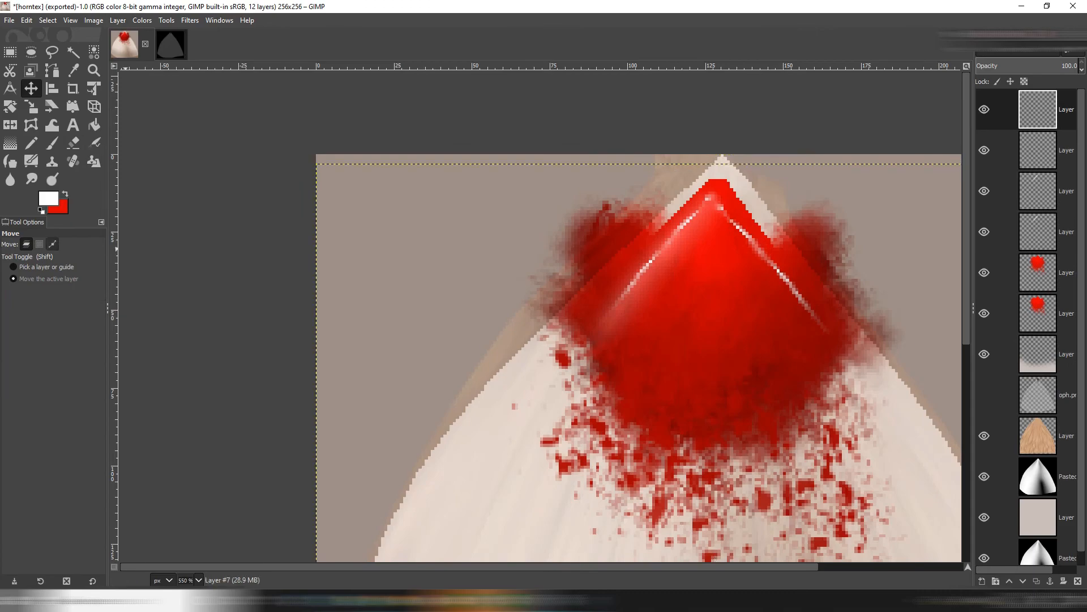
click(10, 106)
drag(481, 111, 609, 97)
key(Return)
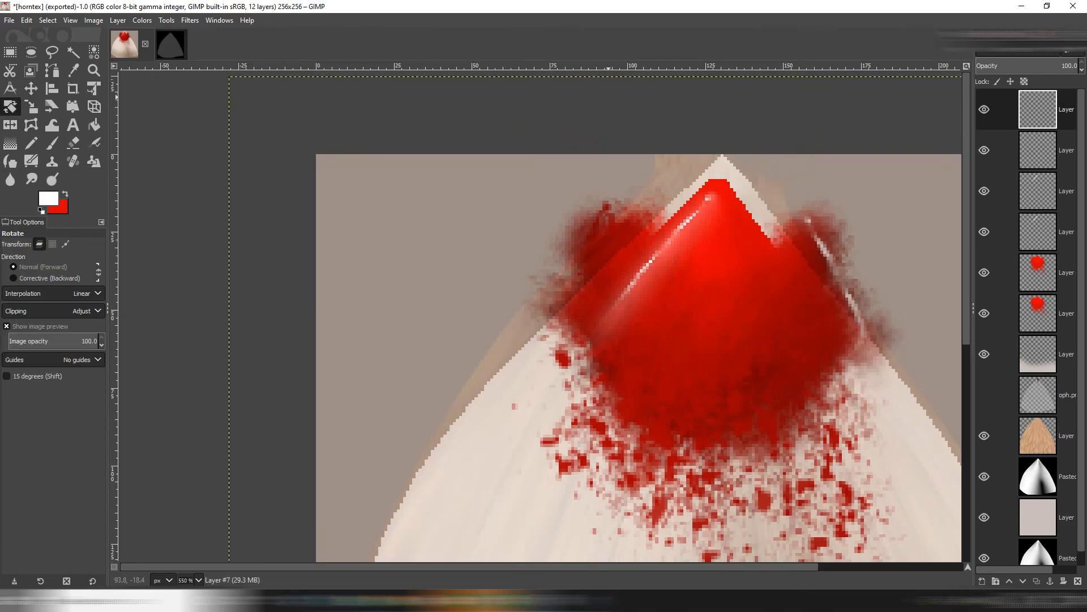
click(31, 88)
mouse_move(710, 221)
mouse_down()
mouse_move(650, 225)
mouse_move(620, 194)
mouse_up()
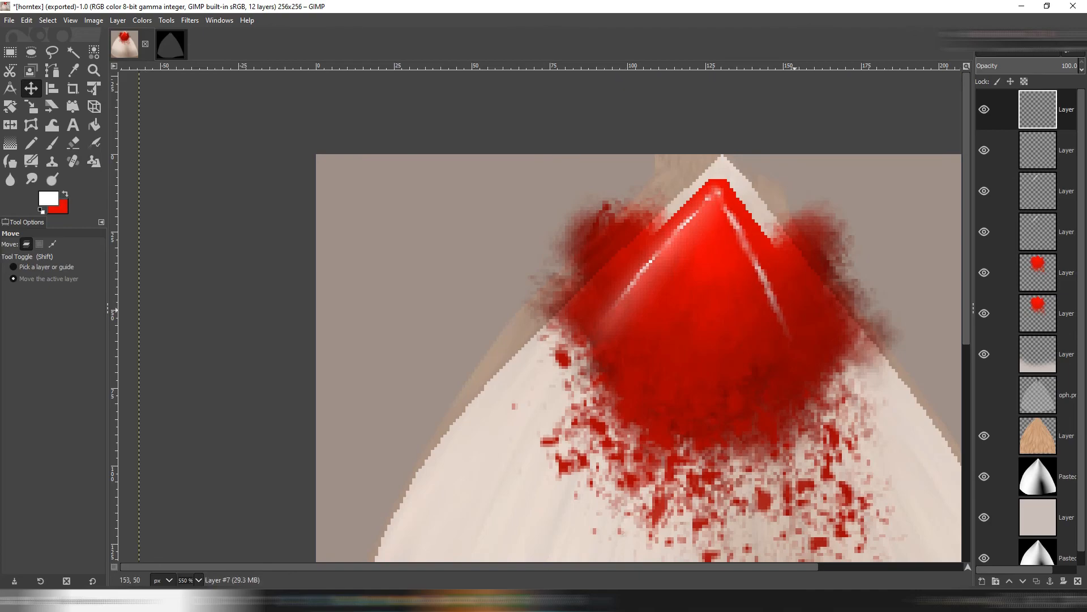
Thin the mirrored glint by erasing a straight line along its inner side with a size 4 Eraser.
click(31, 179)
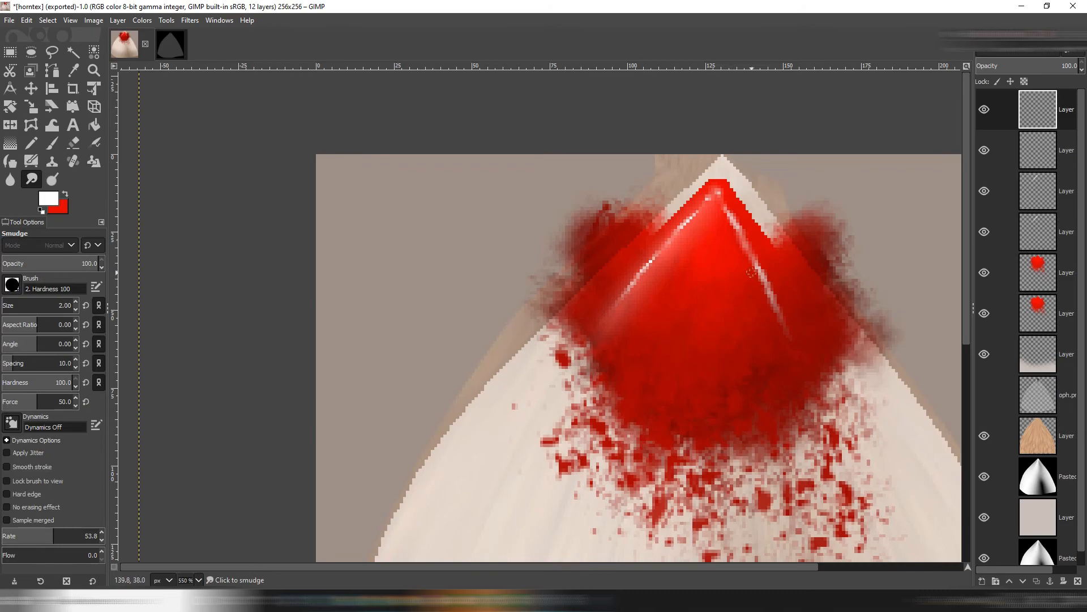
click(73, 143)
scroll(42, 302, up, 2)
scroll(778, 269, up, 2)
click(766, 366)
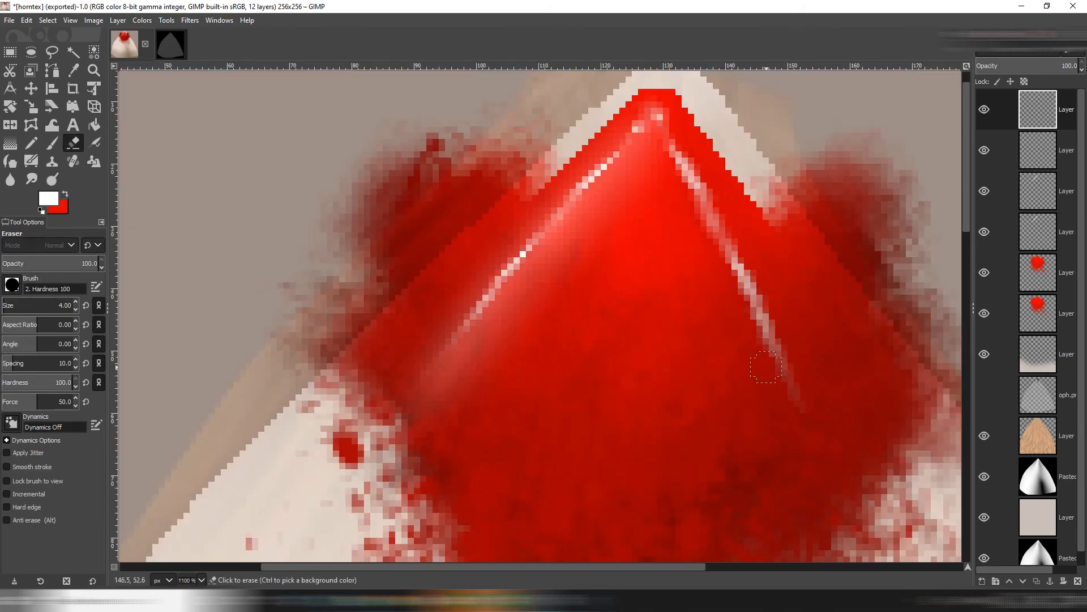
shift+click(667, 167)
scroll(716, 349, down, 5)
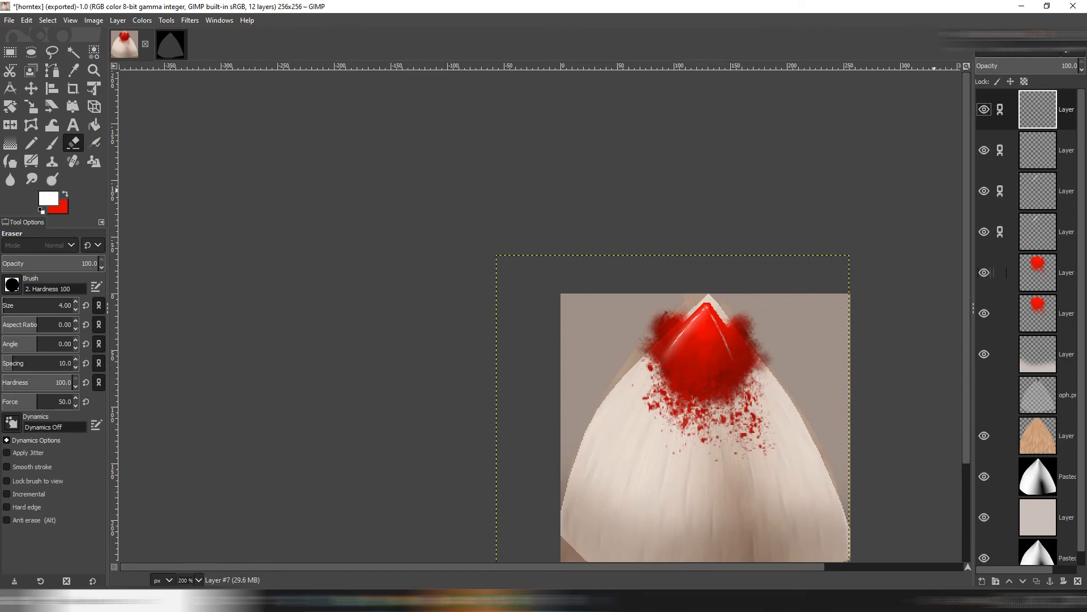
Try flipping the four linked highlight layers horizontally, compare them with the UV guide, and undo the flip.
click(1038, 232)
key(shift+f)
click(420, 202)
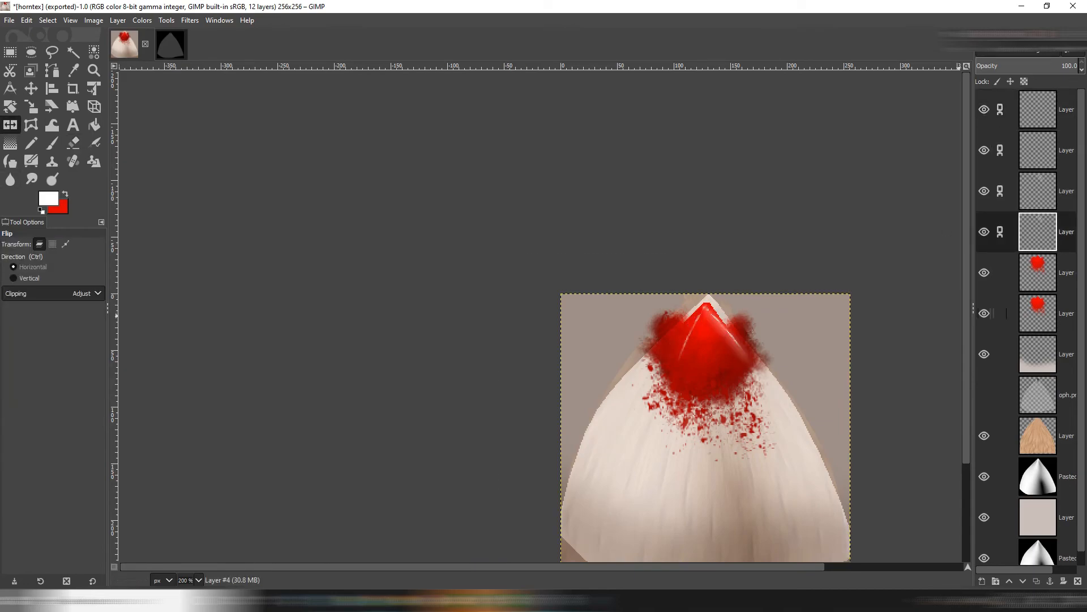
click(990, 395)
click(31, 88)
scroll(609, 347, up, 3)
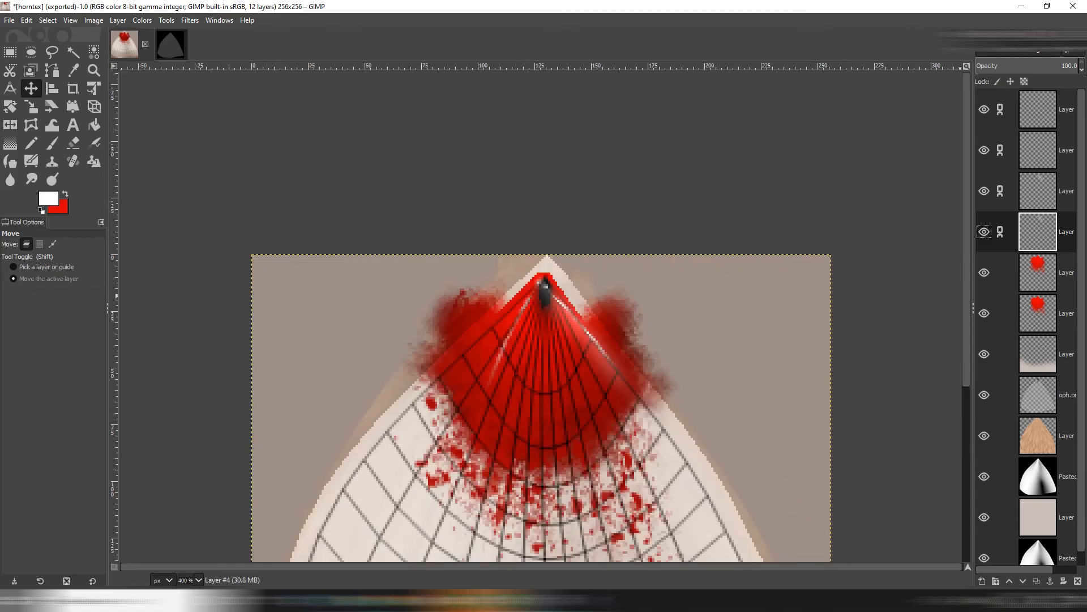
key(ctrl+z)
key(ctrl+z)
key(ctrl+z)
key(ctrl+z)
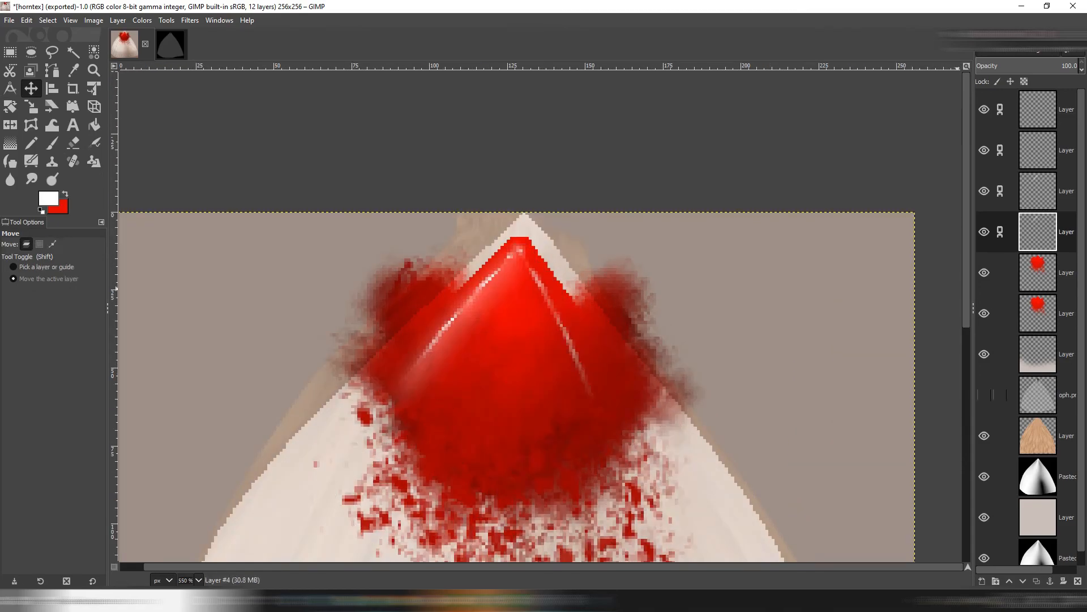
Check the highlights against the UV guide, and switch to IMVU to examine the horns from further around the side.
click(984, 395)
click(984, 394)
click(315, 601)
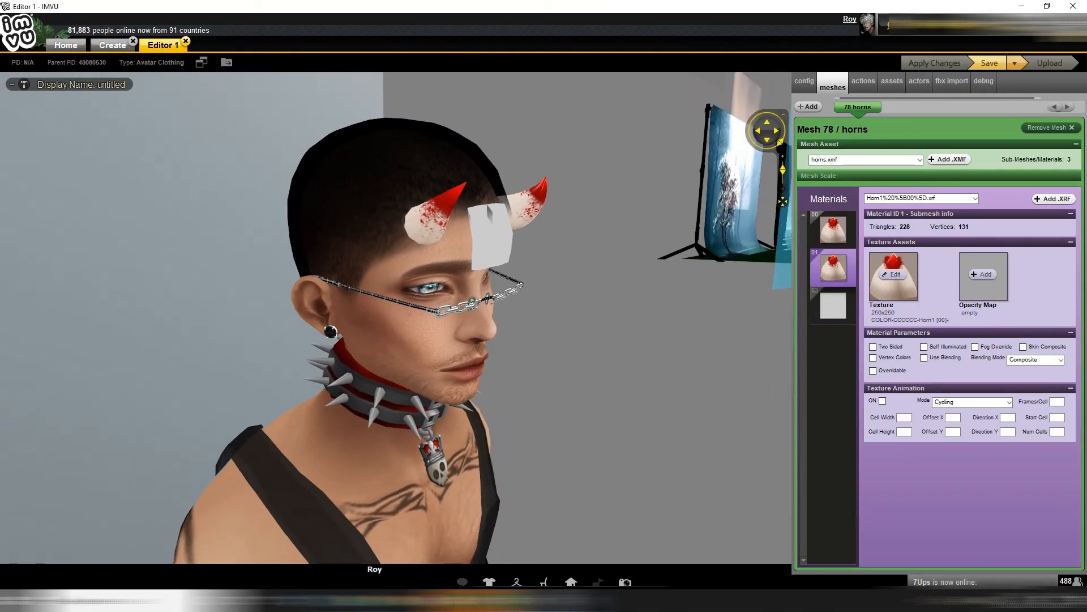
drag(431, 317, 334, 337)
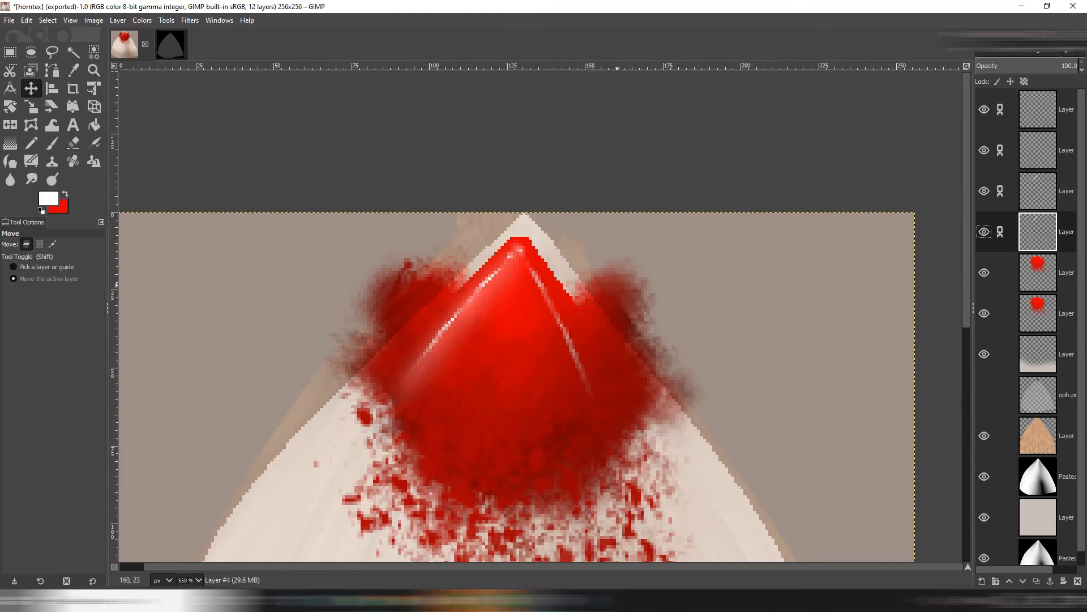
Unlink the highlight layers and erase the upper end of the mirrored glint at size 4.
click(1000, 150)
click(1000, 109)
click(1037, 109)
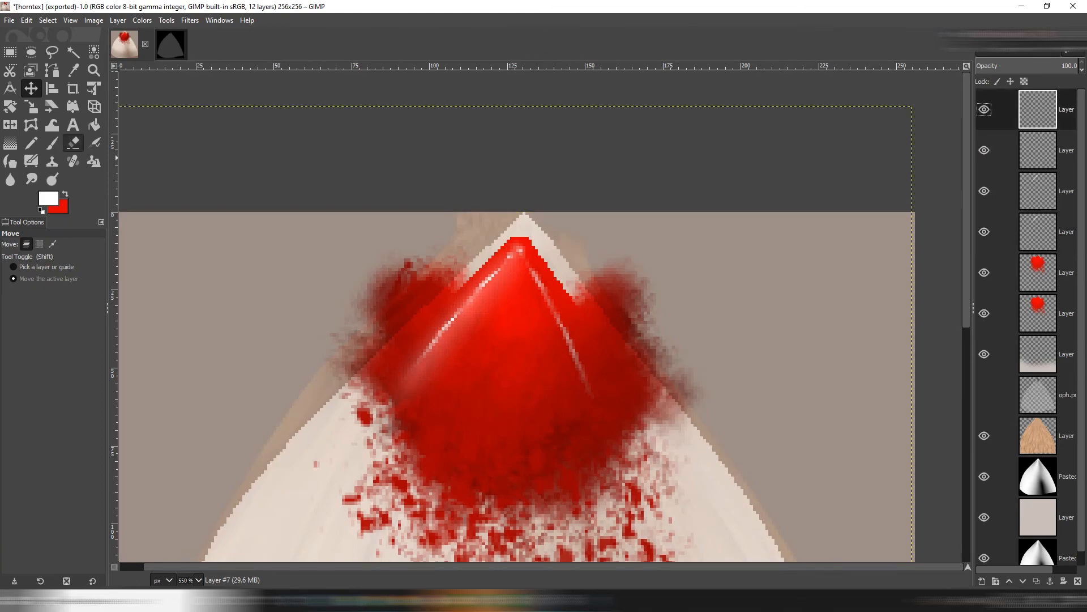
key(shift+e)
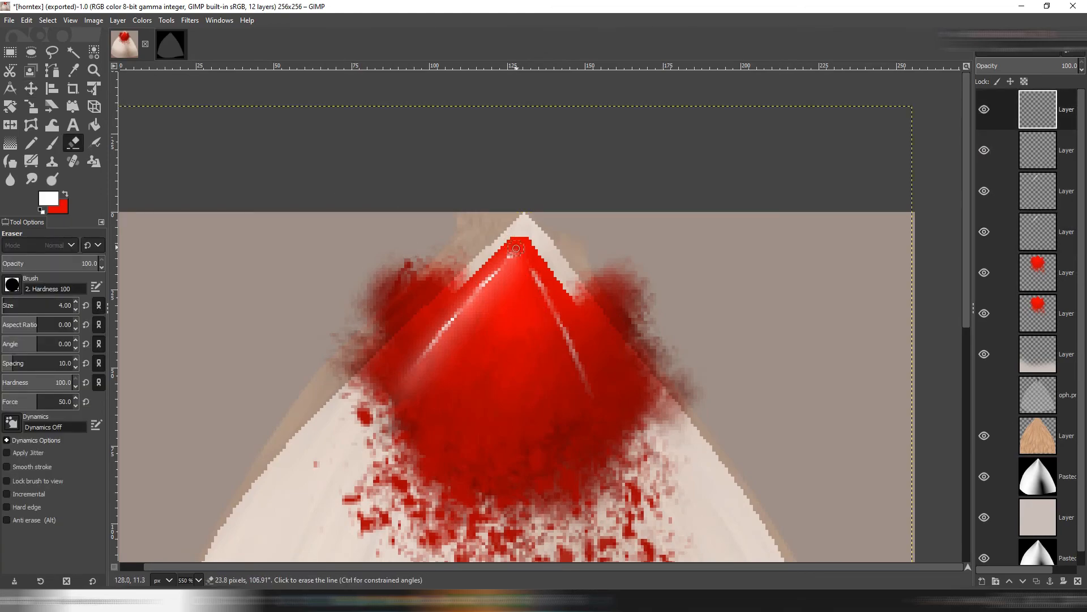
Show the UV guide layer and add a new 256 × 256 px transparent layer on top.
click(986, 395)
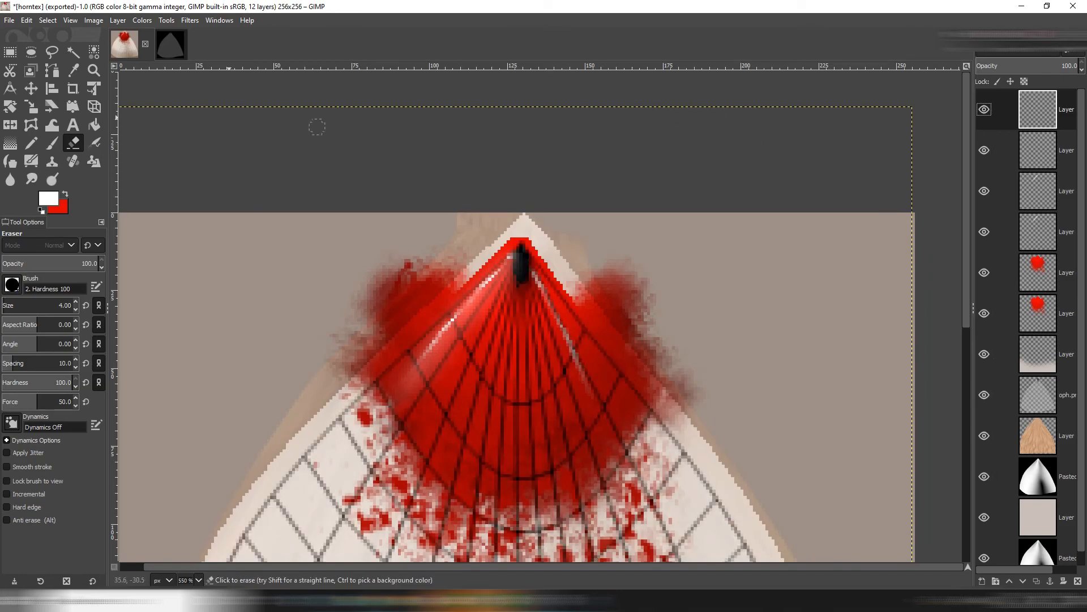
click(117, 19)
click(142, 35)
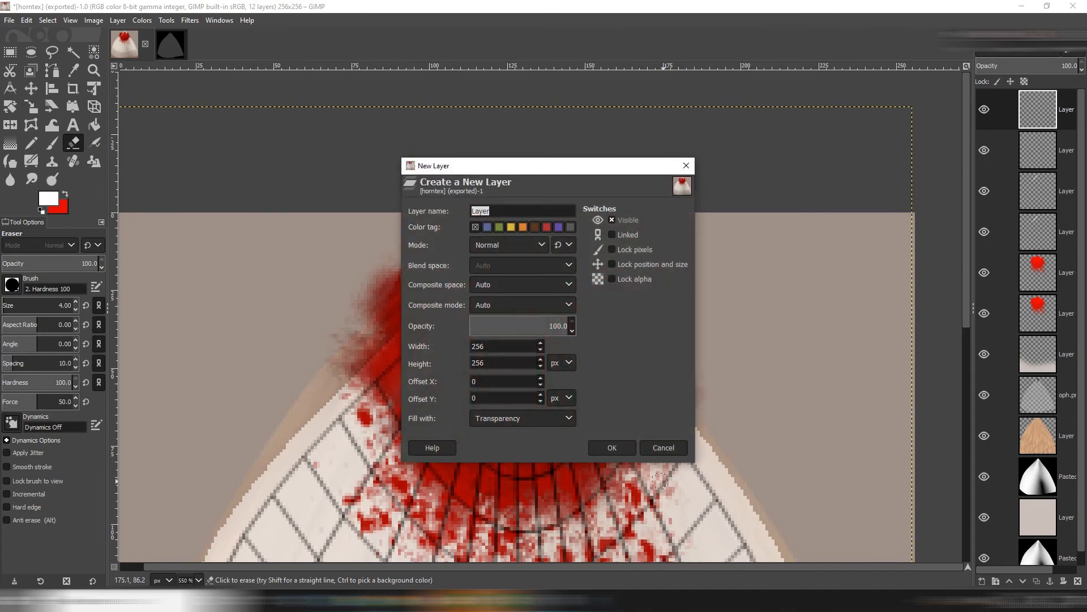
click(611, 447)
Paint a white vertical streak down the horn's centre with the 2. Hardness 025 brush at size 170 and aspect ratio -17.
key(p)
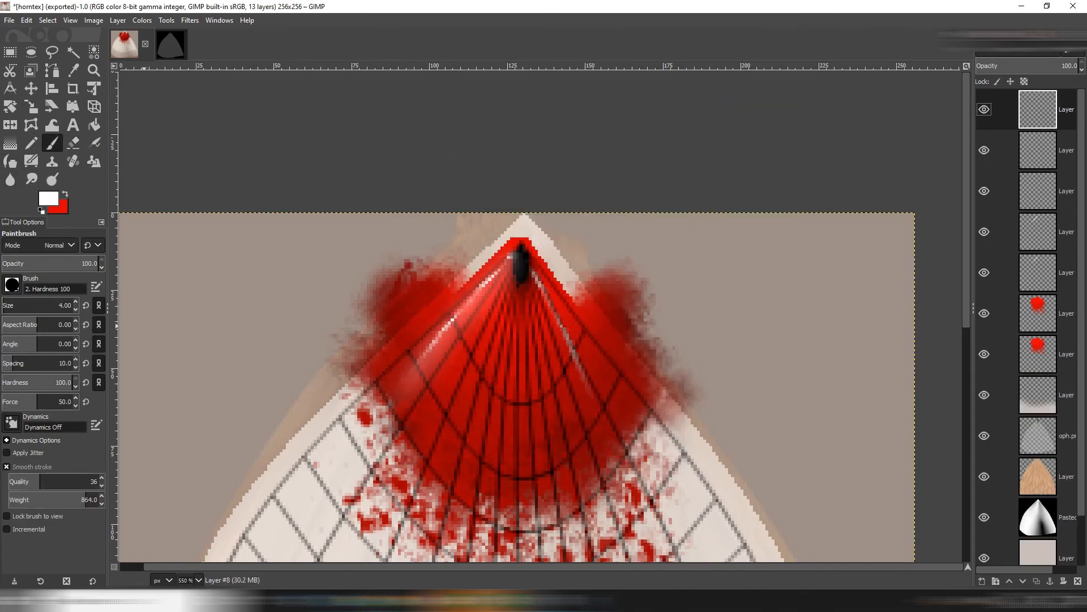
click(12, 285)
click(40, 317)
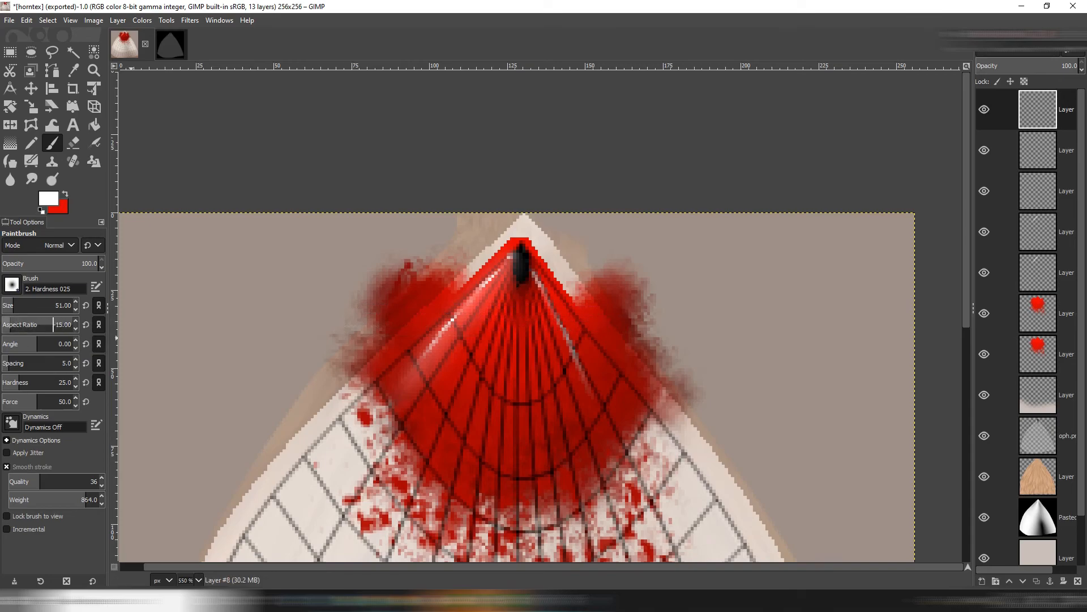
click(26, 302)
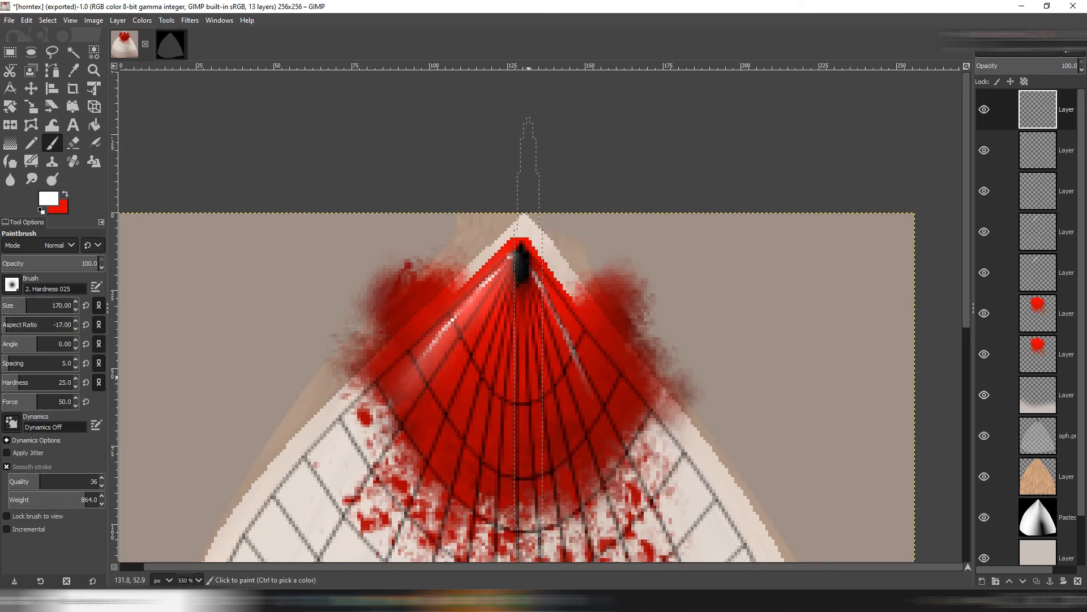
drag(532, 414, 548, 318)
click(537, 369)
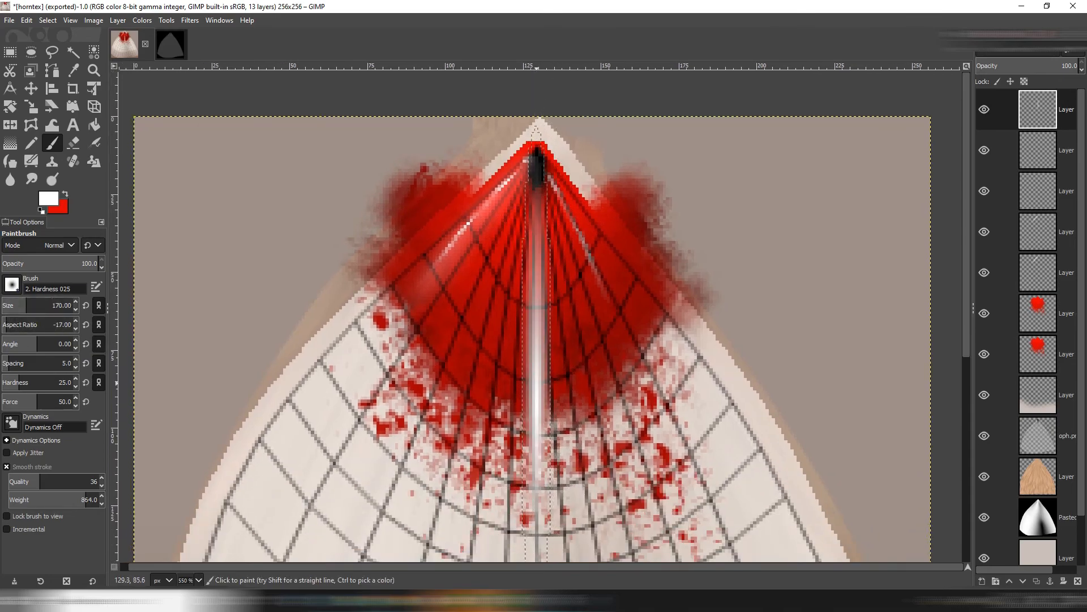
scroll(537, 368, down, 2)
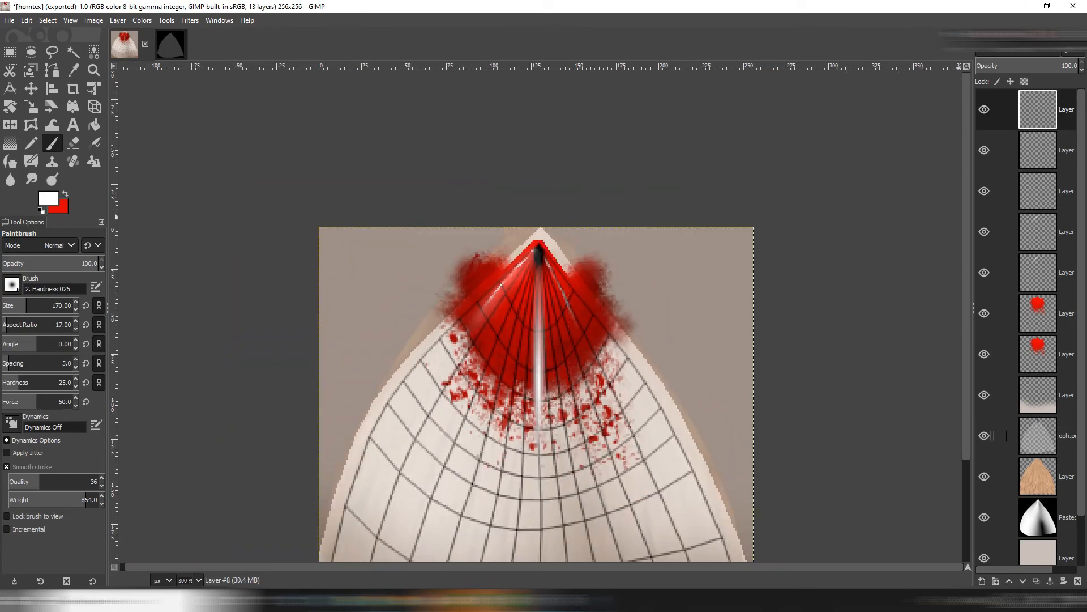
Hide the UV guide, then blend the vertical streak into the horn by changing its layer mode and duplicate that layer.
click(985, 436)
click(1019, 51)
click(1014, 289)
key(ctrl+shift+d)
Paint a slanted white streak at brush angle 30 across the tip's left half, and soften it with Smudge at size 51 and Blur at size 25.
click(43, 341)
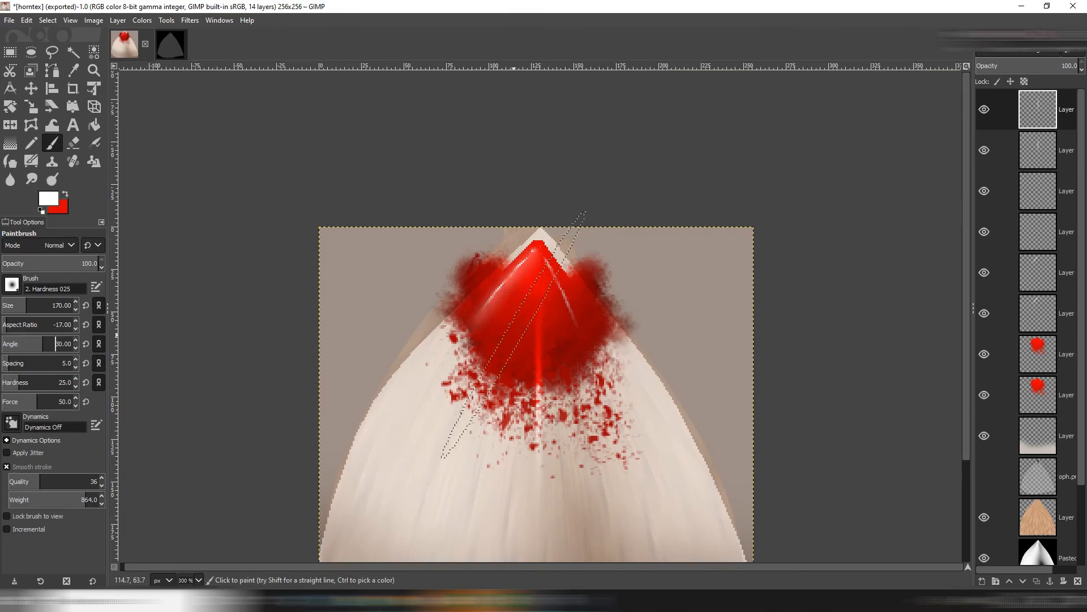
click(483, 370)
key(s)
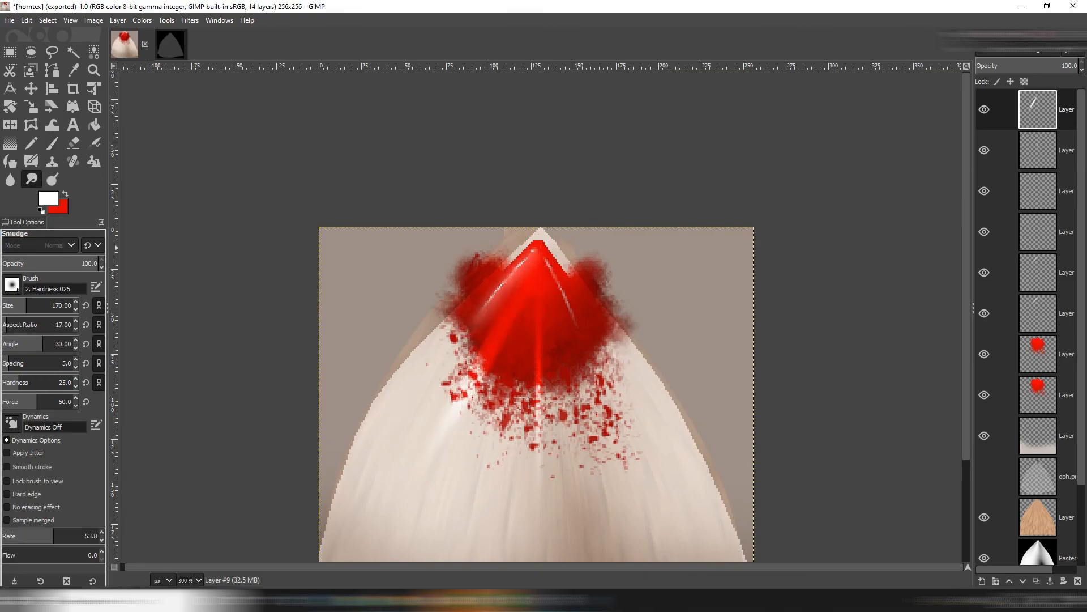
scroll(489, 314, down, 2)
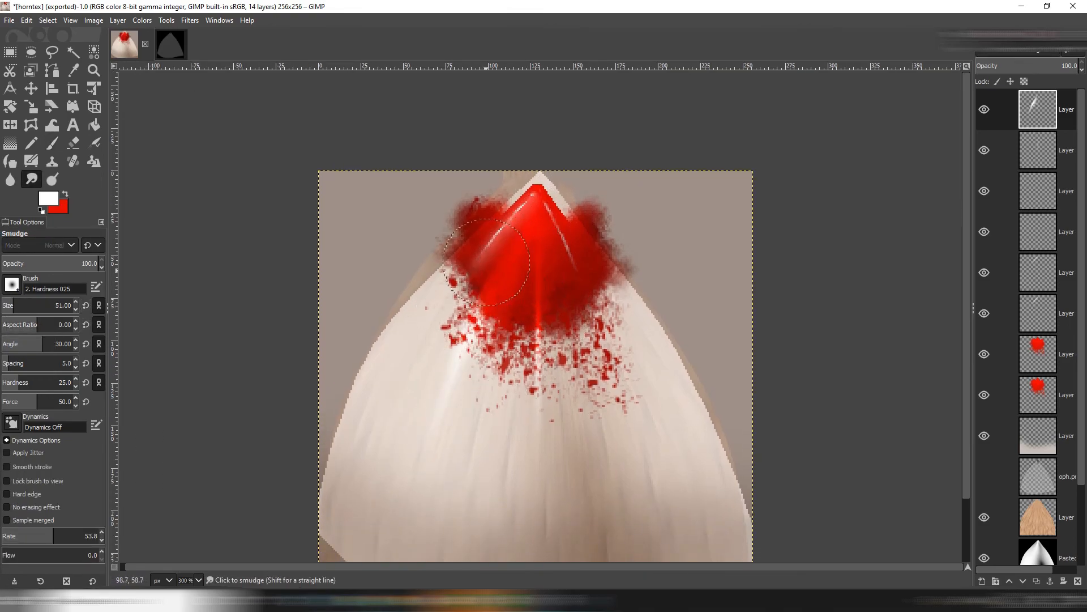
key(shift+u)
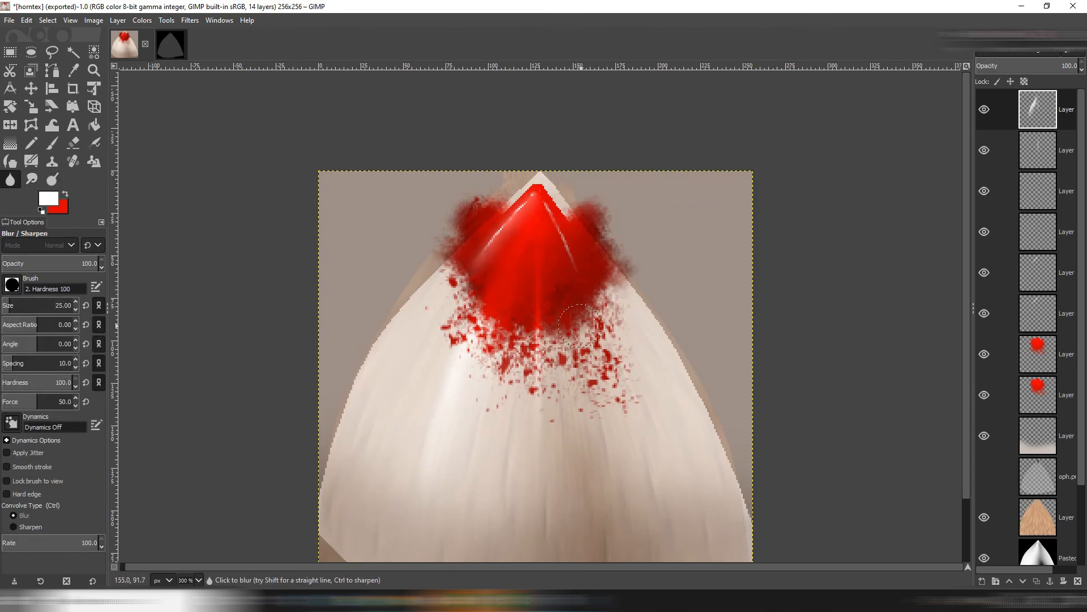
key(Page_Down)
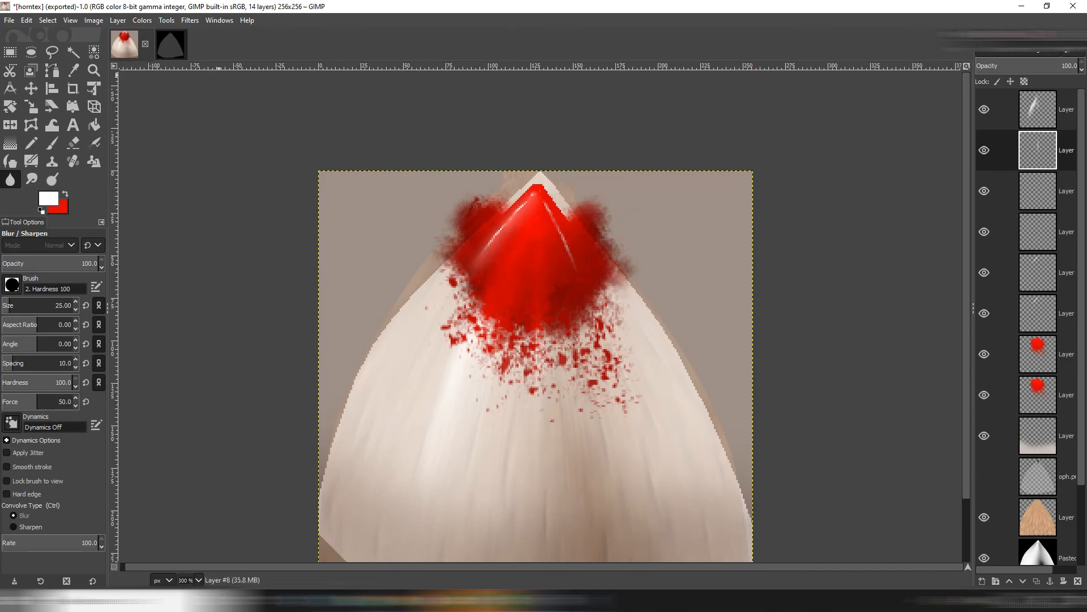
Add a new layer and draw a size 1 white pencil line down the red tip's centre, extending it with Smudge at size 6.
key(ctrl+shift+n)
key(Return)
key(n)
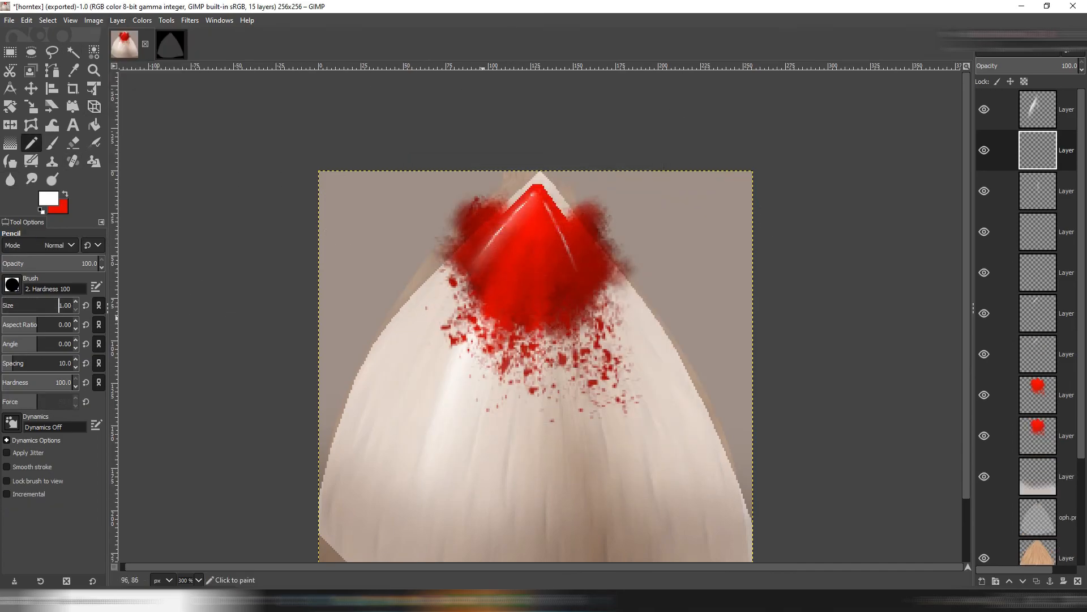
key(plus)
drag(547, 311, 548, 208)
key(s)
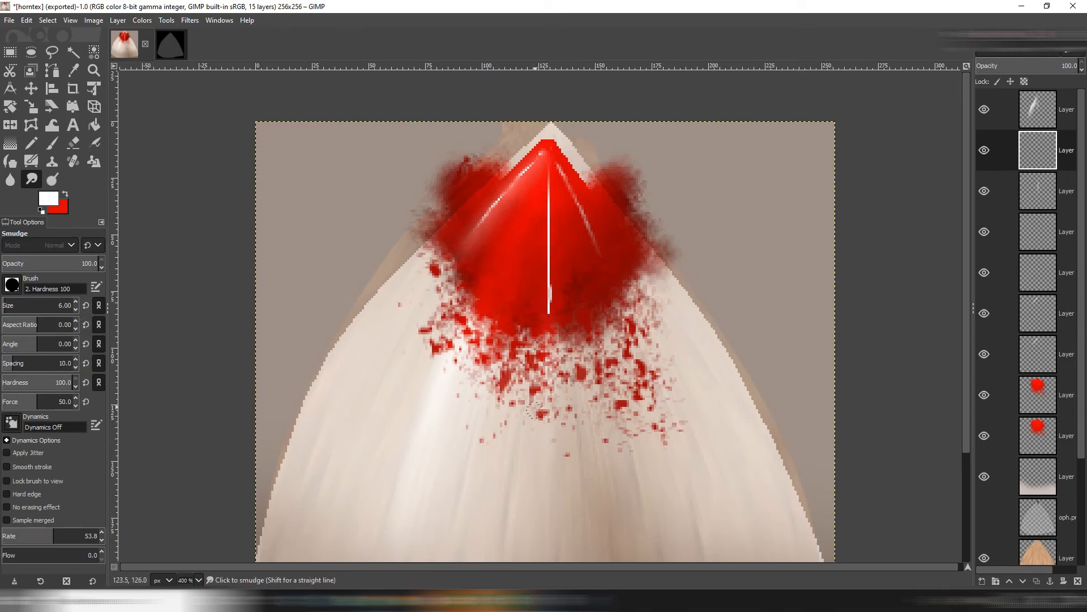
ctrl+shift+click(551, 432)
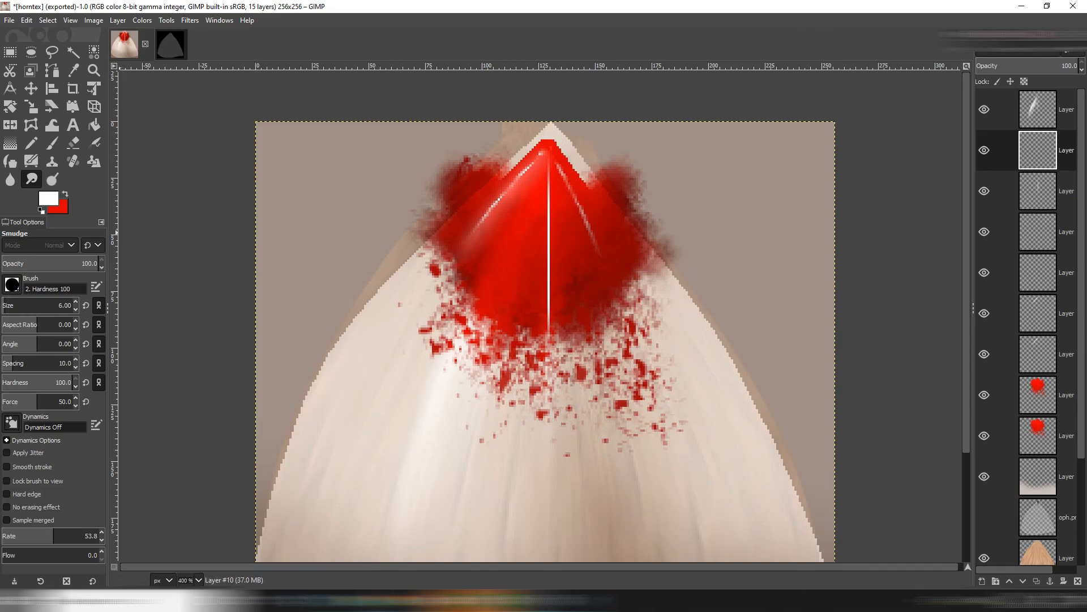
Thin and fade the white centre line with the Eraser, using the 2. Hardness 025 brush at size 8.
key(shift+e)
click(12, 285)
click(30, 319)
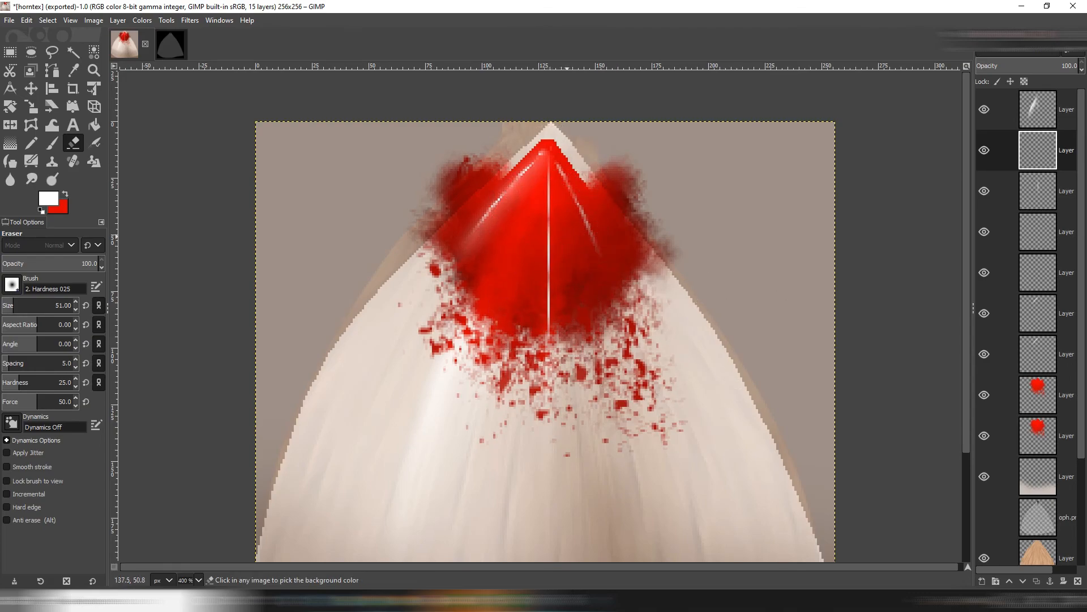
drag(551, 235, 550, 307)
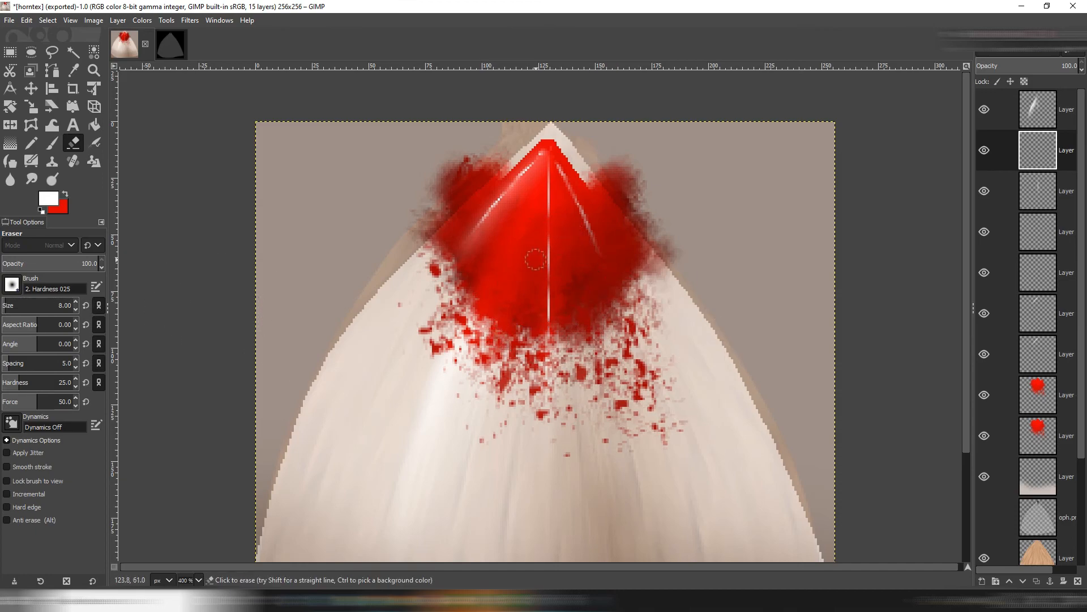
Export the texture, switch to IMVU, reload horntex as the horn texture, apply the changes and inspect the horns.
key(ctrl+e)
click(563, 600)
click(893, 275)
click(244, 86)
double_click(243, 86)
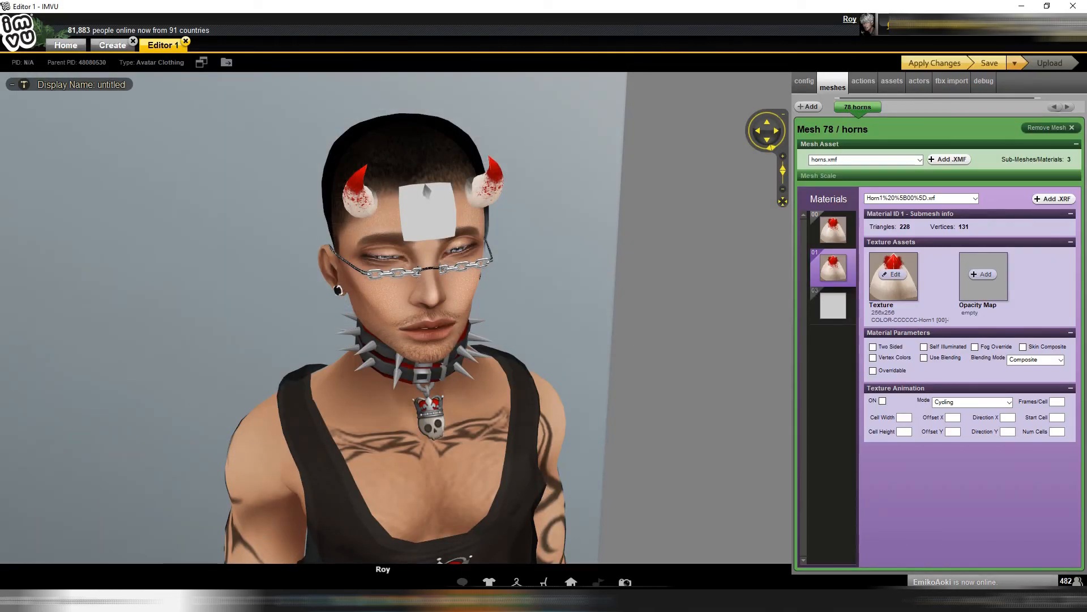
click(934, 63)
scroll(510, 272, up, 2)
drag(510, 272, 482, 289)
scroll(391, 289, down, 4)
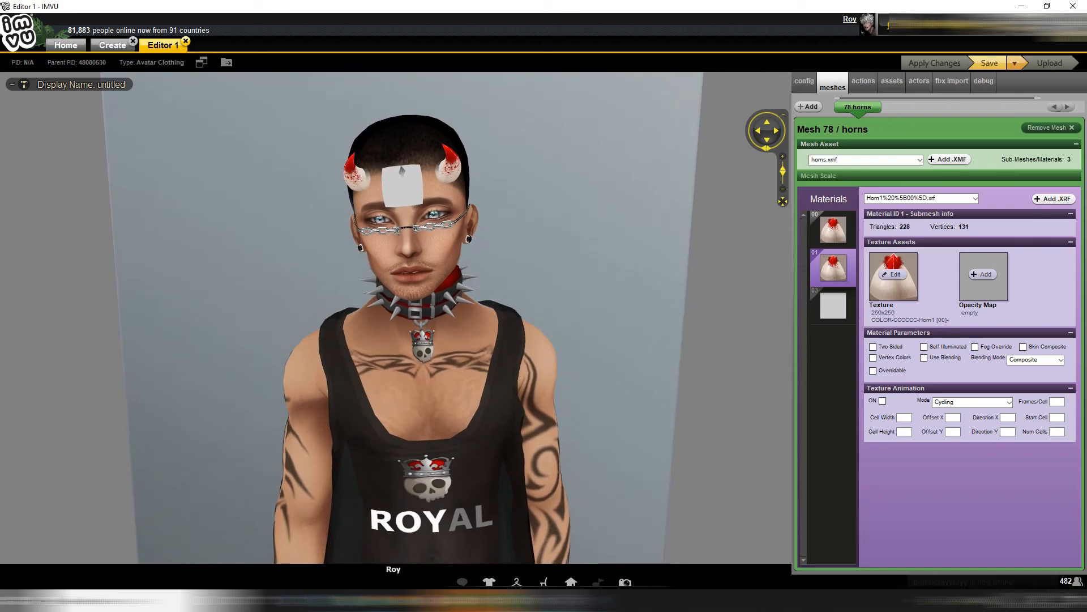
Back in GIMP, add a 256 × 256 px transparent layer, paint a centre glow at size 105 and aspect ratio -16.20, and lower the layer's opacity.
key(alt+Tab)
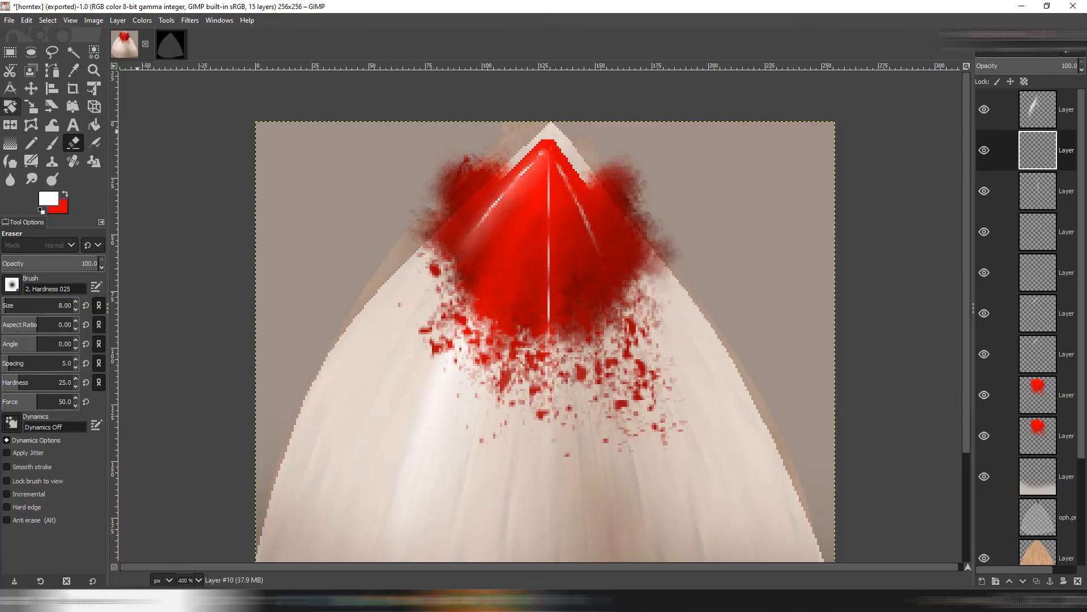
click(118, 21)
click(135, 36)
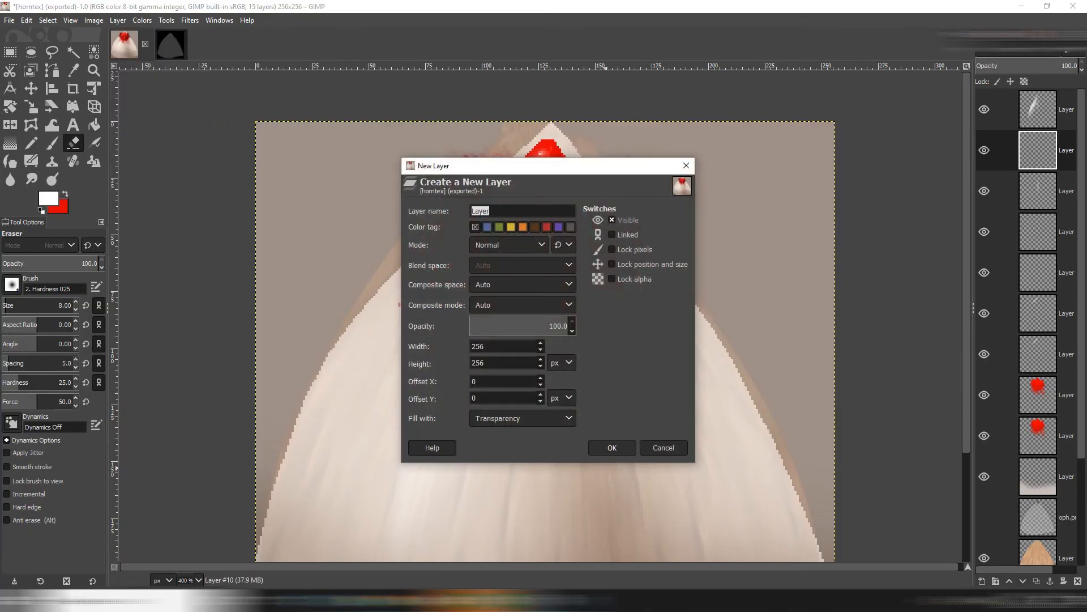
click(612, 446)
key(p)
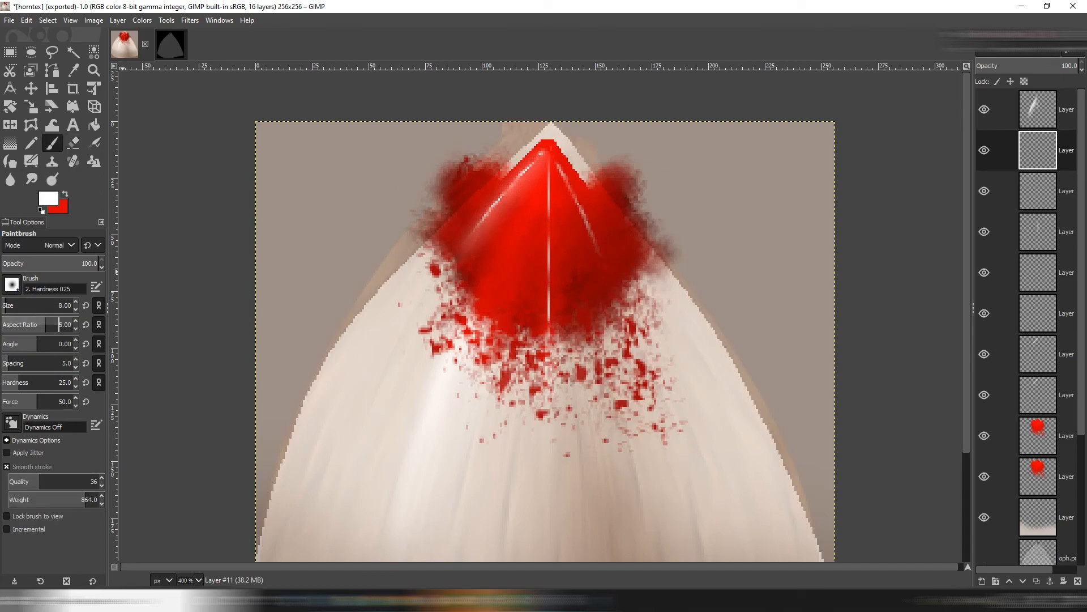
click(7, 325)
click(16, 306)
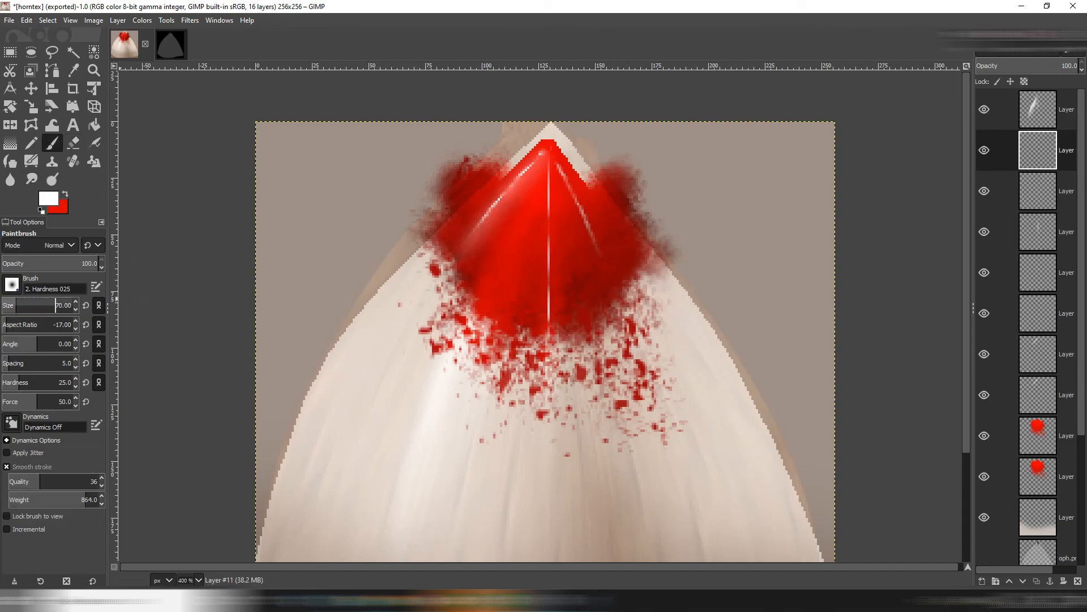
click(10, 321)
click(549, 257)
click(987, 63)
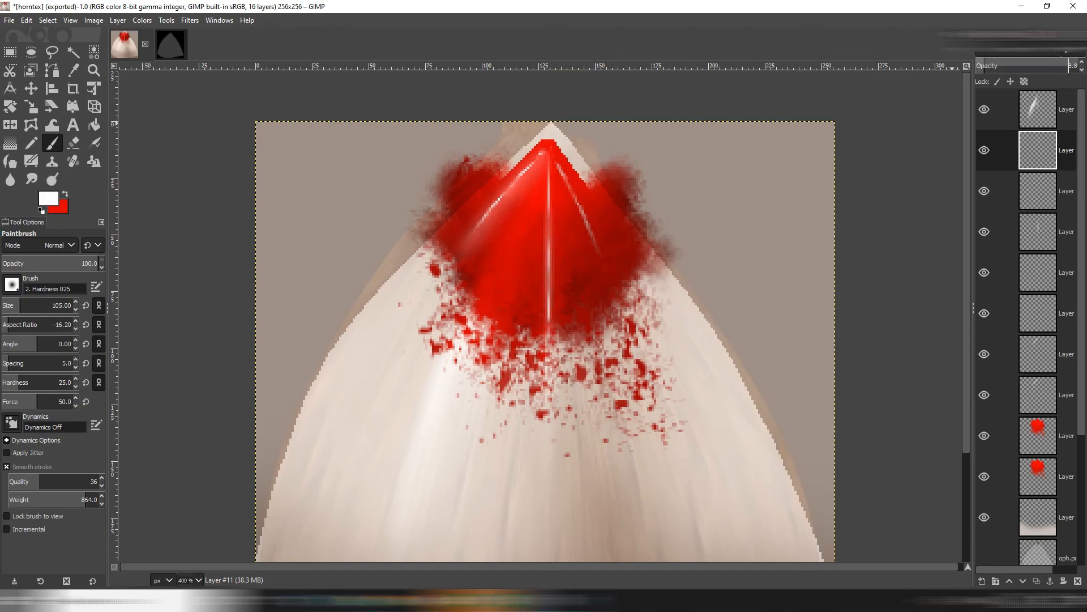
Adjust the brush's size and aspect ratio and paint a wider white streak along the tip's centre on a new layer.
click(18, 321)
click(26, 306)
click(118, 20)
click(140, 35)
click(626, 460)
click(555, 291)
click(534, 283)
Reshape the wide centre streak with Warp Transform and set its layer opacity to 6.6.
click(52, 125)
click(53, 246)
click(28, 287)
mouse_move(546, 193)
mouse_down()
mouse_move(555, 118)
mouse_move(537, 280)
mouse_up()
key(Return)
click(983, 64)
click(53, 246)
click(25, 274)
mouse_move(500, 372)
mouse_down()
mouse_move(497, 344)
mouse_move(533, 308)
mouse_up()
click(54, 245)
click(27, 260)
key(Return)
Export the texture, load horntex into the horn material in IMVU, apply the changes and inspect the wide centre highlight.
key(ctrl+e)
key(alt+Tab)
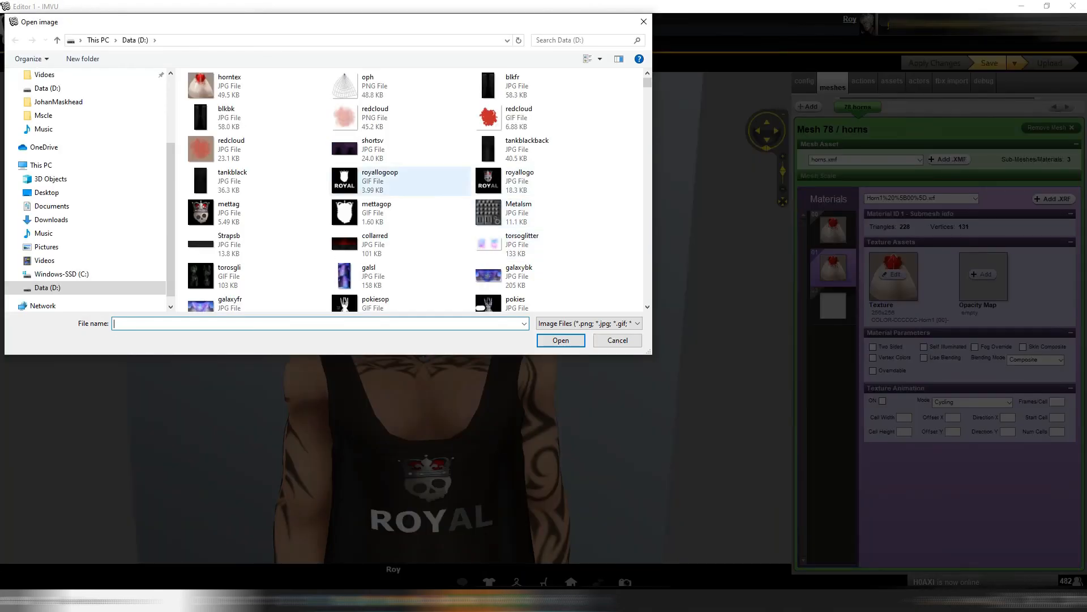
double_click(249, 85)
click(934, 63)
scroll(419, 272, up, 3)
mouse_move(419, 271)
mouse_down()
mouse_move(464, 280)
mouse_move(362, 278)
mouse_move(414, 278)
mouse_up()
scroll(413, 278, down, 3)
Return to GIMP and adjust the opacity of the thin centre line's layer.
key(alt+Tab)
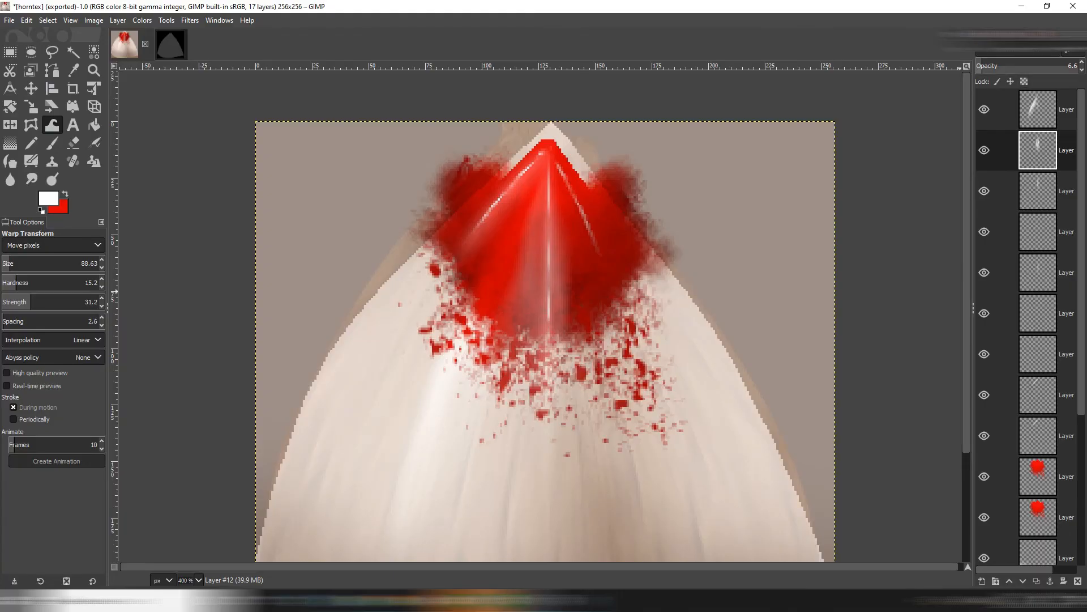
key(Down)
key(Down)
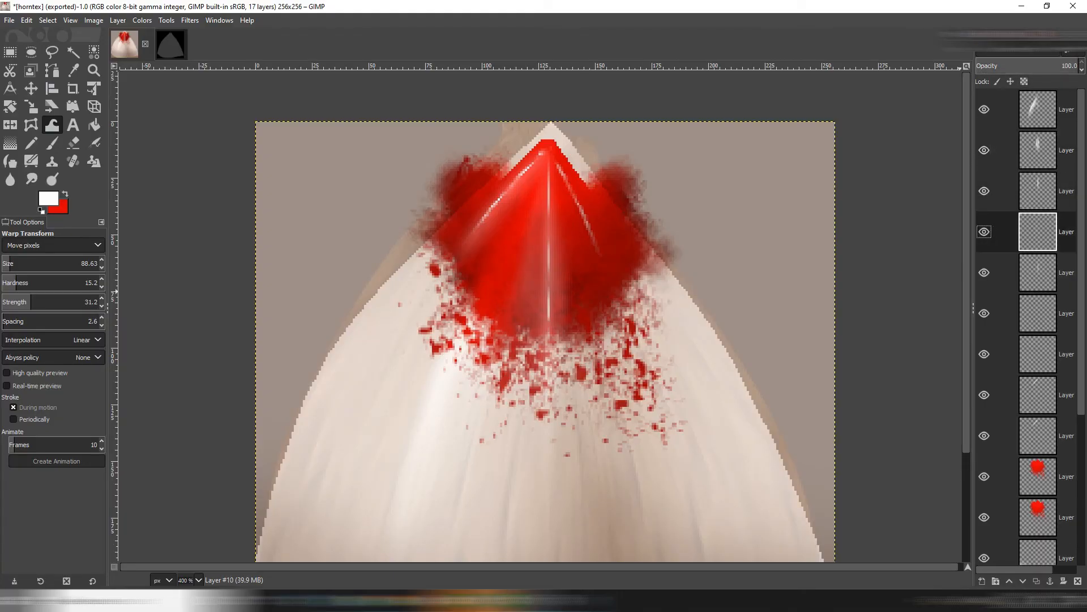
click(1025, 65)
Add a new layer and dot short white marks along the tip's centre line with the Pencil at size 1.
click(118, 20)
click(142, 34)
click(610, 447)
click(31, 143)
click(3, 304)
scroll(528, 217, up, 2)
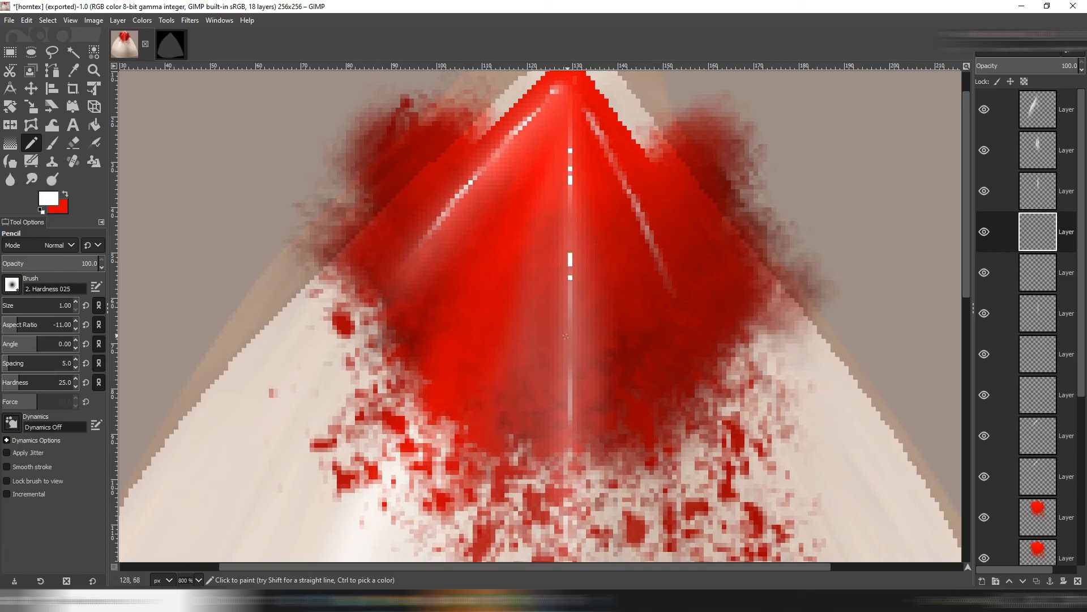
Duplicate the layer with the white dots and apply a Gaussian Blur to the copy.
key(ctrl+shift+d)
click(189, 20)
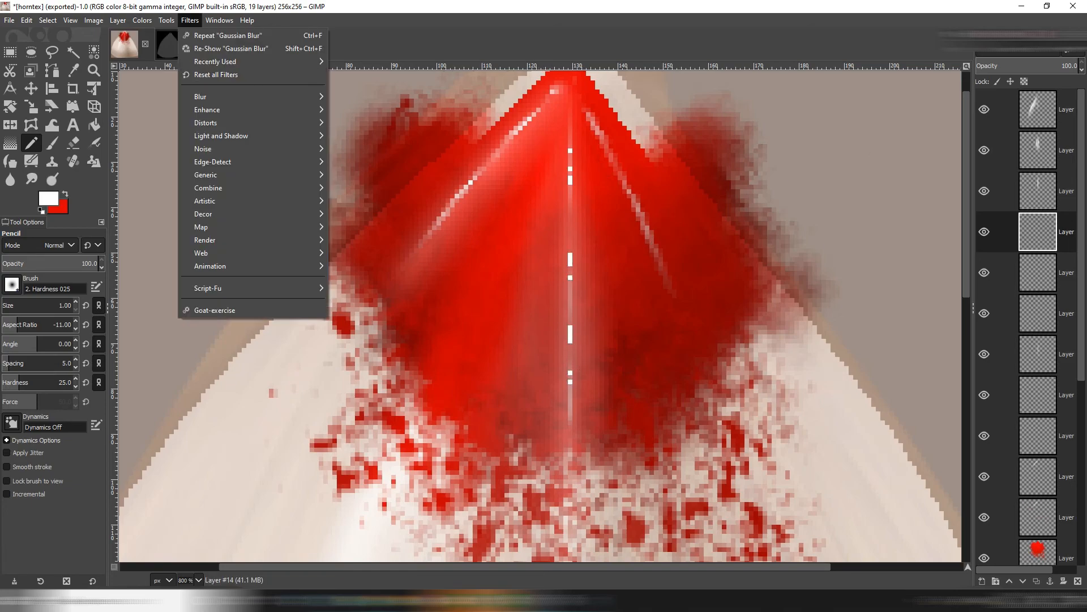
mouse_move(206, 97)
click(362, 97)
scroll(505, 209, down, 1)
scroll(504, 191, down, 1)
click(483, 314)
Switch to IMVU and reload the exported horntex image as the horn texture.
scroll(743, 239, down, 2)
scroll(746, 259, down, 1)
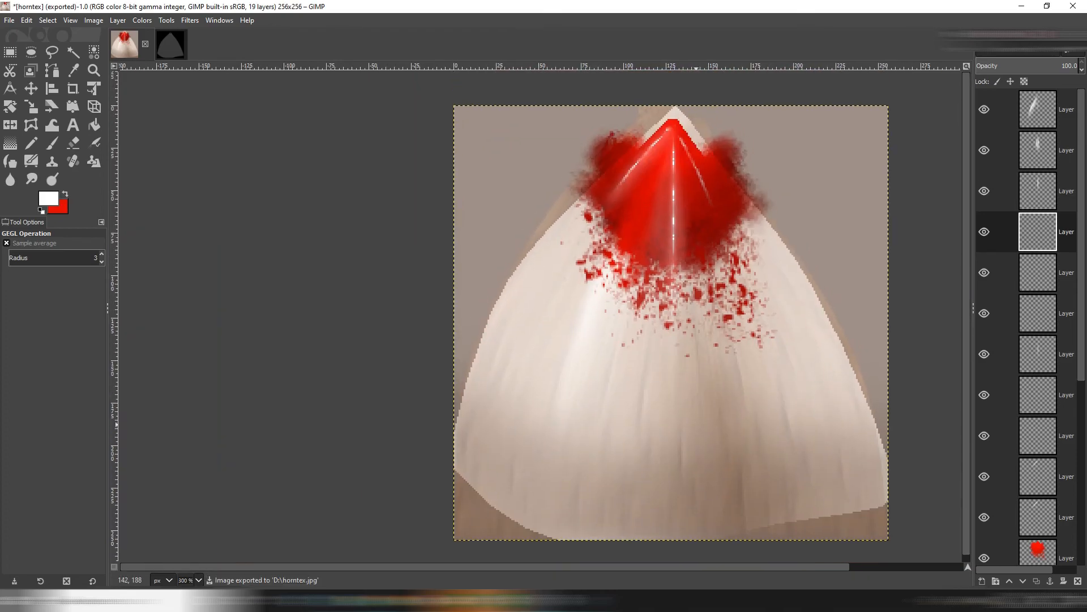
key(alt+Tab)
click(894, 274)
key(Return)
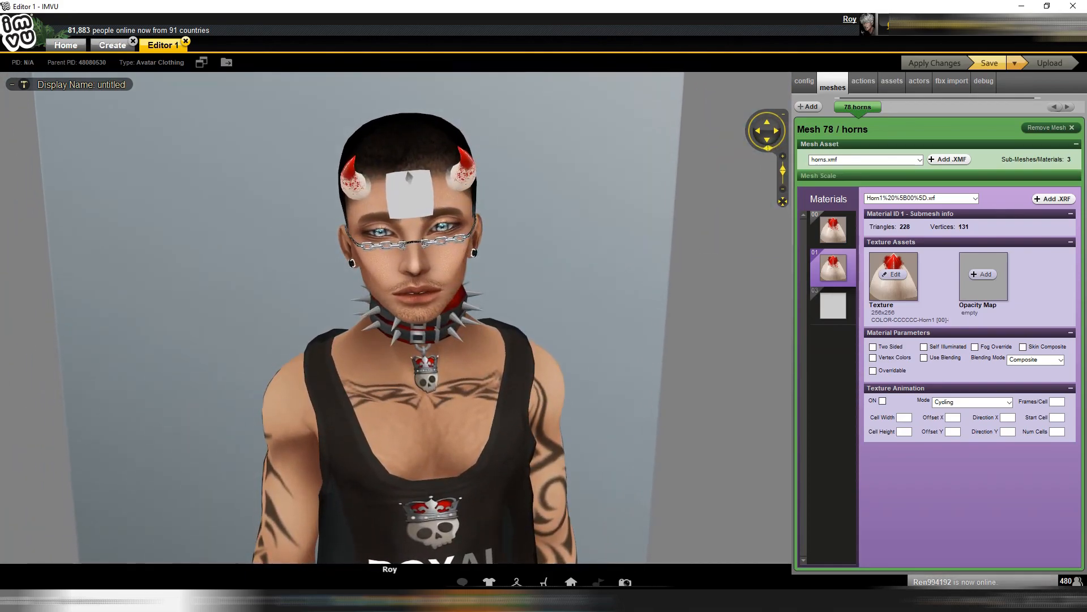
Back in GIMP, adjust the top streak layer's opacity, set the wide streak's to 6.6 and warp that streak at size 182.11.
key(alt+Tab)
click(1038, 110)
click(1028, 65)
click(1038, 151)
drag(980, 65, 988, 64)
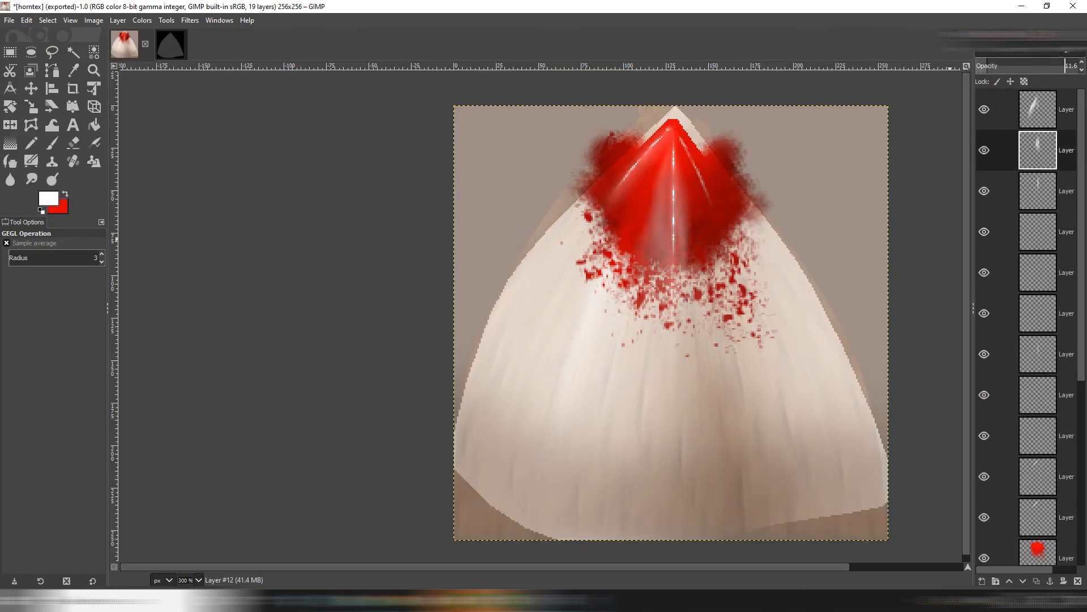
key(w)
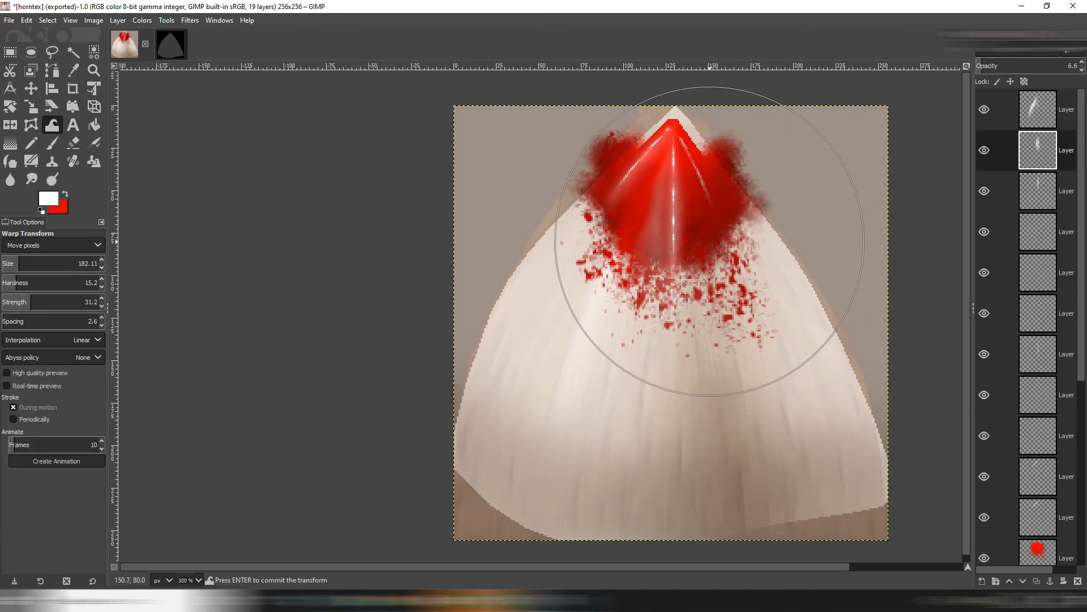
Export the warped highlight, reload horntex in IMVU and inspect the horns up close.
key(ctrl+e)
key(alt+Tab)
click(893, 274)
click(229, 86)
double_click(229, 86)
drag(397, 226, 408, 261)
scroll(399, 249, up, 4)
scroll(527, 263, down, 4)
Return to GIMP, try a radius 3 Median Blur on both red splatter layers, and duplicate the lower one.
key(alt+Tab)
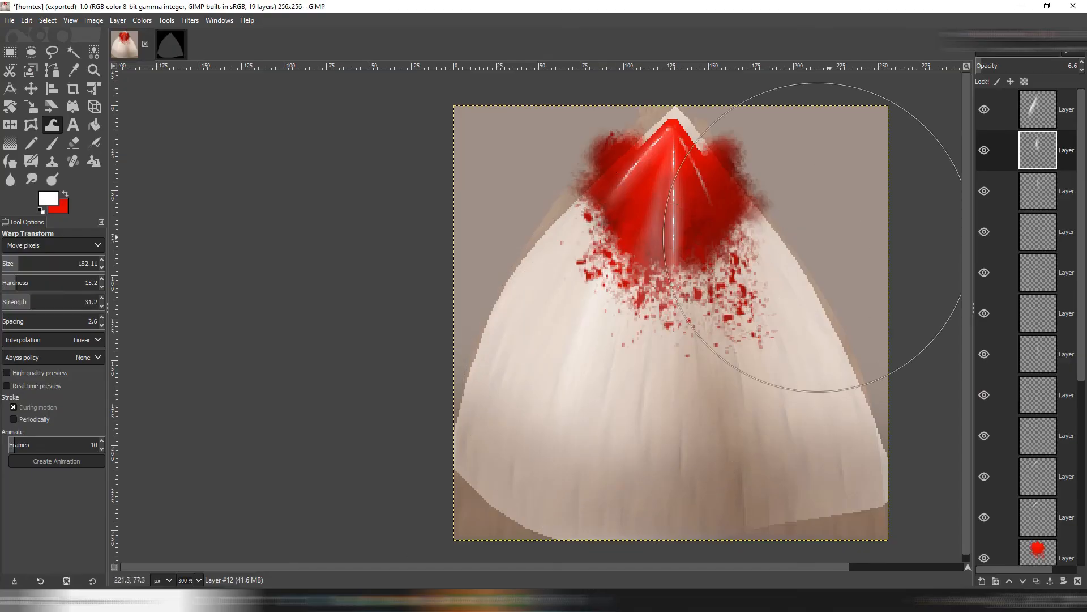
scroll(1038, 396, down, 2)
click(1038, 457)
click(189, 20)
mouse_move(210, 98)
click(366, 107)
click(485, 334)
click(1039, 498)
key(ctrl+f)
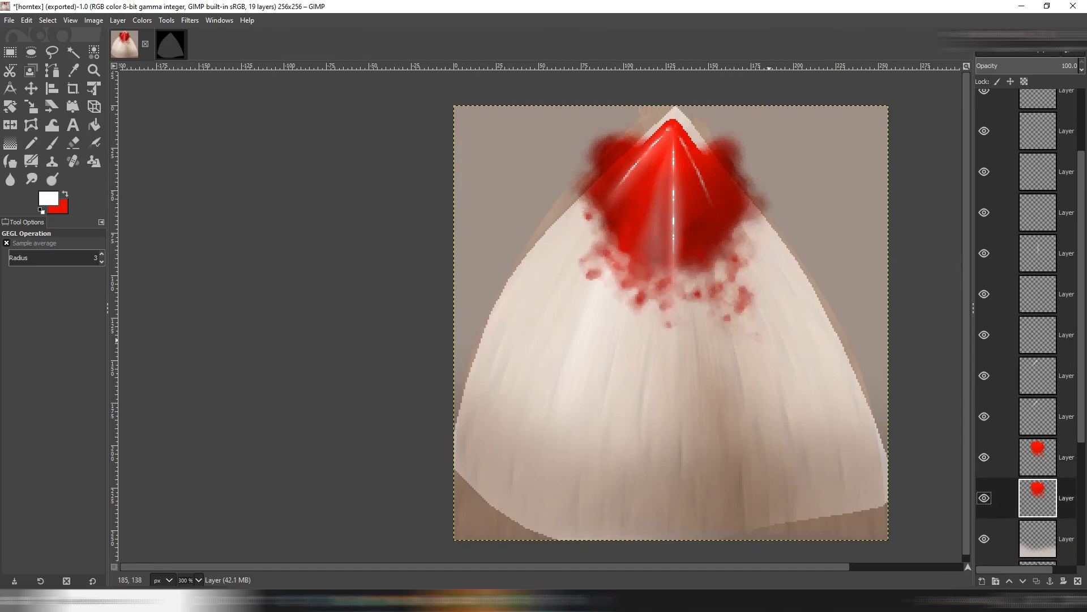
key(shift+ctrl+d)
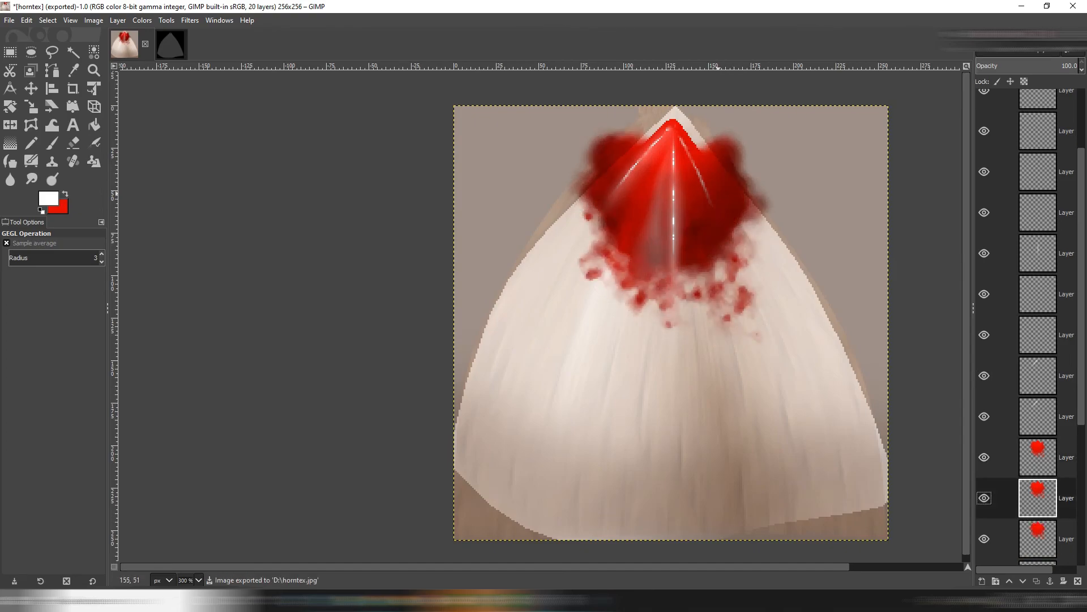
Try adding a new layer between the red splatter layers with a soft white spot near the tip's lower edge.
key(shift+ctrl+n)
key(Return)
key(p)
drag(59, 304, 12, 304)
click(699, 257)
Try to smudge the white spot into a long streak down the horn and blend it by changing its layer mode.
click(31, 179)
click(16, 304)
mouse_move(701, 255)
mouse_down()
mouse_move(693, 195)
mouse_move(715, 408)
mouse_up()
drag(705, 312, 710, 394)
drag(702, 334, 711, 402)
drag(710, 357, 725, 476)
key(ctrl+z)
drag(685, 335, 700, 456)
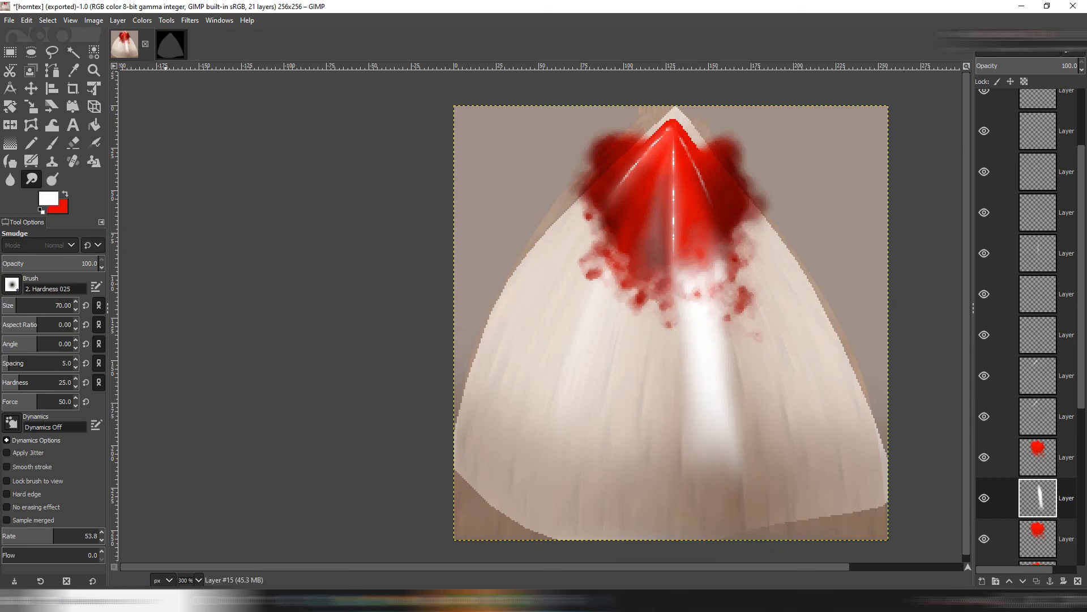
drag(702, 317, 684, 435)
drag(725, 335, 705, 467)
click(1019, 52)
click(1001, 302)
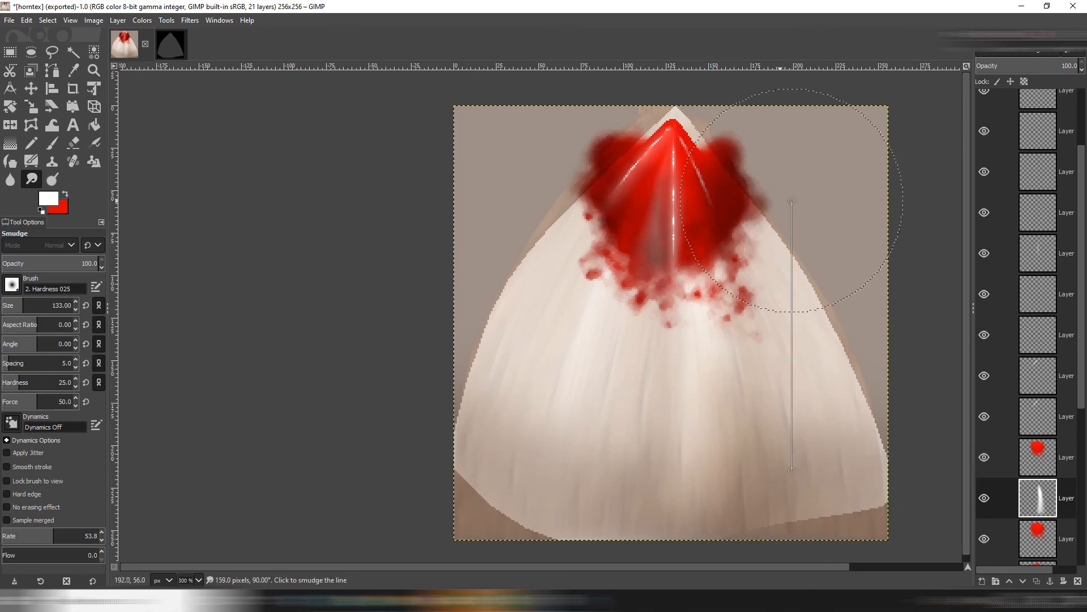
Try to erase the left part of the wide tip streak with the Eraser at size 35 and export the texture.
scroll(1038, 283, up, 3)
click(1038, 150)
key(shift+e)
drag(651, 187, 644, 287)
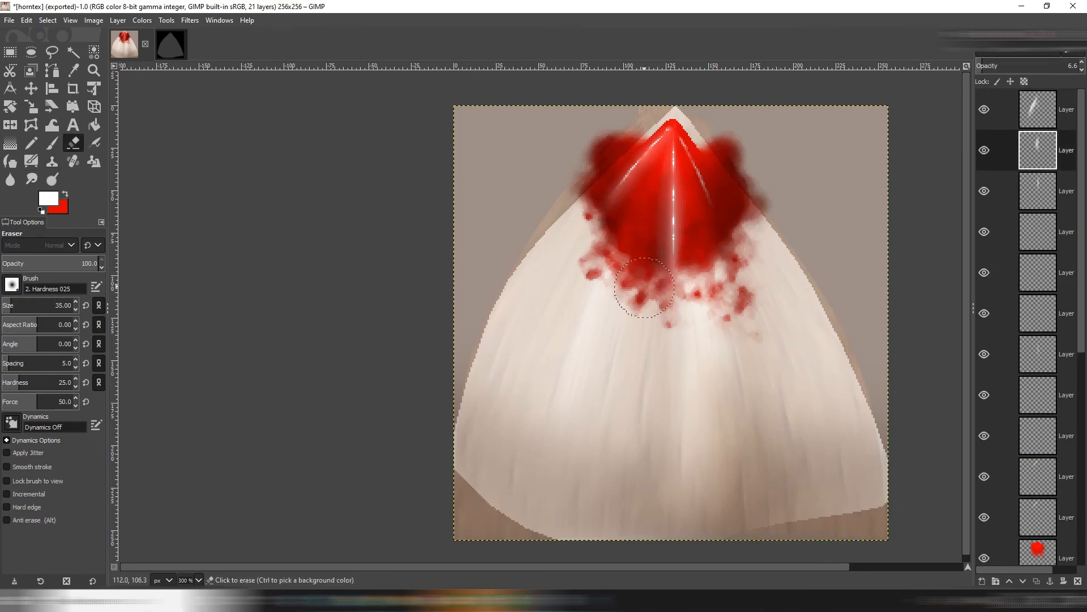
key(ctrl+e)
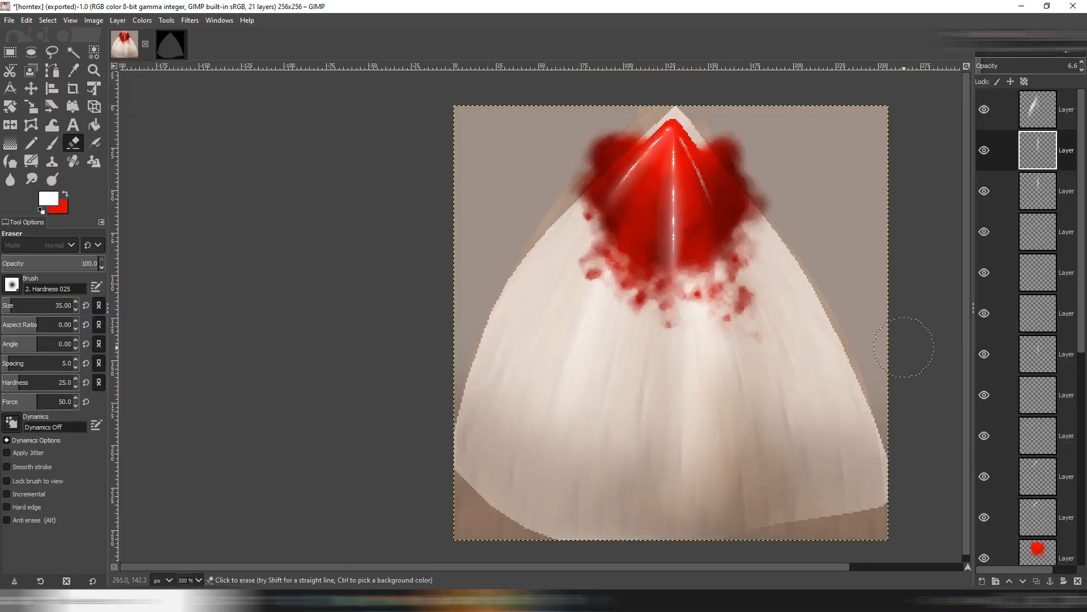
Undo the streak erasing, the long white streak, the splatter layer copy and the Median Blur on both splatter layers.
key(ctrl+z)
key(ctrl+z)
key(ctrl+z)
key(ctrl+z)
key(ctrl+z)
key(ctrl+z)
key(ctrl+z)
key(ctrl+z)
key(ctrl+z)
key(ctrl+z)
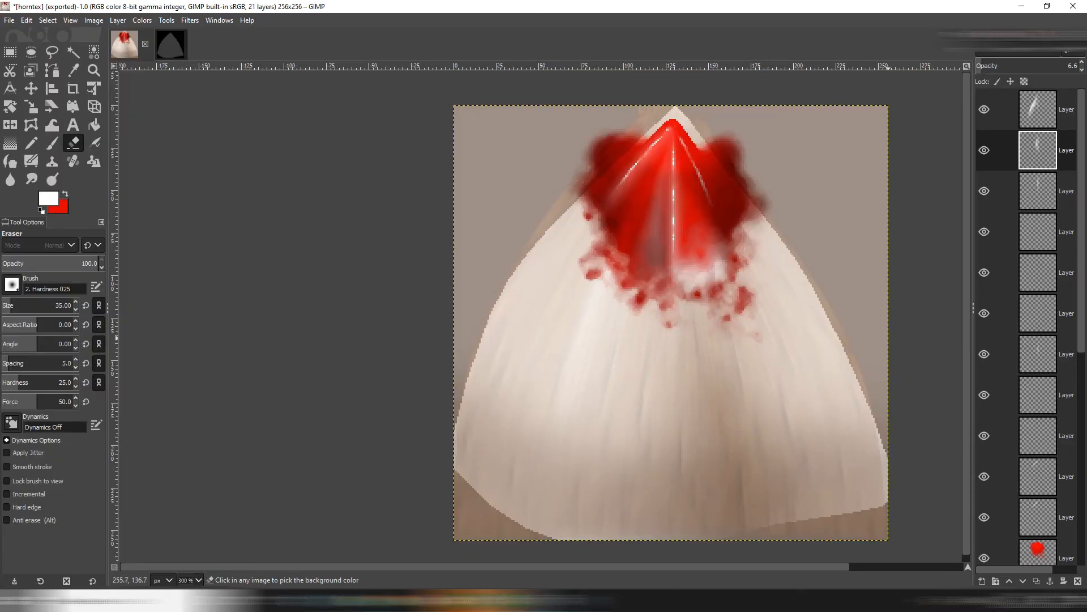
key(ctrl+z)
Apply a Gaussian Blur of 1.50 in X and Y to the upper red splatter layer.
scroll(1038, 453, down, 1)
click(1039, 508)
click(189, 21)
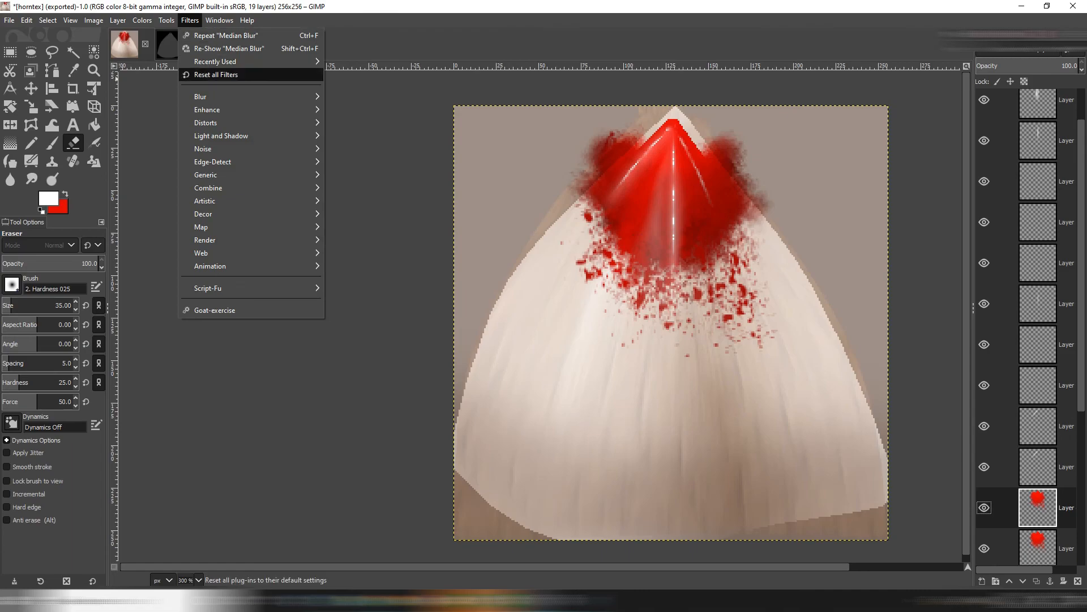
mouse_move(215, 96)
click(362, 97)
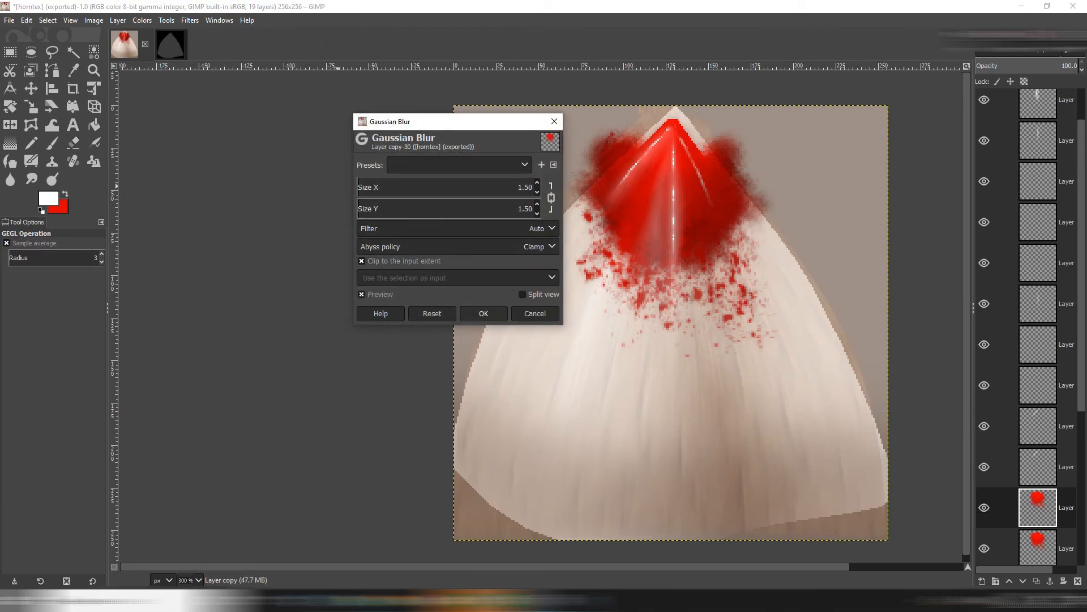
key(Return)
Duplicate the blurred upper red splatter layer, emboss the copy with azimuth 75, elevation 45 and depth 20, and change its layer mode.
key(shift+ctrl+d)
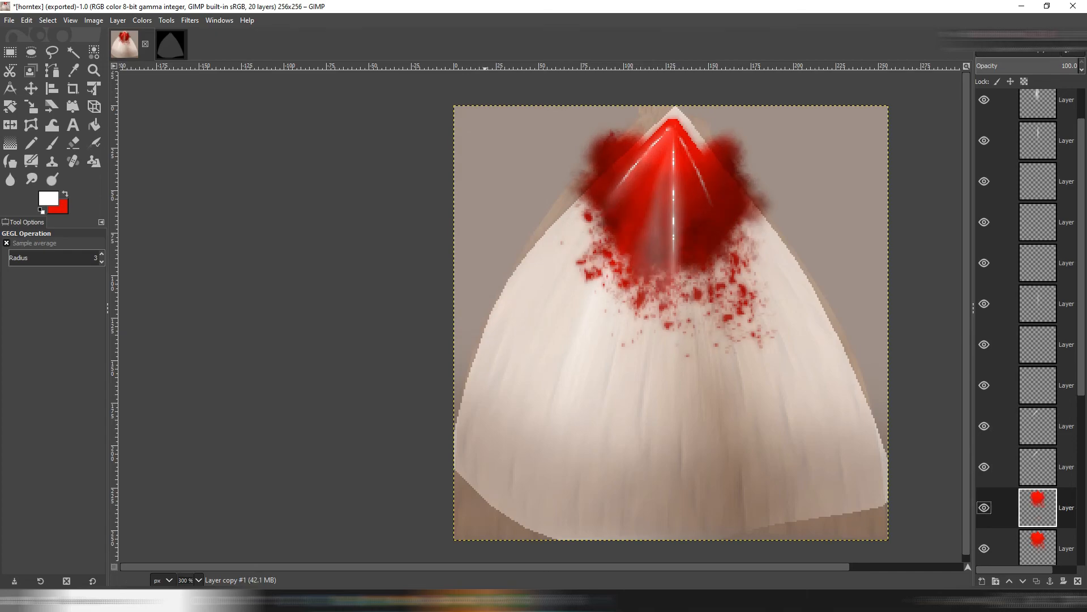
click(190, 21)
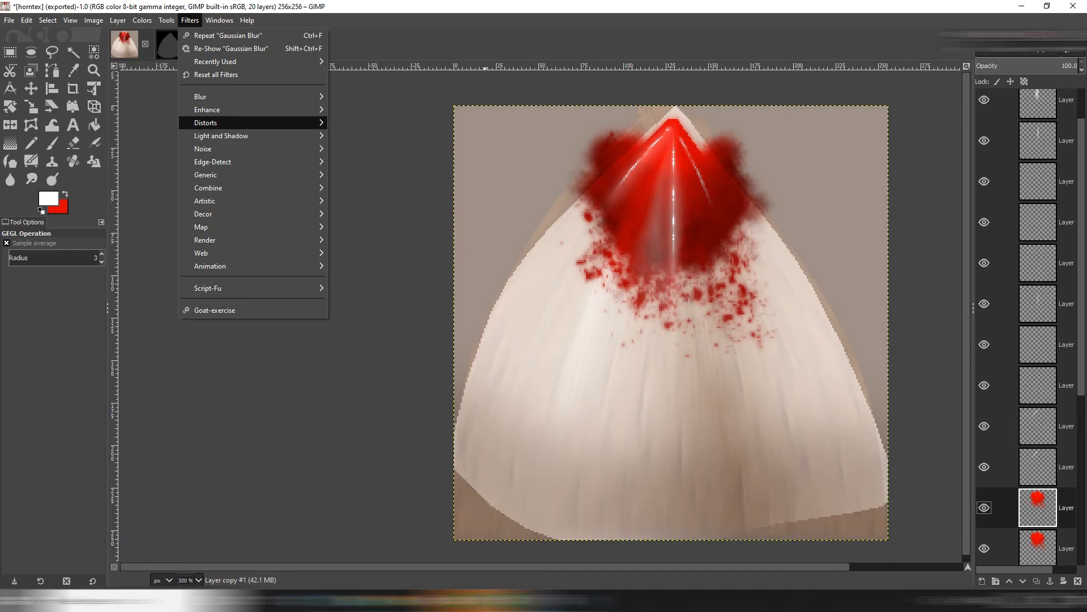
mouse_move(205, 123)
click(358, 136)
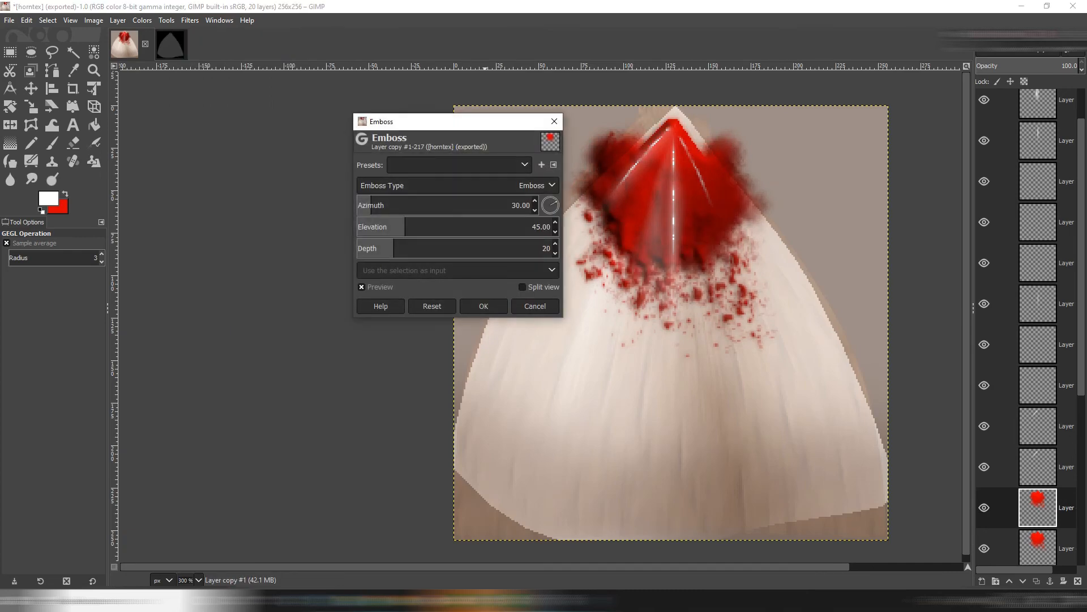
mouse_move(557, 204)
mouse_down()
mouse_move(542, 209)
mouse_move(555, 199)
mouse_up()
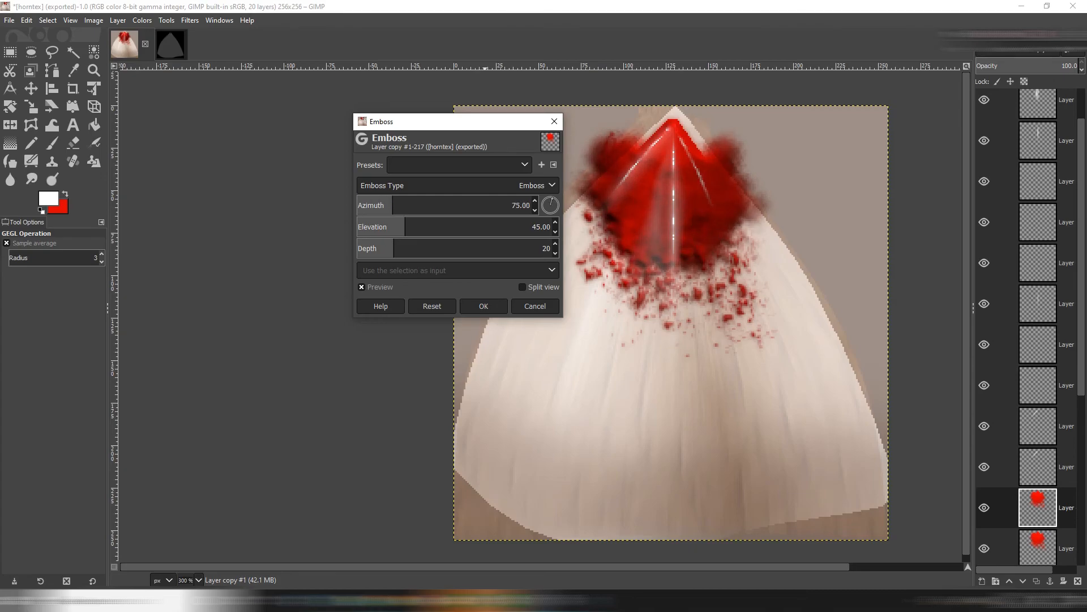
click(484, 306)
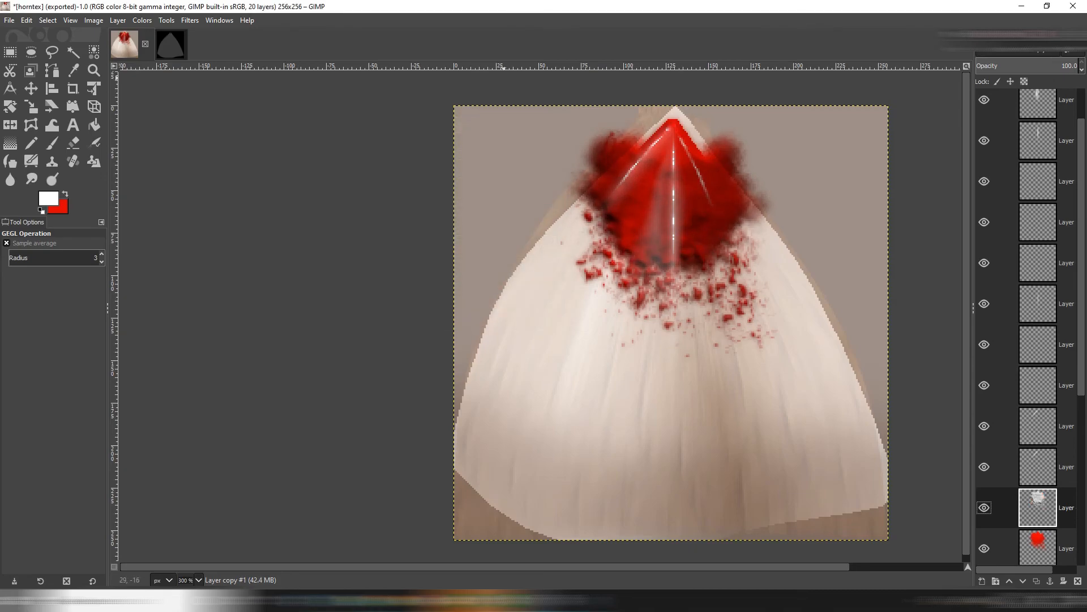
click(1019, 50)
click(999, 303)
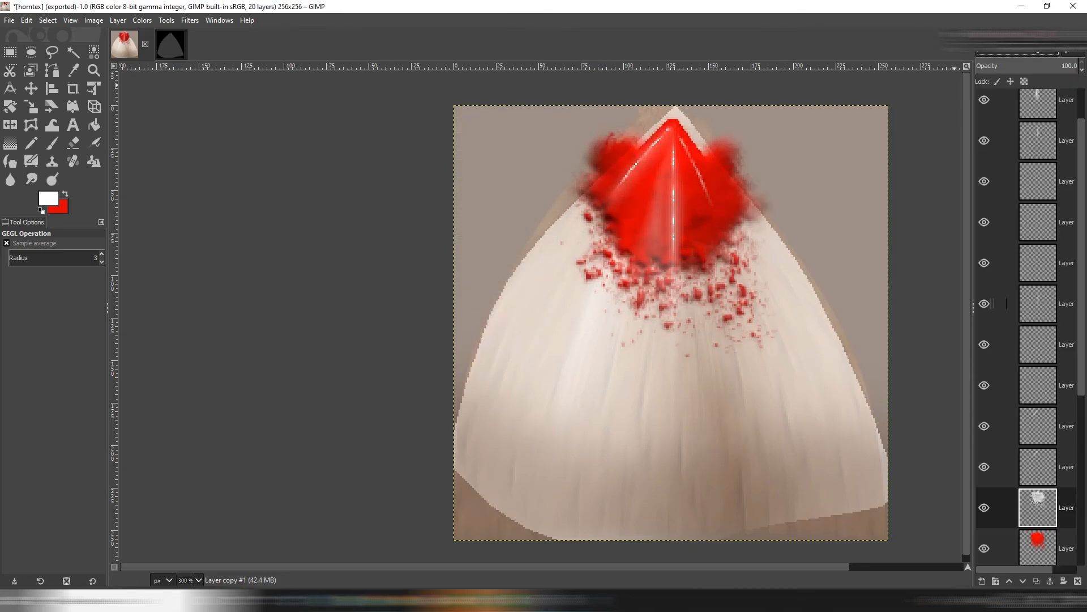
Adjust the brightness and contrast of the embossed splatter layer.
click(142, 20)
click(177, 115)
drag(378, 128, 401, 152)
click(467, 213)
Apply an Enhance filter to the embossed splatter layer and lower the layer's opacity.
click(190, 21)
mouse_move(206, 110)
click(379, 236)
click(548, 408)
drag(1020, 63, 975, 62)
Erase the lower part of the wide pale streak on the second layer from the top of the stack.
scroll(1040, 339, up, 2)
click(1038, 150)
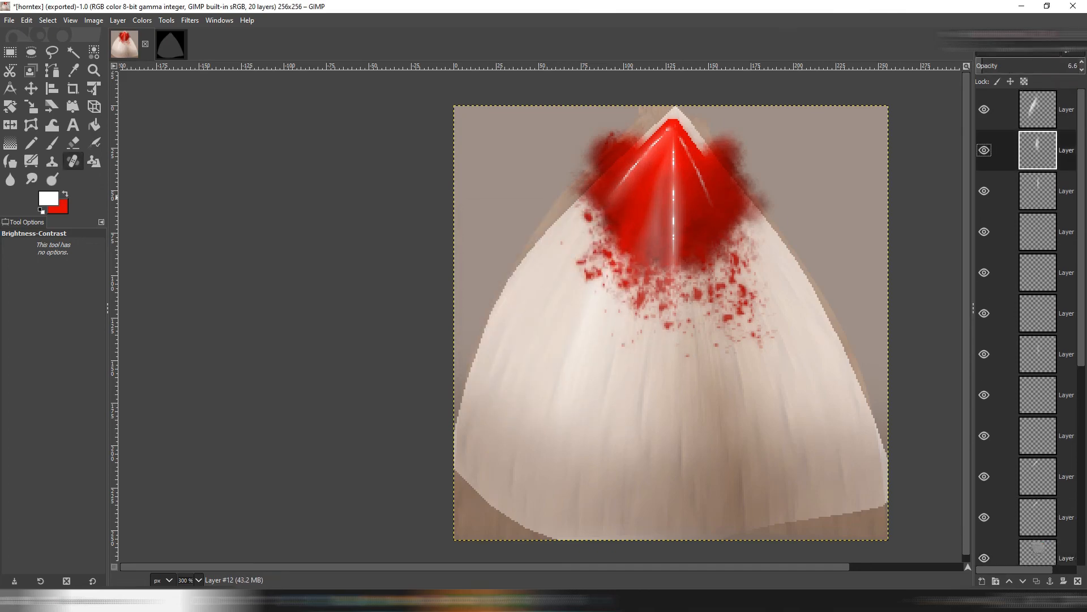
key(shift+e)
drag(651, 251, 655, 185)
Add a new layer just above the embossed splatter layer and paint a white stroke down the red tip with the Paintbrush.
scroll(1039, 397, down, 1)
click(1039, 507)
click(117, 20)
click(142, 35)
click(612, 447)
key(p)
drag(685, 219, 711, 334)
Change the white stroke layer's blending mode and smudge the stroke into a soft streak down the horn.
click(1026, 53)
click(1014, 286)
click(31, 179)
drag(653, 263, 715, 422)
scroll(1039, 408, down, 3)
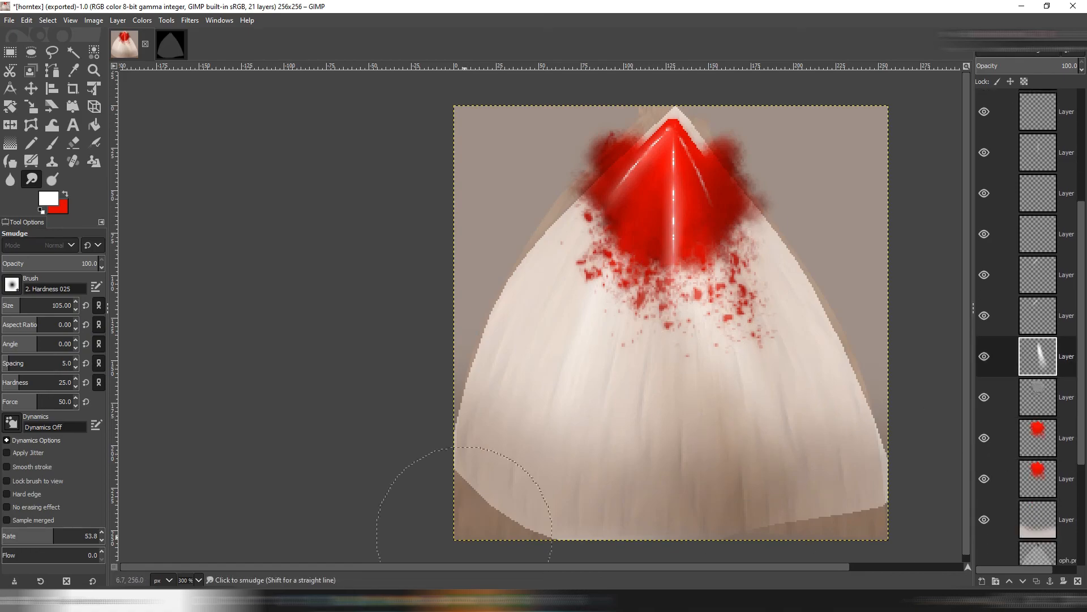
Switch to IMVU and refresh the texture of horn material 01.
click(397, 601)
click(893, 275)
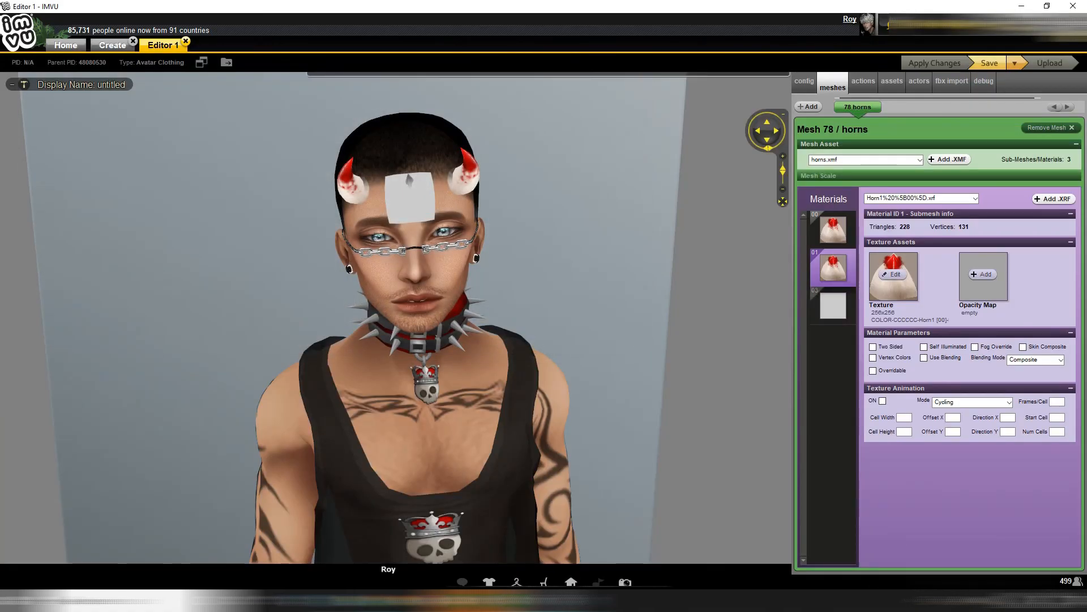
Switch back to GIMP, create a new layer from the visible image on top of the stack and set it to Multiply.
key(alt+Tab)
scroll(992, 120, up, 4)
click(992, 109)
click(118, 20)
click(149, 48)
click(1018, 50)
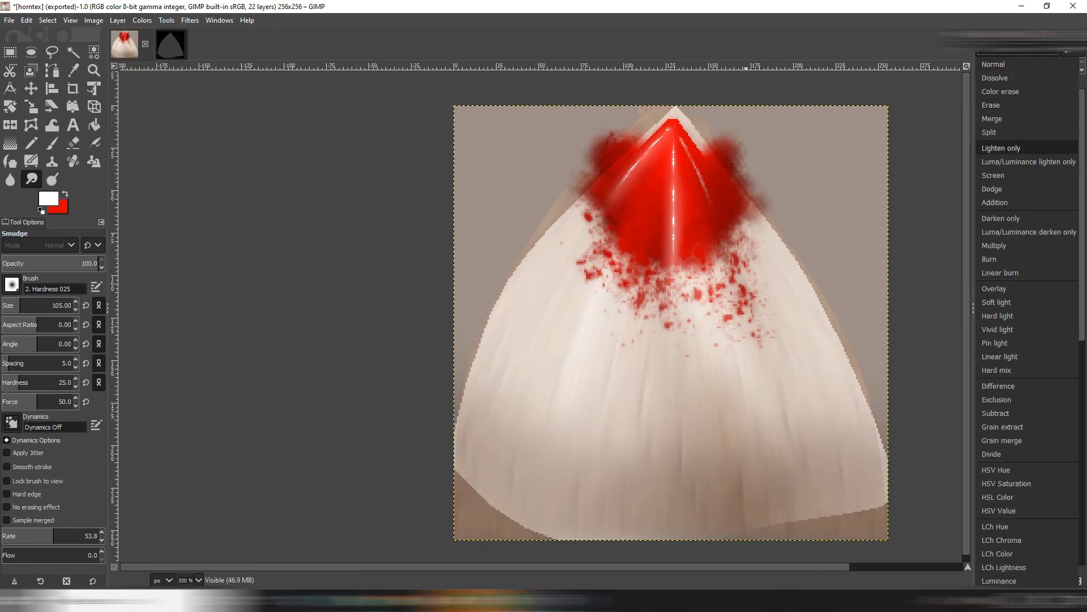
click(1008, 245)
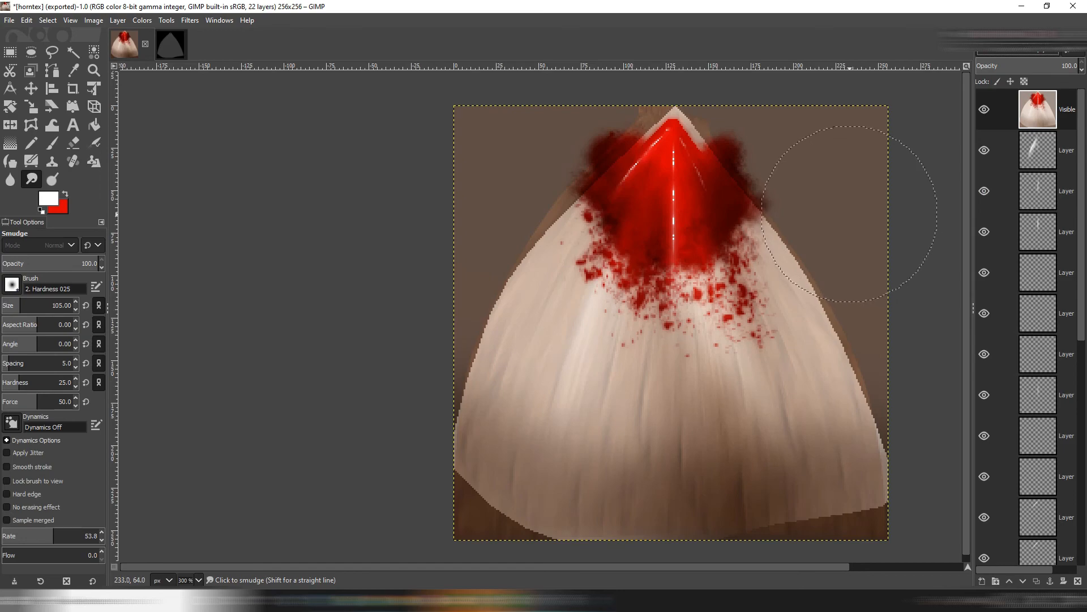
Switch to IMVU and load the darkened texture file into horn material 01.
click(601, 601)
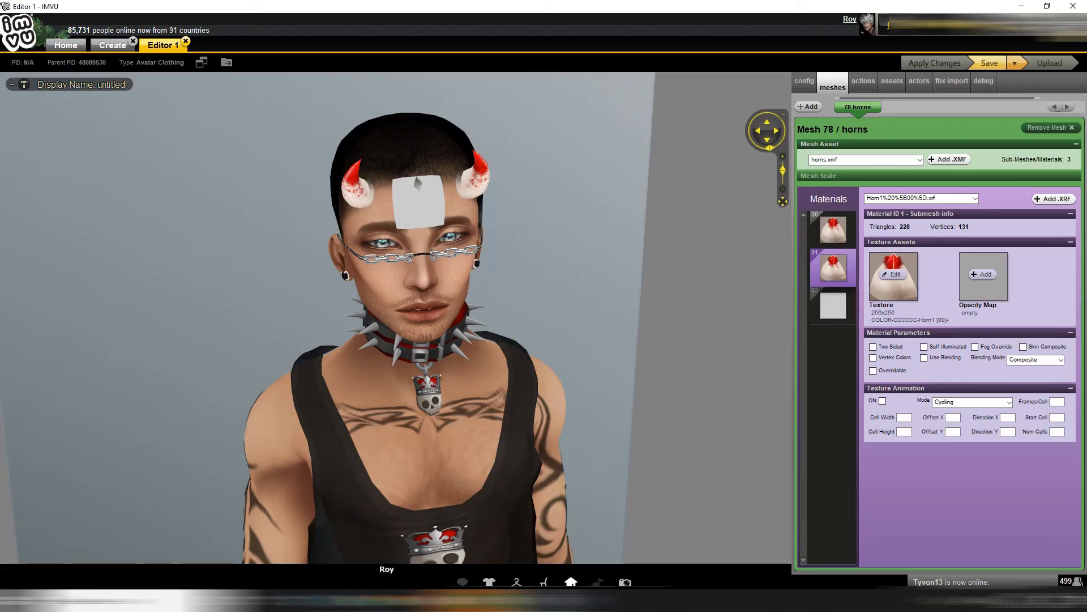
click(894, 275)
double_click(241, 85)
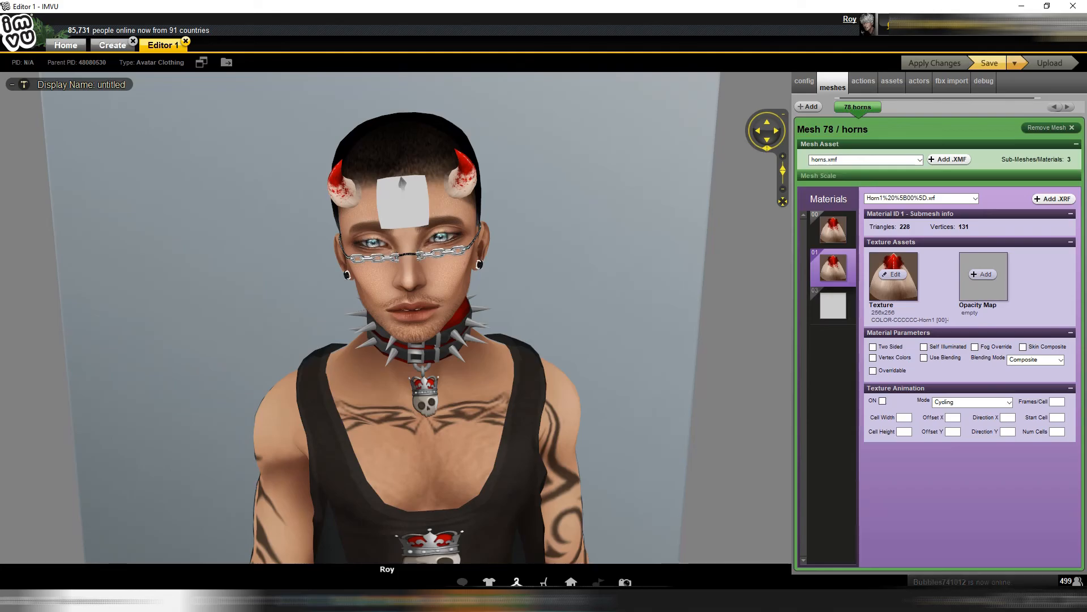
Return to GIMP, set the Smudge brush size to 38 and export the texture.
key(alt+Tab)
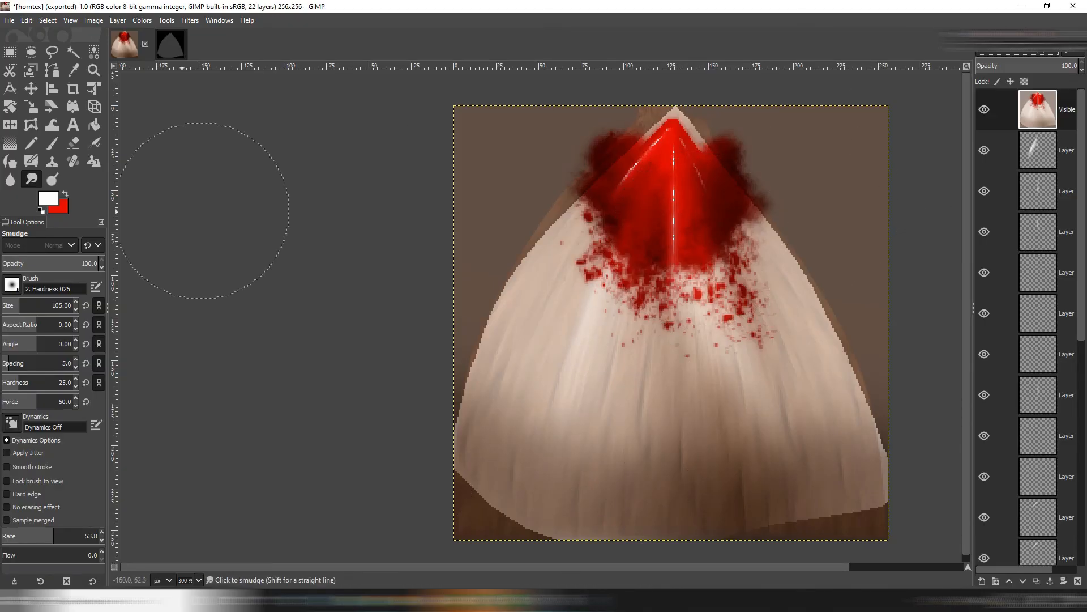
drag(54, 302, 11, 302)
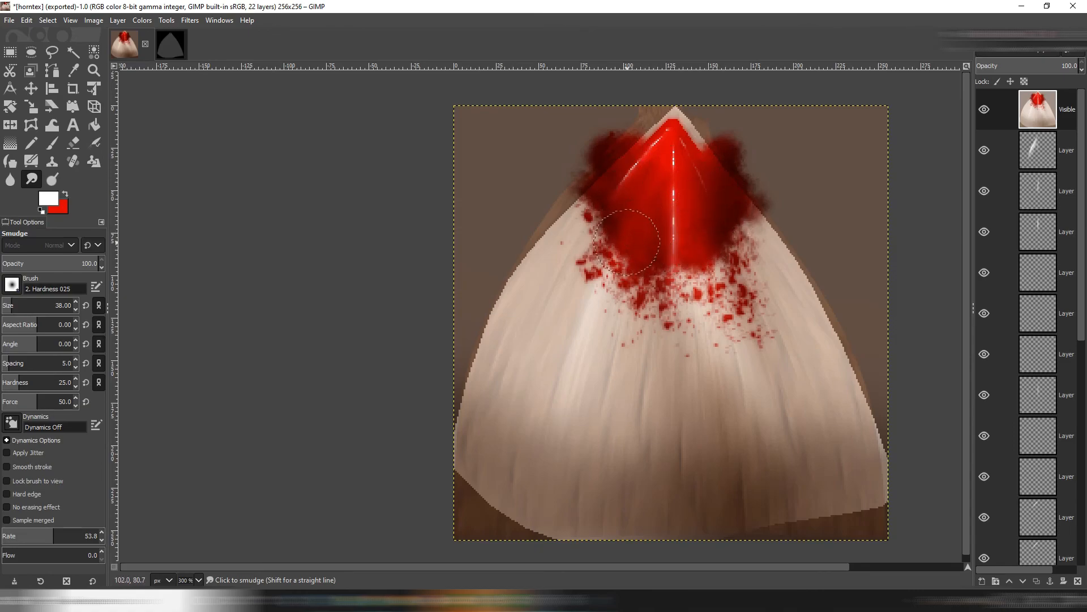
key(ctrl+e)
Switch to IMVU, refresh the texture of horn material 01 and apply the changes.
click(499, 600)
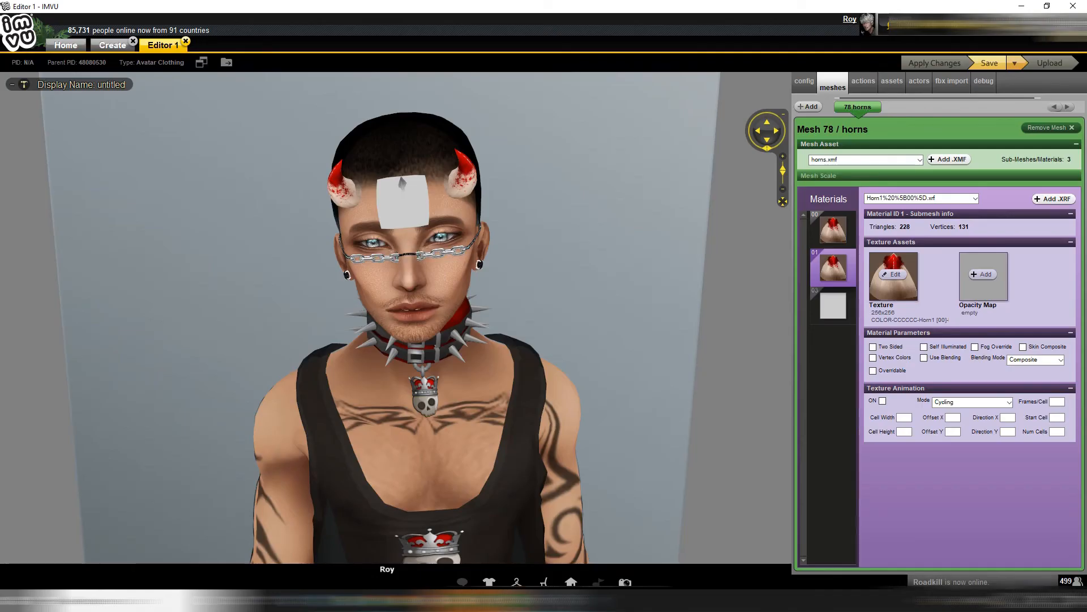
click(893, 275)
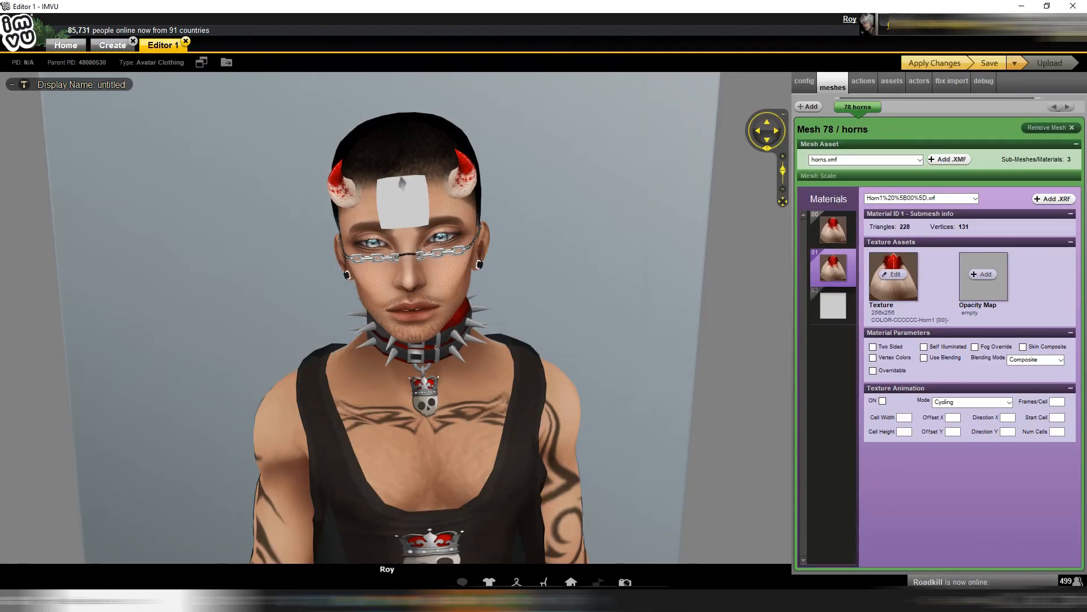
click(935, 63)
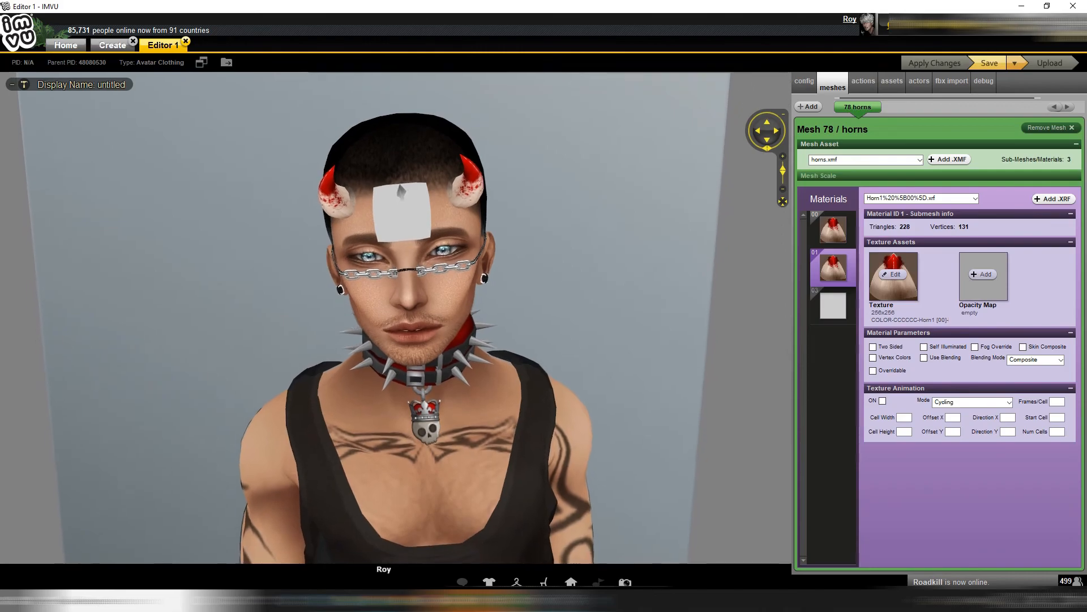
Switch to GIMP and create another new layer from the visible image on top of the Multiply layer.
click(505, 601)
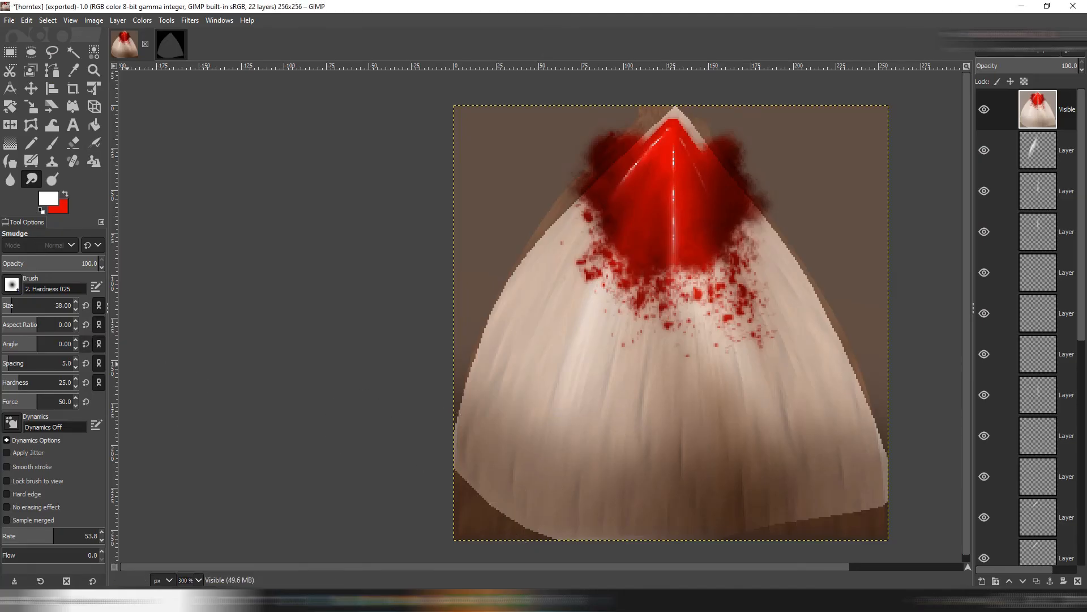
key(ctrl+z)
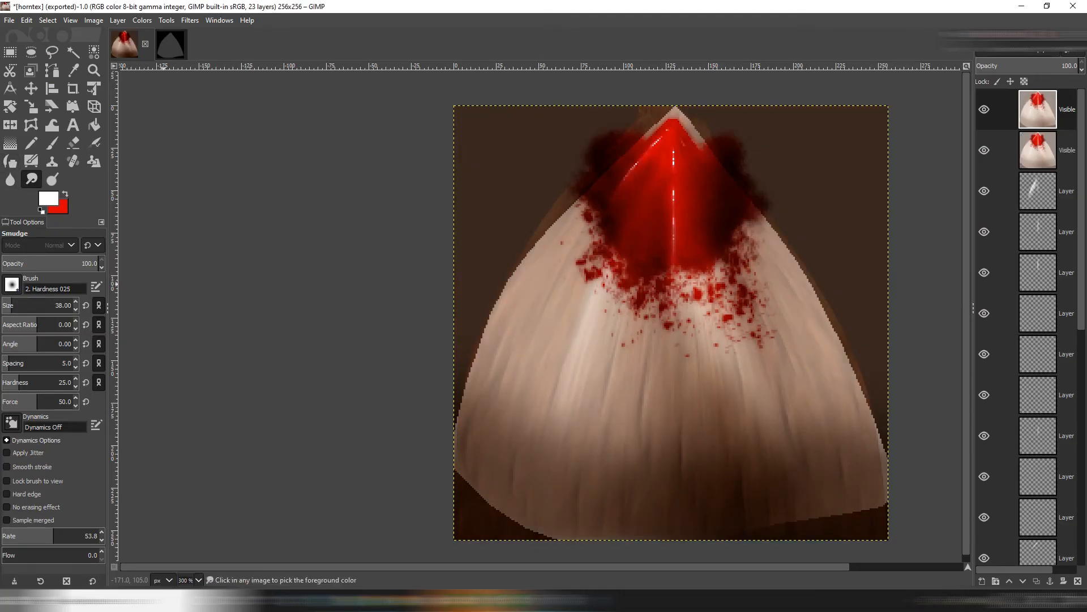
key(ctrl+y)
click(118, 20)
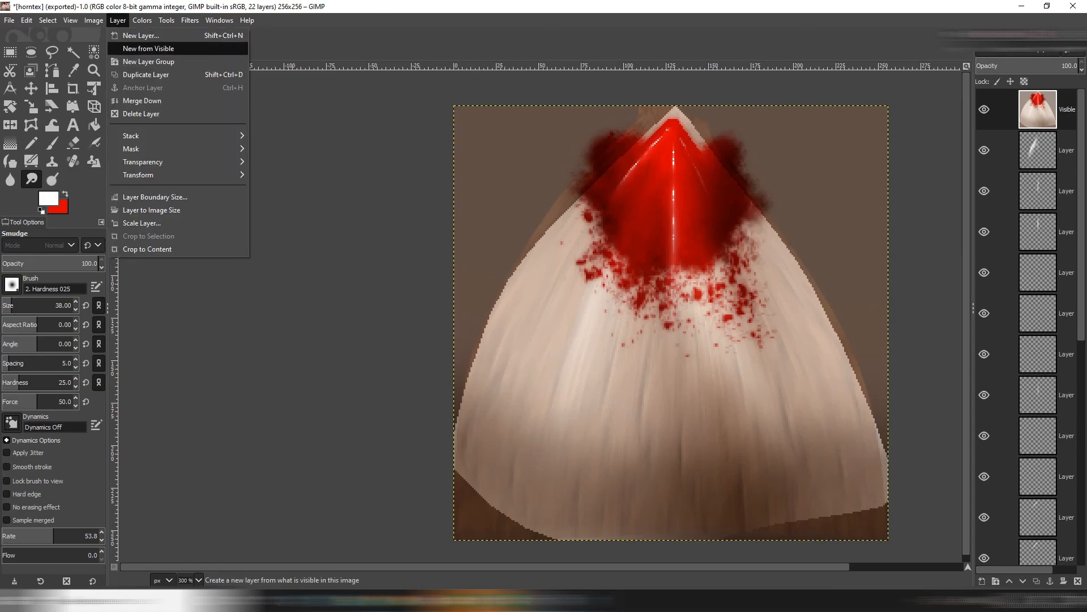
click(147, 46)
Set the Smudge tool to the 2. Hardness 075 brush at size 10.
drag(12, 304, 5, 304)
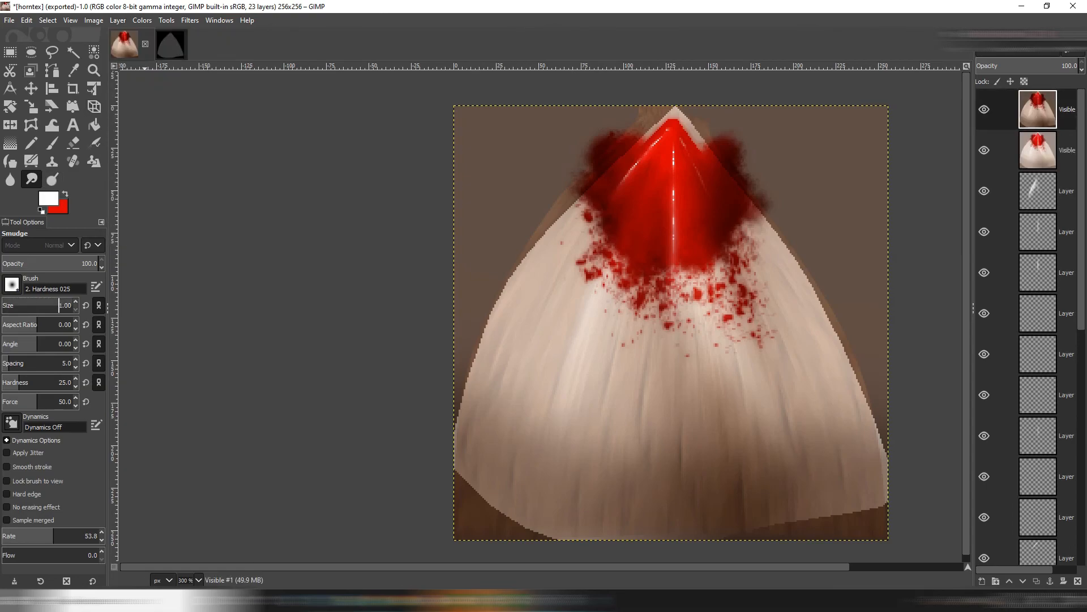
scroll(700, 265, up, 2)
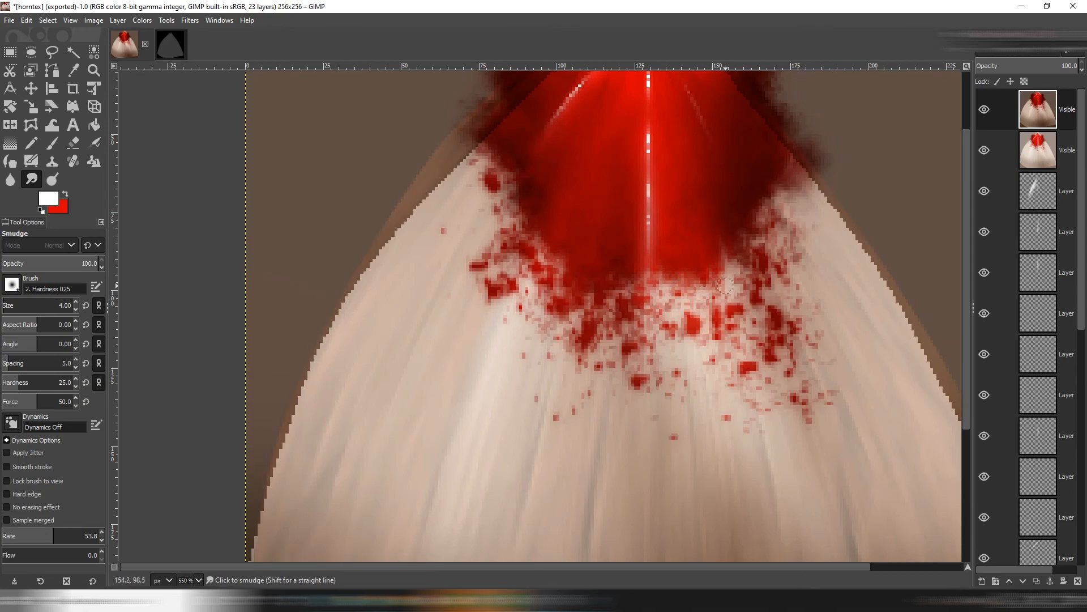
click(11, 285)
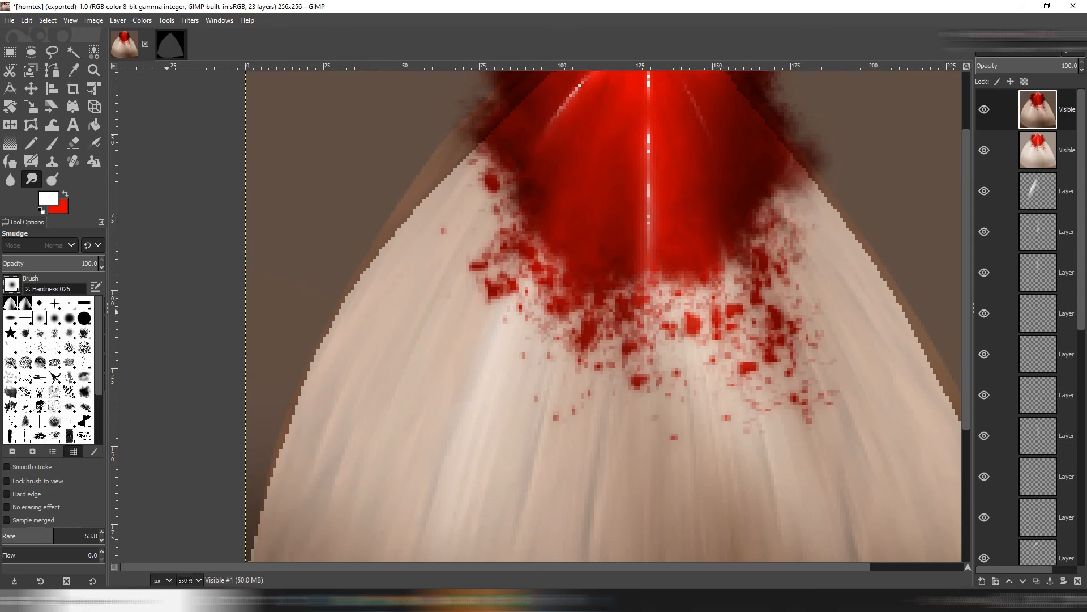
click(69, 318)
scroll(46, 303, up, 1)
Smudge the beige upward into the red tip with short strokes along the middle and right of its lower edge.
drag(730, 265, 704, 194)
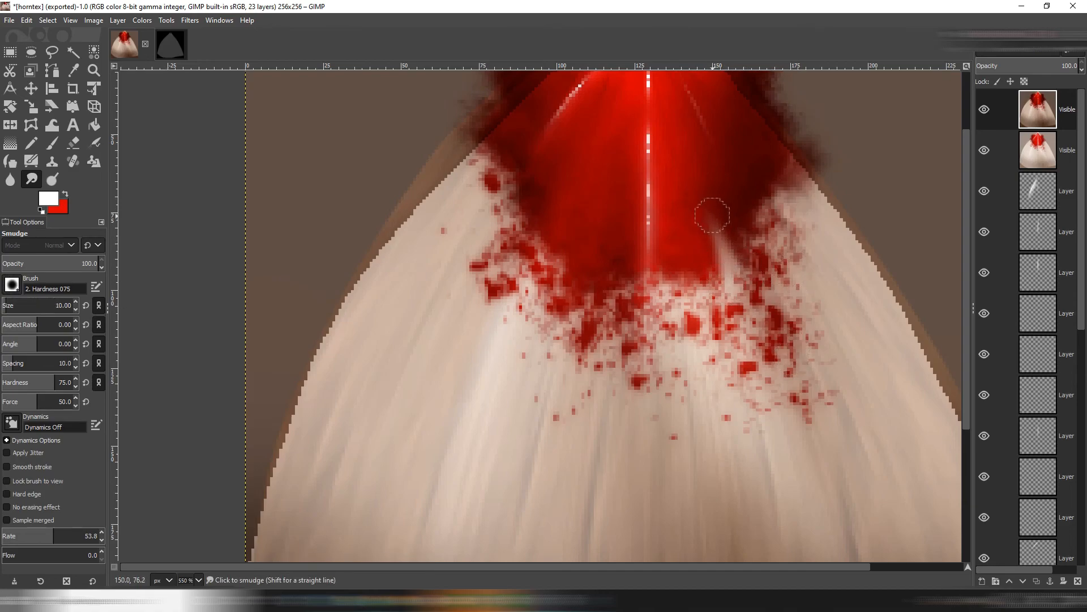
drag(718, 265, 717, 222)
key(ctrl+z)
click(692, 287)
shift+click(693, 246)
click(705, 283)
shift+click(701, 204)
click(610, 317)
shift+click(632, 177)
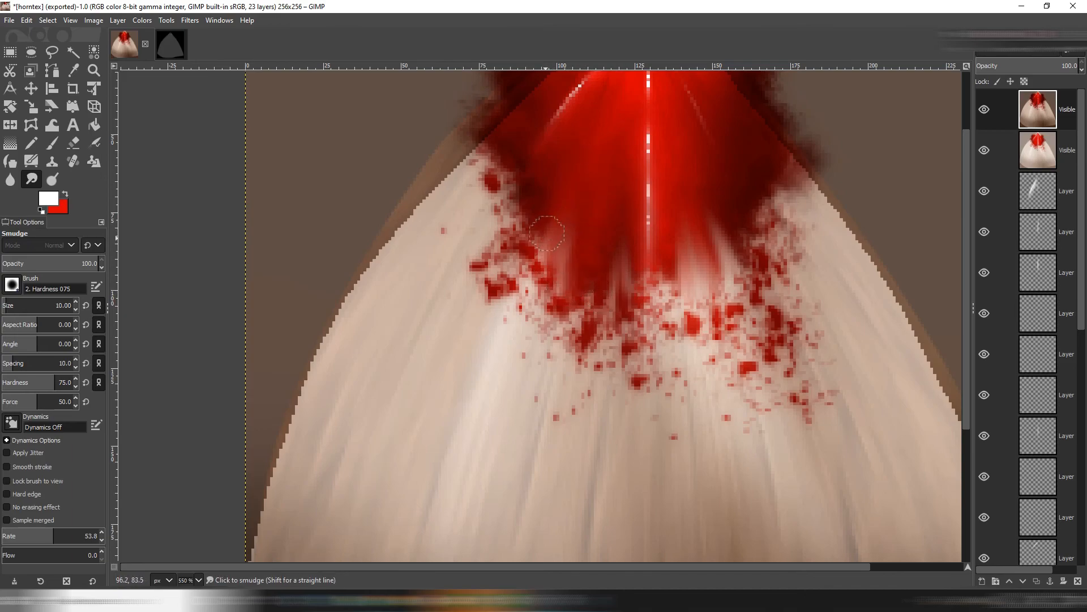
Smudge the left part of the red lower edge upward and pull a few red drips down over the splatter.
drag(547, 233, 548, 210)
drag(522, 225, 535, 195)
key(ctrl+z)
click(527, 227)
shift+click(563, 145)
drag(556, 317, 551, 302)
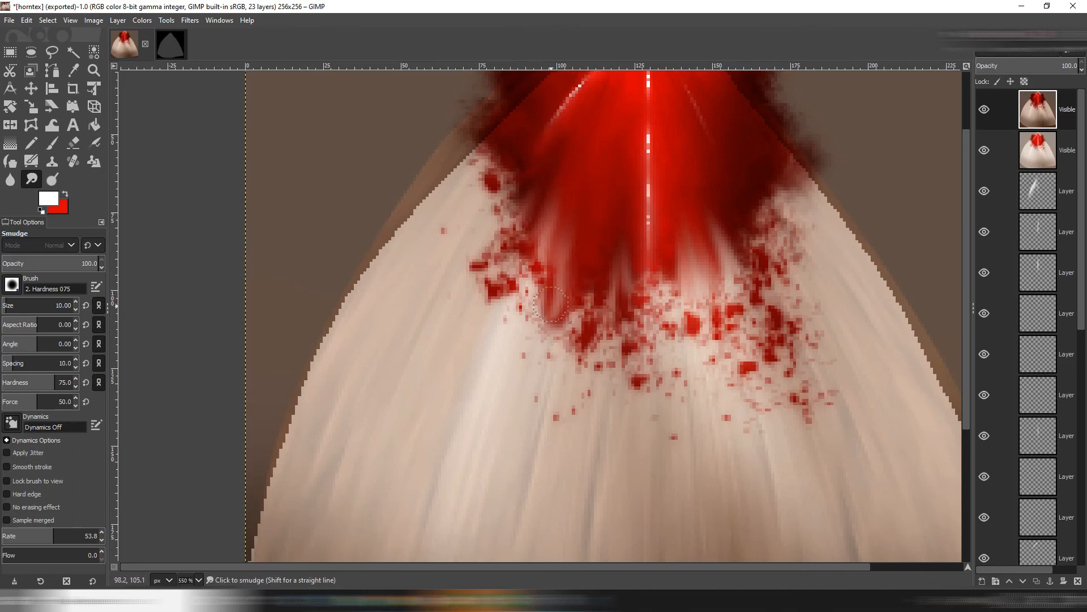
mouse_move(706, 247)
mouse_down()
mouse_move(712, 293)
mouse_move(653, 268)
mouse_move(677, 273)
mouse_move(670, 303)
mouse_up()
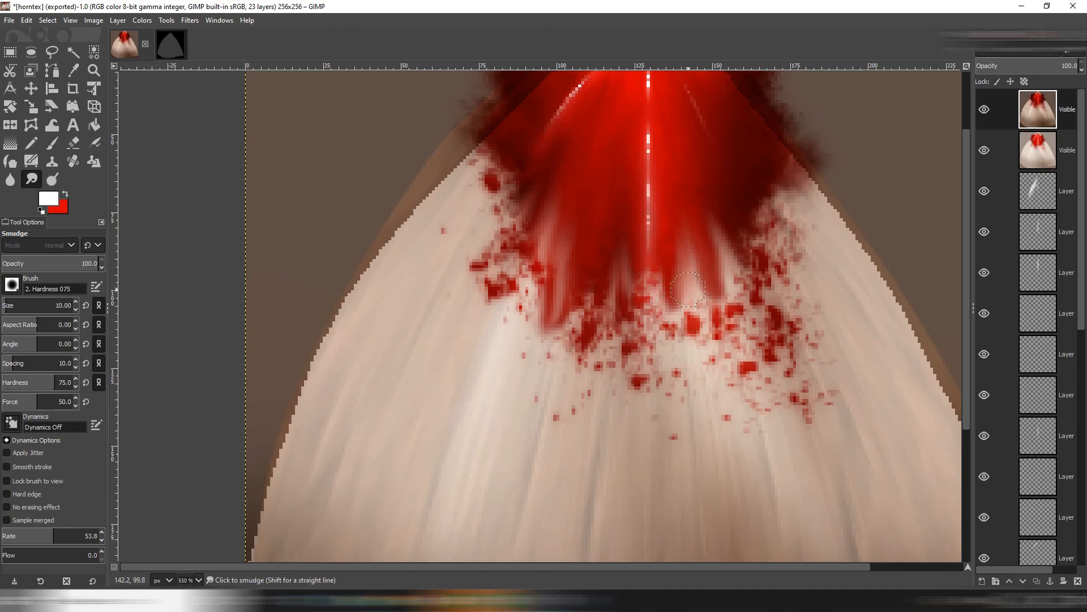
Export the smudged texture to D:\horntex.jpg.
ctrl+scroll(759, 326, down, 2)
ctrl+scroll(760, 327, up, 1)
key(ctrl+e)
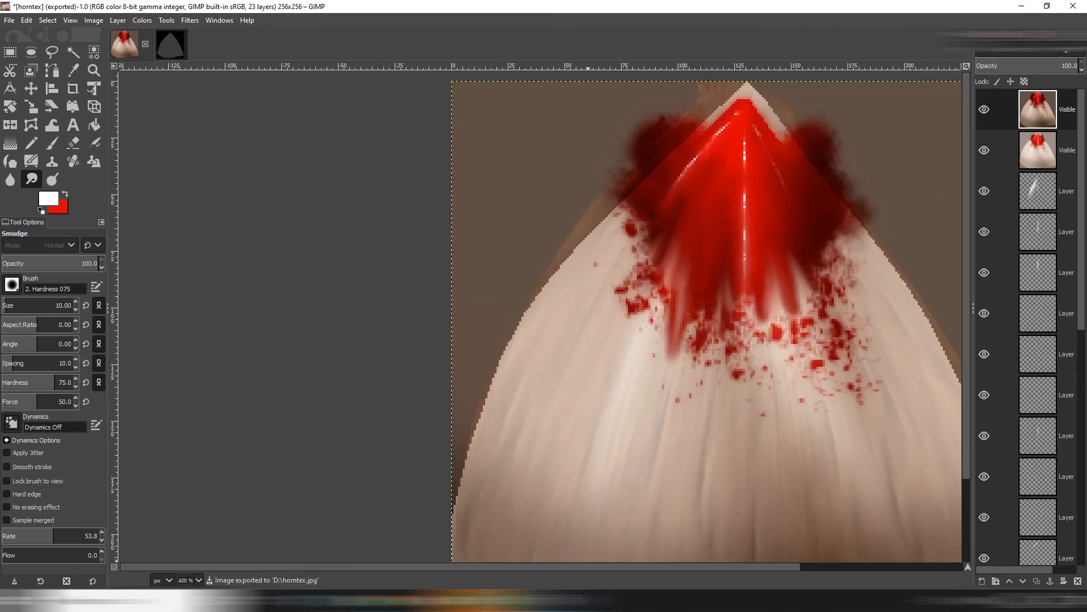
Switch to IMVU, load the exported texture into horn material 01 and apply the changes.
key(alt+Tab)
click(894, 274)
double_click(215, 85)
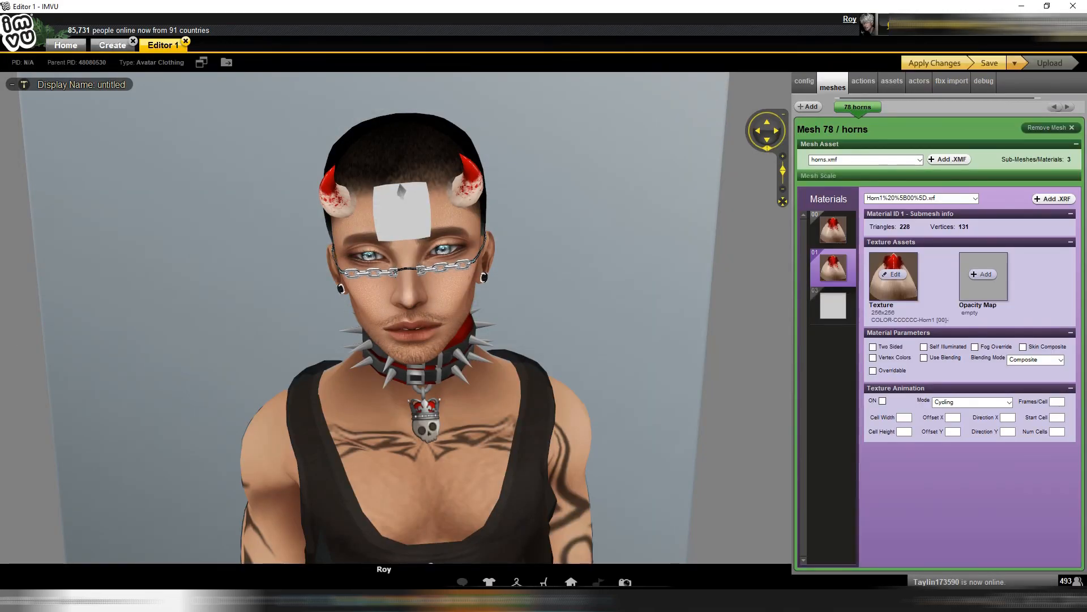
click(934, 63)
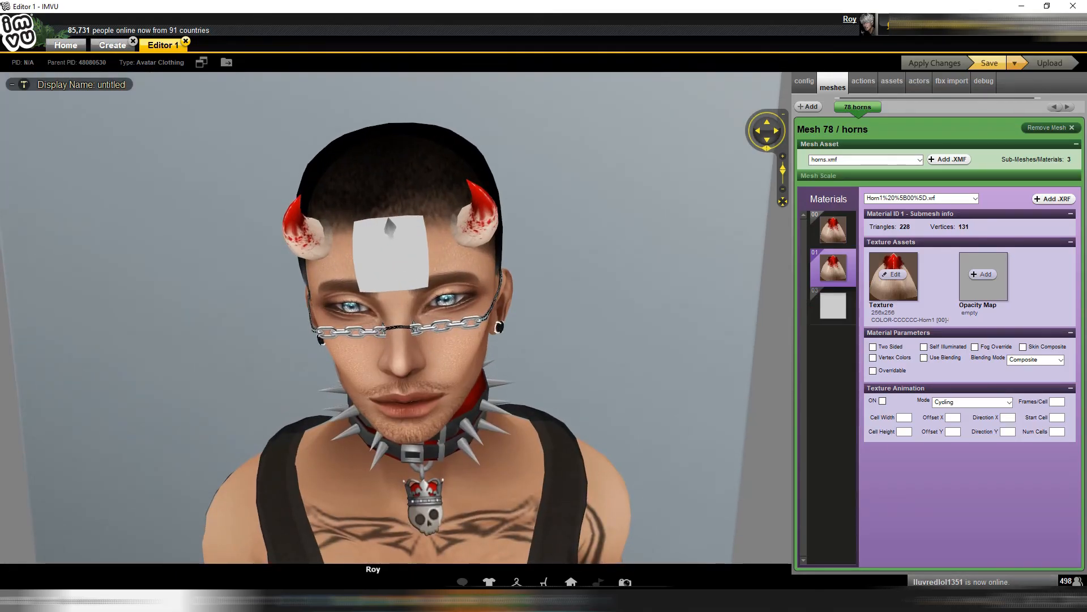
Switch back to GIMP and add a new transparent 256 x 256 px layer on top of the stack.
key(alt+Tab)
click(983, 581)
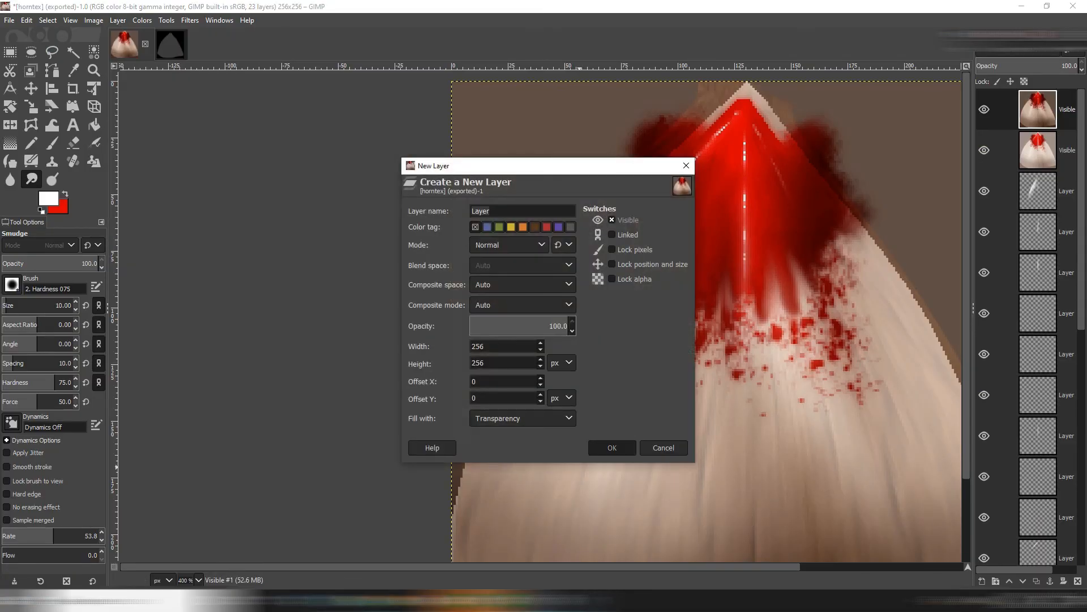
click(612, 447)
Set the foreground colour to black and the Paintbrush to size 2.
click(49, 199)
click(225, 243)
click(357, 289)
click(52, 143)
click(4, 302)
Outline the two drips to the right of the centre line with size 2 black Paintbrush strokes on the new layer.
scroll(770, 320, up, 2)
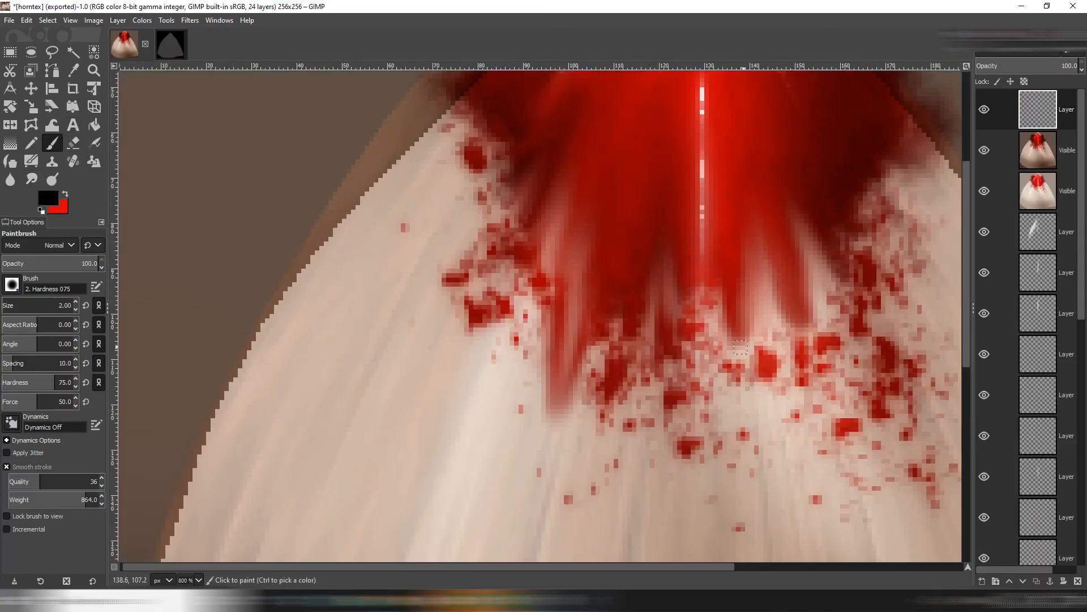
drag(751, 322, 756, 261)
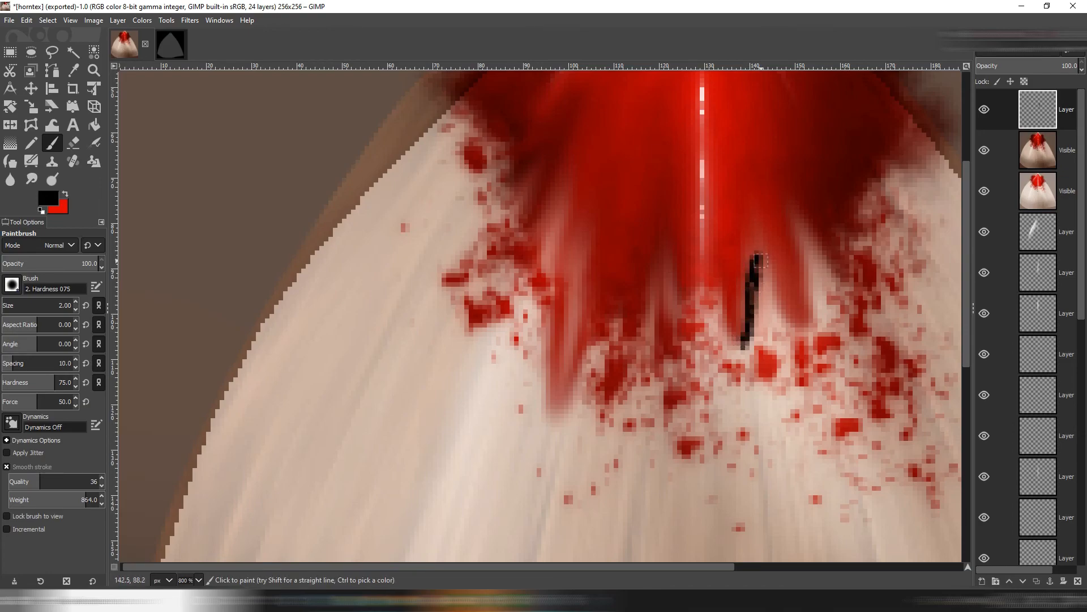
drag(762, 256, 768, 255)
shift+click(772, 304)
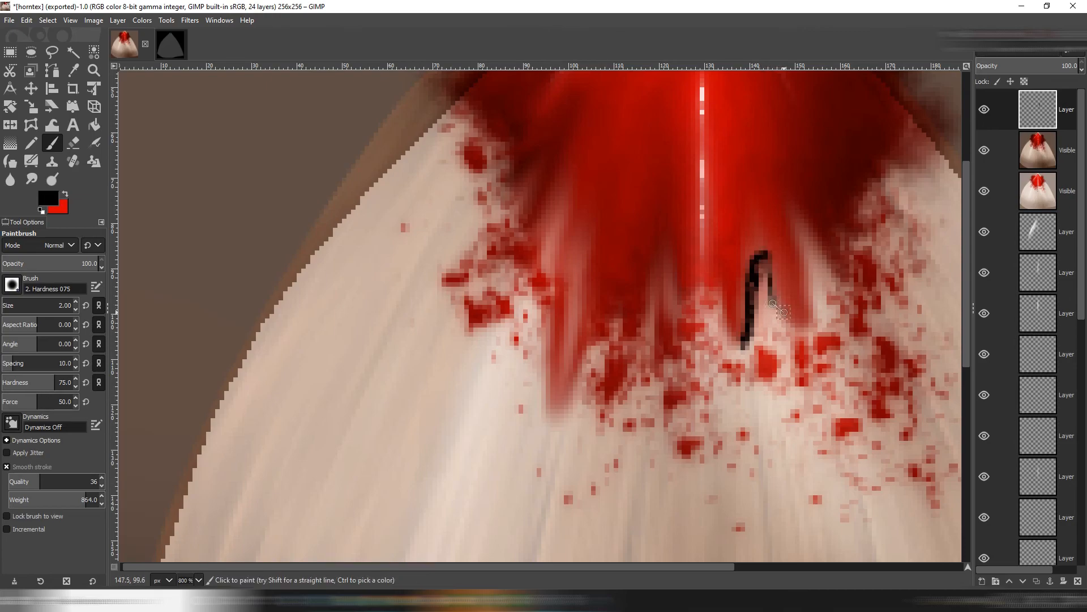
drag(774, 305, 810, 331)
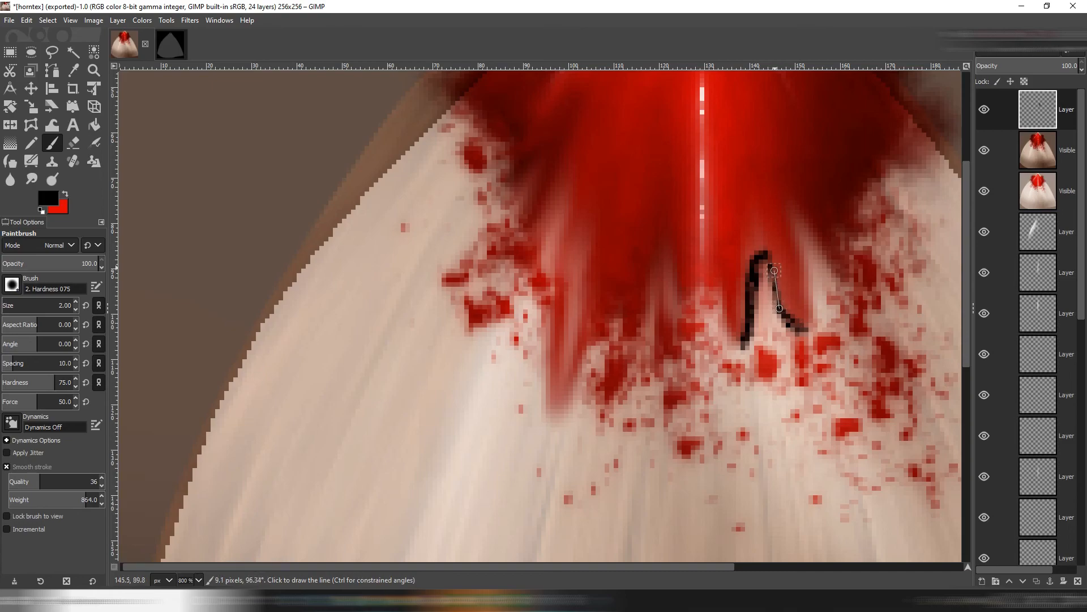
drag(815, 313, 807, 227)
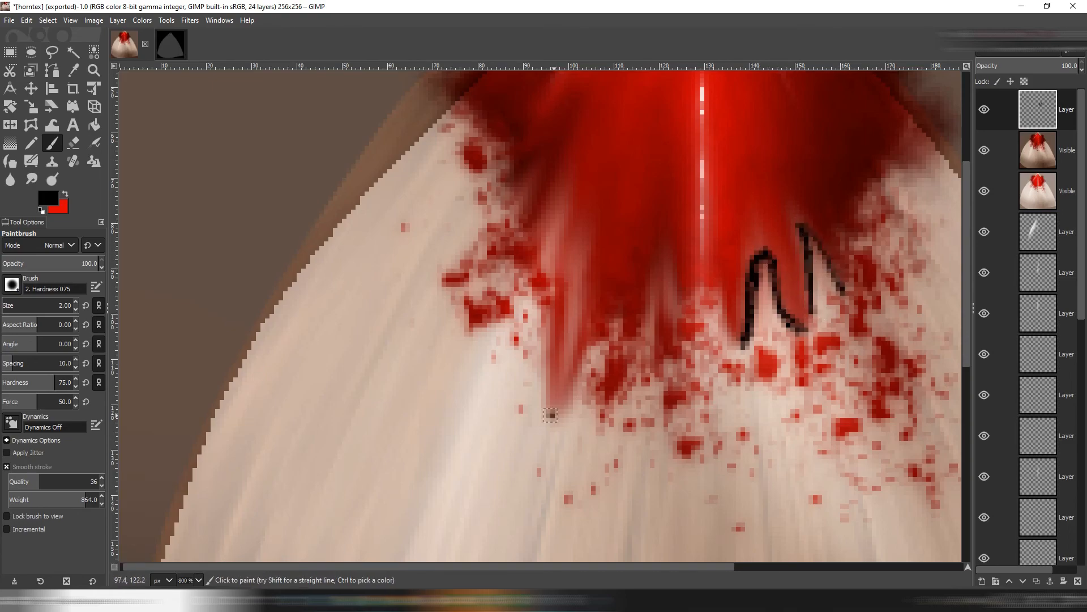
Outline the long drip on the left and the short middle drips of the red area in black.
drag(550, 415, 593, 339)
mouse_move(563, 392)
mouse_down()
mouse_move(577, 268)
mouse_move(567, 363)
mouse_move(543, 256)
mouse_move(557, 215)
mouse_move(547, 270)
mouse_move(559, 213)
mouse_move(546, 251)
mouse_up()
mouse_move(550, 310)
mouse_down()
mouse_move(552, 413)
mouse_move(558, 265)
mouse_up()
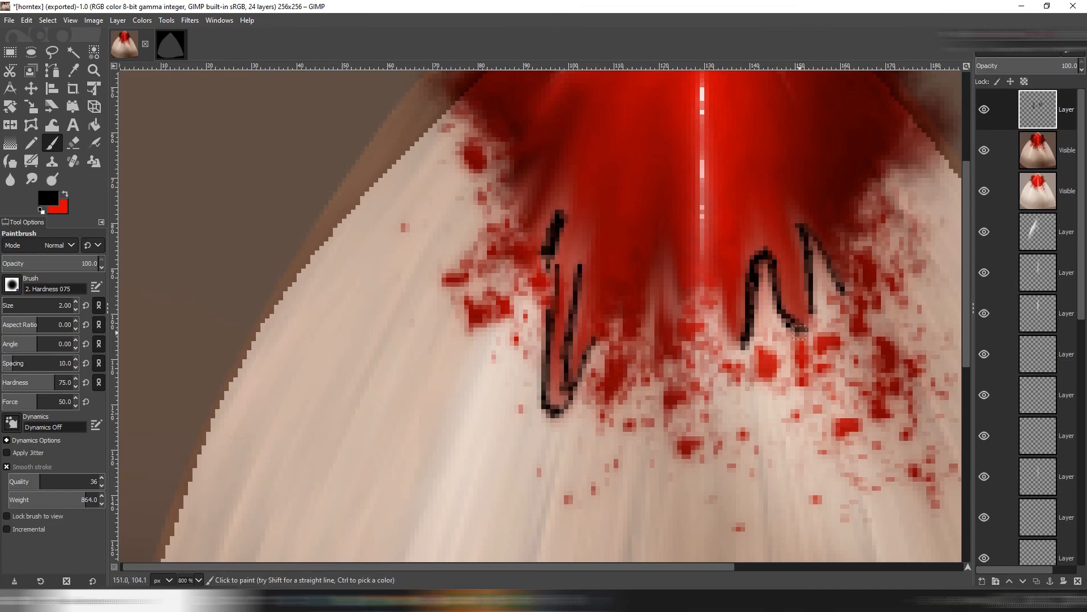
drag(725, 318, 707, 288)
drag(674, 307, 665, 258)
drag(647, 319, 643, 333)
Set the black outline layer's blend mode to Soft light.
click(1014, 51)
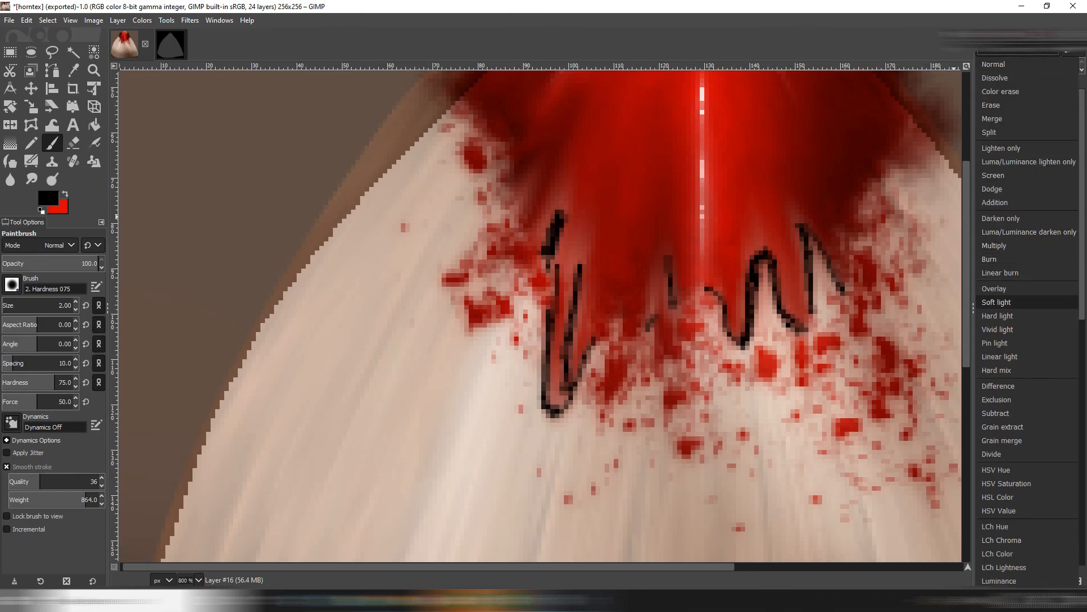
click(1005, 302)
scroll(814, 265, down, 1)
Apply a Gaussian Blur with Size X 0 and unlinked Size Y 1.50 to the outline layer and set its opacity to 52.7.
click(190, 19)
mouse_move(219, 97)
click(388, 97)
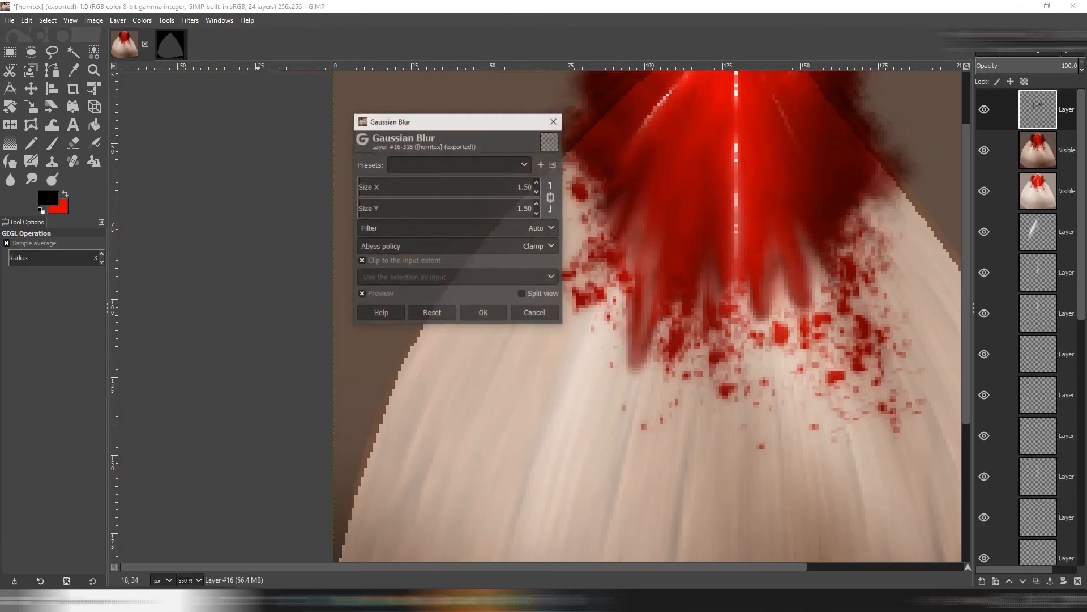
click(551, 197)
drag(378, 182, 354, 183)
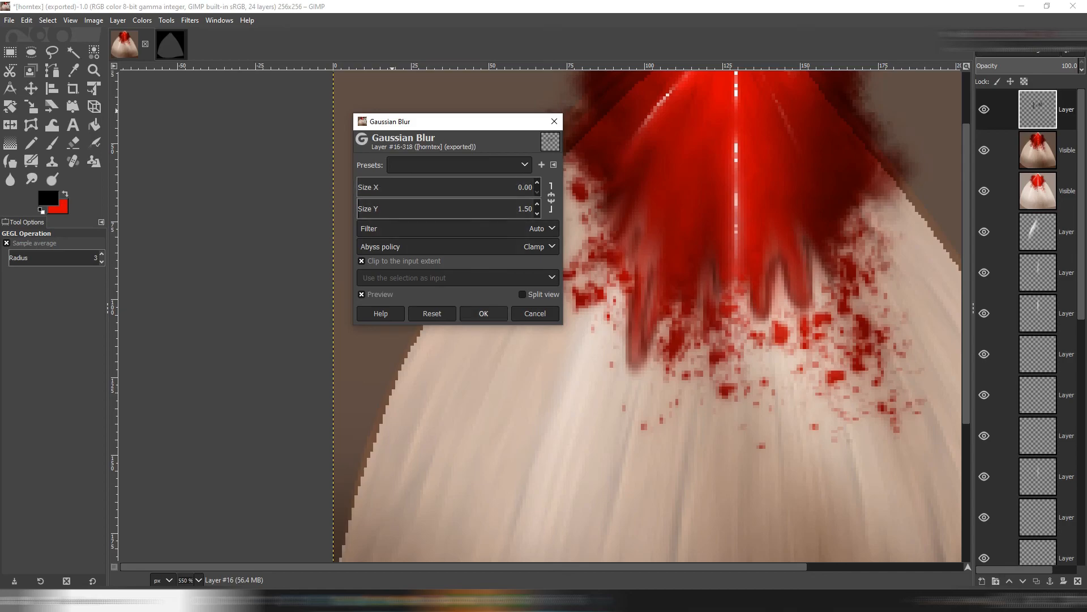
click(484, 314)
click(1007, 66)
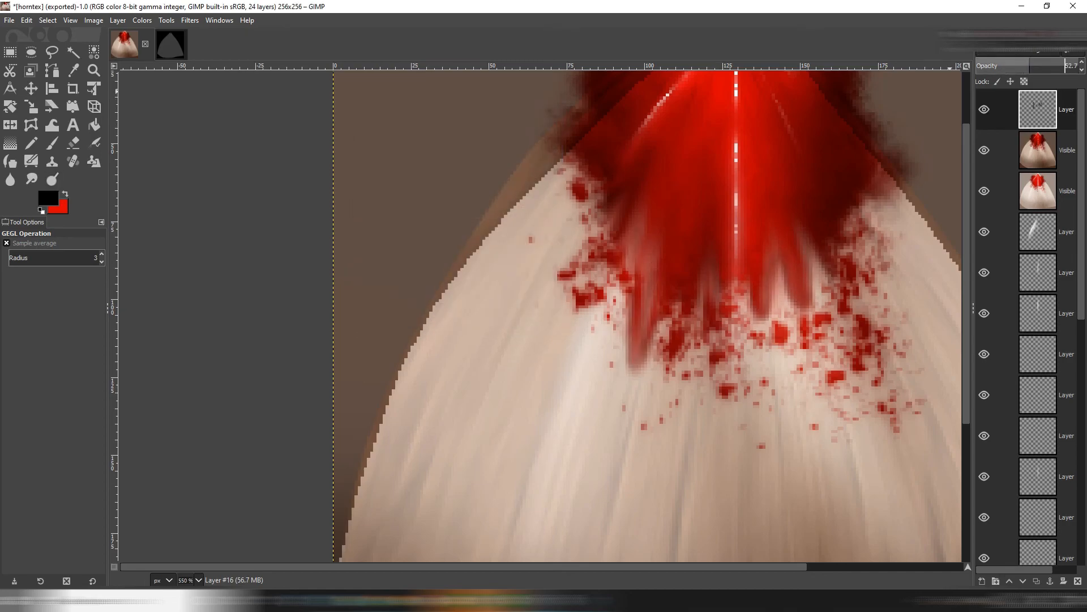
Pick the dark red of the splatter as the Paintbrush colour and add a new transparent layer above the upper Visible layer.
key(p)
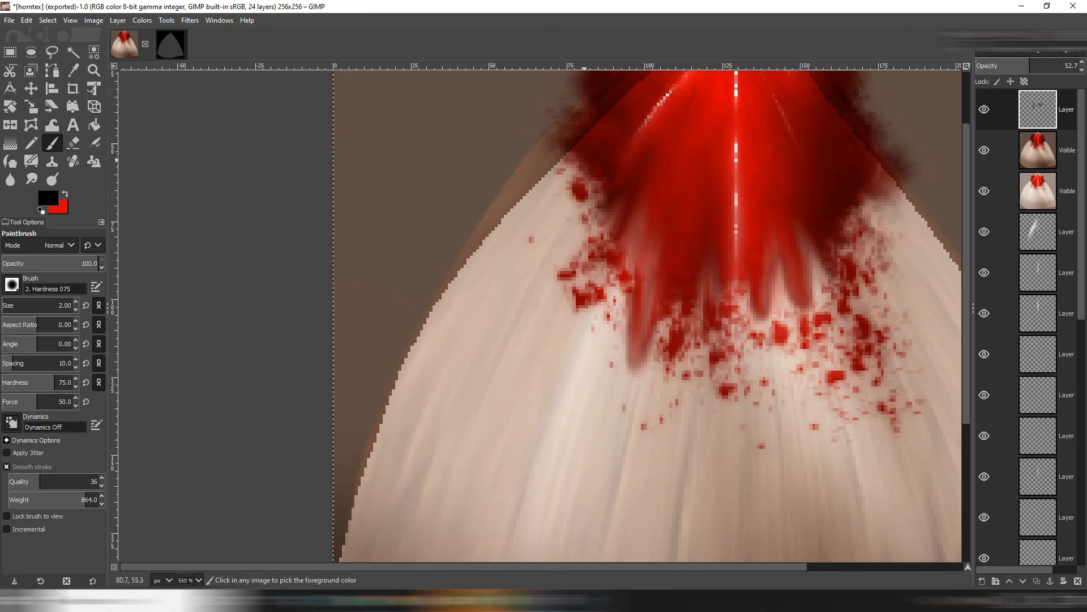
click(1038, 151)
ctrl+click(604, 134)
click(118, 20)
click(134, 34)
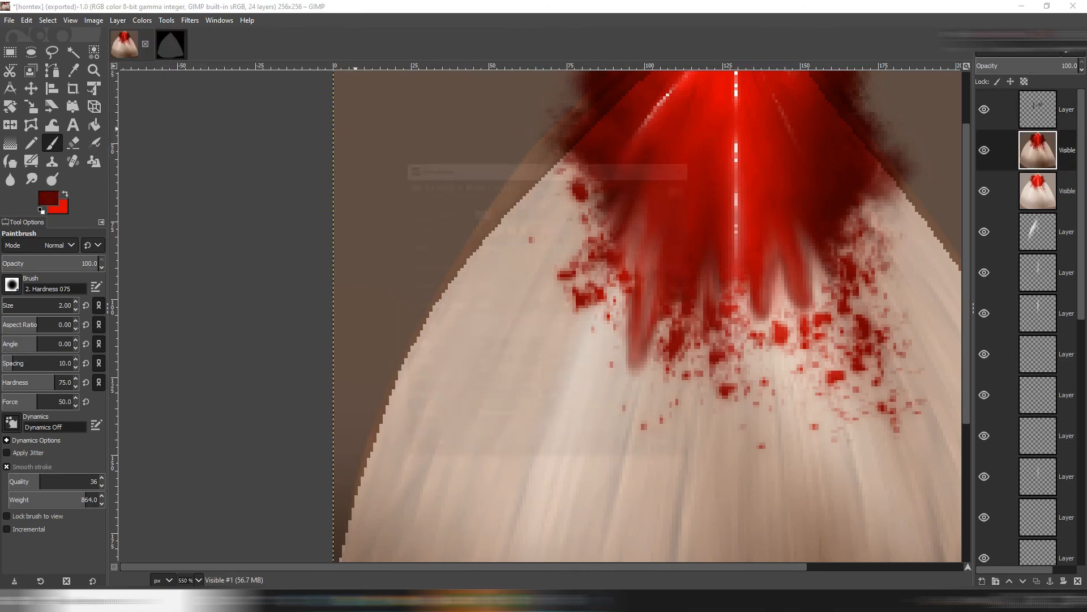
key(Return)
key(4)
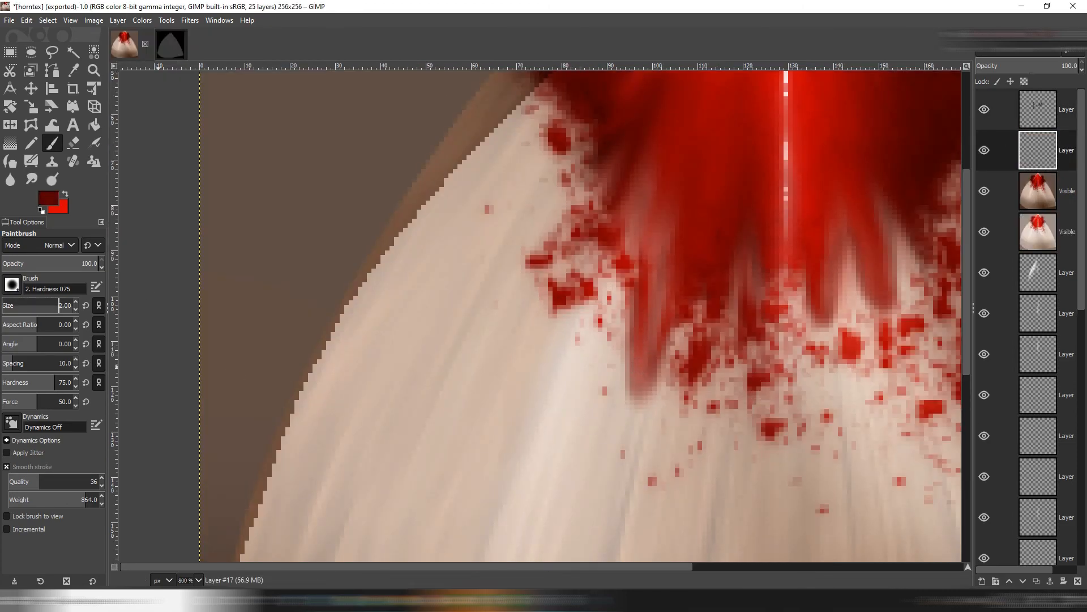
Trace the edges of the left, middle and right drips with size 2 dark red strokes on the new layer.
click(635, 385)
shift+click(648, 326)
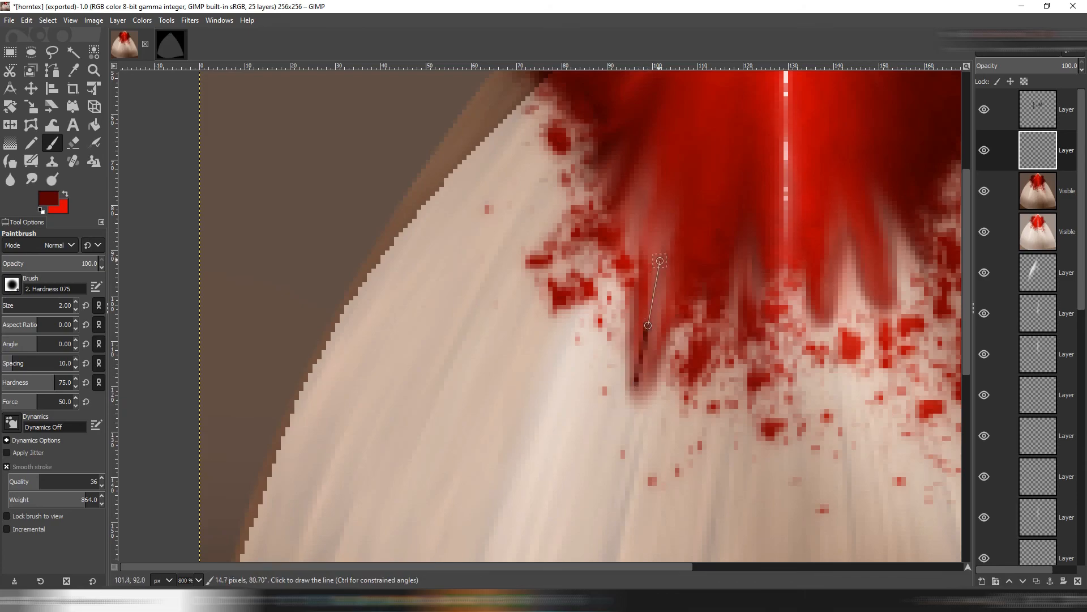
shift+click(661, 228)
mouse_move(623, 226)
mouse_down()
mouse_move(640, 186)
mouse_move(640, 277)
mouse_up()
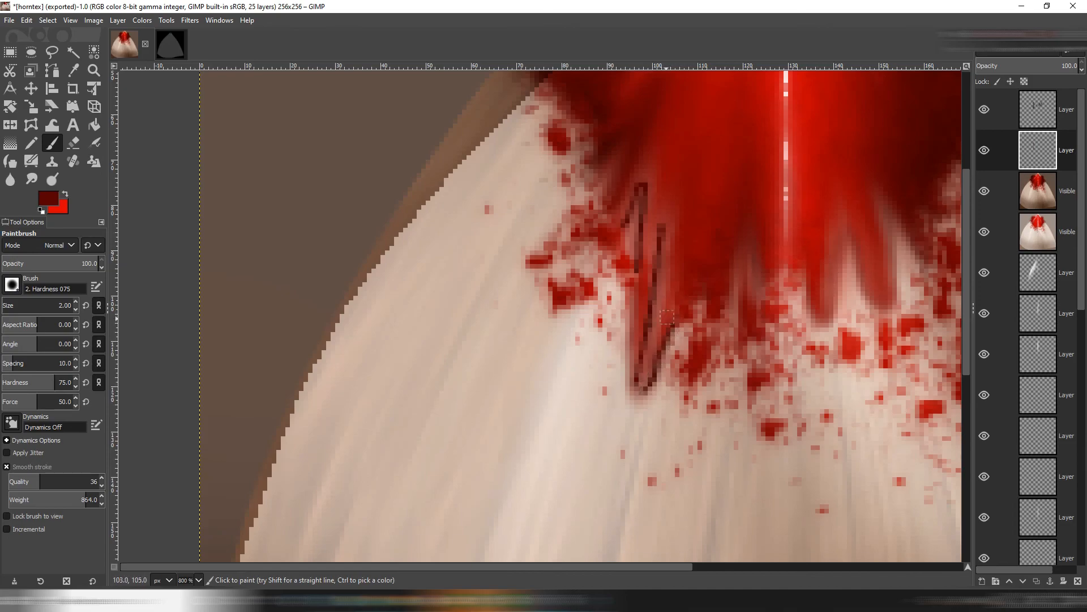
shift+click(670, 278)
shift+click(664, 235)
mouse_move(825, 318)
mouse_down()
mouse_move(852, 233)
mouse_move(873, 305)
mouse_move(884, 200)
mouse_up()
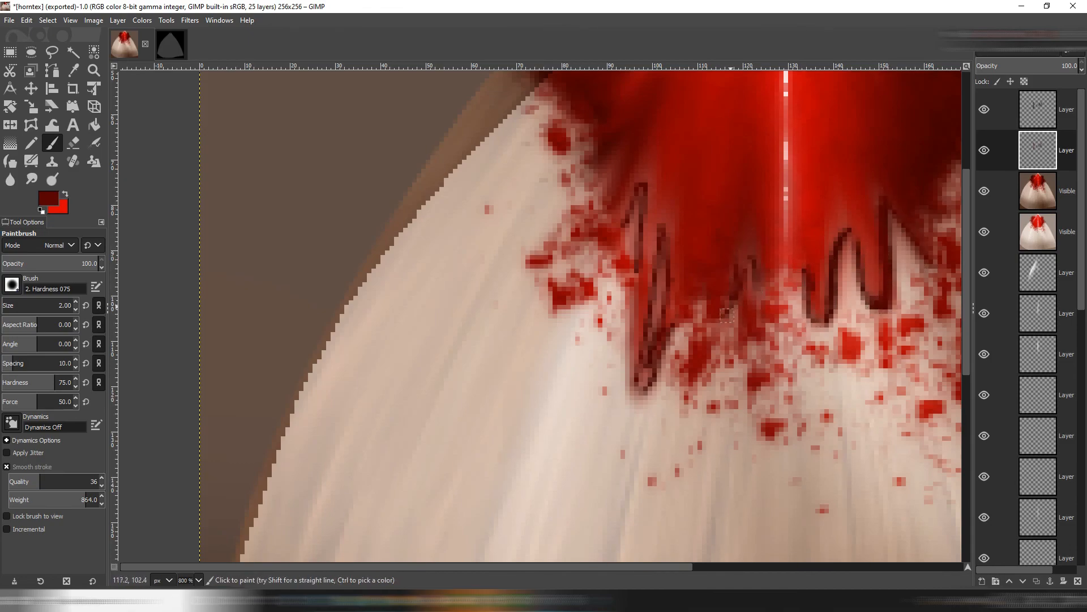
Set the dark red outline layer's opacity to 52.2 and soften the drip outlines with the Smudge tool at size 5.
scroll(737, 289, down, 5)
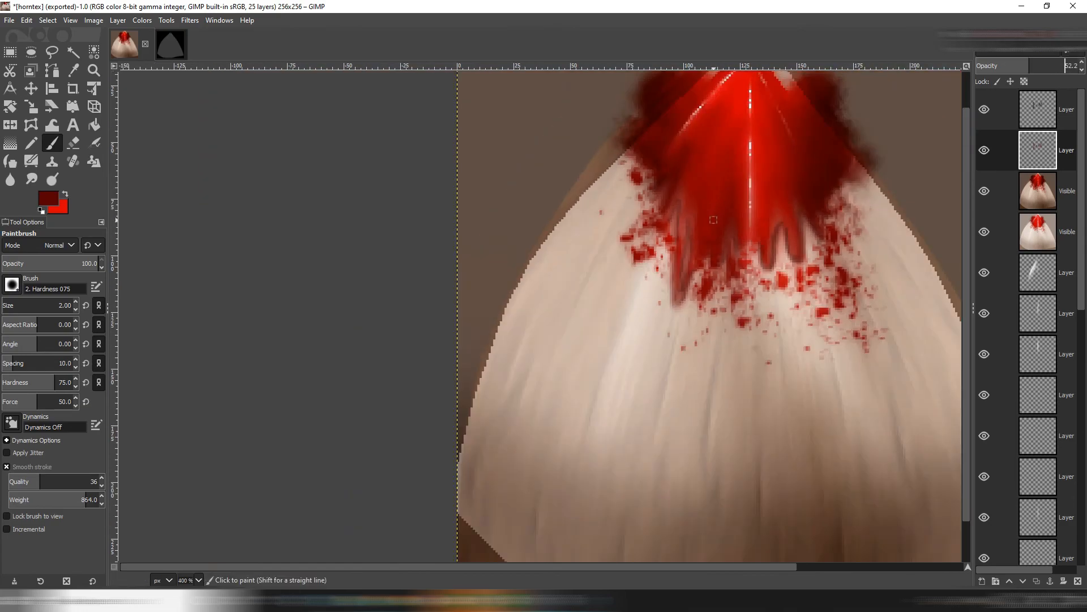
key(bracketright)
key(bracketright)
key(bracketright)
scroll(743, 202, up, 4)
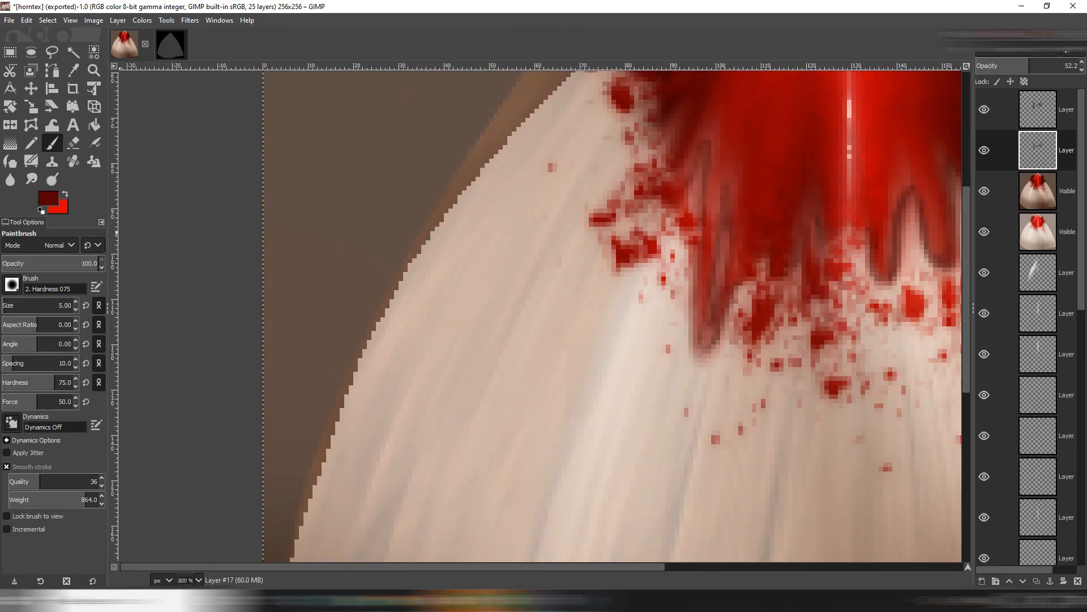
key(s)
scroll(876, 248, down, 3)
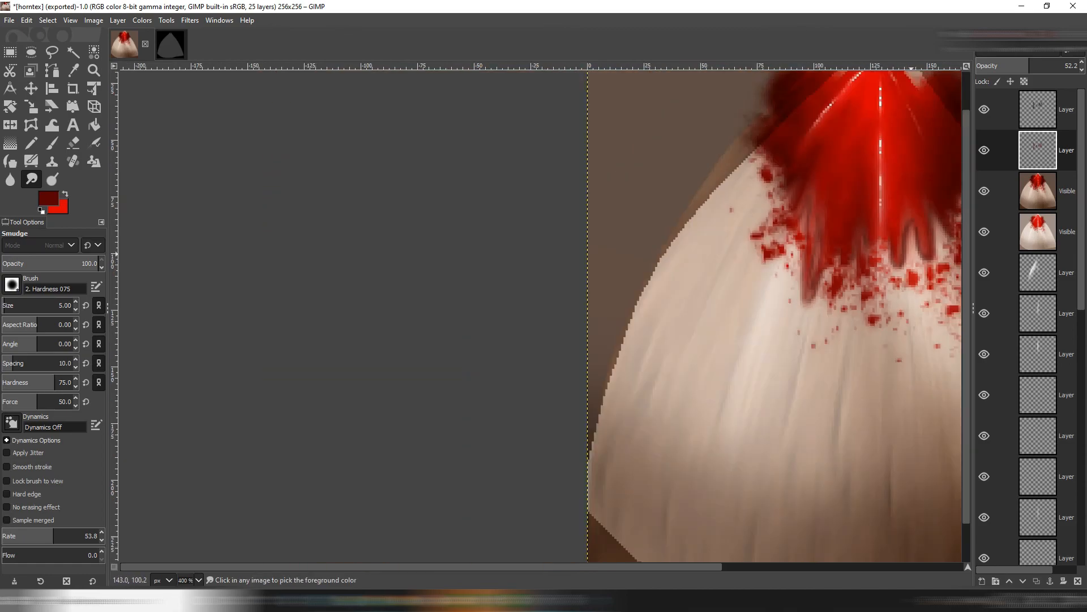
scroll(887, 263, up, 2)
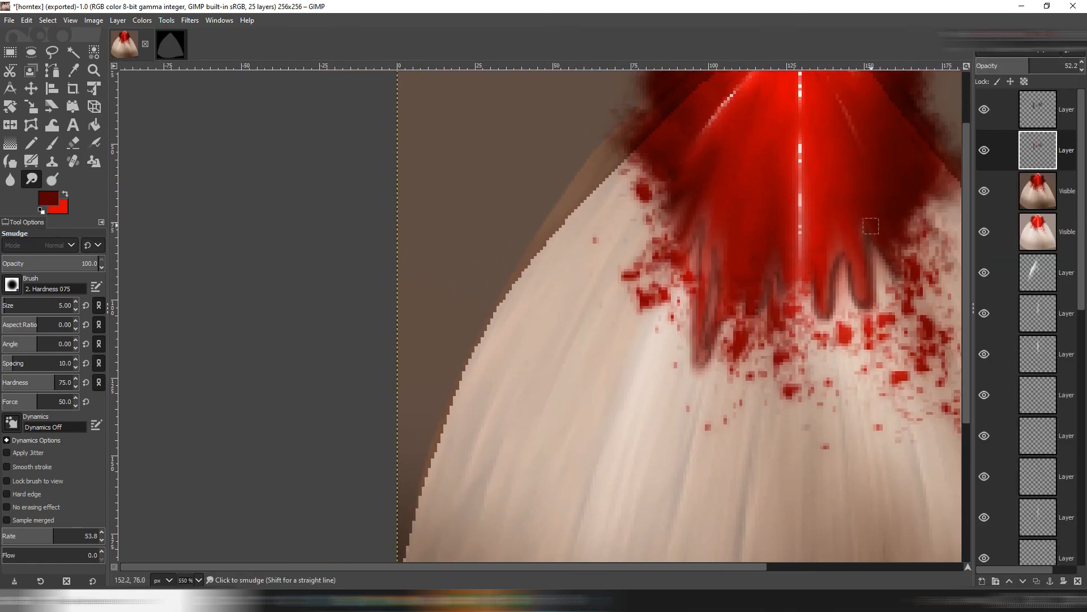
Add a new transparent layer above the dark red outlines and set up the Paintbrush with white at size 1.
click(118, 21)
click(136, 34)
click(612, 447)
click(48, 198)
drag(238, 150, 221, 132)
click(358, 289)
drag(14, 303, 3, 303)
scroll(905, 284, up, 2)
key(p)
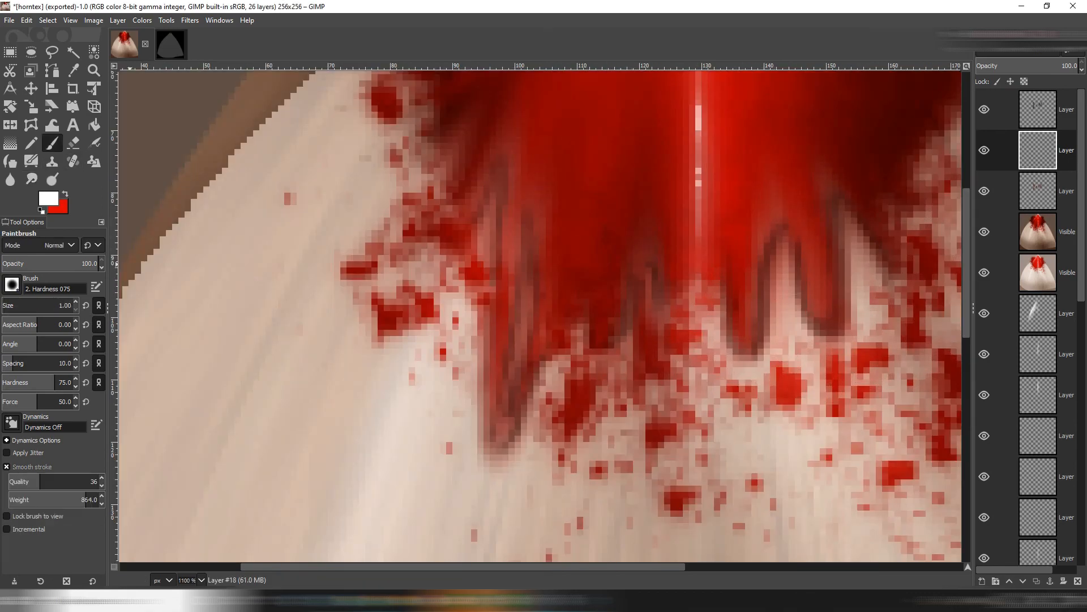
Paint short white highlights along the drips and set their layer's blend mode to Soft light.
drag(763, 234, 752, 272)
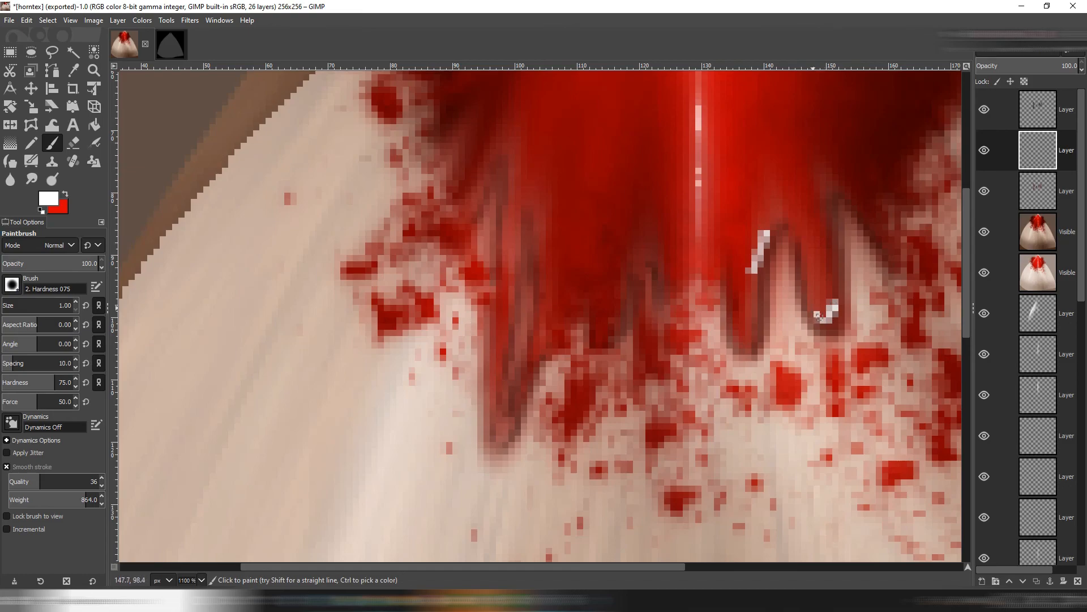
drag(554, 295, 537, 344)
drag(510, 225, 509, 285)
scroll(654, 277, down, 1)
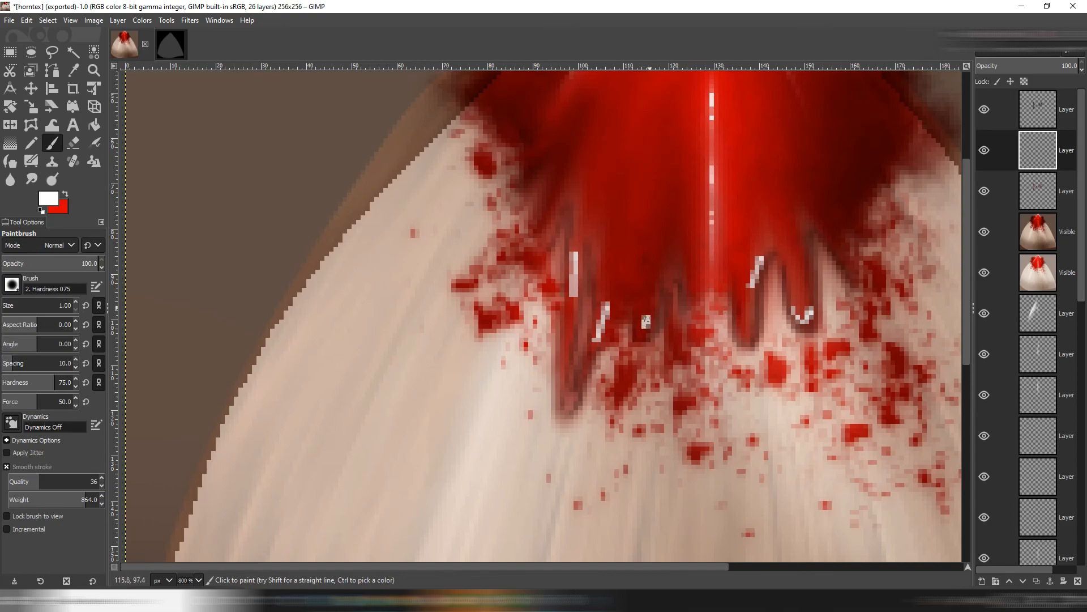
drag(706, 282, 718, 276)
click(1027, 53)
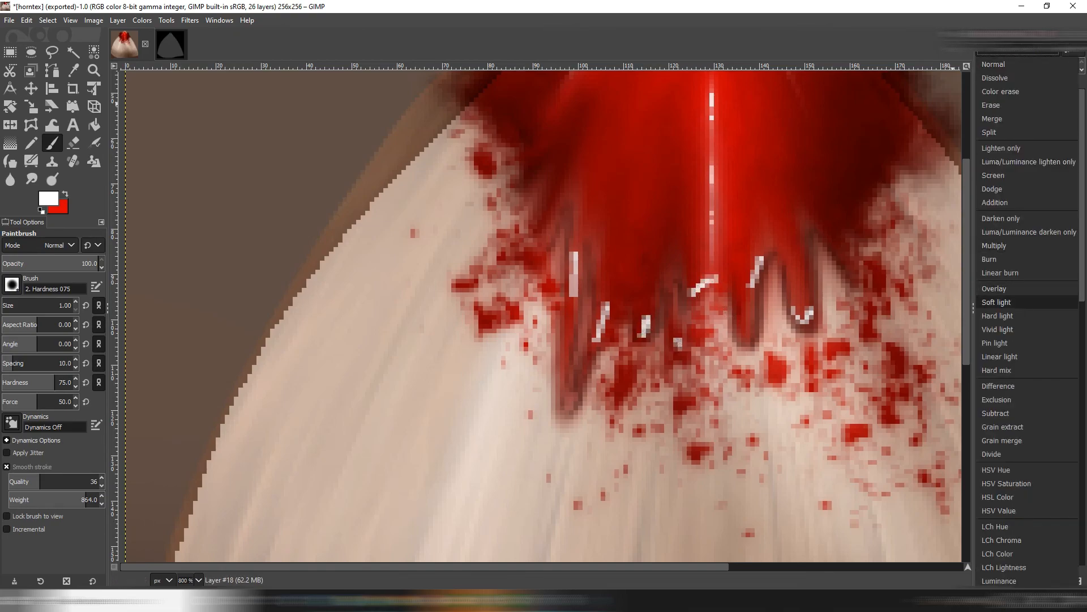
click(1026, 302)
Smudge the white drip highlights with a size 6 brush and set their layer's opacity to 47.8.
scroll(40, 305, up, 5)
scroll(626, 235, up, 1)
key(s)
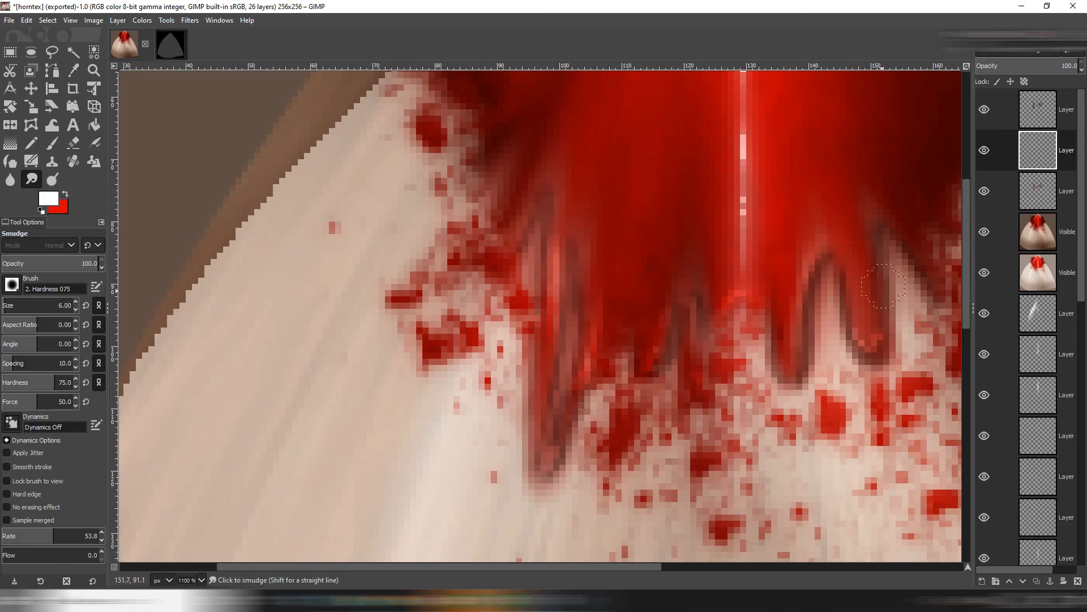
scroll(892, 248, down, 5)
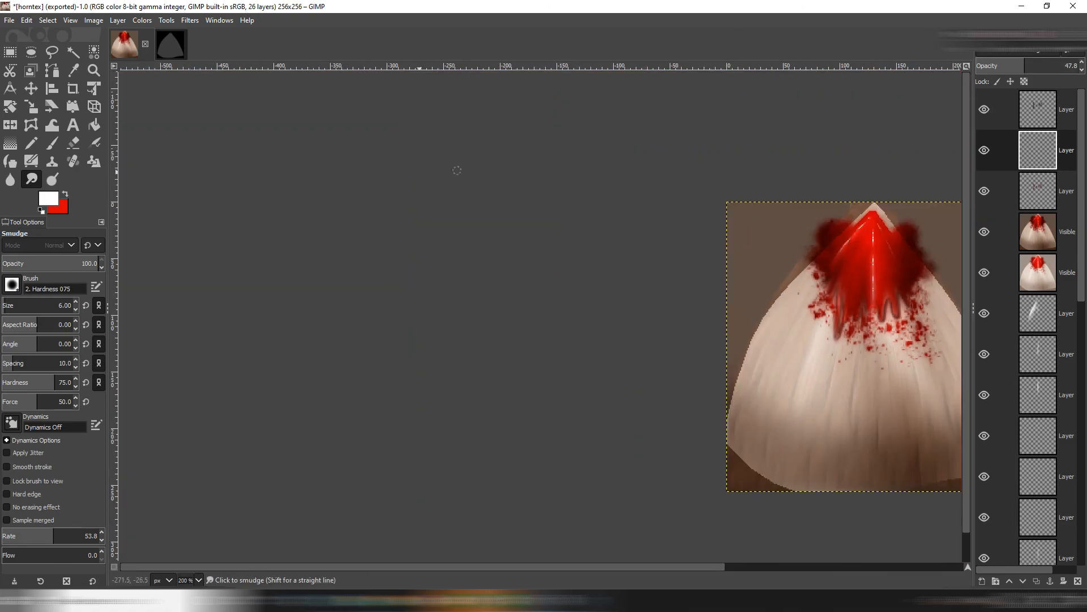
Add another transparent layer and place single white pixel glints on the drips with the Pencil at size 1.
key(shift+ctrl+n)
key(Return)
key(n)
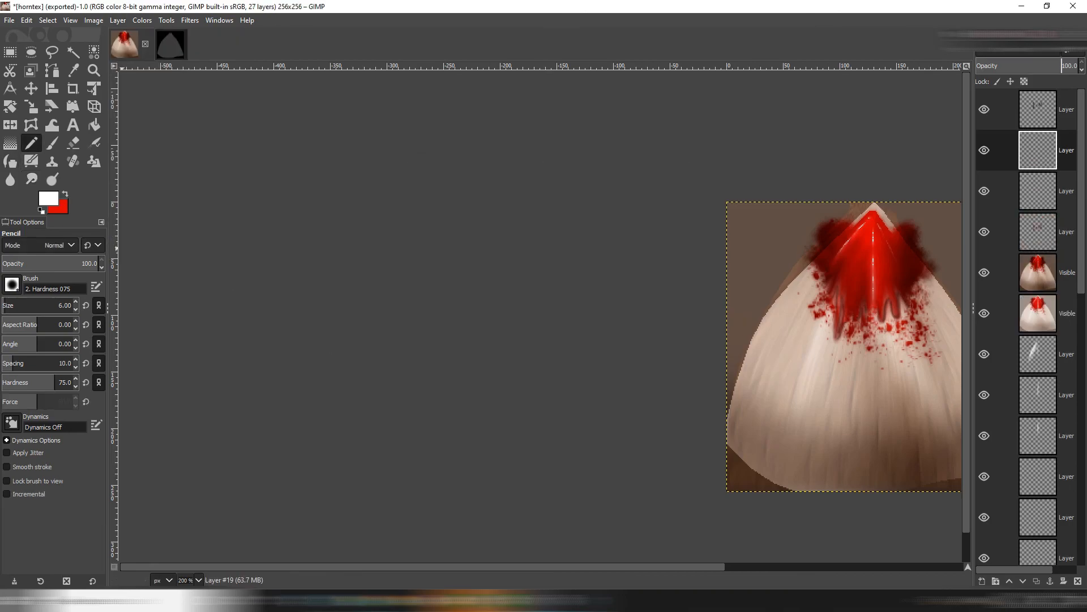
click(3, 308)
scroll(914, 310, up, 4)
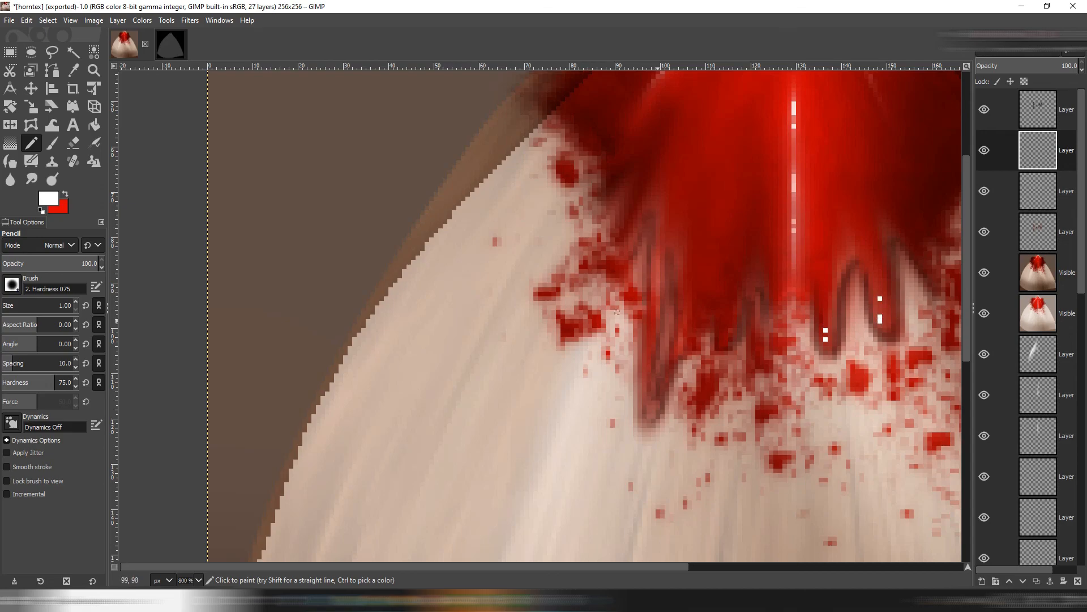
click(663, 398)
drag(925, 257, 858, 248)
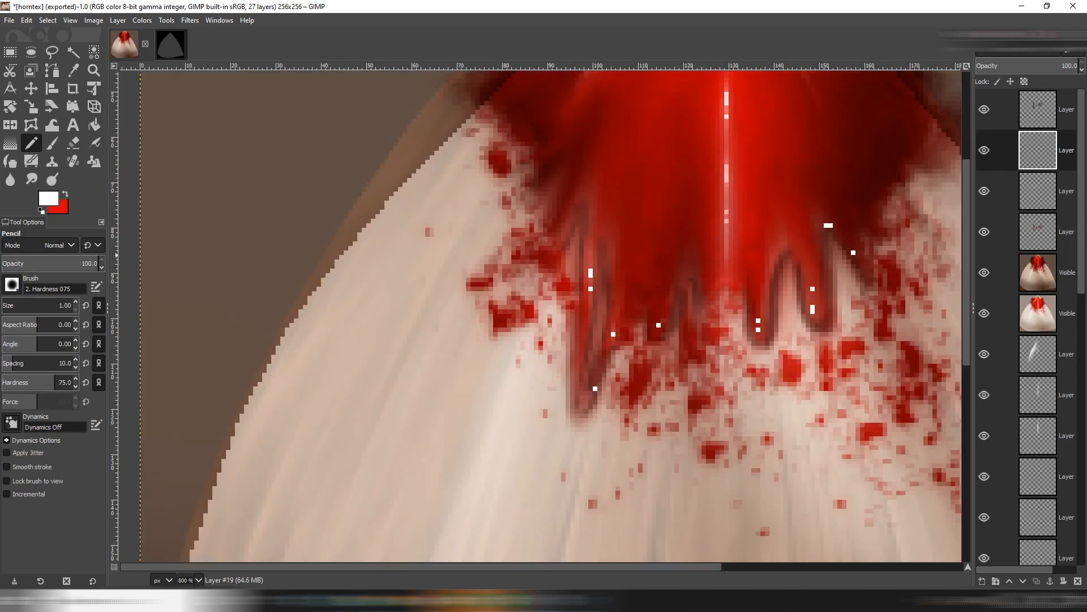
Smudge the white pixel glints along the drip contours with a size 3 brush.
key(s)
scroll(781, 315, up, 1)
drag(750, 325, 749, 266)
drag(873, 222, 847, 204)
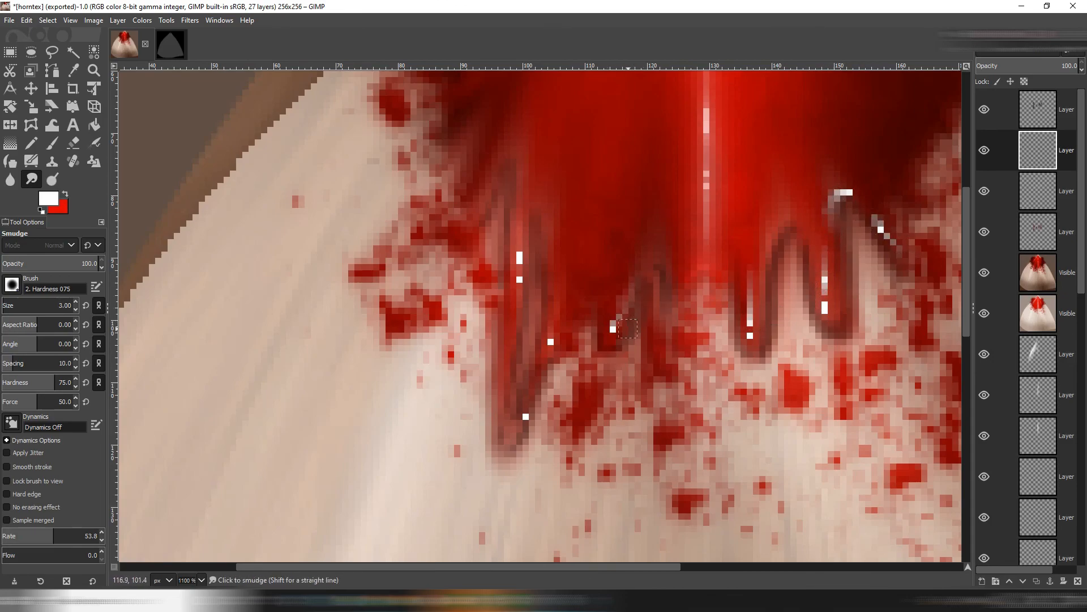
drag(525, 422, 524, 385)
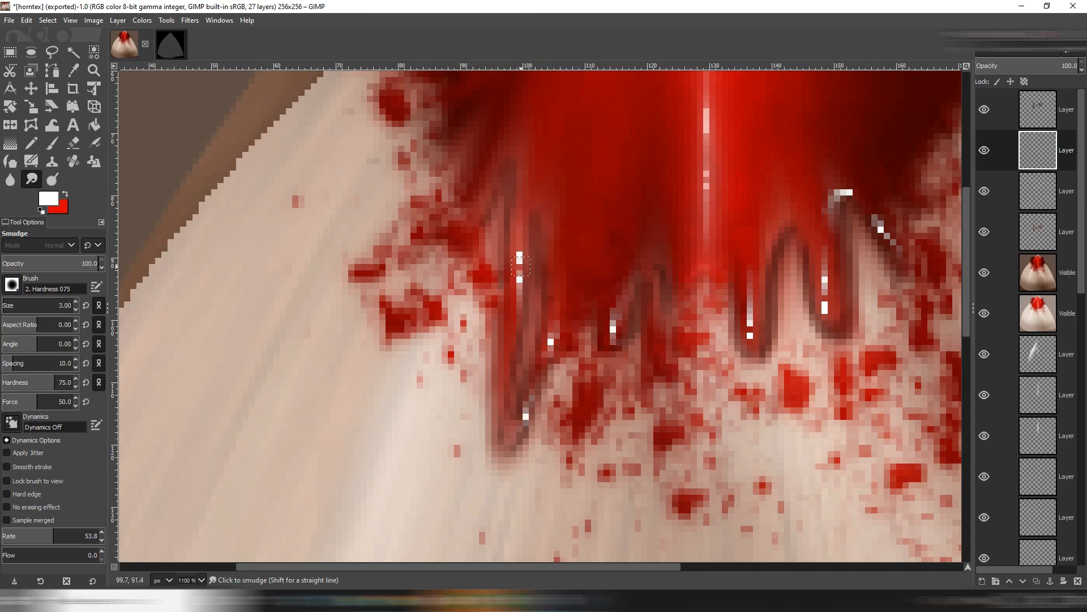
scroll(894, 179, down, 5)
scroll(892, 179, up, 6)
drag(871, 222, 853, 205)
scroll(834, 273, down, 6)
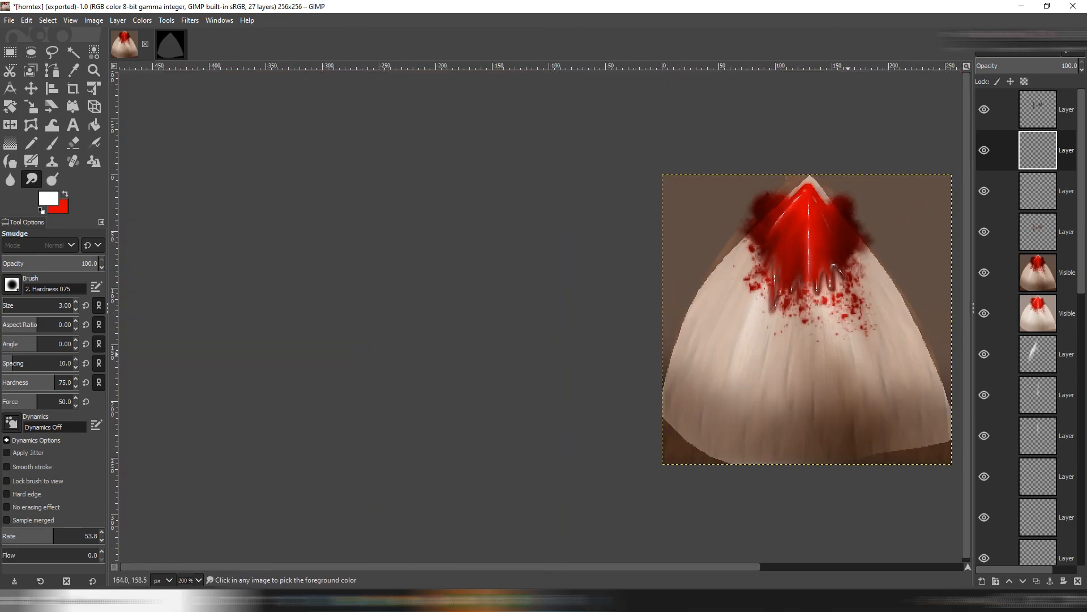
Re-export the texture to D:\horntex.jpg, then switch to IMVU and load it into horn material 01.
key(ctrl+e)
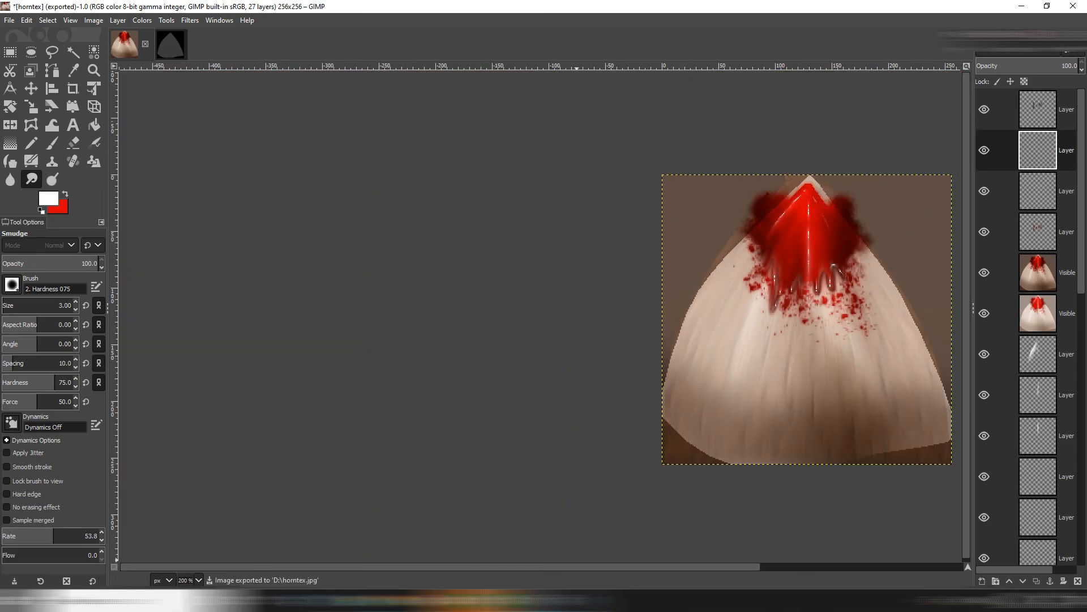
click(577, 600)
click(893, 274)
double_click(318, 142)
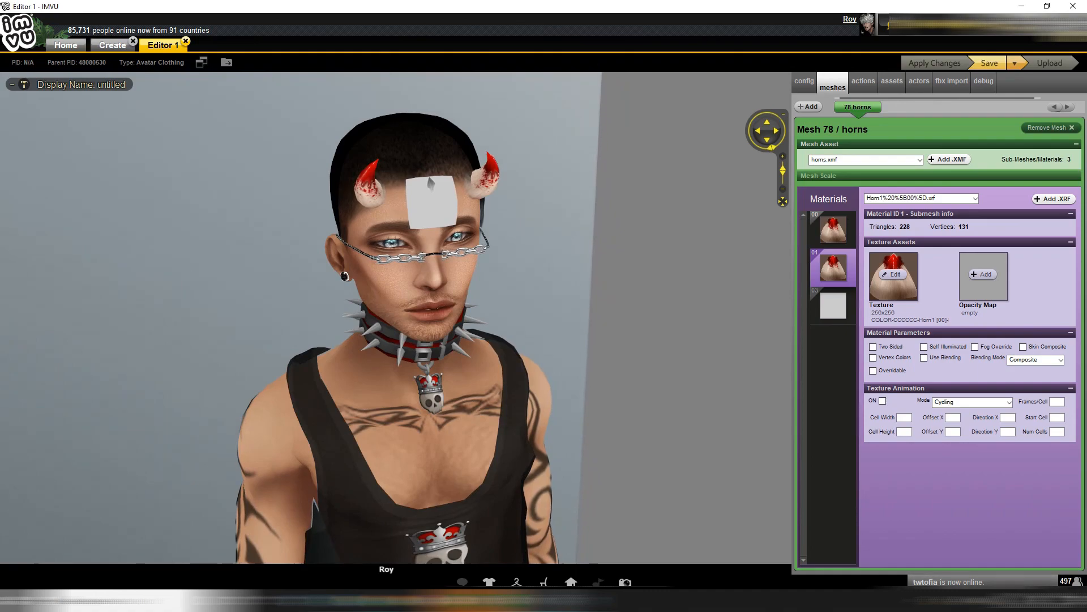
scroll(396, 317, up, 3)
drag(442, 306, 414, 317)
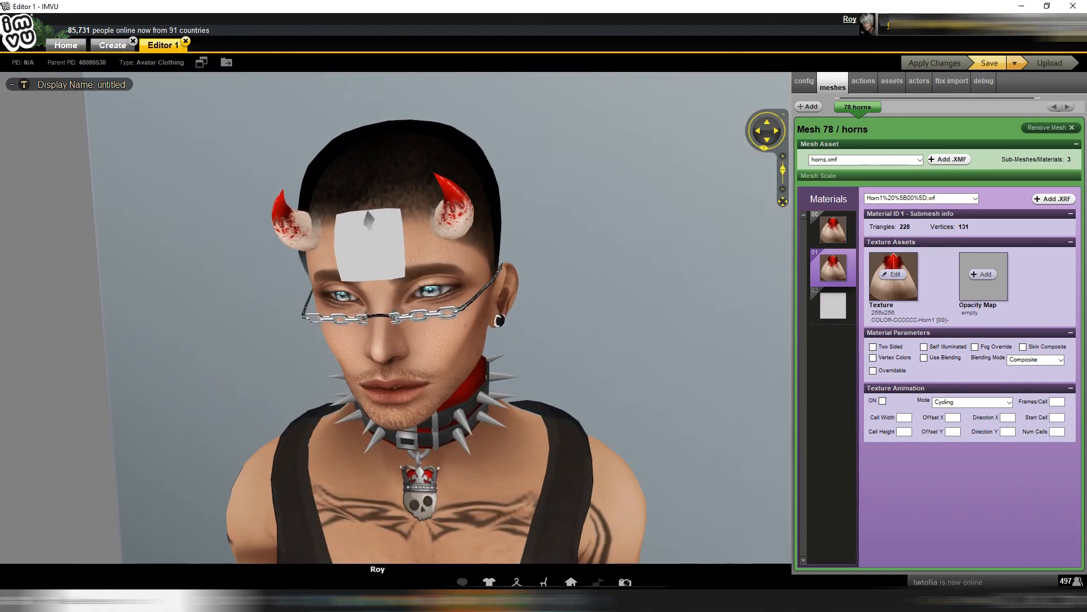
View the applied texture on the horns in IMVU, and return to GIMP with the upper merged Visible layer selected.
scroll(395, 314, down, 3)
scroll(394, 315, up, 2)
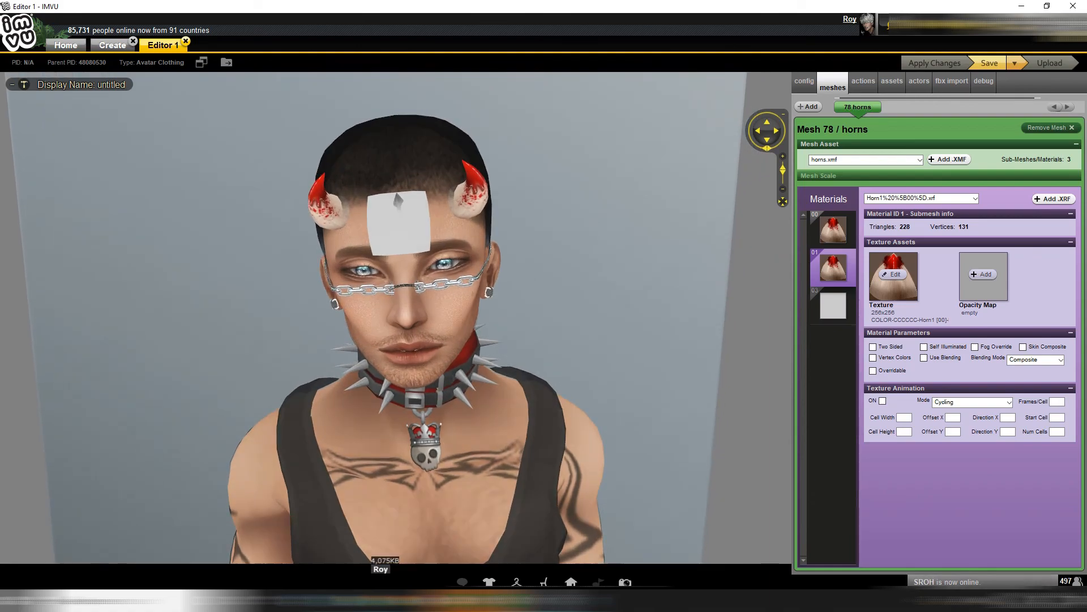
click(486, 601)
click(984, 231)
click(984, 191)
click(985, 191)
click(1038, 273)
scroll(821, 273, up, 1)
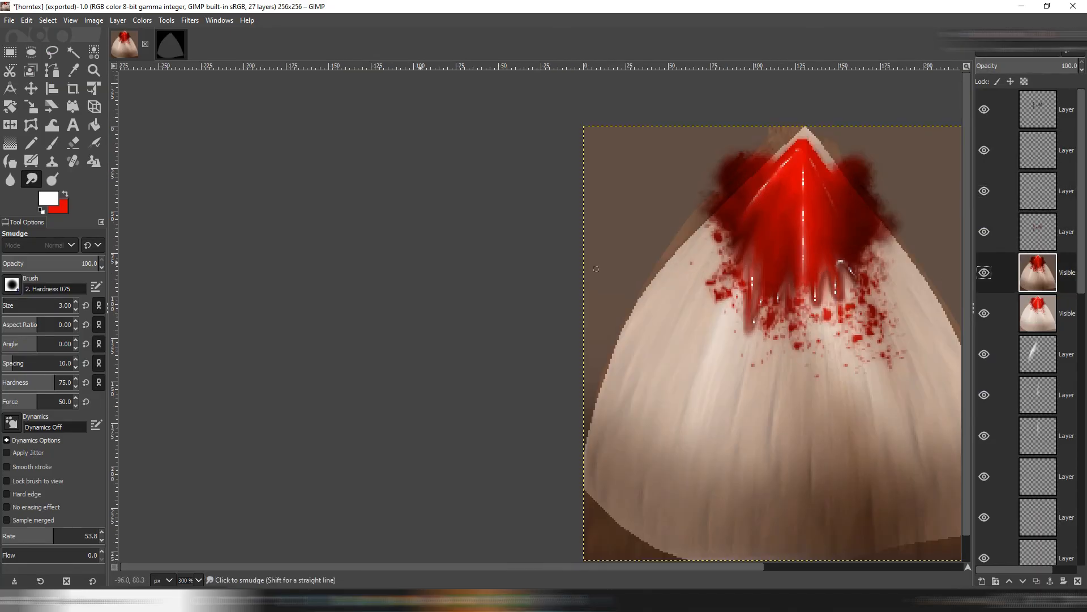
On a new layer, paint a white highlight at size 3 on the red area, smudge it softly and change the layer's blend mode.
scroll(927, 273, up, 3)
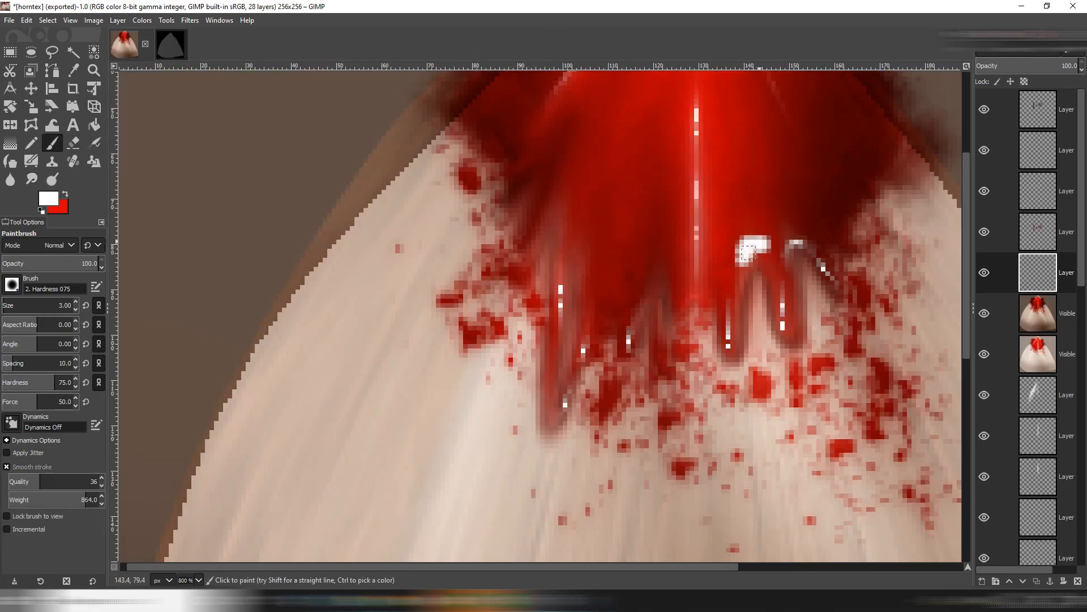
drag(760, 242, 758, 232)
key(s)
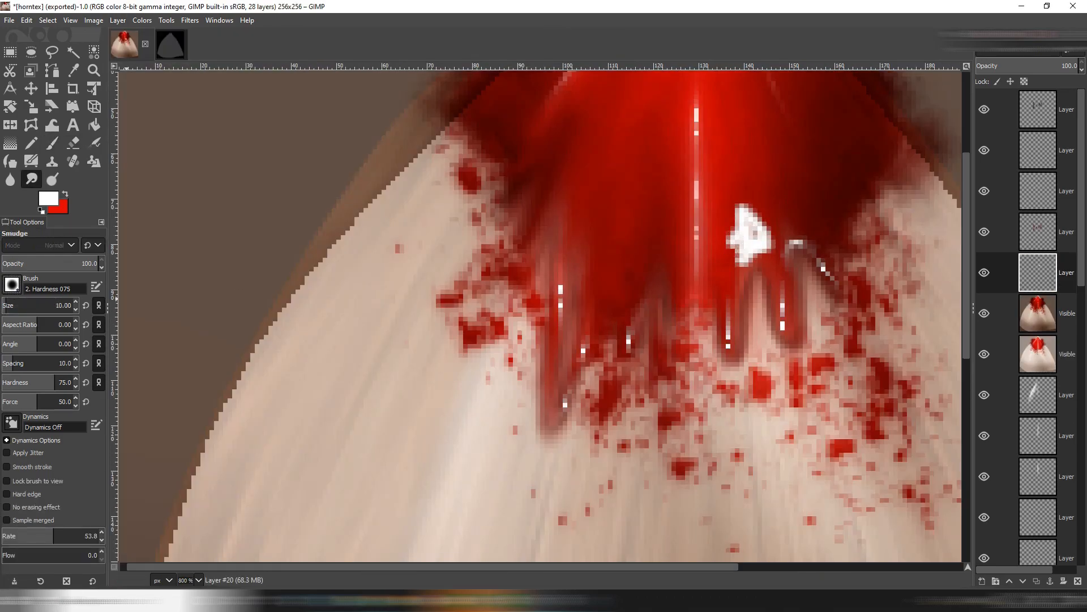
drag(689, 296, 641, 401)
key(bracketleft)
drag(701, 335, 668, 189)
mouse_move(692, 352)
mouse_down()
mouse_move(760, 351)
mouse_move(735, 303)
mouse_move(700, 147)
mouse_up()
click(1019, 50)
click(1018, 267)
Re-export the texture to D:\horntex.jpg and inspect the horns on the avatar in IMVU.
scroll(778, 327, down, 2)
scroll(769, 356, up, 2)
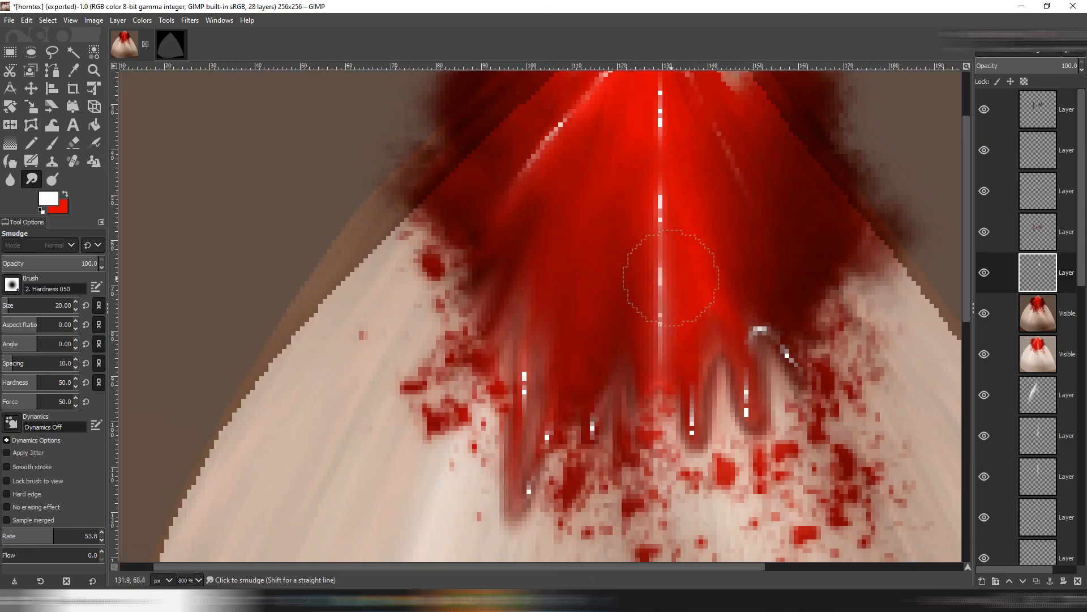
scroll(711, 316, down, 1)
key(ctrl+e)
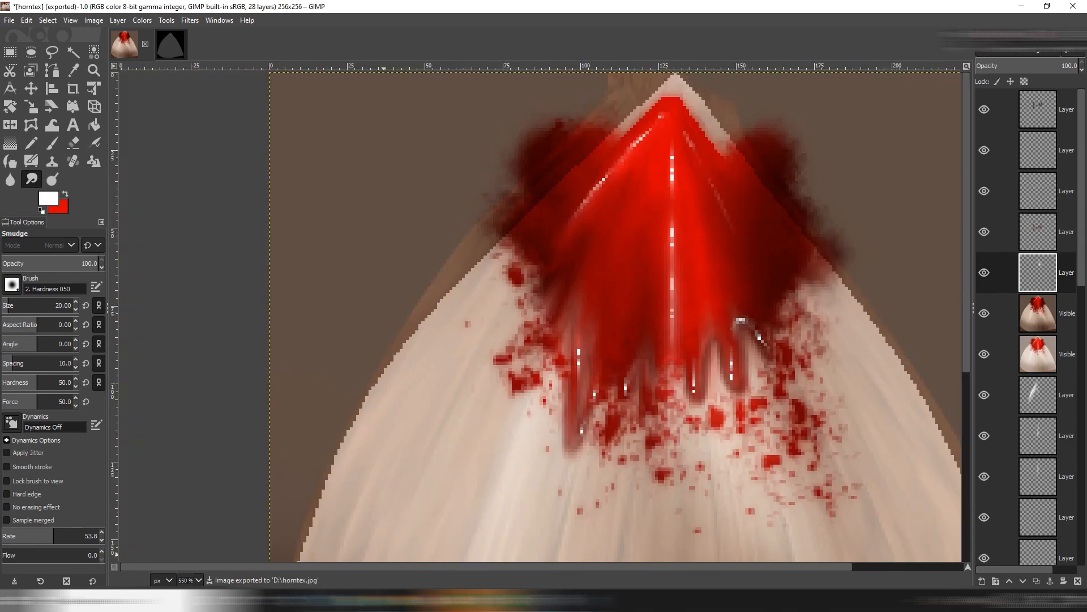
drag(750, 321, 756, 333)
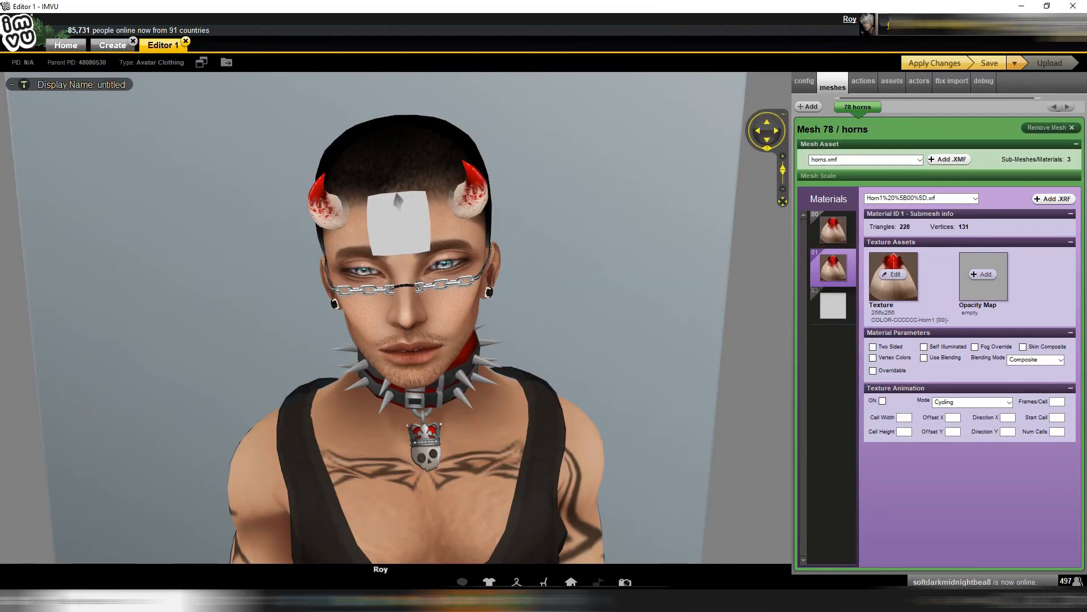
scroll(397, 317, down, 3)
scroll(396, 317, up, 5)
drag(453, 317, 431, 351)
Return to GIMP, add a transparent layer and paint short black strokes on the red area with a size 7 Paintbrush.
key(alt+Tab)
click(118, 20)
click(136, 33)
click(611, 447)
click(48, 198)
click(224, 244)
click(359, 289)
click(52, 143)
drag(690, 322, 696, 289)
drag(619, 266, 601, 344)
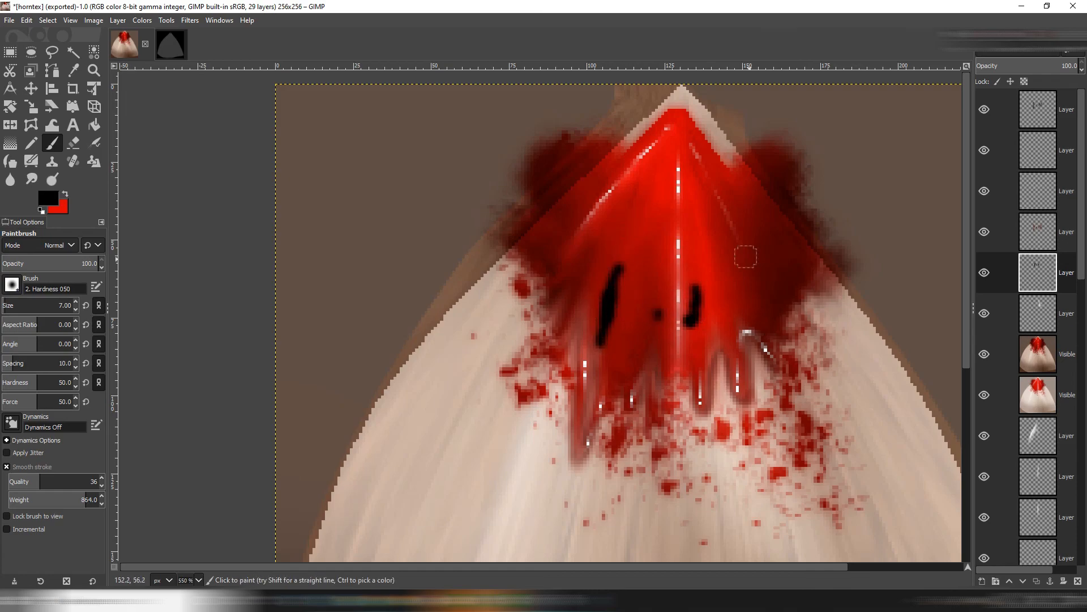
Blend the black strokes into the red with a size 31 Smudge brush and a different layer blend mode, and re-export the texture.
key(s)
drag(618, 244, 629, 343)
mouse_move(673, 121)
mouse_down()
mouse_move(704, 219)
mouse_move(695, 279)
mouse_move(719, 215)
mouse_up()
click(1018, 50)
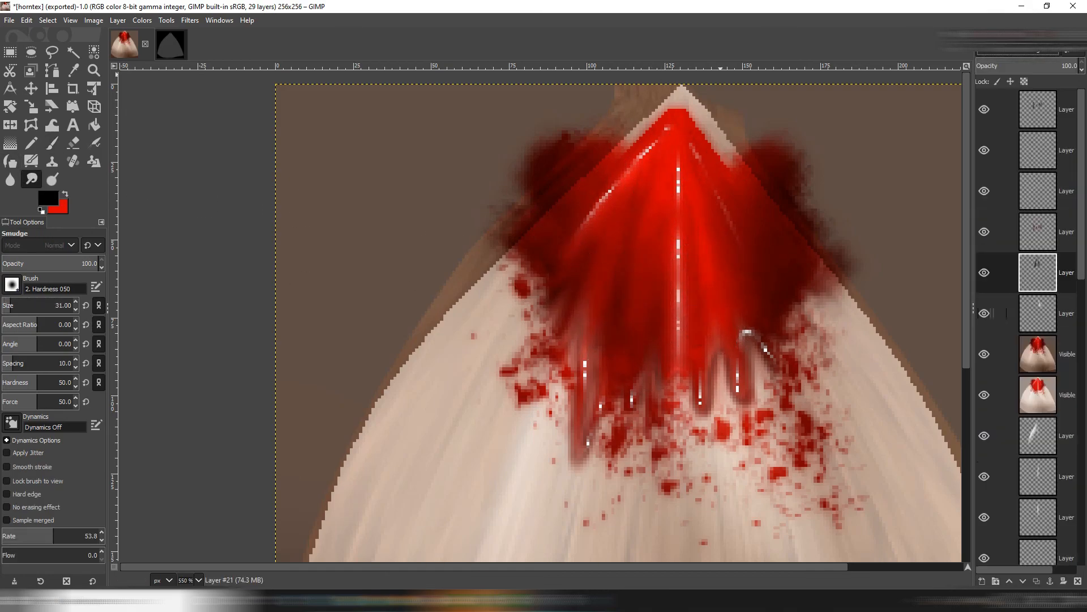
click(997, 302)
scroll(781, 316, down, 1)
key(ctrl+e)
Add another transparent layer and place single white pixel glints on the splatter spots with the Pencil at size 1.
key(ctrl+shift+n)
click(610, 443)
click(48, 198)
click(364, 250)
click(359, 289)
key(n)
scroll(732, 409, up, 2)
click(752, 385)
click(783, 377)
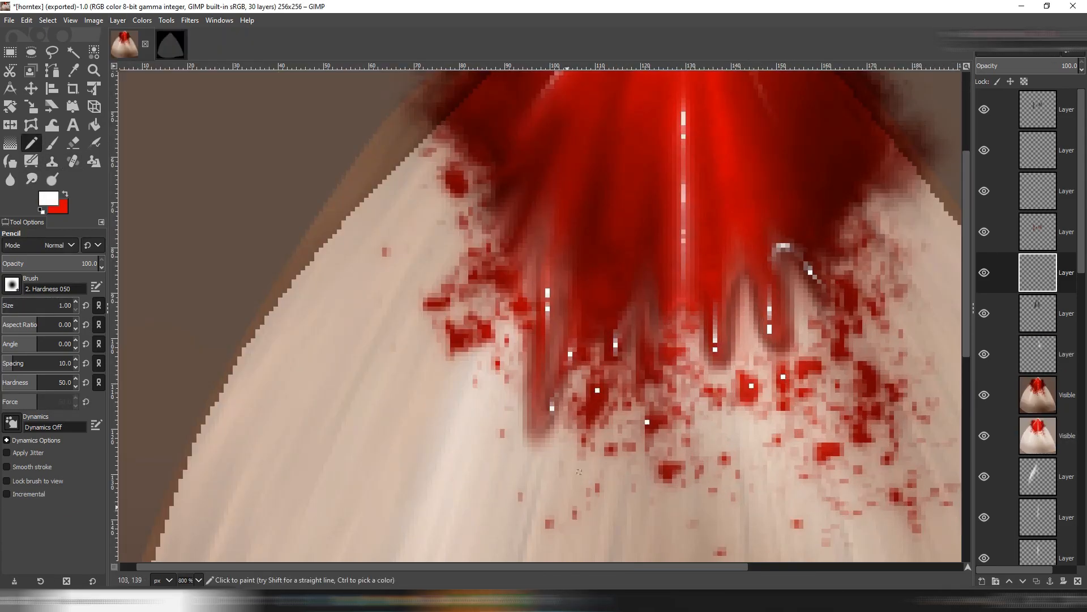
Lower the Pencil opacity to 46.2 and add fainter white pixels beside the glints on the splatter spots.
click(45, 261)
scroll(769, 360, up, 1)
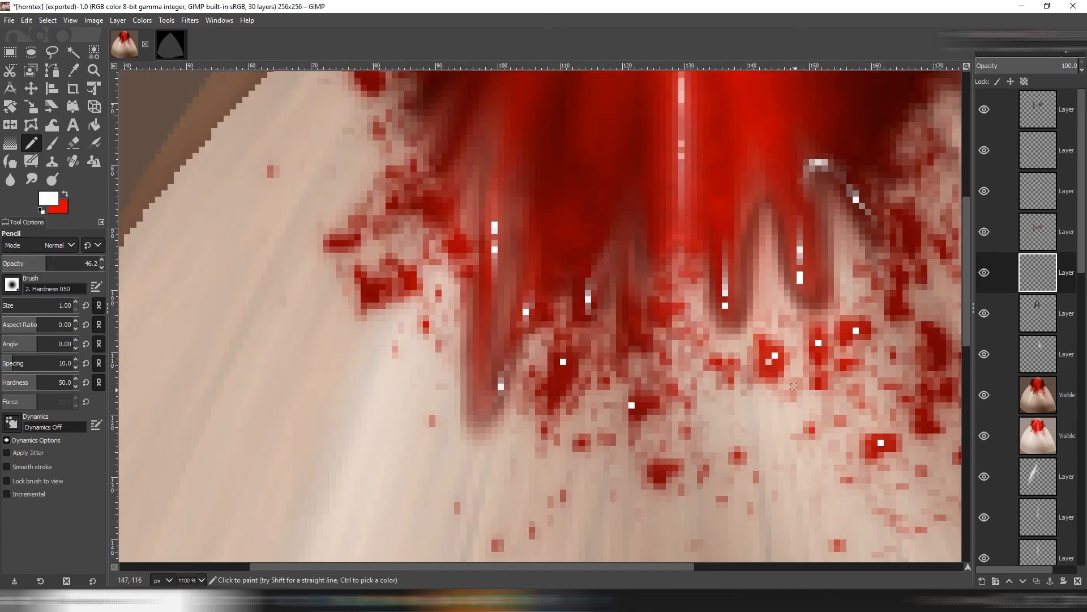
click(637, 399)
click(563, 367)
scroll(691, 415, down, 4)
Add a new layer at the top of the stack and set up a red Paintbrush with 2. Hardness 075 at size 5.
click(1039, 394)
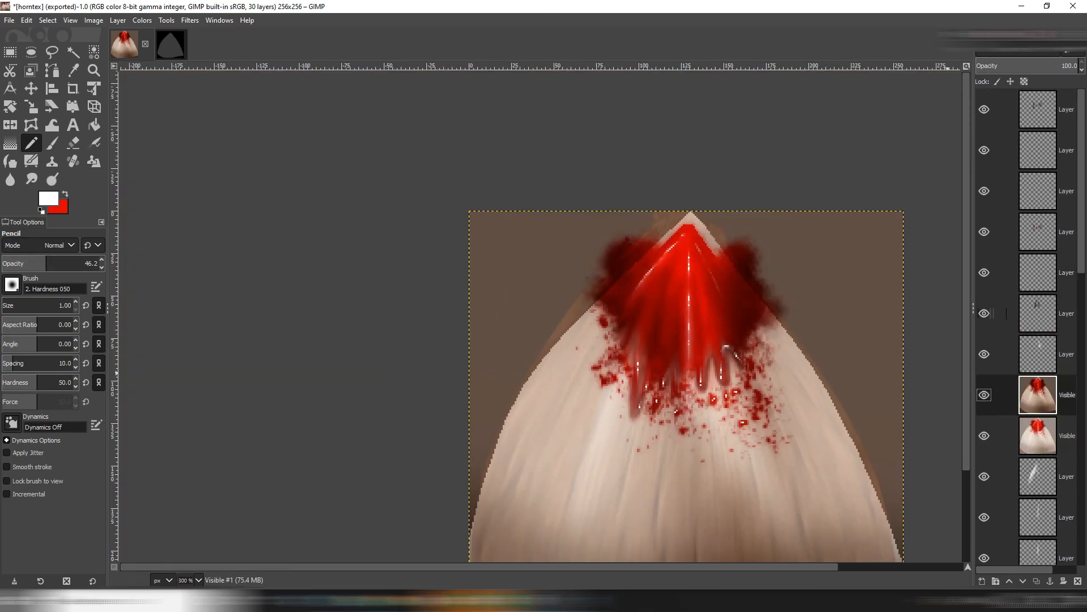
click(1038, 107)
key(x)
key(ctrl+shift+n)
key(Return)
key(p)
click(11, 284)
click(70, 318)
drag(35, 307, 3, 307)
click(5, 303)
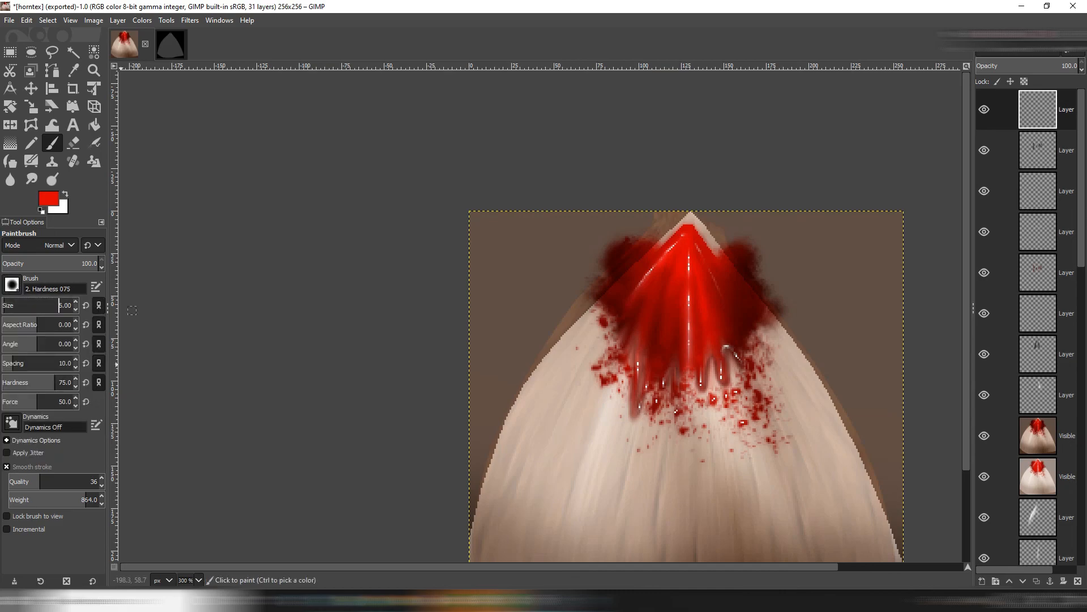
Paint connected straight red strokes over the long leftmost drip and change the layer's blend mode.
scroll(627, 406, up, 3)
click(648, 428)
shift+click(652, 302)
shift+click(656, 236)
click(657, 424)
shift+click(679, 360)
shift+click(679, 290)
shift+click(669, 275)
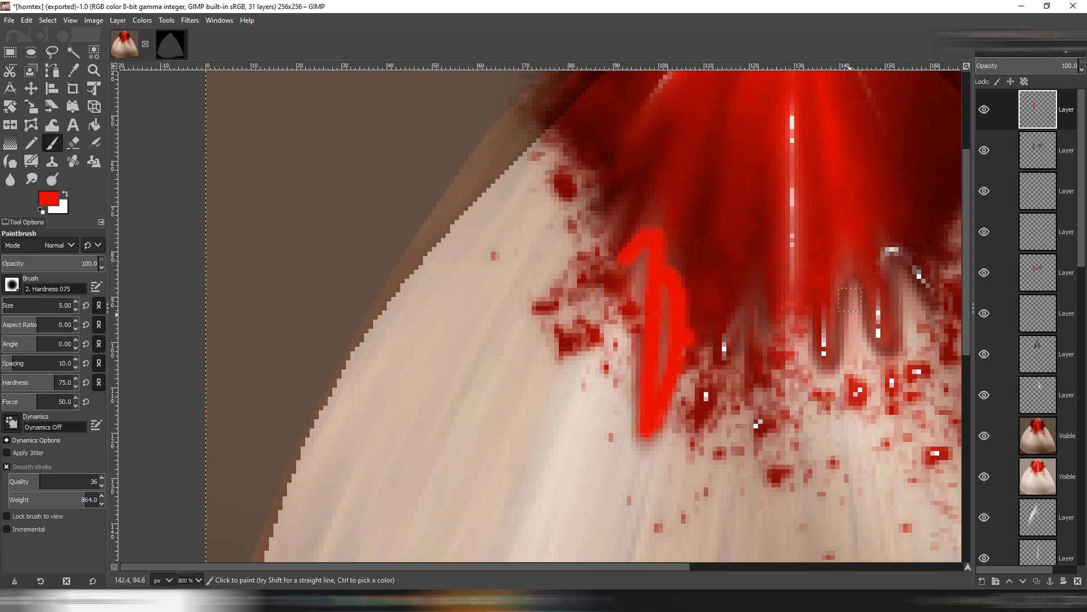
click(1019, 51)
click(1020, 282)
Smudge the red drip strokes with a size 14 brush and clean up the drip edges with the Eraser at size 1.
scroll(716, 379, down, 3)
click(31, 179)
click(7, 303)
scroll(686, 356, up, 2)
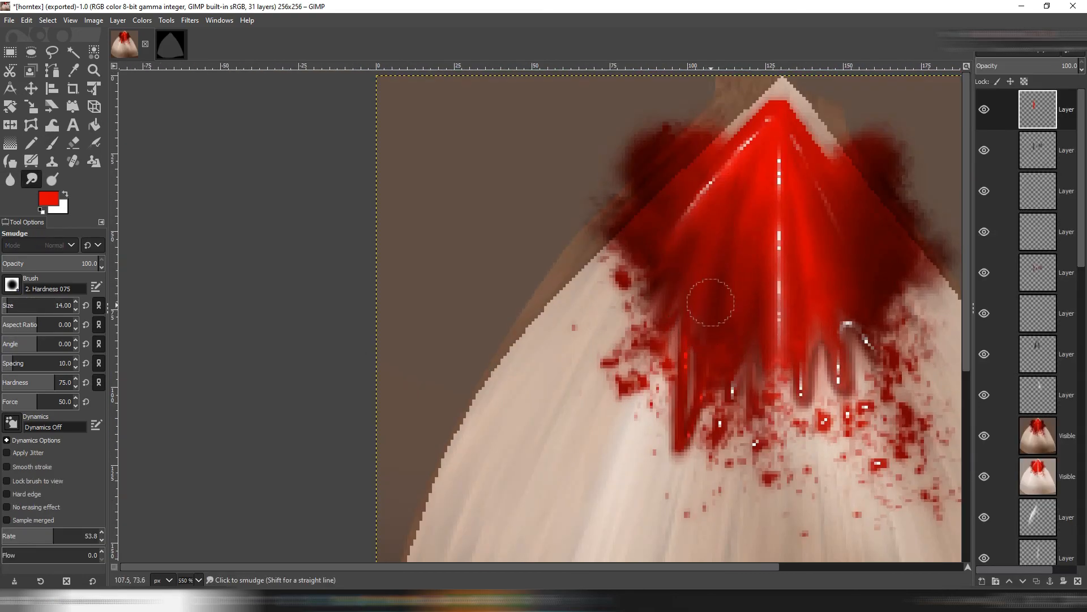
click(73, 143)
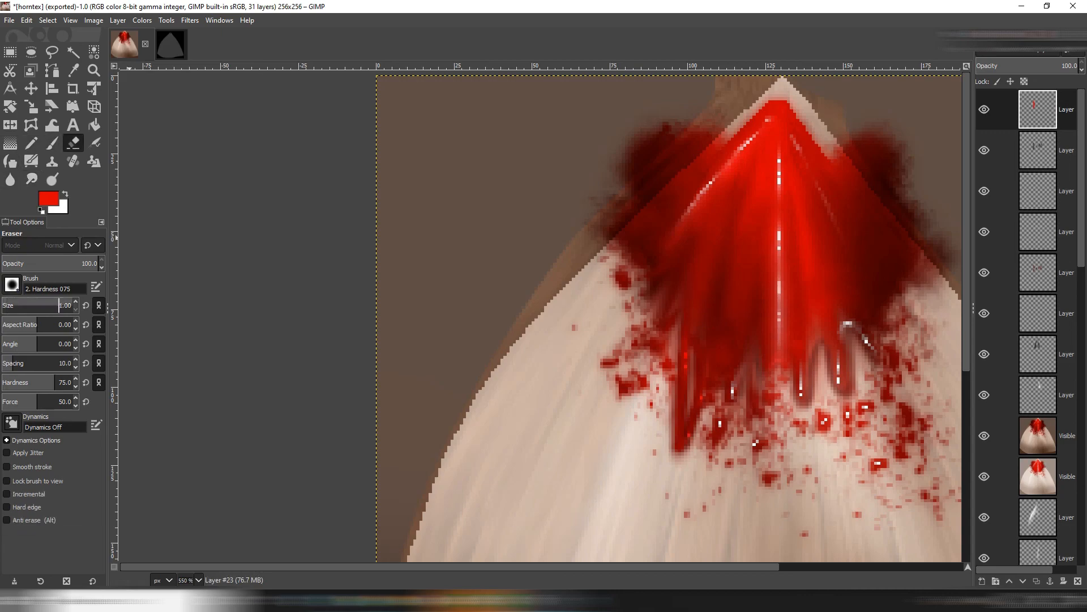
scroll(748, 371, up, 2)
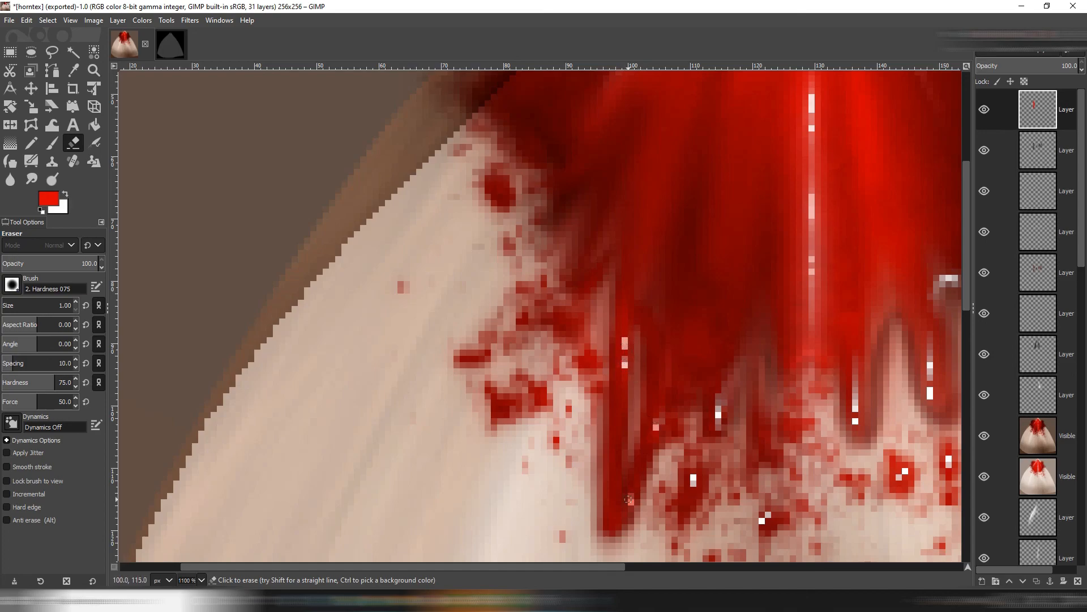
scroll(629, 499, down, 4)
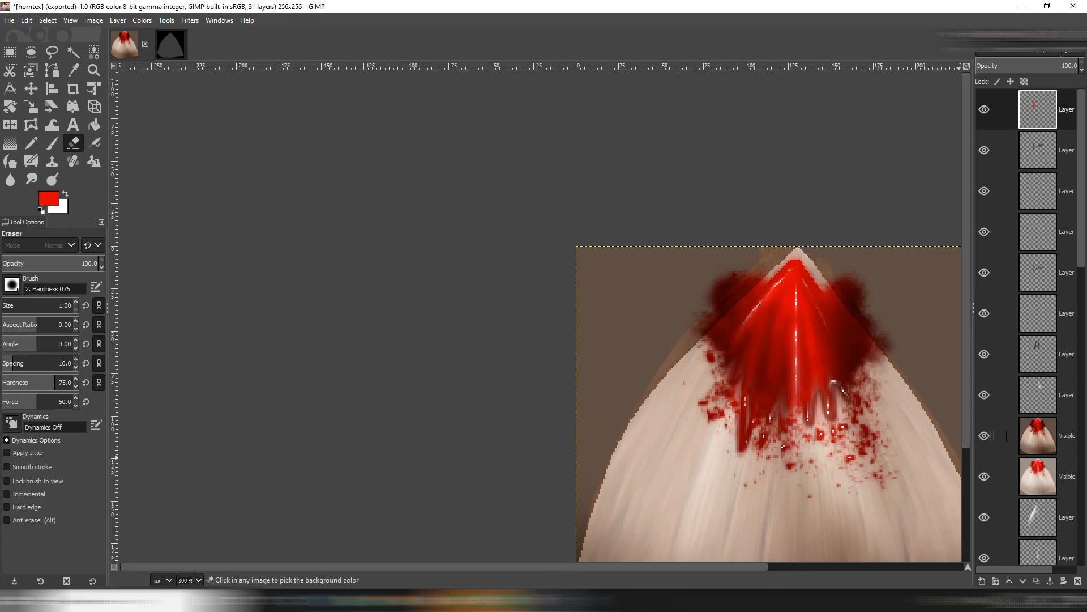
On a new transparent layer, dab red over the splatter spots with a size 3 2. Hardness 100 brush and change the layer's blend mode.
click(118, 20)
click(138, 35)
click(613, 447)
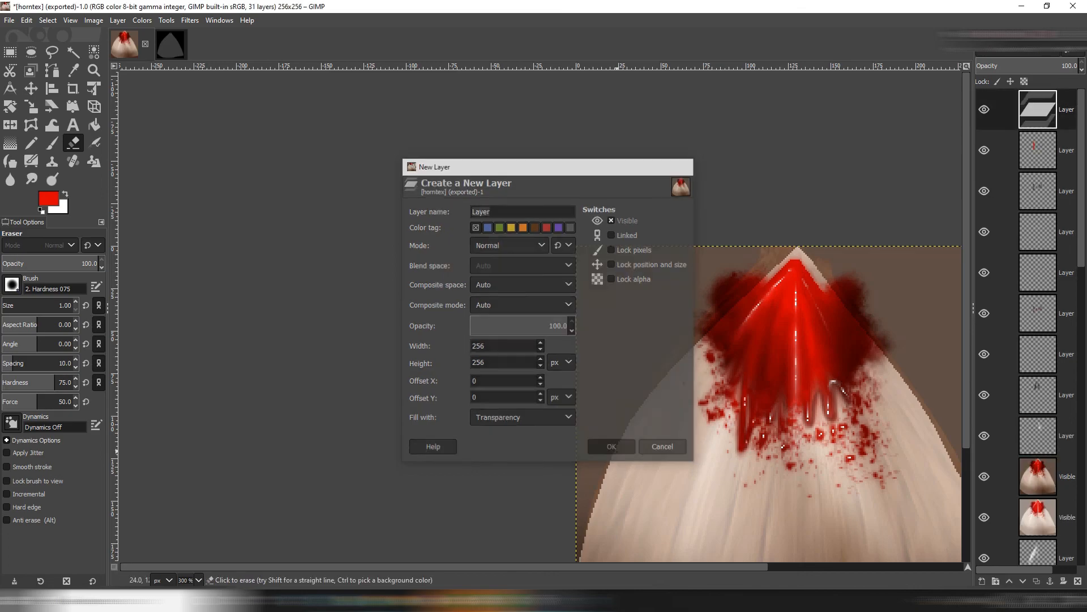
key(p)
key(4)
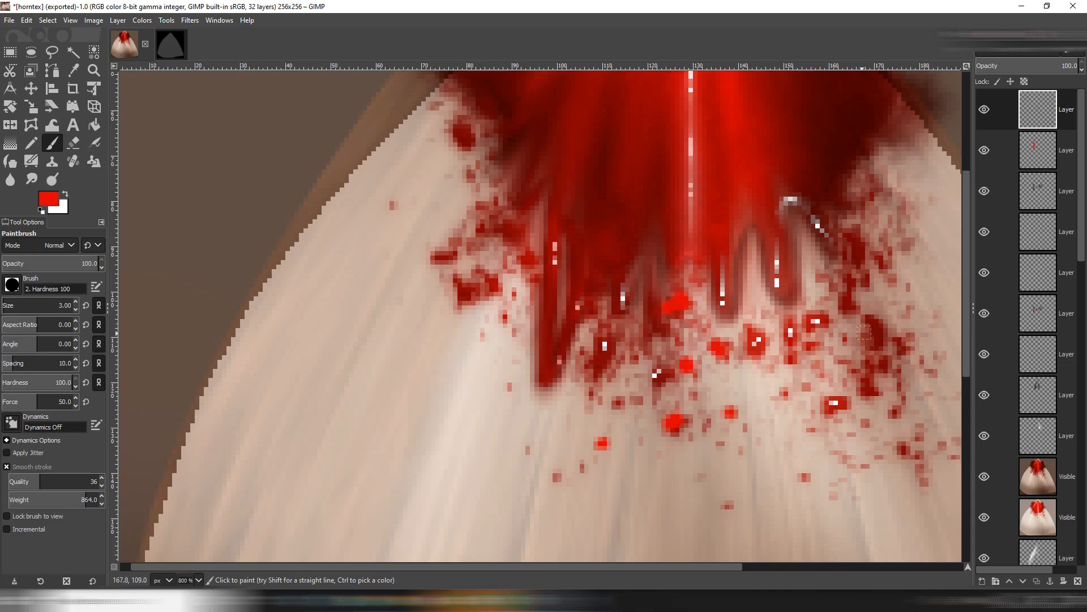
scroll(785, 410, down, 3)
click(1018, 53)
click(1006, 246)
scroll(848, 322, down, 1)
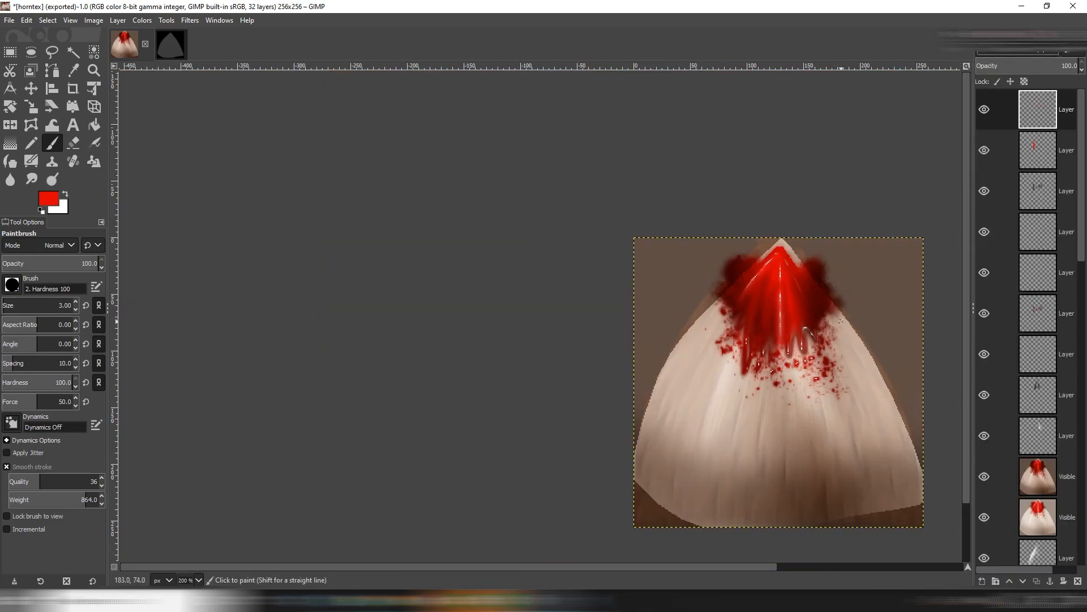
Re-export the texture to D:\horntex.jpg, reload it into horn material 01 in IMVU and orbit around the head to check it.
scroll(813, 351, up, 3)
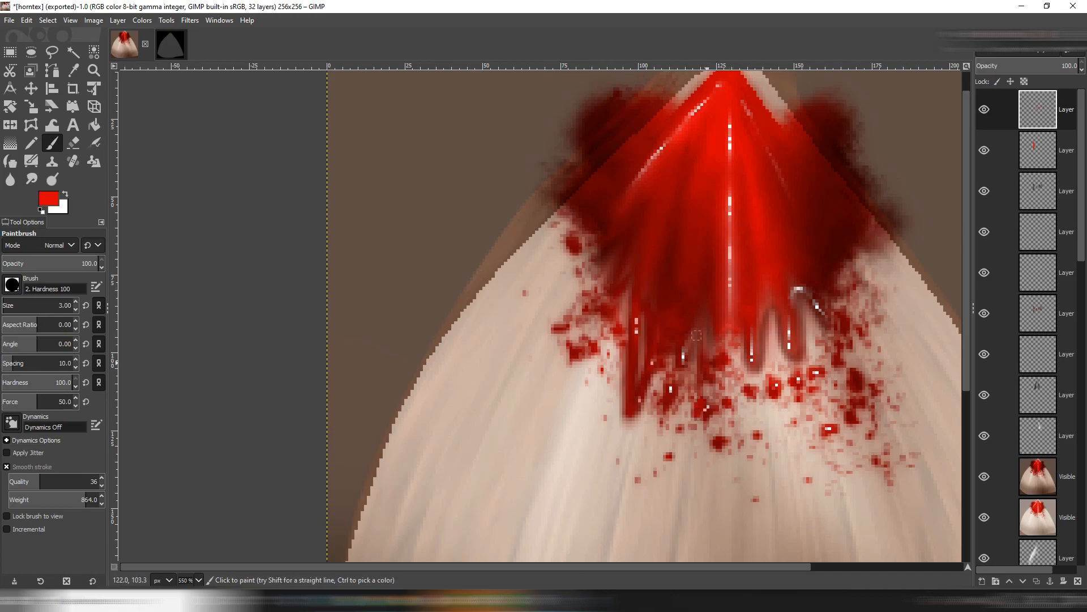
scroll(696, 335, down, 2)
scroll(786, 464, down, 1)
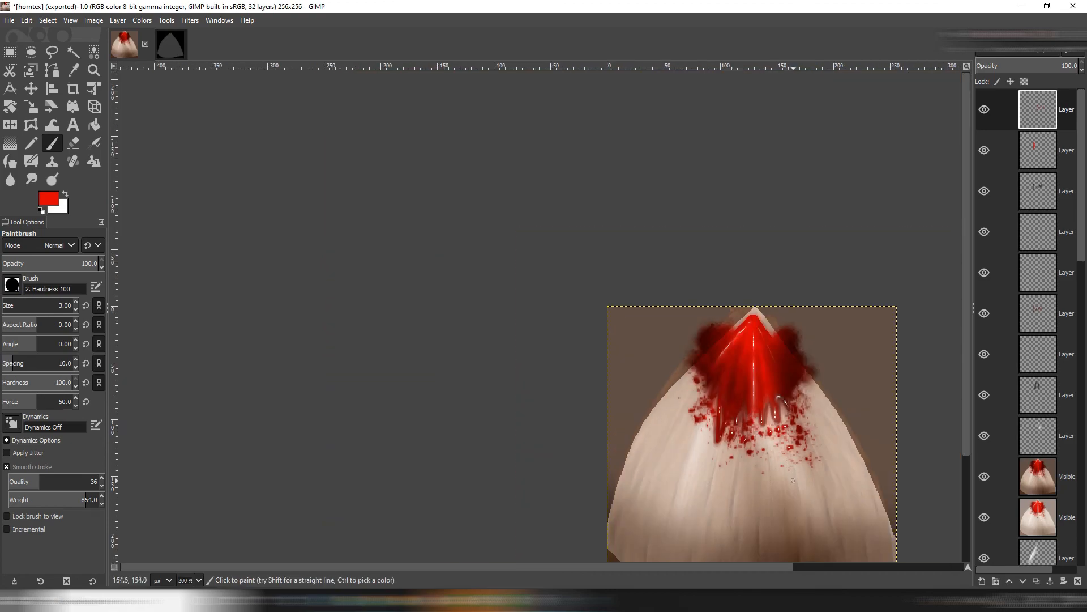
key(ctrl+e)
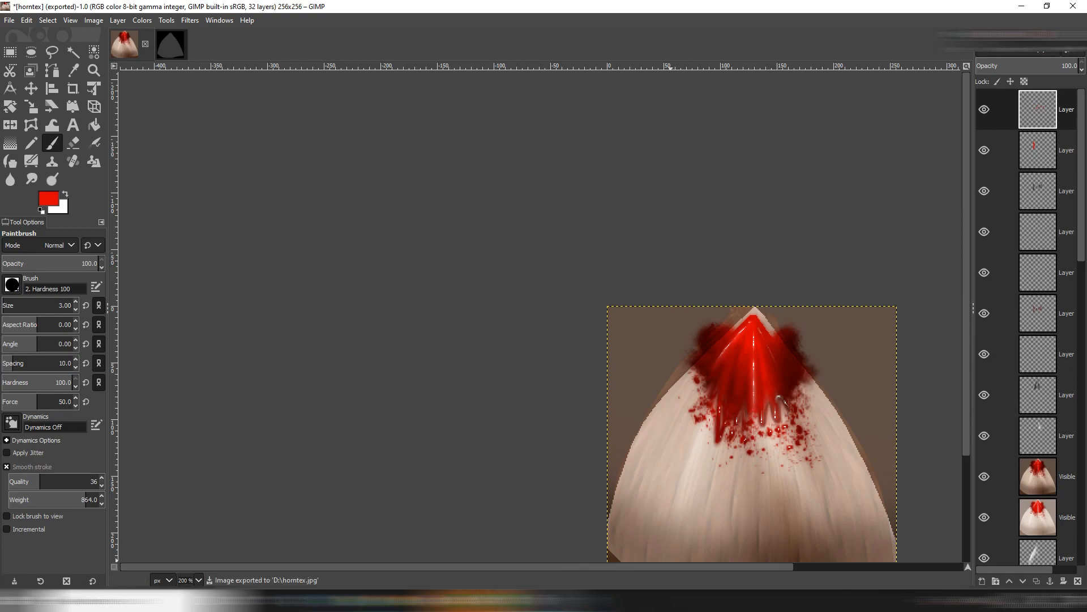
key(alt+Tab)
click(894, 274)
double_click(226, 85)
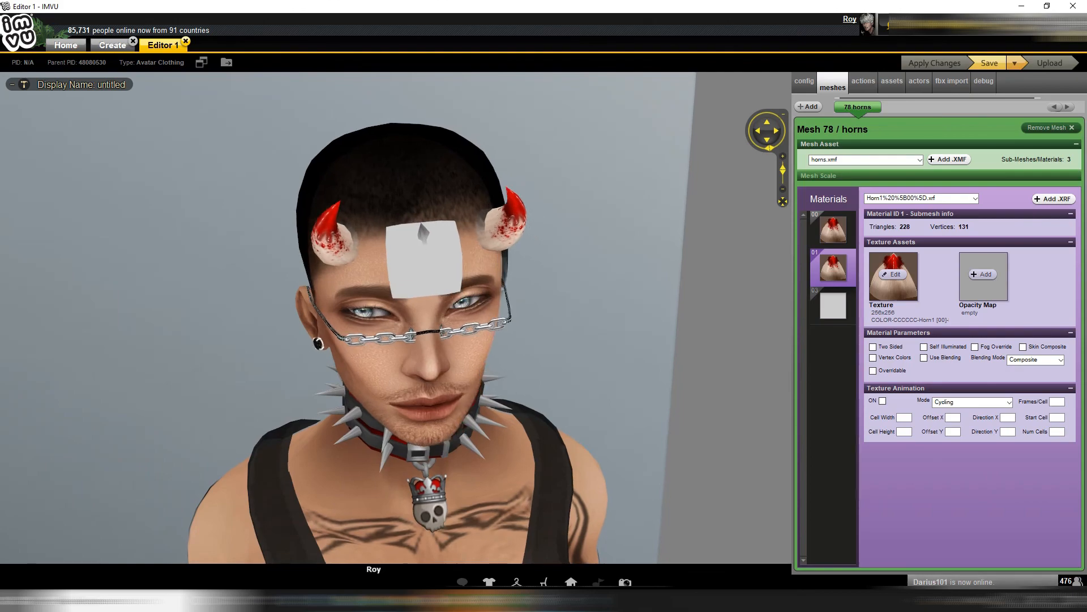
mouse_move(397, 318)
mouse_down()
mouse_move(541, 318)
mouse_move(448, 323)
mouse_up()
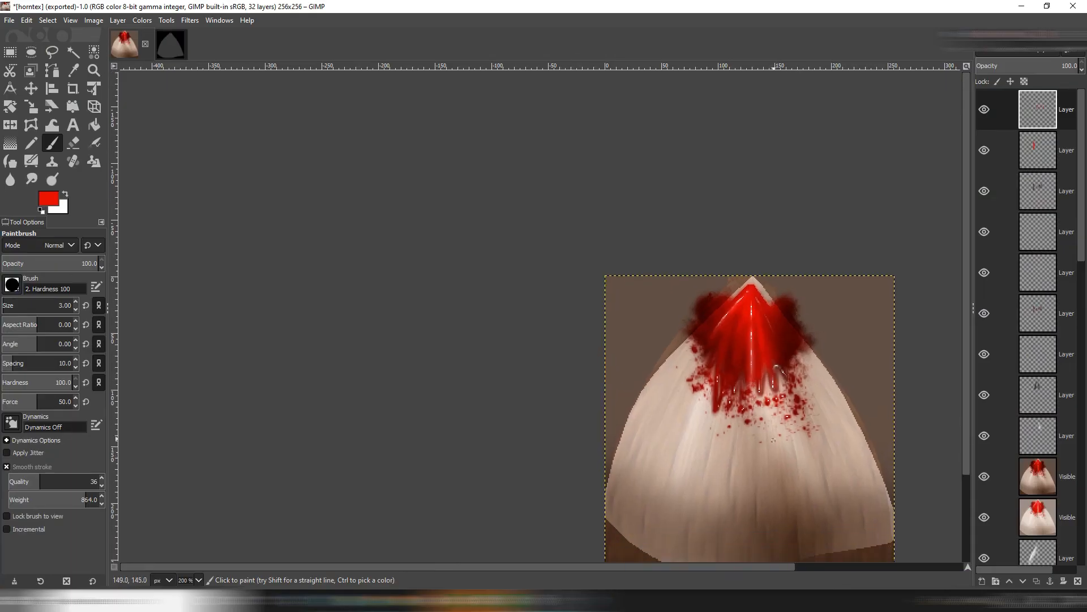
In GIMP, create a layer from the visible image and paste a freehand-selected patch of the beige horn as a new layer.
click(118, 20)
click(141, 47)
click(52, 52)
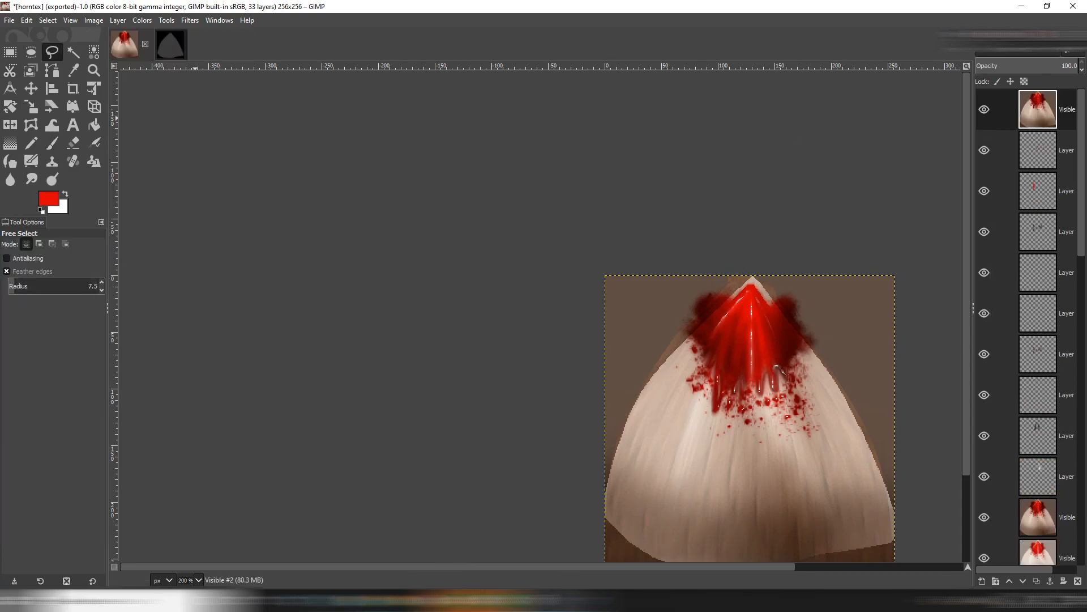
scroll(695, 424, up, 2)
click(660, 359)
click(661, 359)
key(ctrl+c)
key(ctrl+v)
click(118, 21)
click(142, 34)
Move the pasted beige patch onto the red area beside the central highlight and expand its layer to the image size.
click(31, 89)
drag(647, 410, 766, 278)
right_click(1061, 98)
click(1011, 277)
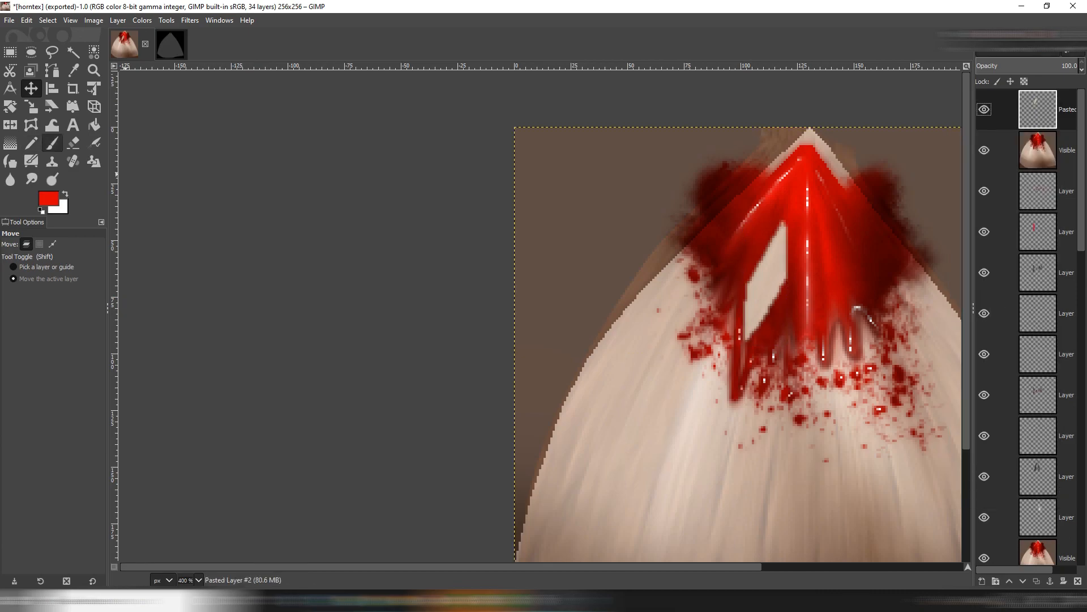
Erase the edges of the beige patch with a size 7 Eraser to trim it to a thin tapered gap.
click(73, 144)
click(755, 346)
shift+click(784, 283)
shift+click(783, 228)
shift+click(752, 263)
shift+click(740, 314)
scroll(740, 313, up, 1)
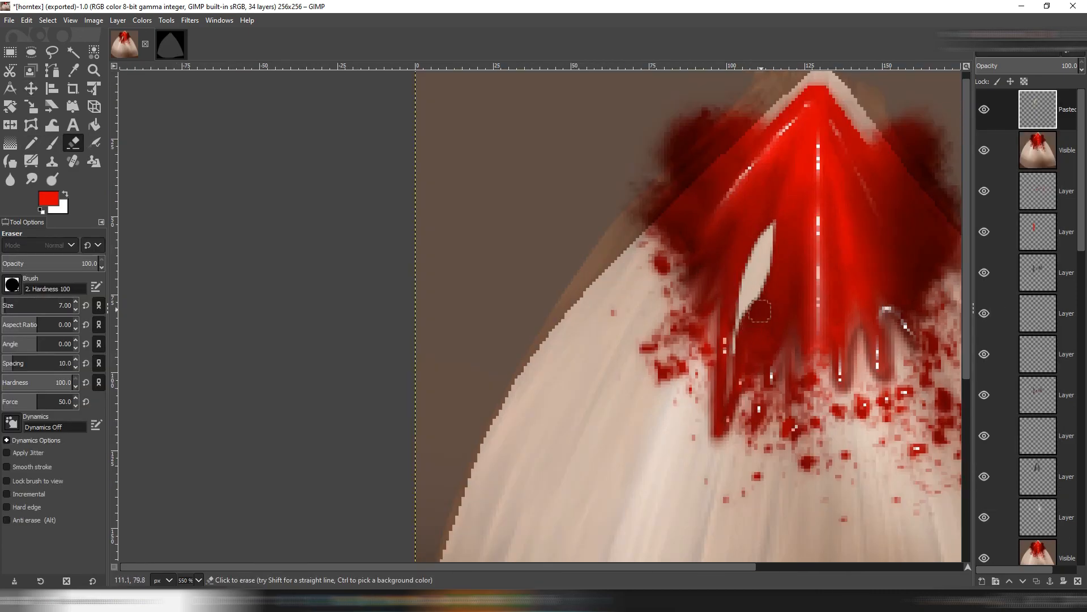
scroll(809, 301, down, 2)
scroll(799, 295, up, 1)
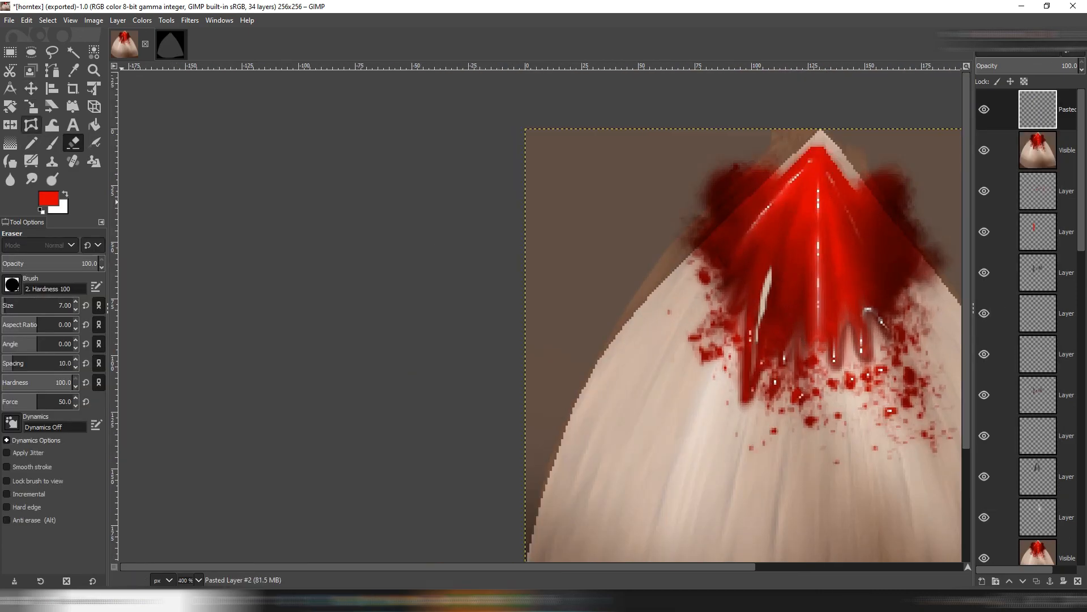
Pick the beige horn colour and paint more elongated gaps on both sides of the central highlight with the Paintbrush.
click(52, 143)
scroll(722, 305, up, 2)
ctrl+click(810, 299)
drag(826, 376, 859, 289)
scroll(867, 300, down, 2)
scroll(868, 324, up, 2)
drag(839, 344, 819, 377)
scroll(851, 354, down, 3)
scroll(897, 333, up, 2)
drag(885, 319, 881, 256)
scroll(898, 277, down, 1)
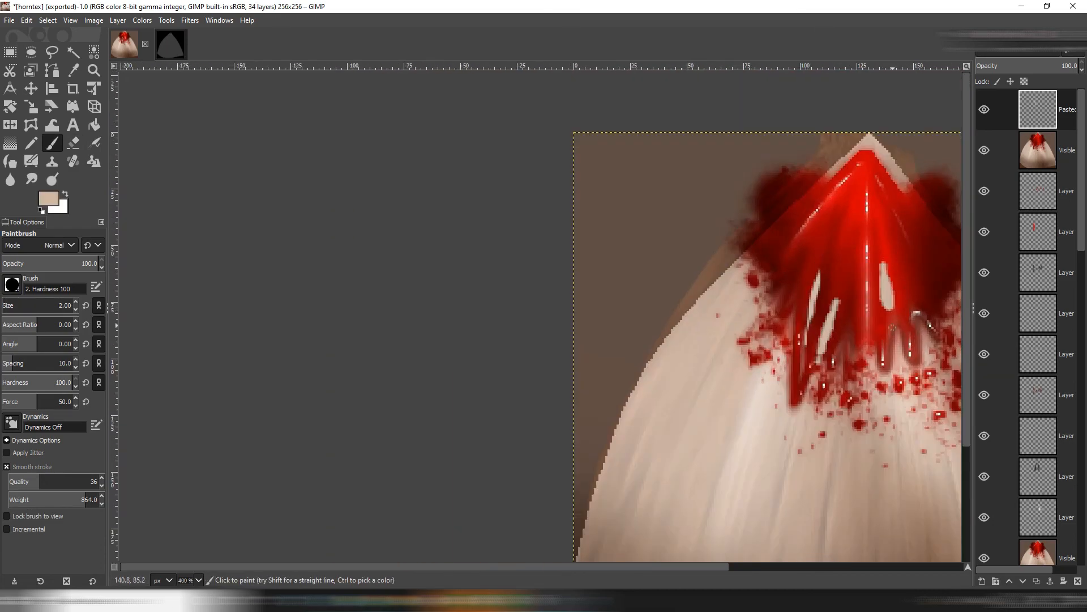
Add fine beige slivers along the leftmost drip at brush size 1 and smudge the gap ends with a size 4 brush.
scroll(807, 354, up, 1)
key(bracketleft)
scroll(799, 374, up, 2)
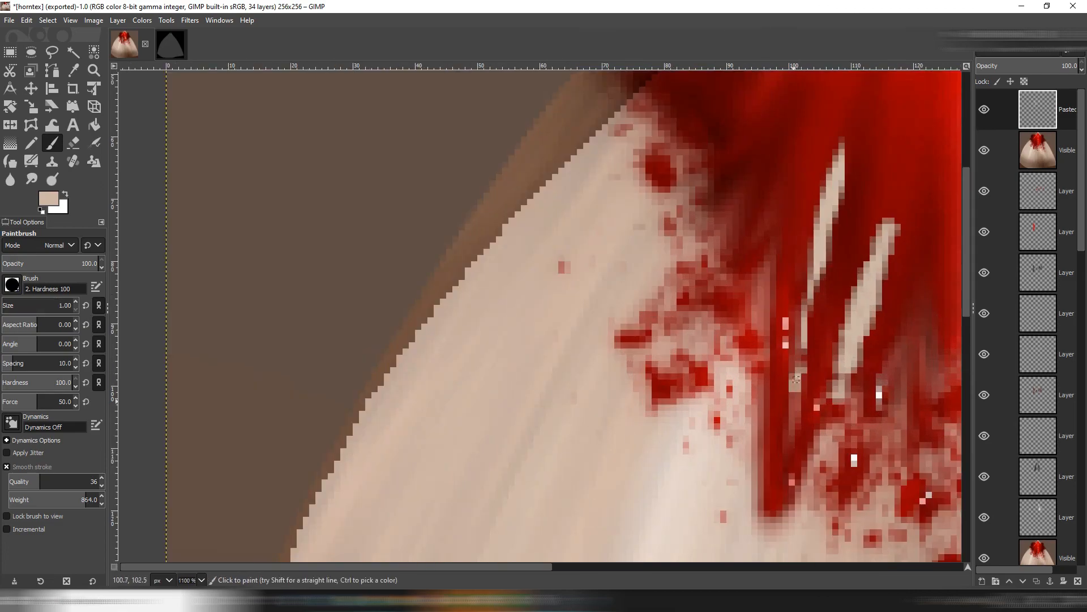
key(s)
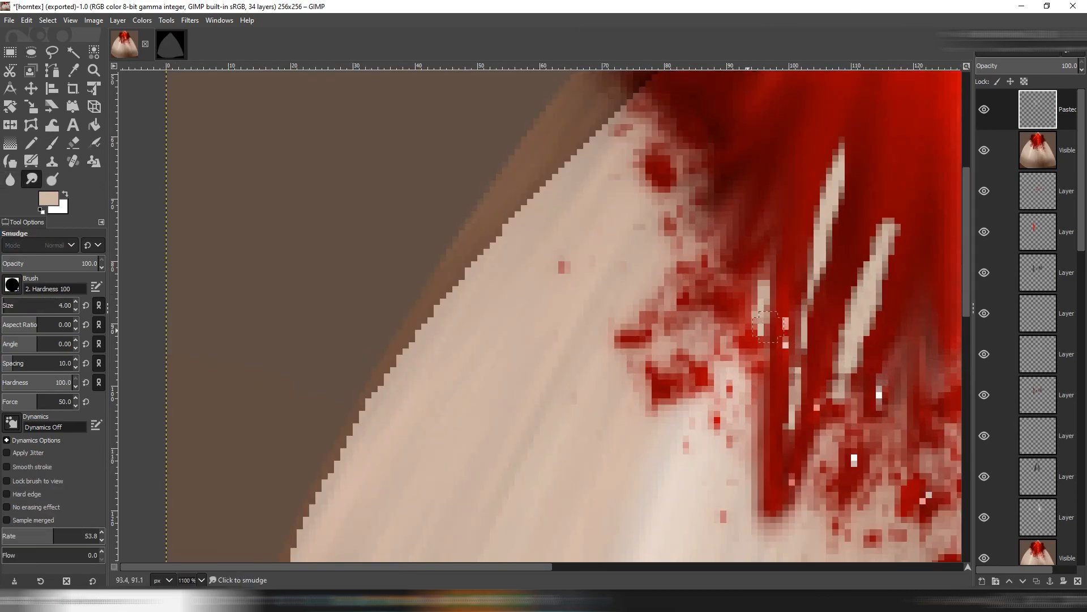
drag(767, 300, 770, 275)
drag(885, 245, 892, 206)
scroll(915, 226, down, 4)
scroll(922, 176, up, 2)
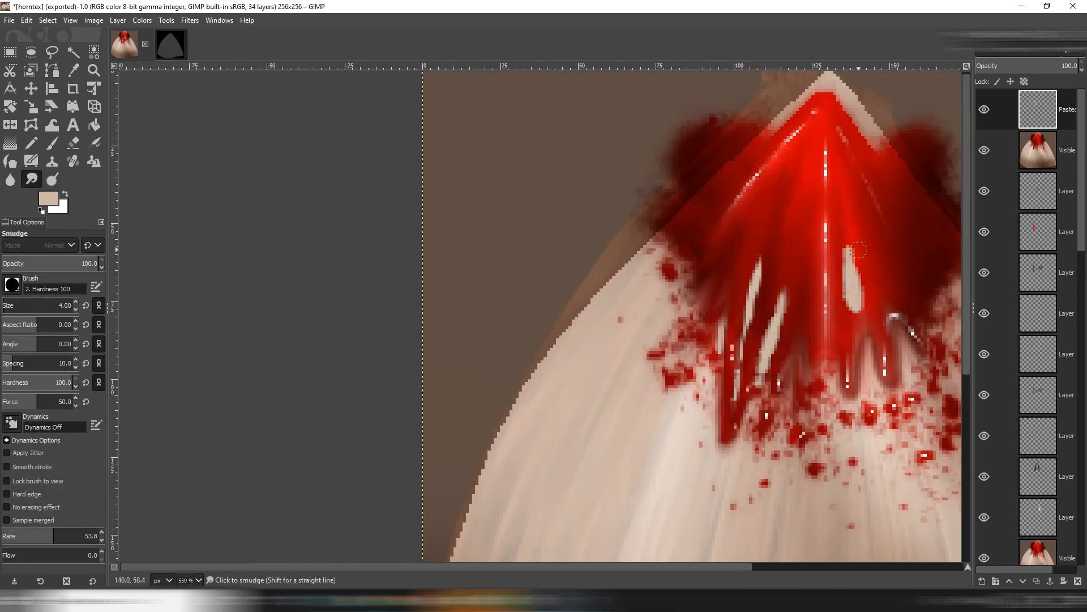
Add a copy of the beige gap layer, and darken and blur the lower of the two pasted layers.
key(ctrl+v)
click(143, 20)
click(161, 323)
drag(439, 229, 359, 229)
click(483, 287)
click(190, 21)
click(369, 97)
click(486, 313)
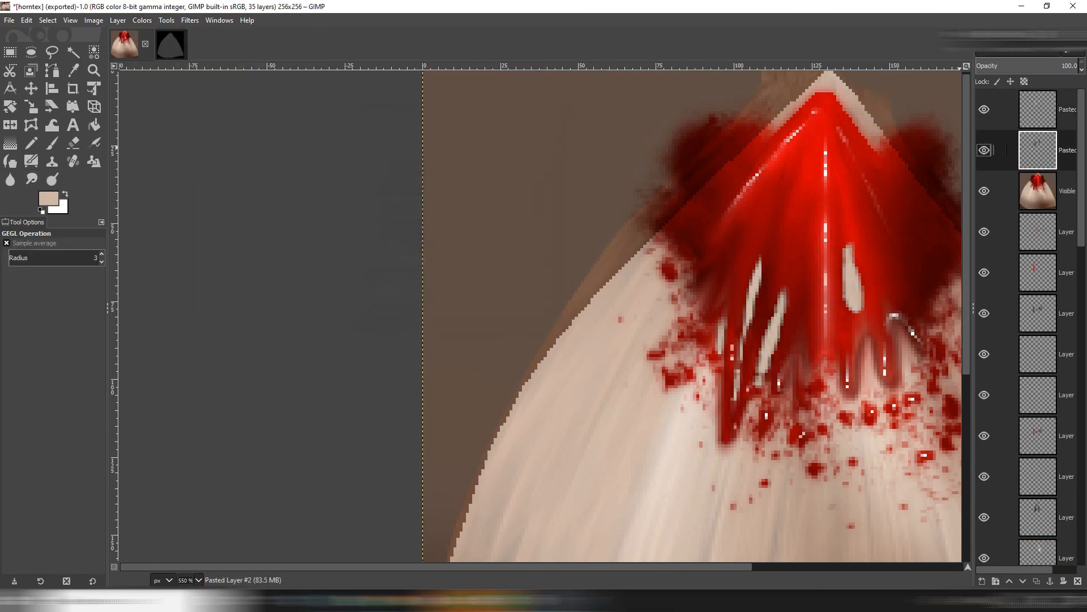
Paste another copy of the beige gaps between the existing pasted layers and soften it with Gaussian Blur.
scroll(910, 209, down, 1)
scroll(911, 203, down, 1)
key(ctrl+v)
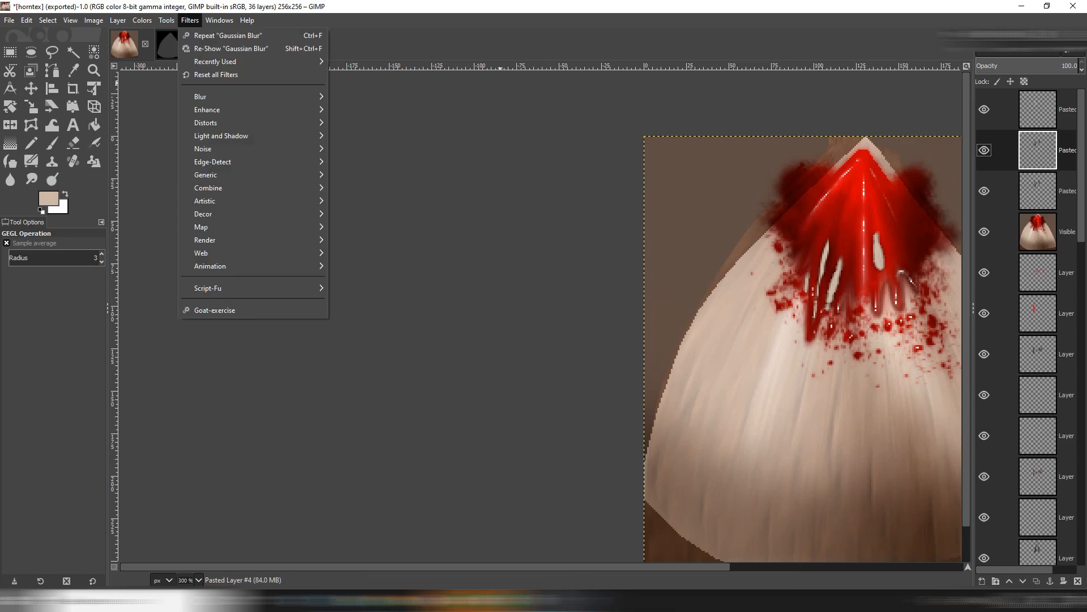
click(189, 20)
mouse_move(204, 86)
click(368, 96)
click(484, 313)
click(1034, 192)
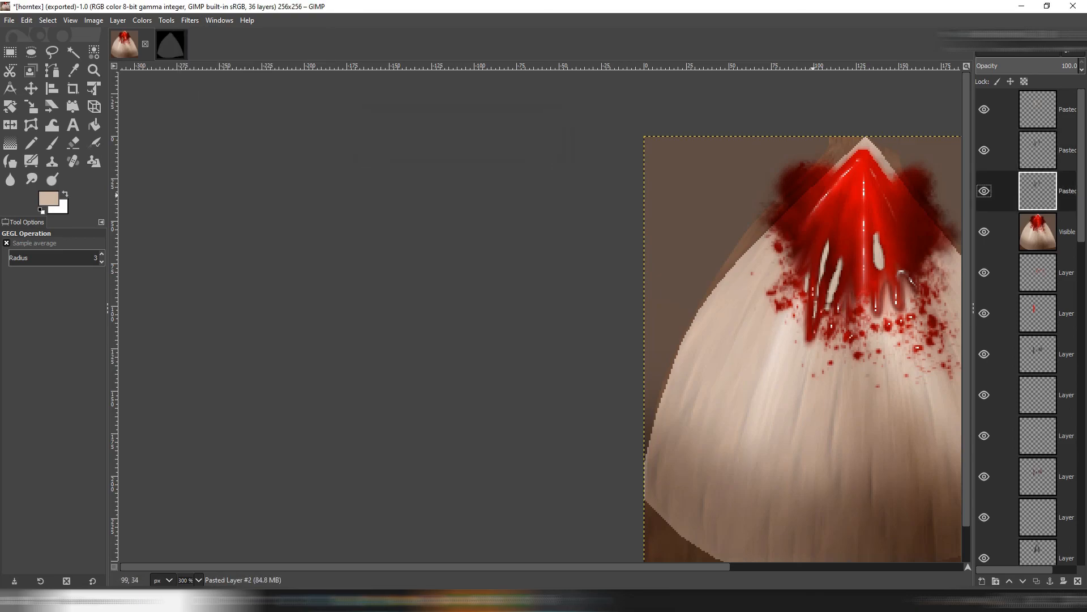
Paste a further copy of the beige gaps at the top of the stack, emboss it and change its blend mode.
click(1037, 109)
key(ctrl+v)
click(190, 20)
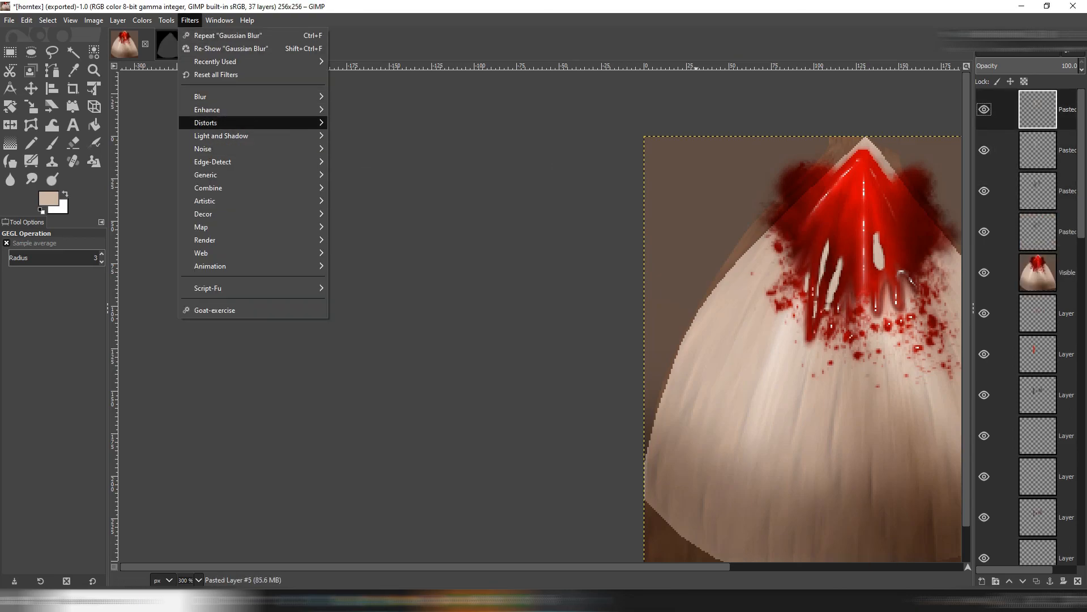
mouse_move(206, 122)
click(363, 135)
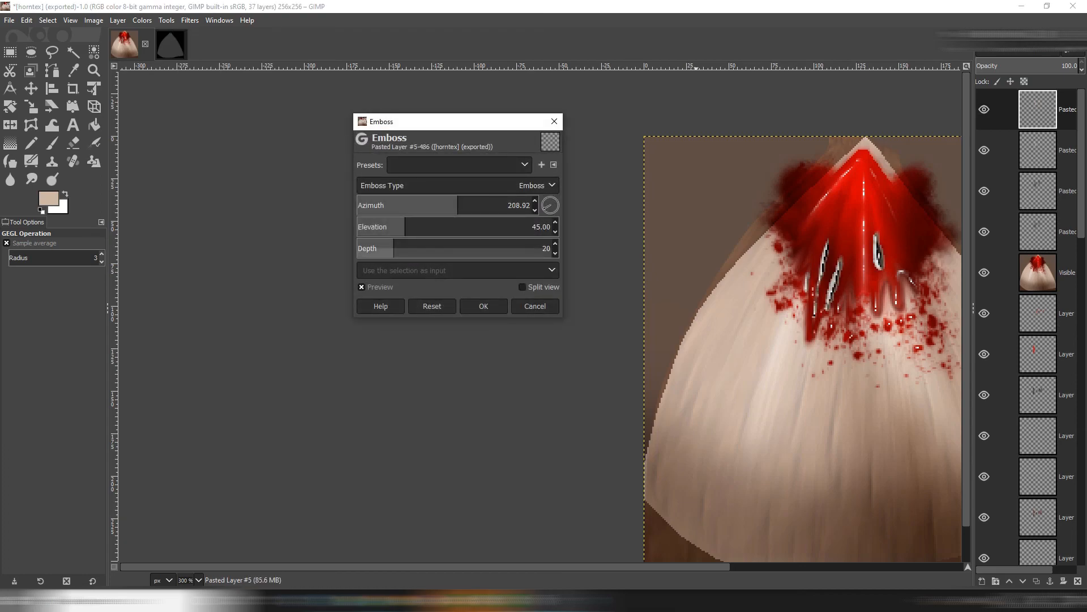
drag(544, 209, 544, 211)
mouse_move(447, 223)
mouse_down()
mouse_move(490, 224)
mouse_move(425, 226)
mouse_move(452, 227)
mouse_up()
click(483, 306)
click(1019, 50)
click(997, 301)
Apply a Gaussian Blur to the embossed gap layer.
click(190, 20)
mouse_move(205, 97)
click(346, 96)
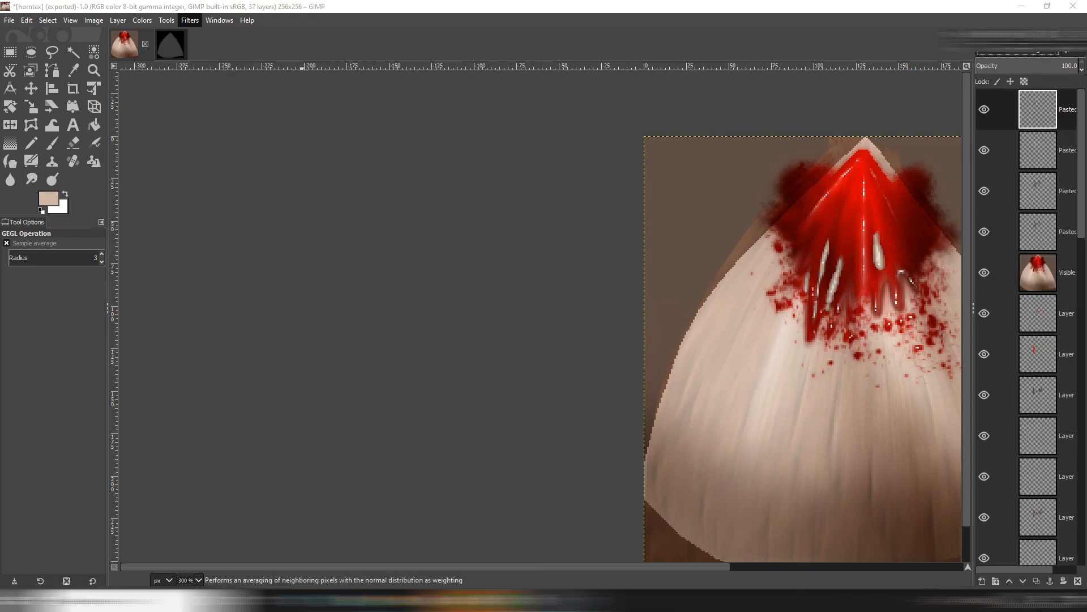
scroll(448, 213, down, 1)
click(483, 314)
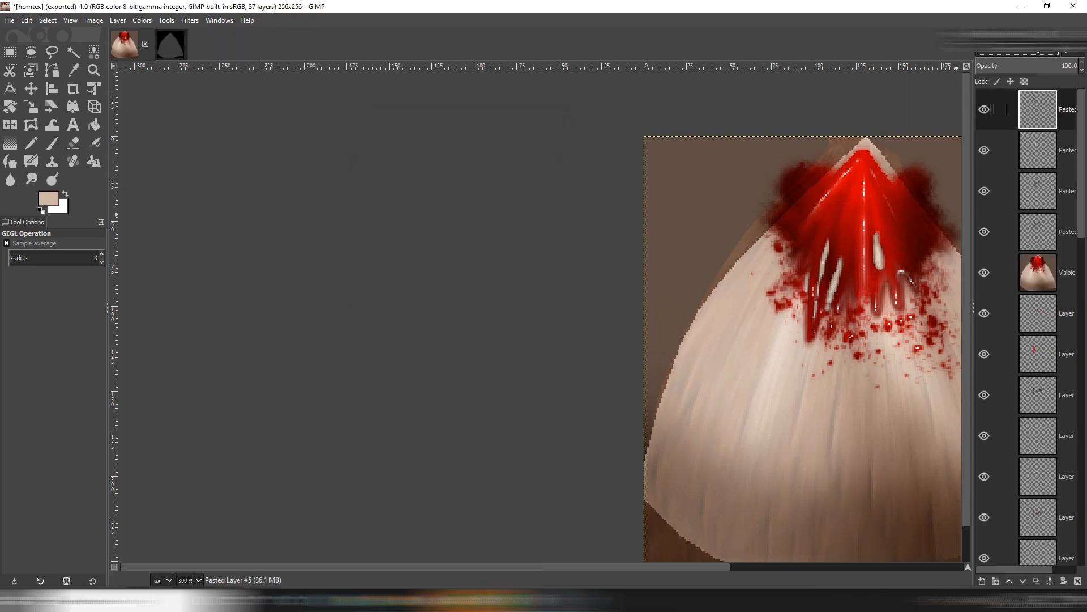
Lower the opacity of the pasted layer beneath the embossed one to 56.6.
click(1041, 150)
drag(1049, 65, 1024, 65)
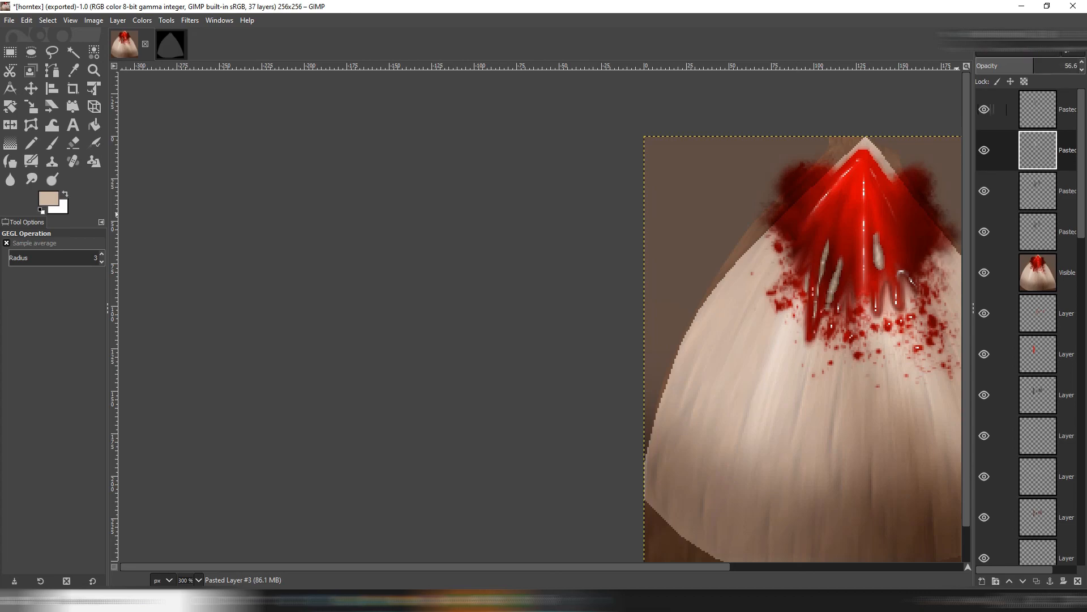
drag(699, 417, 668, 410)
Switch to IMVU, apply the changes to the product and inspect the horns on the avatar from the front.
key(alt+Tab)
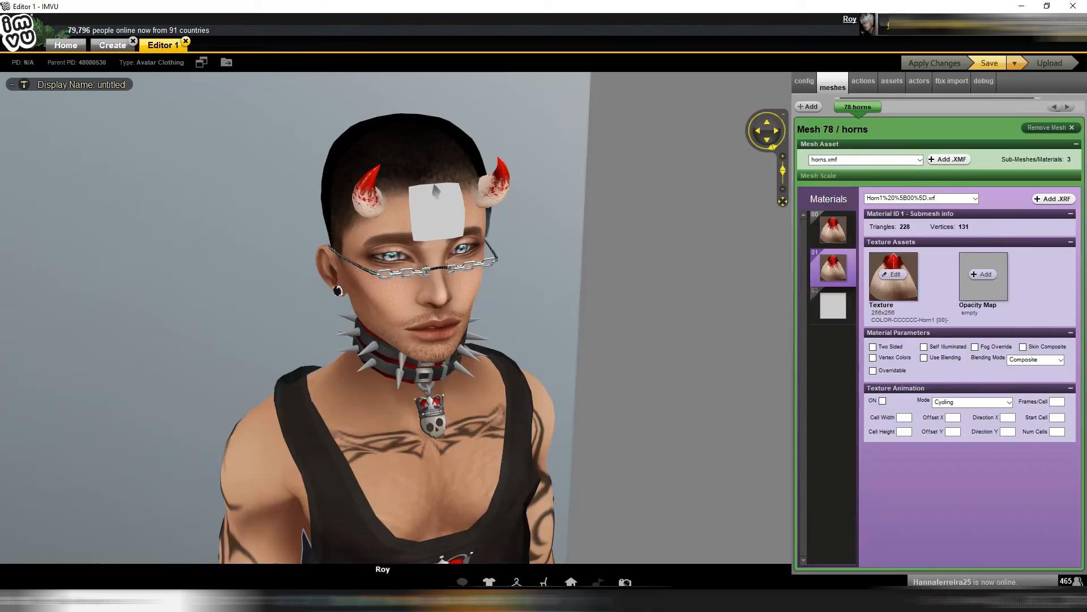
key(alt+Tab)
key(alt+Tab)
click(935, 63)
drag(448, 272, 402, 295)
scroll(402, 294, up, 2)
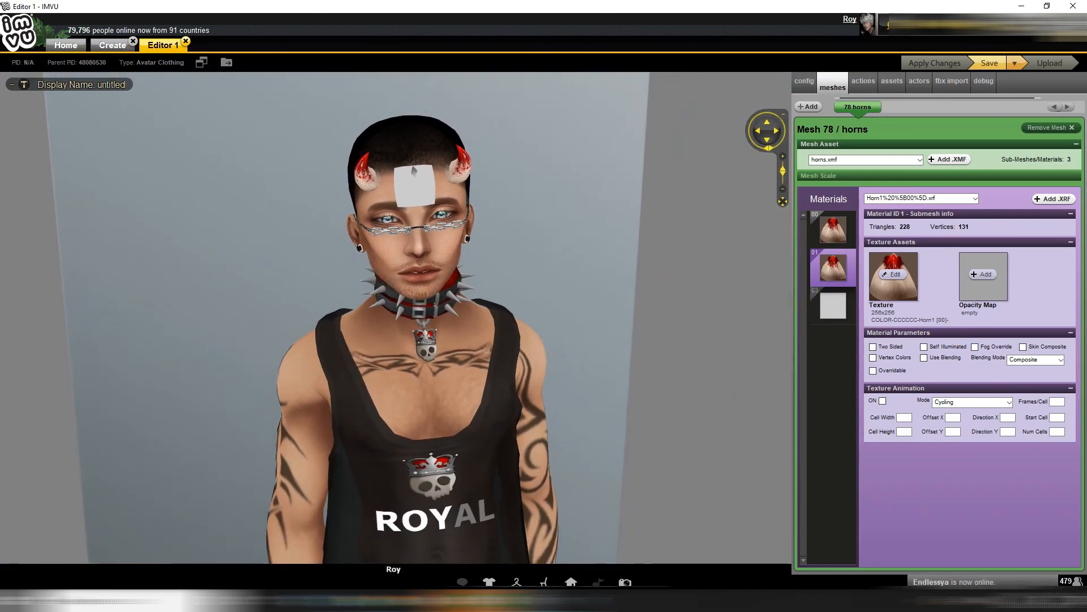
Return to GIMP and create a new layer from the visible image at the top of the stack.
click(573, 601)
click(1048, 109)
click(117, 20)
click(139, 47)
Warp the drip and beige gap beside the central highlight using a Warp Transform brush of about size 15.
click(52, 125)
click(6, 259)
scroll(882, 278, up, 1)
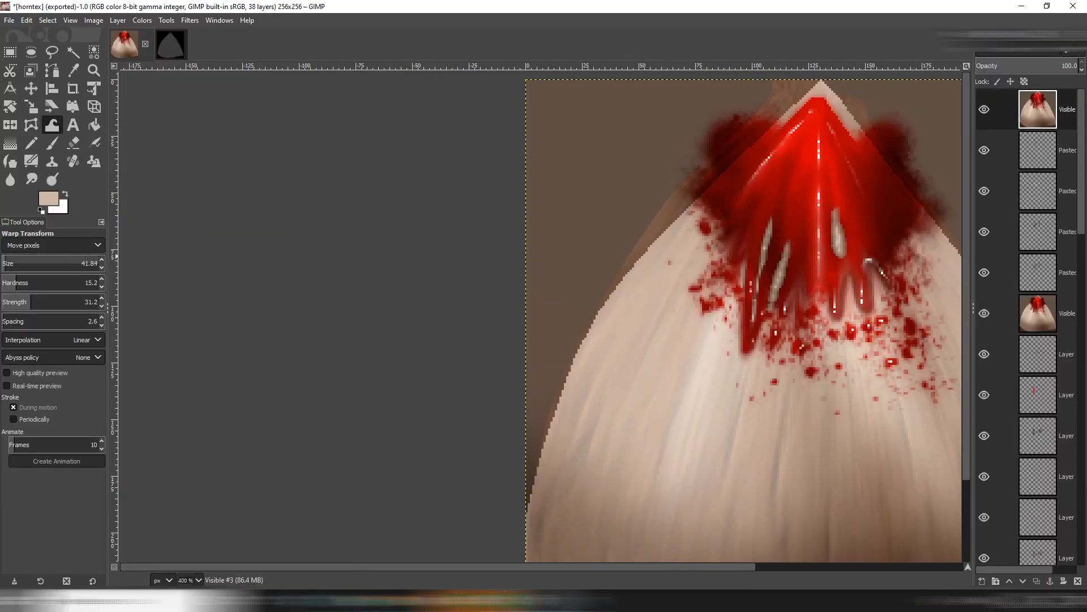
scroll(15, 246, down, 4)
click(18, 247)
click(18, 260)
drag(18, 267, 9, 268)
scroll(844, 248, up, 1)
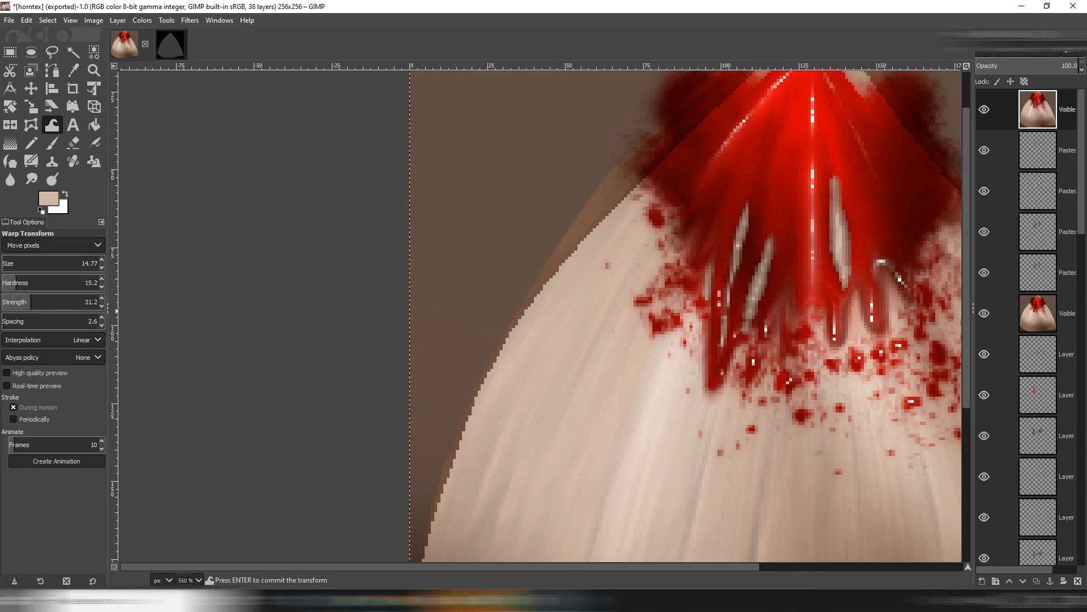
drag(842, 328, 856, 294)
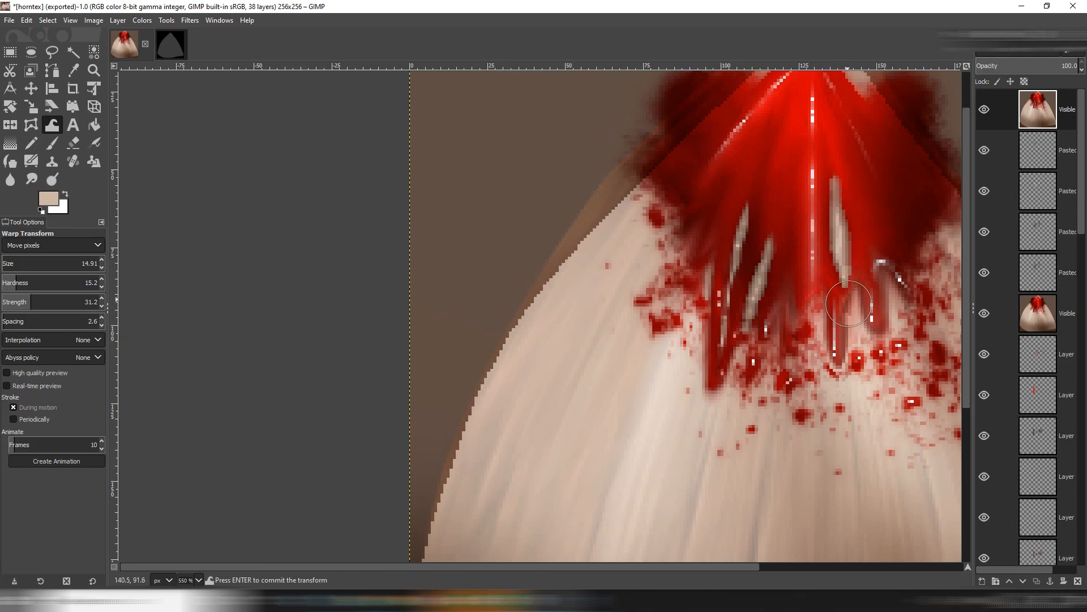
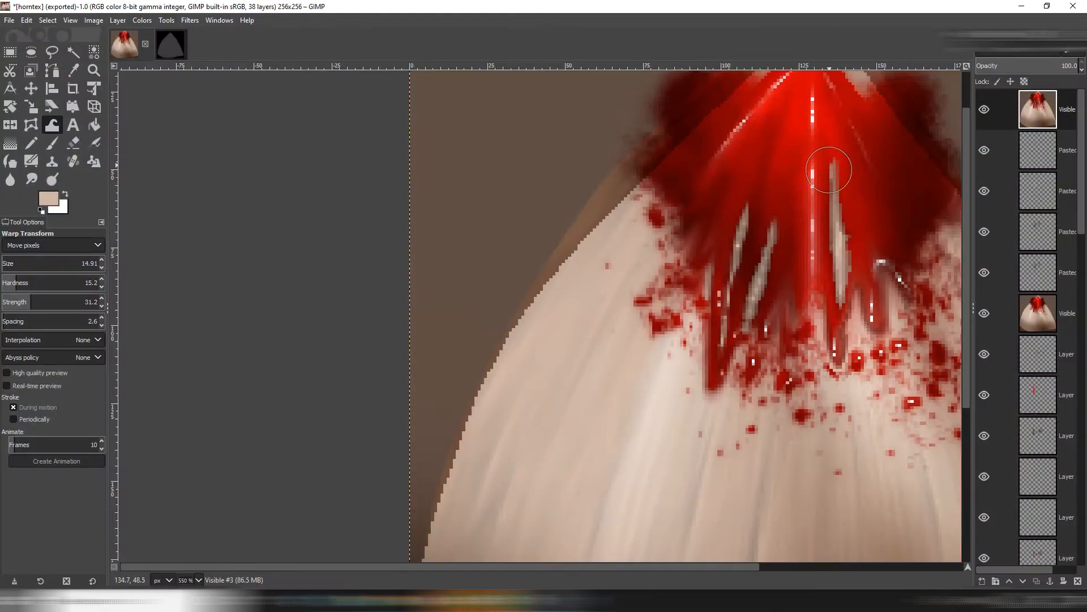
Raise the warp strength to 53.1, stretch the drips around the central highlight into longer streaks, and export the texture.
scroll(829, 170, up, 2)
mouse_move(841, 181)
mouse_down()
mouse_move(845, 271)
mouse_move(855, 277)
mouse_up()
scroll(855, 229, down, 3)
click(52, 302)
mouse_move(875, 313)
mouse_down()
mouse_move(841, 335)
mouse_move(849, 362)
mouse_up()
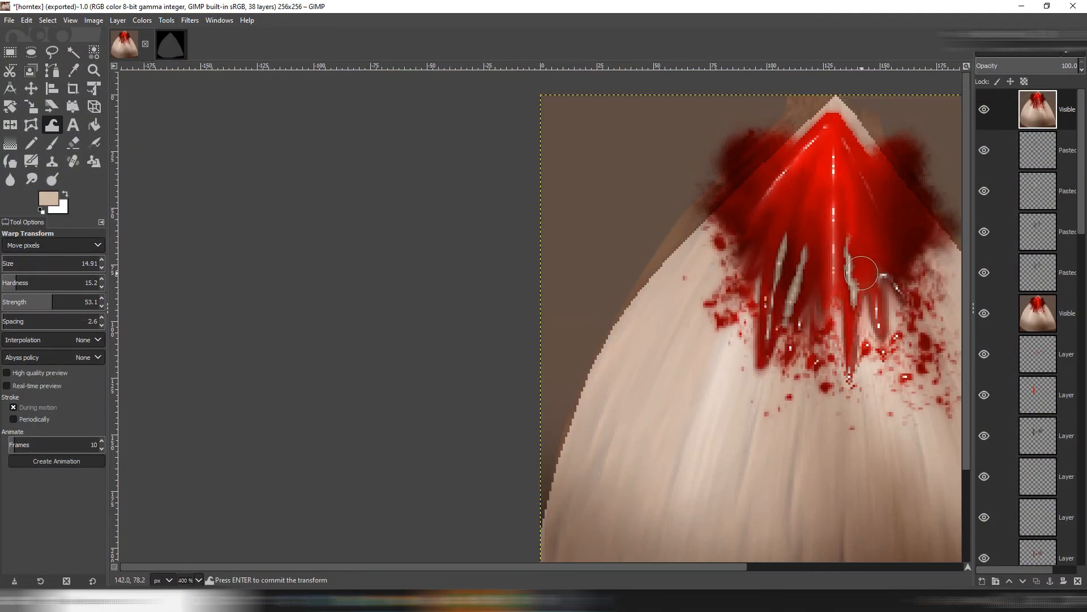
drag(836, 321, 833, 347)
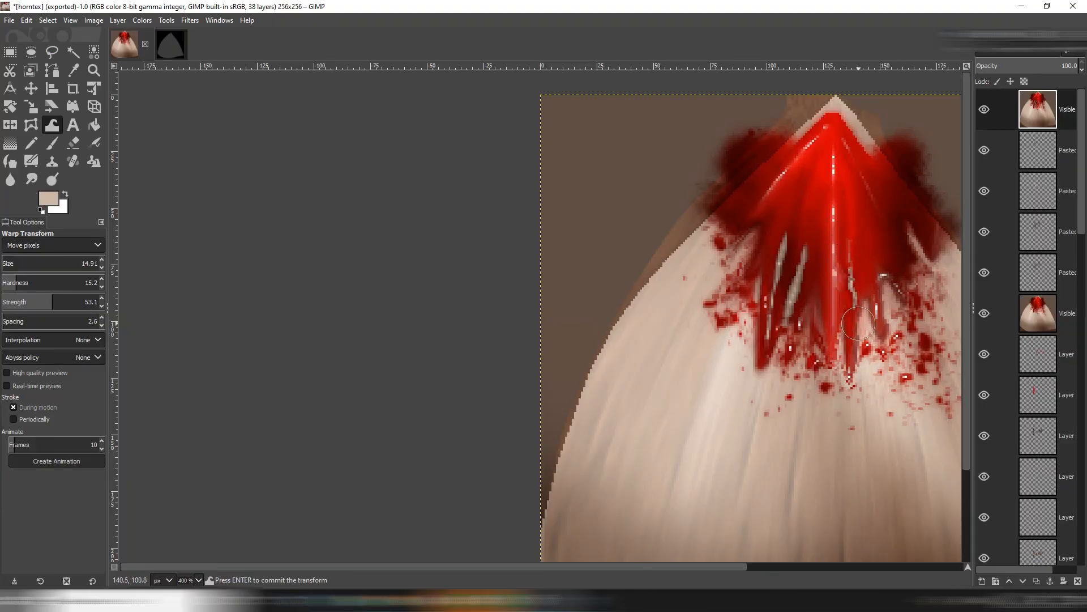
key(ctrl+e)
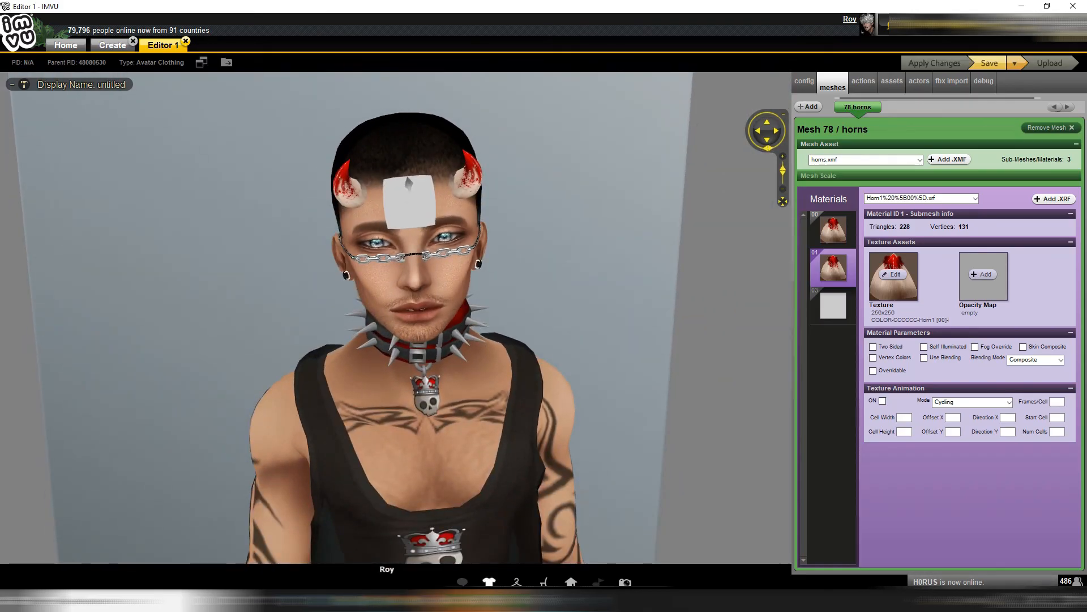
Add a new layer, draw white Pencil highlights along the long drip right of centre, and smudge them.
key(s)
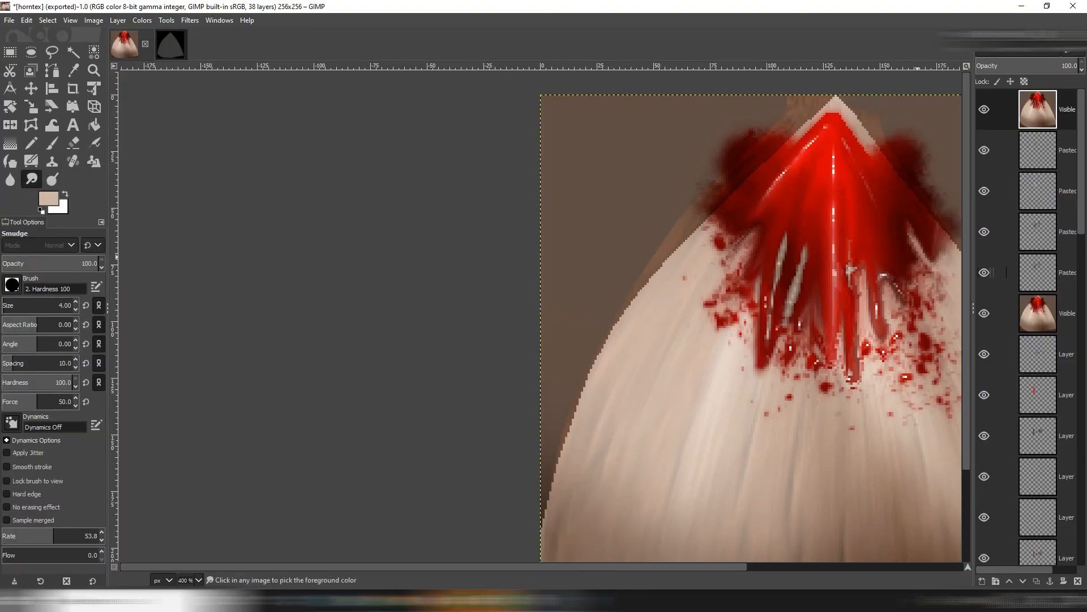
scroll(812, 223, up, 2)
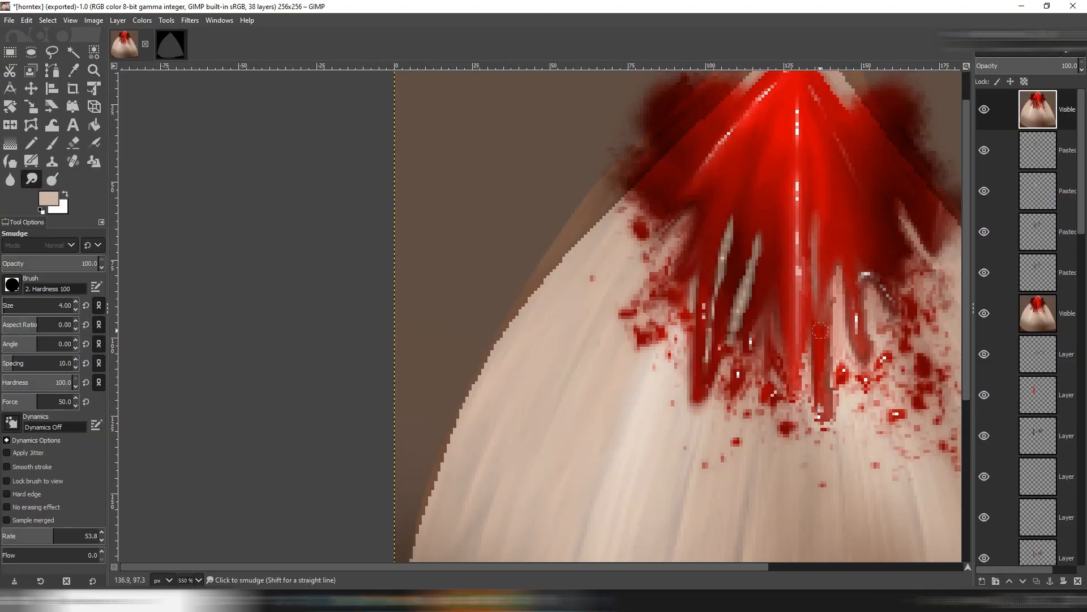
key(shift+ctrl+n)
key(Return)
key(x)
key(n)
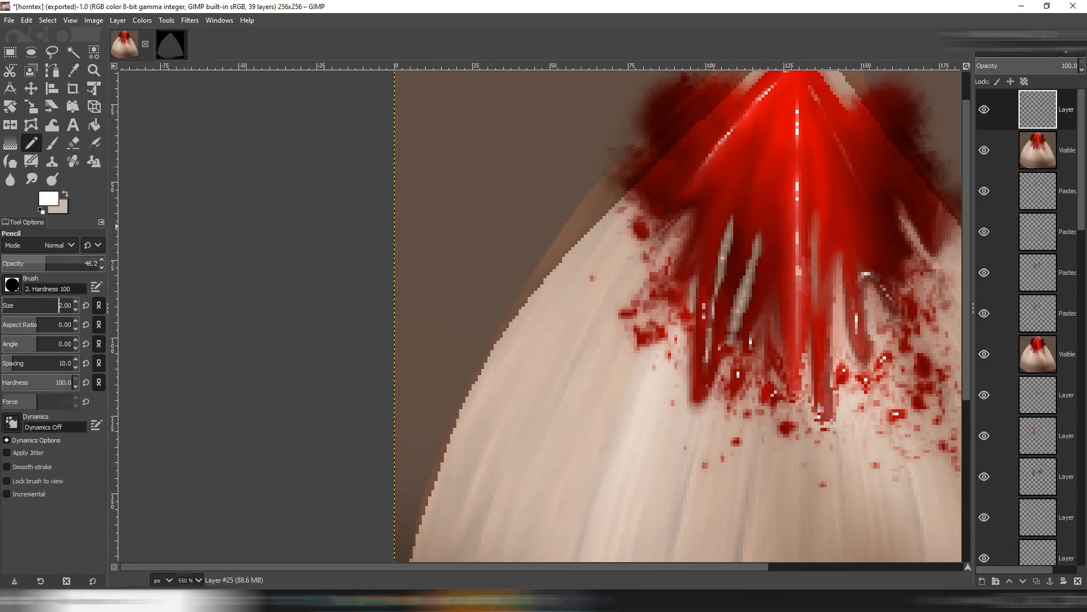
key(s)
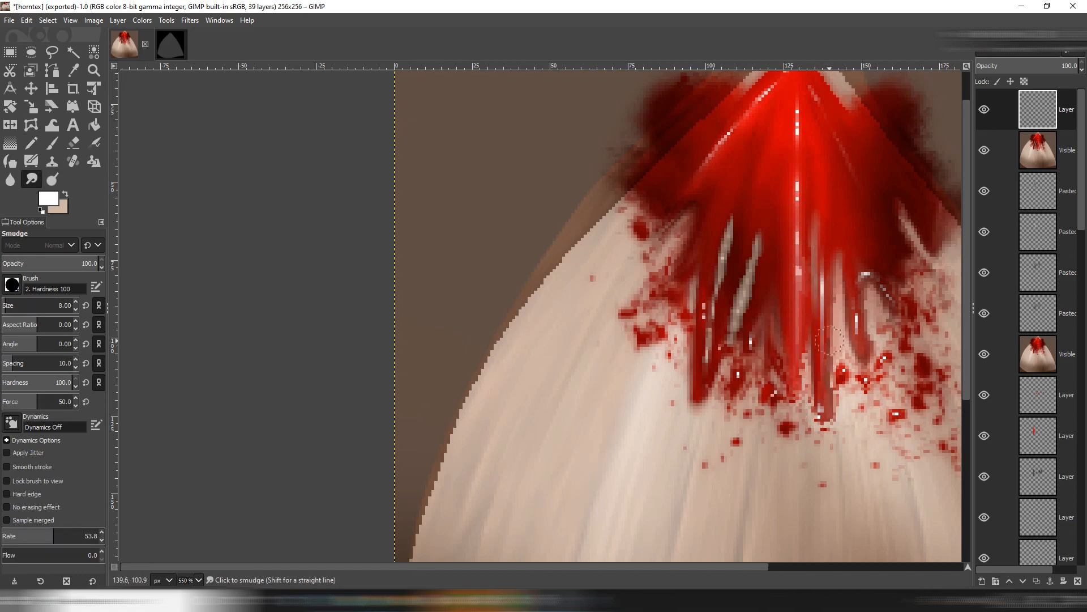
key(shift+e)
Apply the changes in IMVU and inspect the stretched drips on the horns up close.
key(alt+Tab)
click(934, 63)
scroll(395, 317, up, 5)
drag(340, 283, 510, 340)
key(alt+Tab)
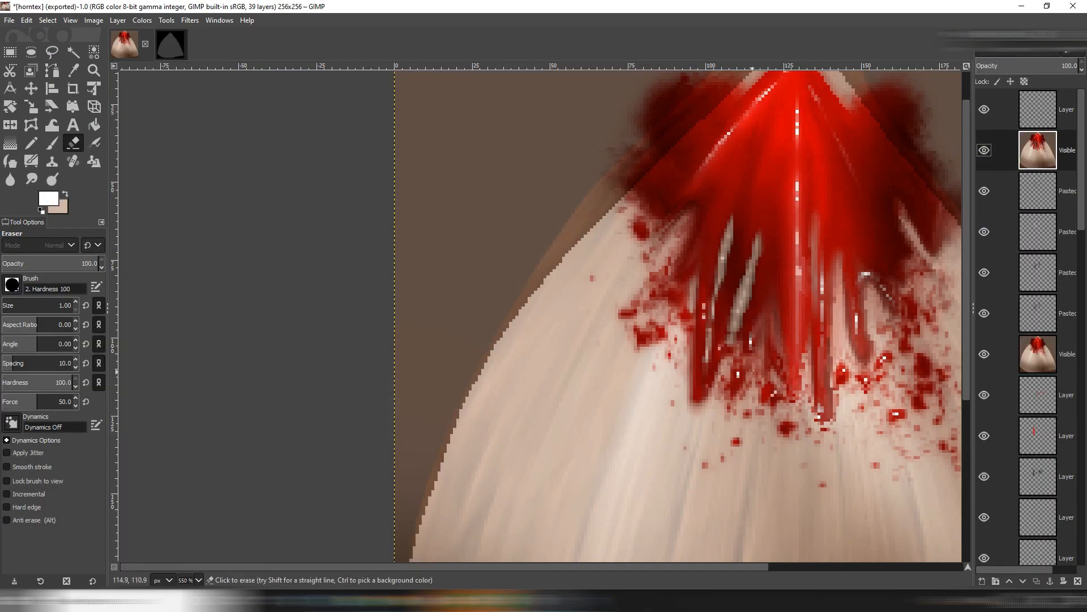
key(alt+Tab)
key(alt+Tab)
Smudge the beige gaps left of the central highlight into the red on the visible-image layer with a size 4 brush.
key(s)
drag(724, 293, 727, 238)
scroll(738, 219, down, 1)
mouse_move(711, 313)
mouse_down()
mouse_move(725, 257)
mouse_move(735, 277)
mouse_move(730, 334)
mouse_move(725, 284)
mouse_up()
key(ctrl+e)
scroll(753, 236, up, 2)
click(52, 125)
click(31, 179)
key(ctrl+z)
scroll(718, 317, up, 1)
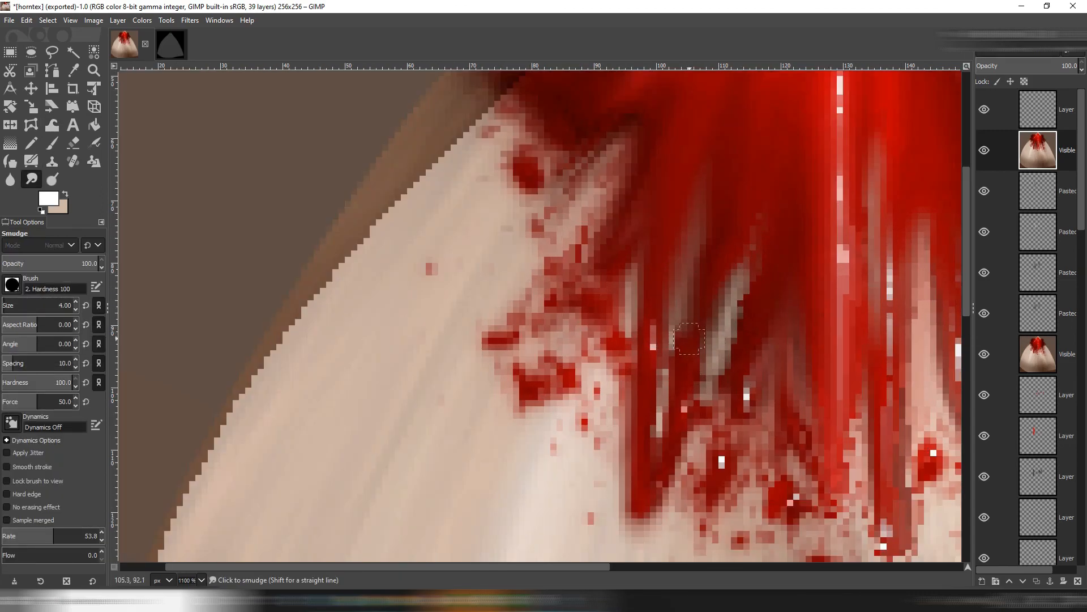
scroll(764, 329, down, 5)
Export the smudged texture, apply the changes in IMVU and view the horns on the avatar.
key(ctrl+e)
key(alt+Tab)
click(935, 63)
drag(697, 323, 660, 300)
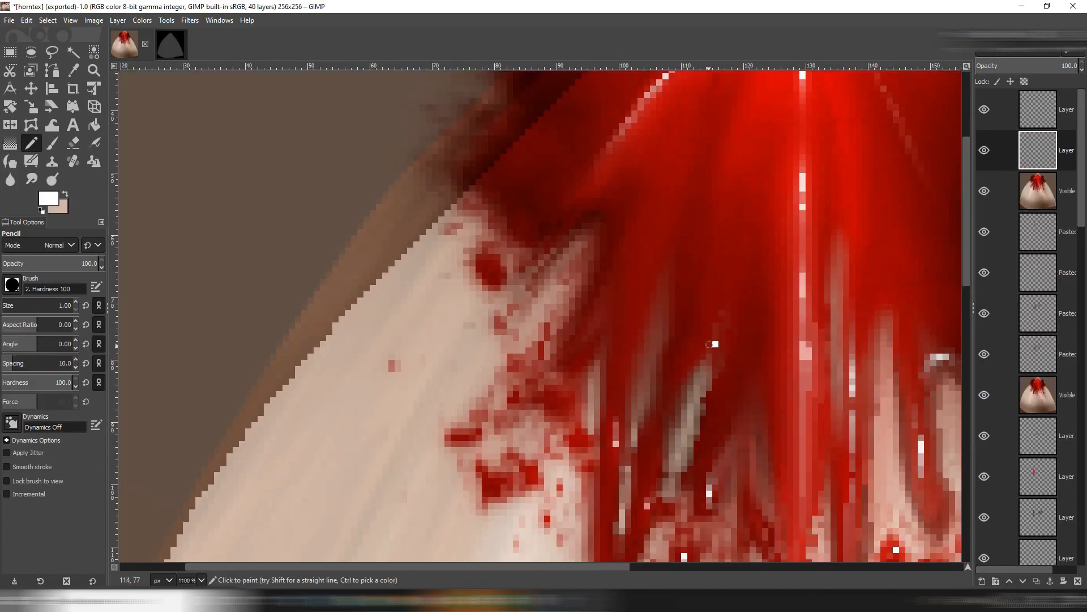
Draw white size 1 Pencil highlights over the tip of the left beige gap and up above it, then smudge them.
drag(708, 344, 722, 351)
mouse_move(715, 213)
mouse_down()
mouse_move(709, 246)
mouse_move(727, 150)
mouse_up()
click(31, 179)
mouse_move(709, 244)
mouse_down()
mouse_move(703, 314)
mouse_move(675, 391)
mouse_up()
mouse_move(722, 350)
mouse_down()
mouse_move(679, 358)
mouse_move(712, 425)
mouse_move(705, 377)
mouse_up()
Thin the new white highlights near the left beige gap with a size 2 Eraser.
click(73, 143)
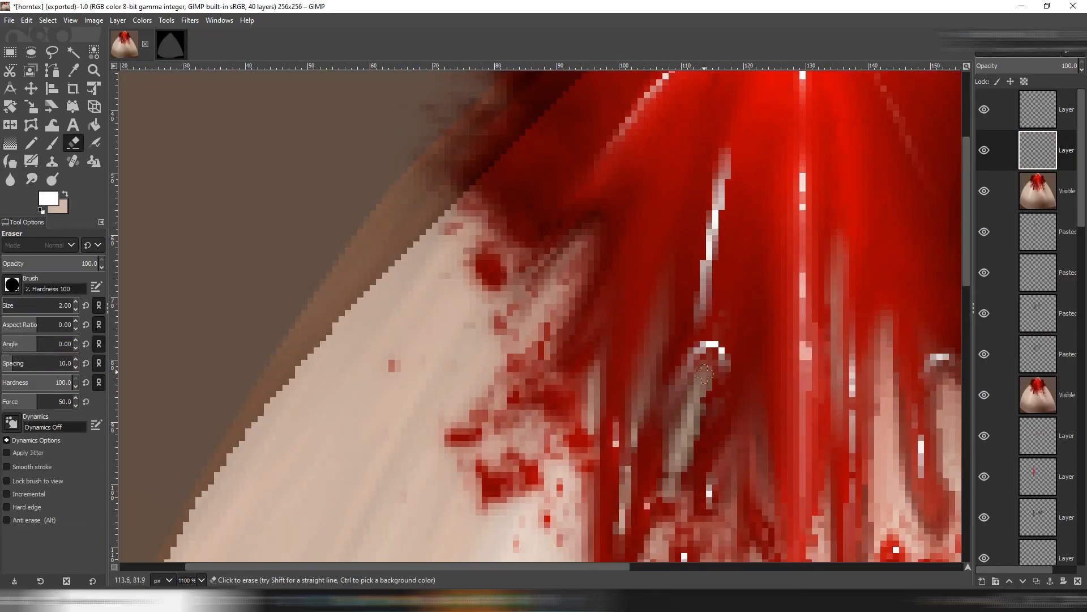
scroll(707, 377, down, 2)
scroll(721, 370, up, 2)
drag(698, 272, 707, 201)
scroll(702, 238, down, 4)
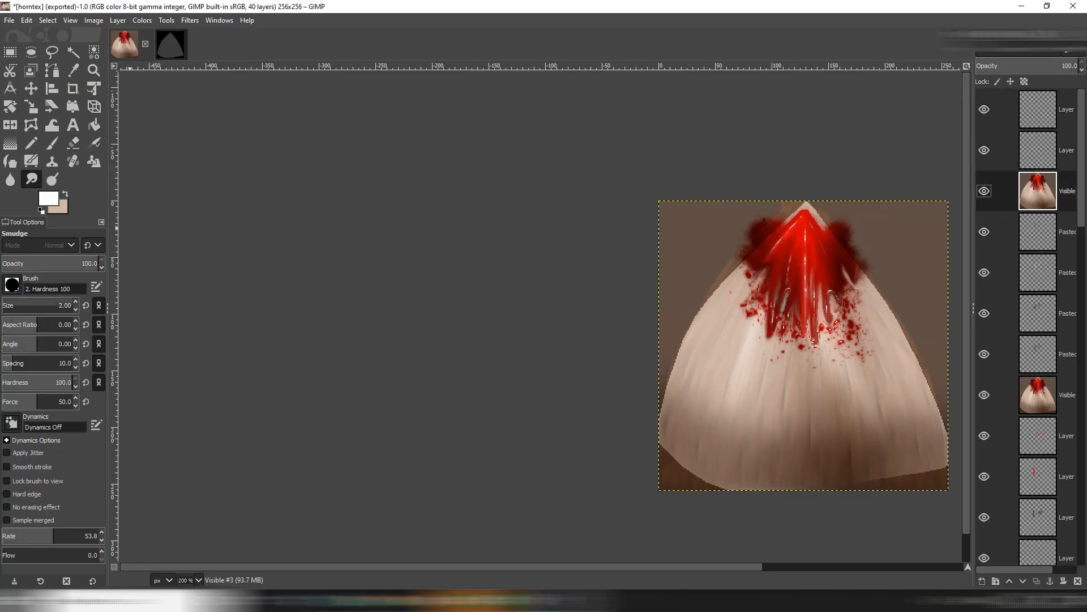
Zoom in on the horns in IMVU and select the material of the blank white forehead piece.
scroll(803, 253, up, 3)
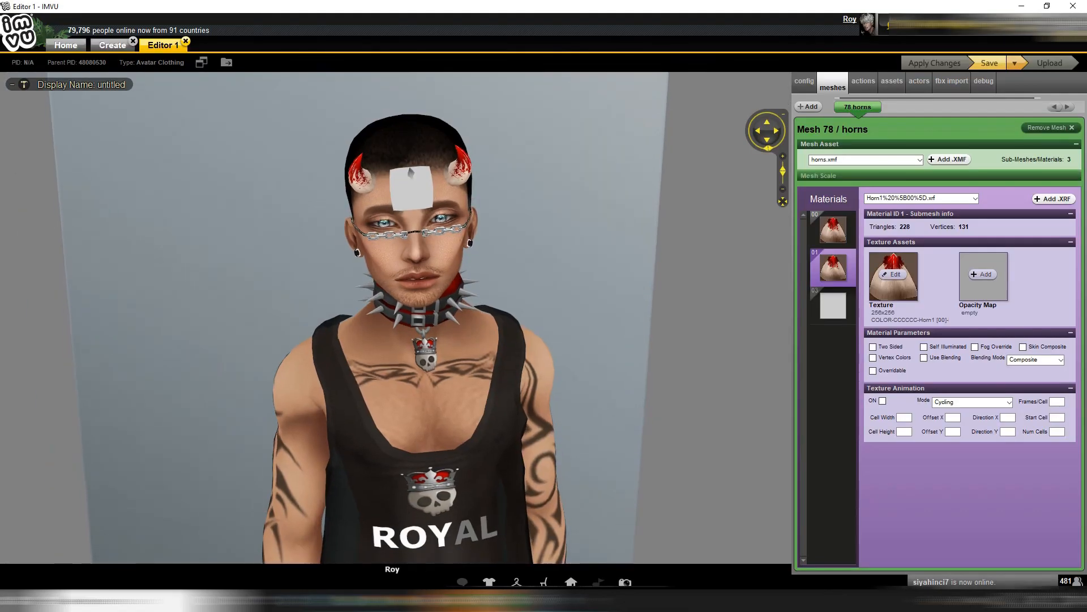
scroll(420, 272, up, 5)
click(833, 306)
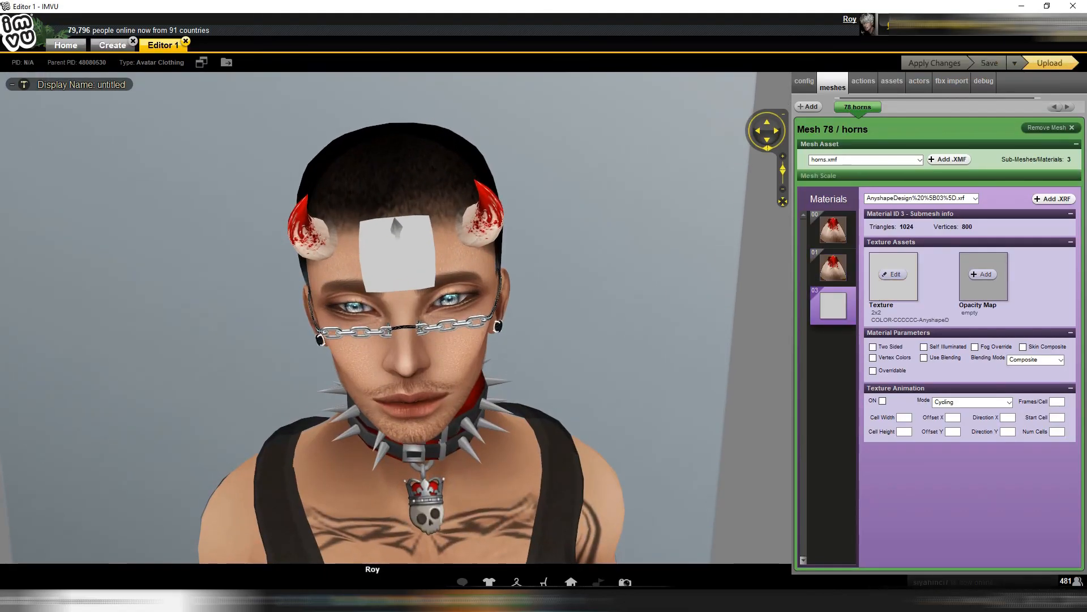
Create a new 256 × 256 image in GIMP and add two transparent layers above its background.
key(alt+Tab)
click(9, 20)
click(26, 33)
click(365, 266)
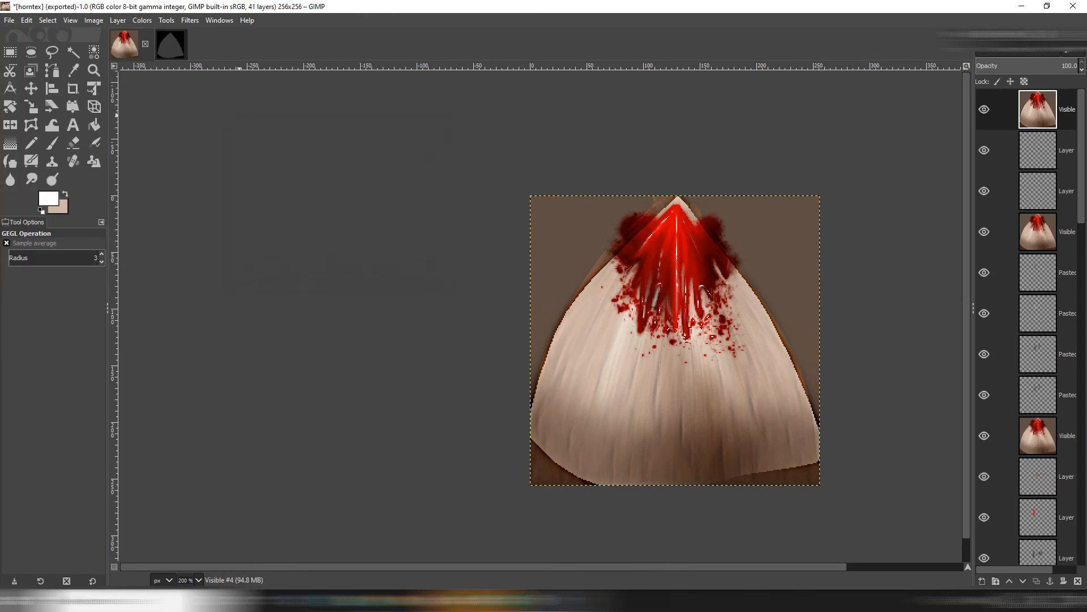
click(117, 20)
click(145, 33)
key(Return)
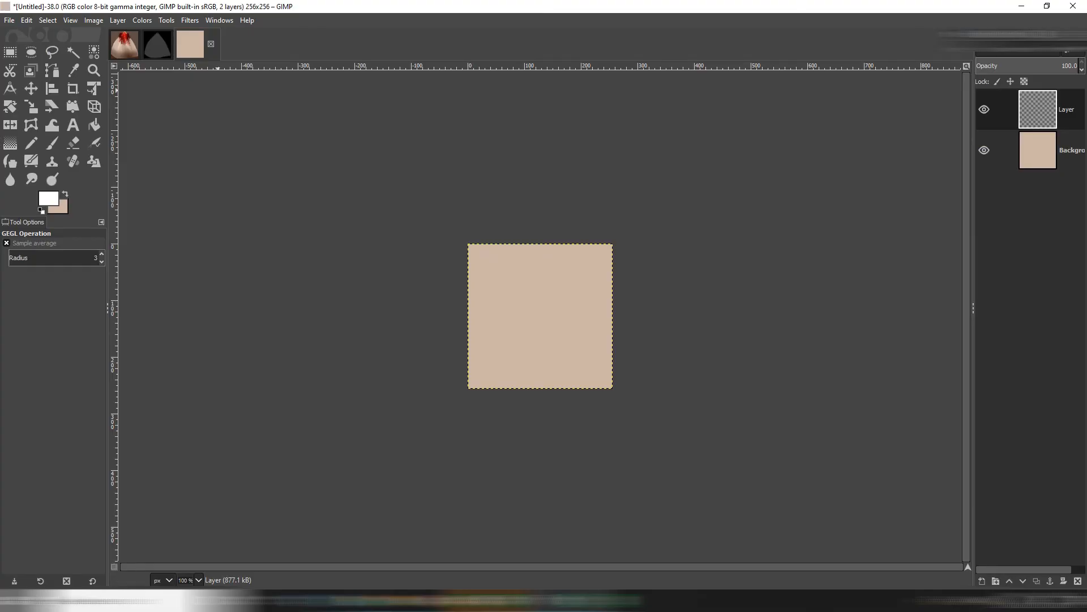
click(118, 21)
click(145, 33)
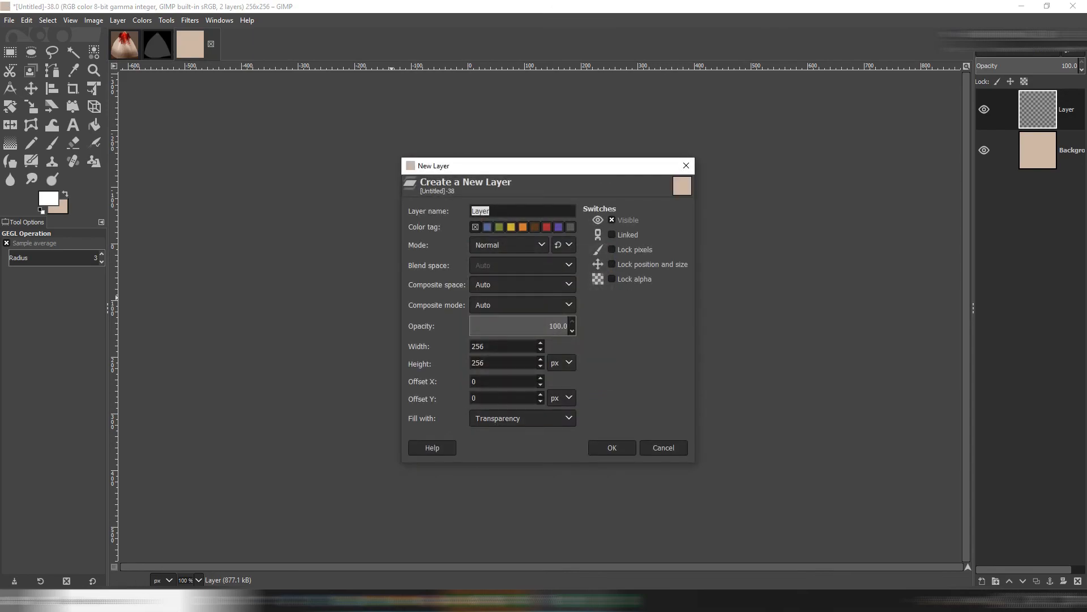
click(612, 446)
Set the foreground colour to black and fill the Background layer with it.
click(1039, 191)
click(94, 124)
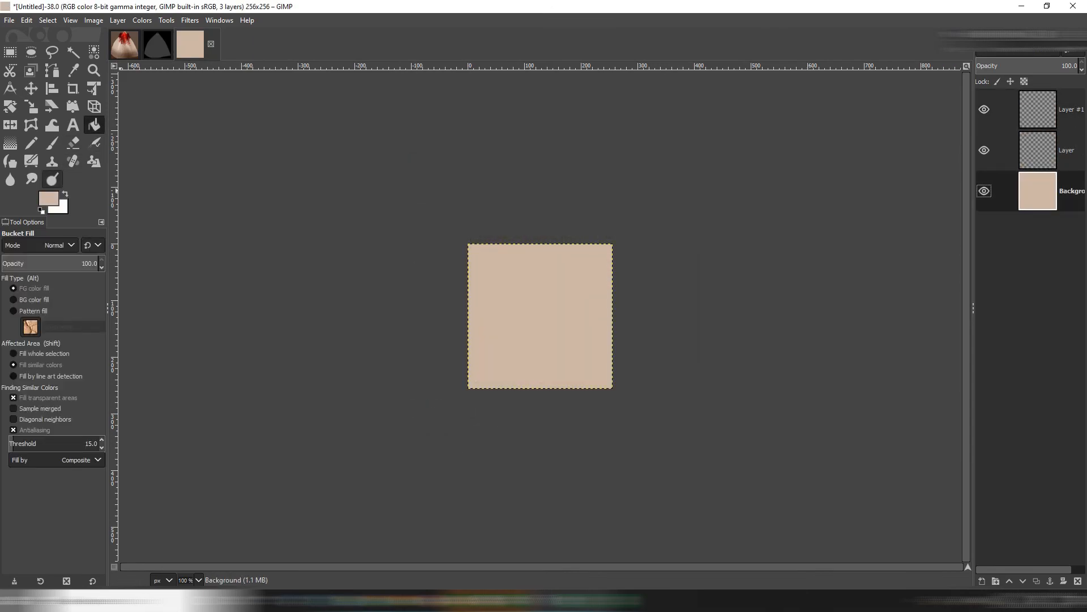
click(48, 198)
drag(236, 227, 221, 246)
click(359, 289)
click(530, 297)
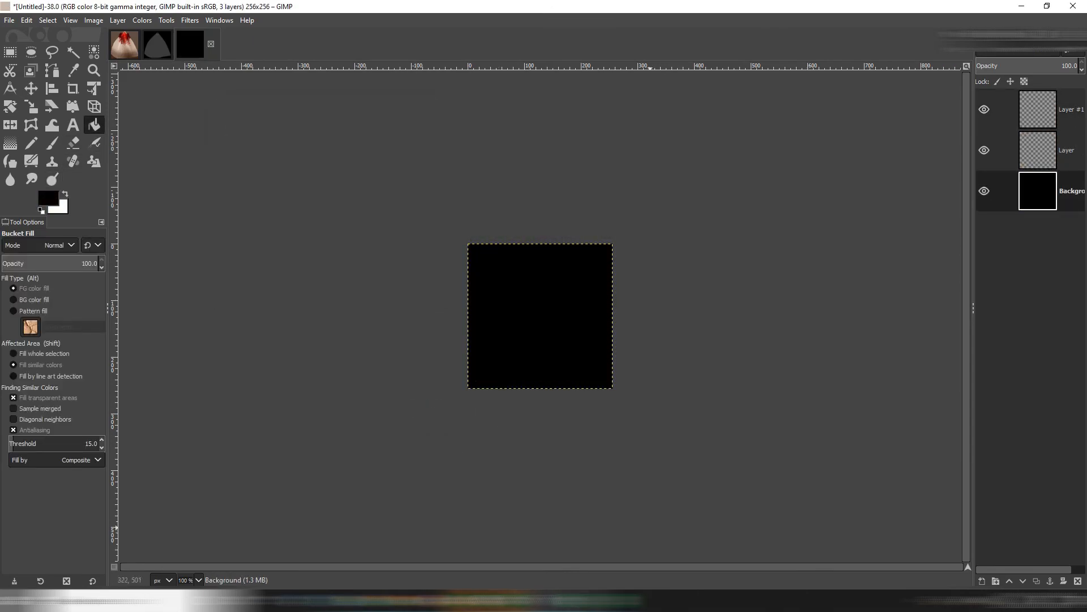
Paint a white circle in the middle of the lower transparent layer with a size 121 hard Paintbrush.
click(1038, 150)
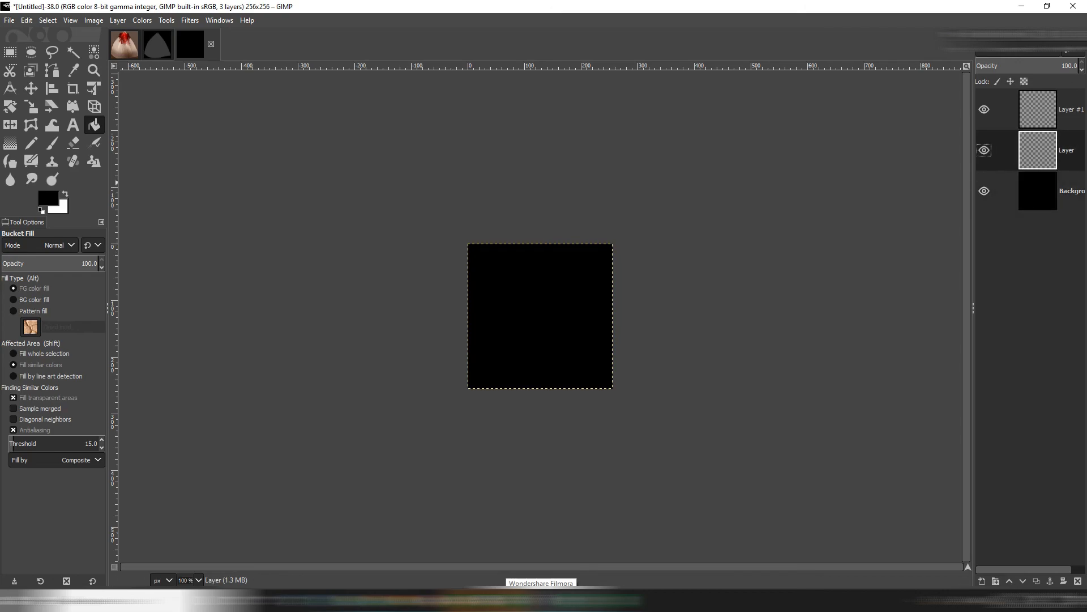
click(52, 143)
click(12, 285)
click(85, 318)
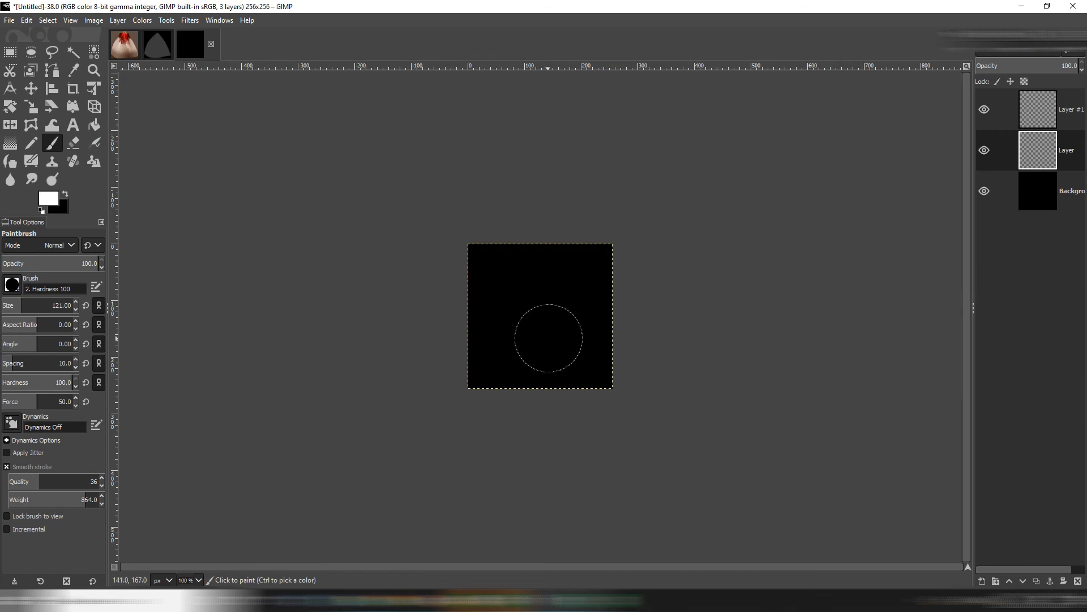
click(538, 326)
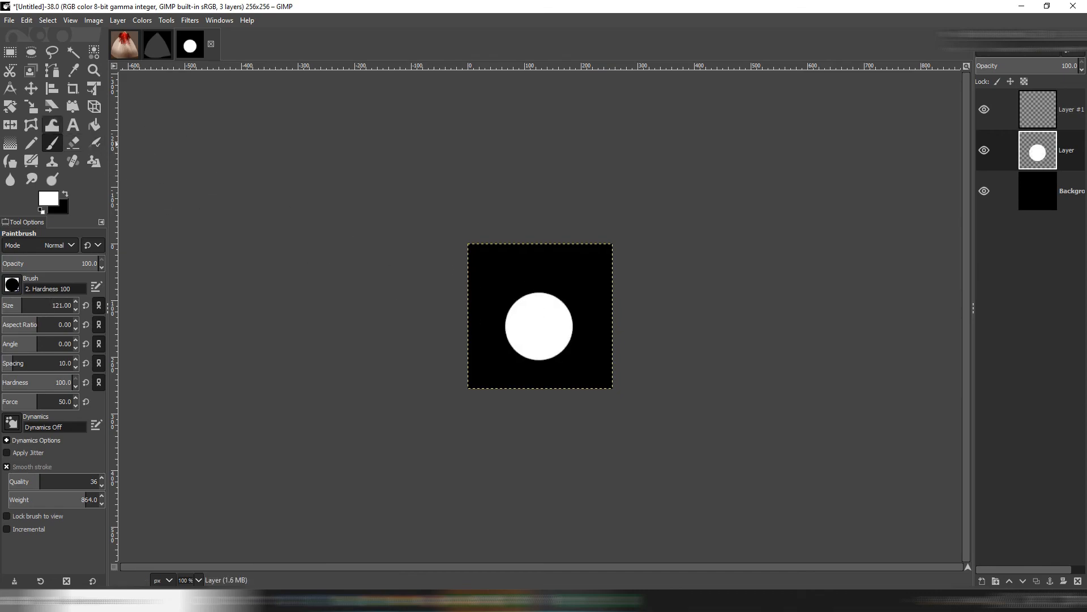
Warp the top of the white circle into a pointed teardrop and duplicate its layer.
click(52, 125)
mouse_move(549, 294)
mouse_down()
mouse_move(549, 260)
mouse_move(573, 287)
mouse_move(548, 276)
mouse_up()
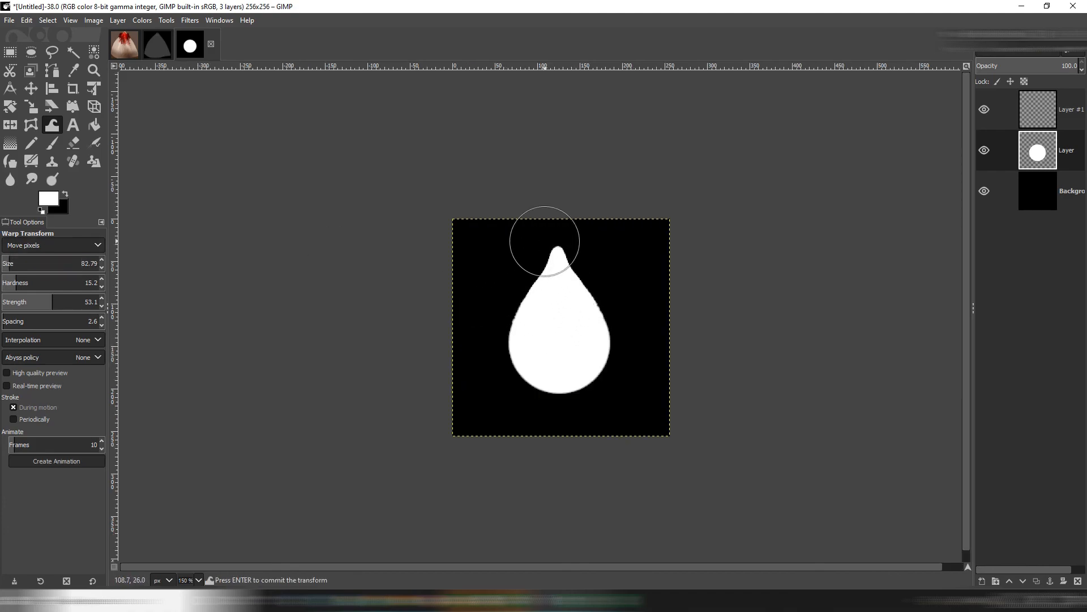
key(shift+ctrl+d)
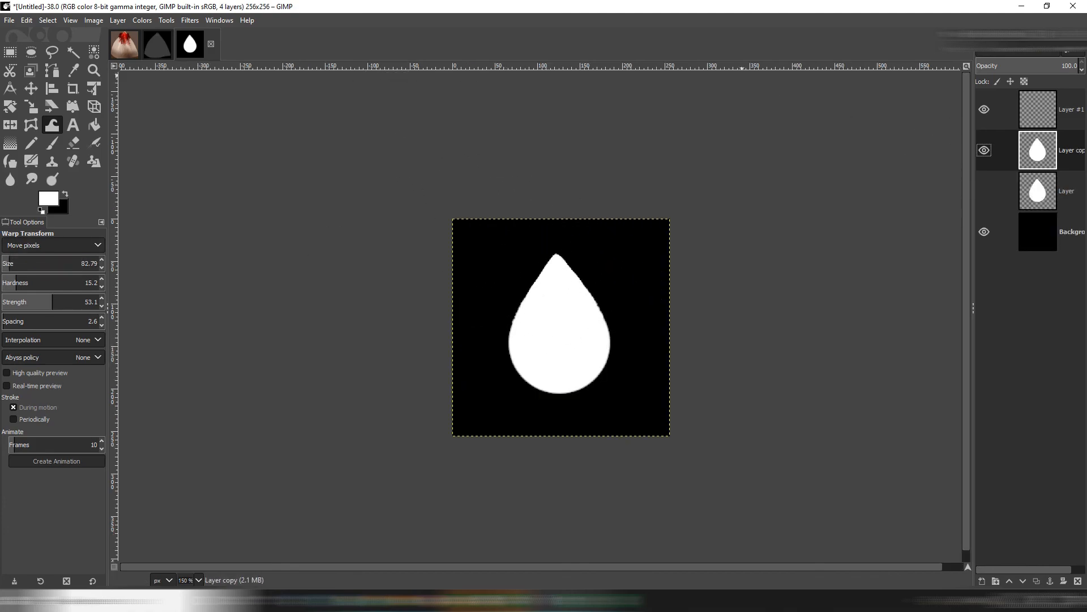
Colorize the teardrop copy deep red with hue 0, raised saturation and lowered lightness, and duplicate the red layer.
click(142, 20)
click(160, 324)
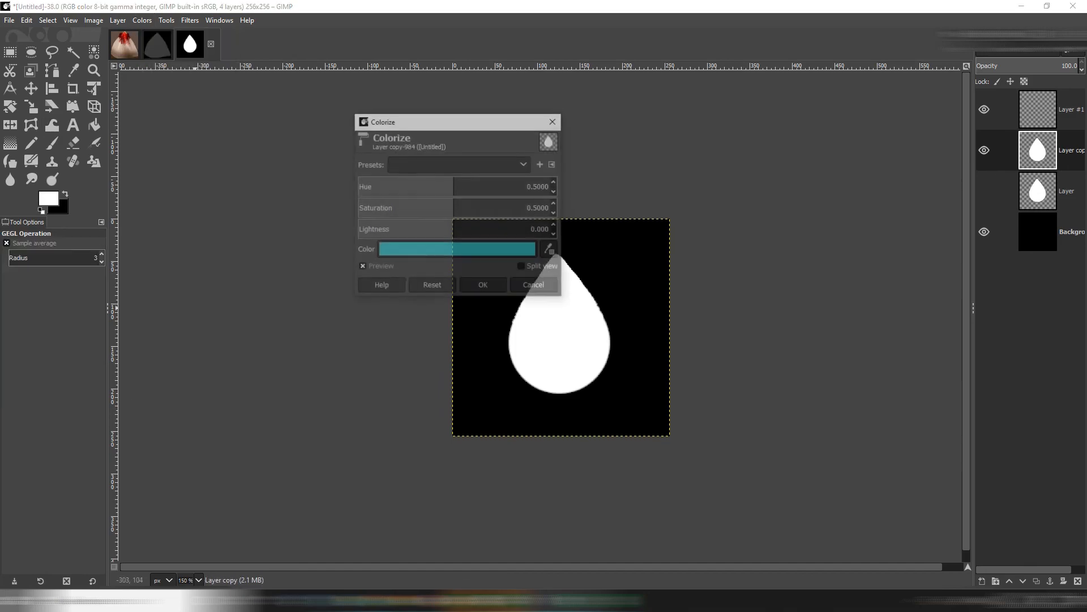
drag(453, 183, 358, 182)
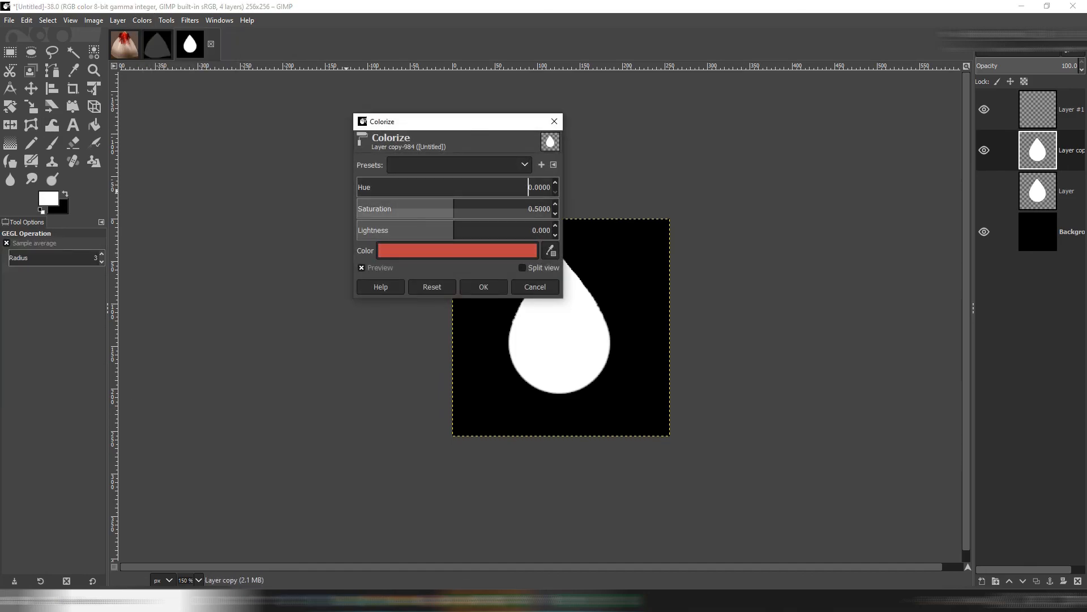
drag(453, 225, 383, 225)
drag(478, 204, 568, 210)
key(Return)
key(ctrl+shift+d)
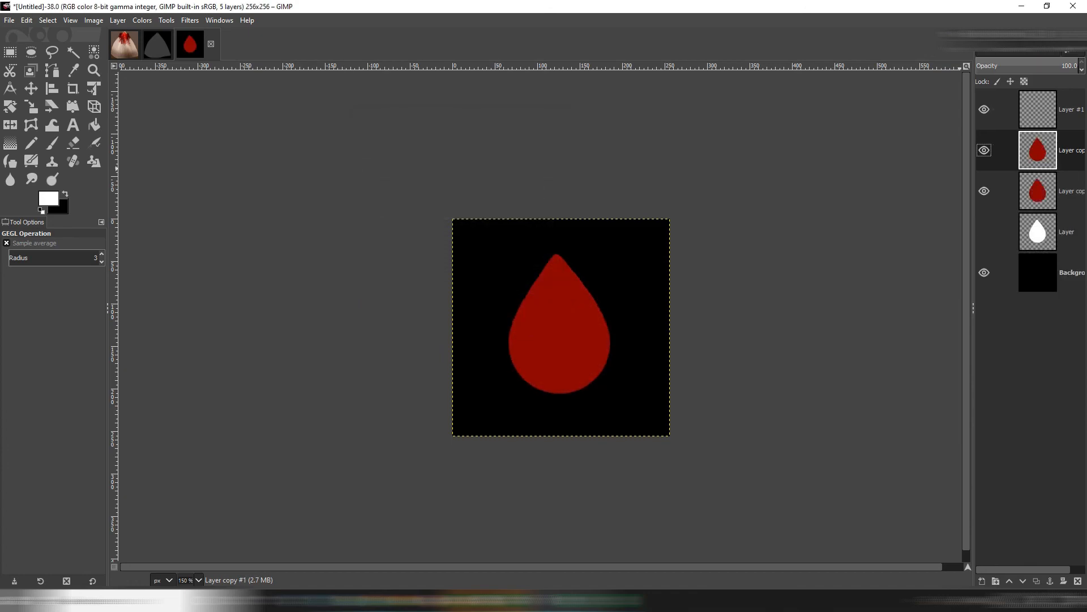
Give the duplicate red drop a darkening blend mode and soften it into edge shading with the 2. Hardness 050 Eraser and Smudge.
click(1018, 51)
key(Return)
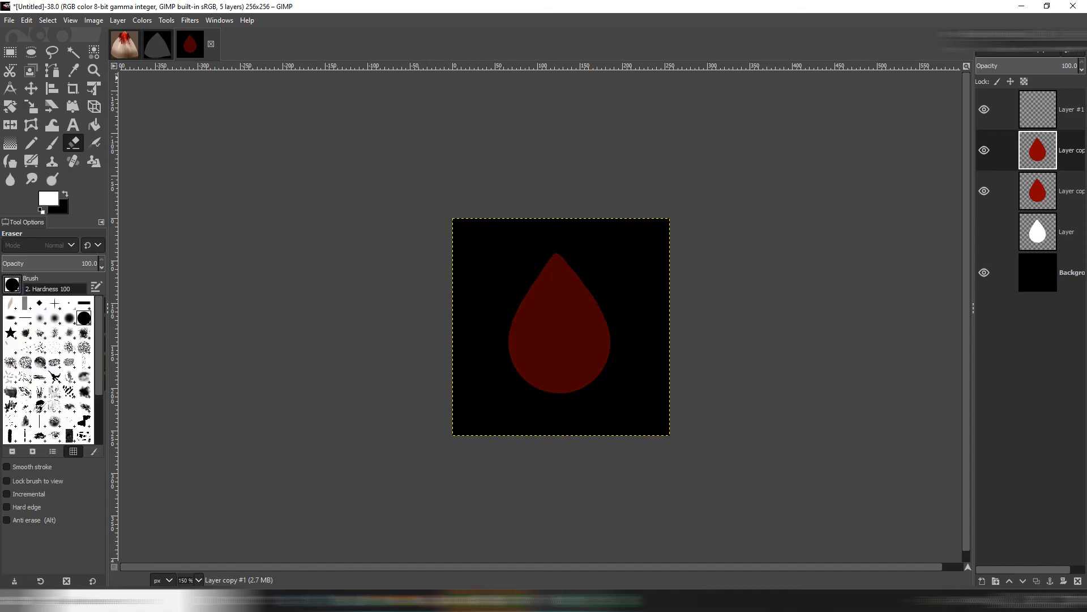
click(55, 317)
mouse_move(487, 340)
mouse_down()
mouse_move(504, 368)
mouse_move(590, 328)
mouse_move(583, 311)
mouse_move(572, 322)
mouse_up()
key(ctrl+z)
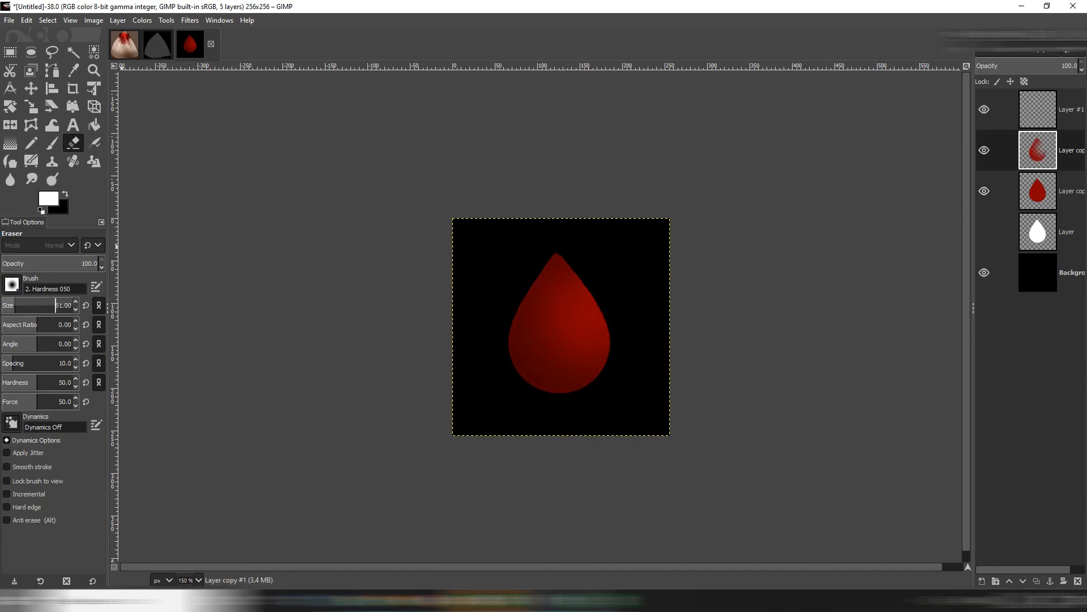
key(ctrl+y)
key(s)
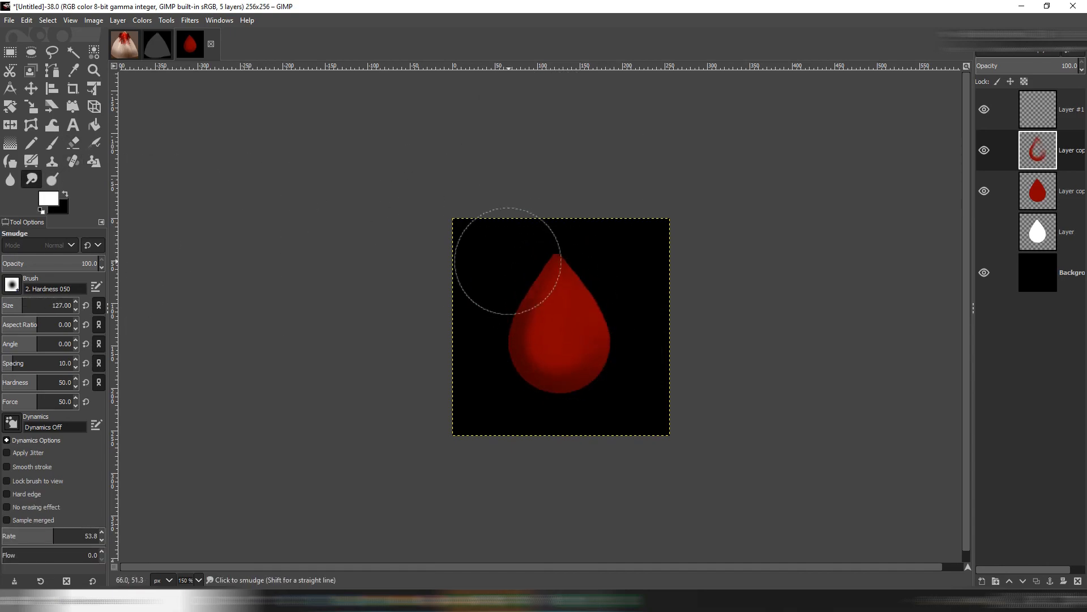
Add a new layer and paint a thin white streak inside the drop with the 2. Hardness 025 Paintbrush at aspect ratio 10.
key(shift+ctrl+n)
key(Return)
key(p)
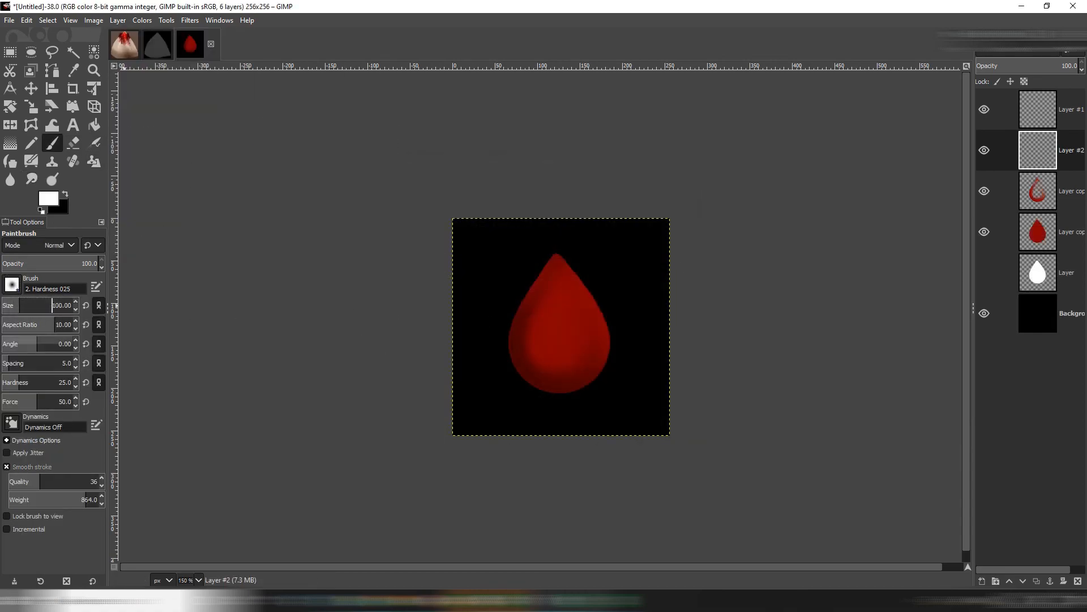
click(555, 338)
Warp the white streak into a curve around the drop's lower part and set its layer opacity to 22.5.
key(w)
mouse_move(538, 332)
mouse_down()
mouse_move(451, 322)
mouse_move(592, 362)
mouse_move(561, 344)
mouse_move(596, 369)
mouse_move(570, 379)
mouse_move(585, 396)
mouse_move(633, 328)
mouse_move(566, 355)
mouse_move(623, 347)
mouse_move(632, 300)
mouse_move(539, 353)
mouse_move(540, 301)
mouse_up()
click(12, 261)
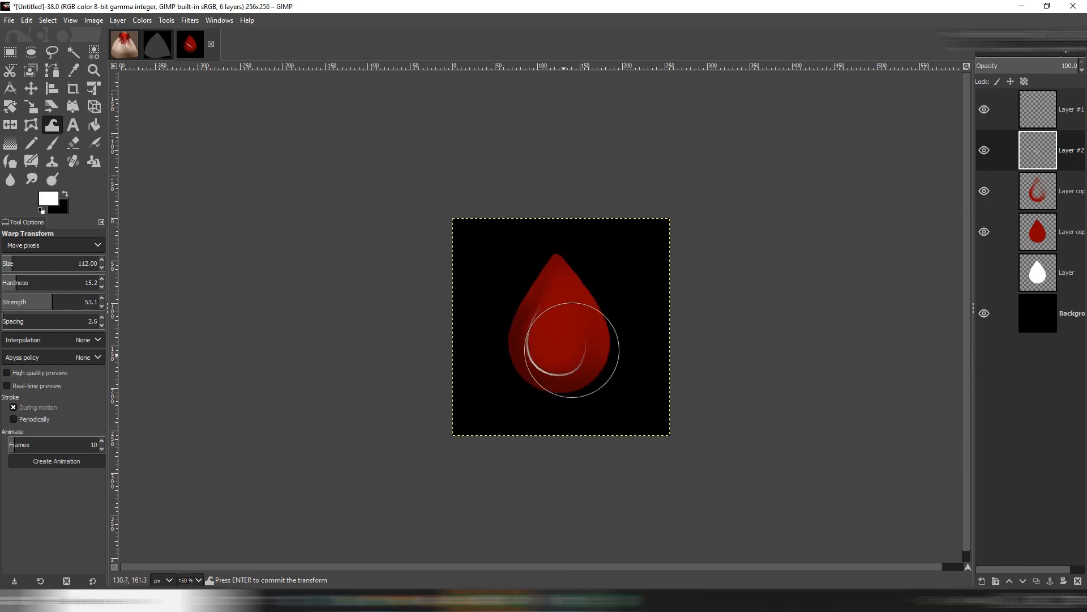
key(Return)
click(999, 66)
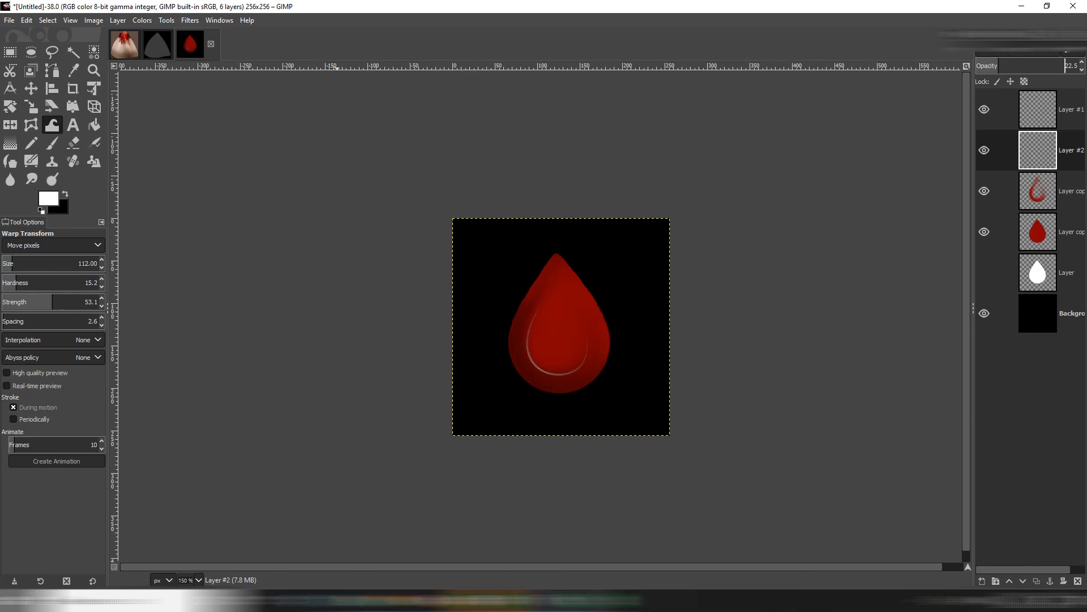
Add a new layer and paint a white circle low in the drop with the 2. Hardness 100 Paintbrush at size 75.
click(118, 21)
click(140, 36)
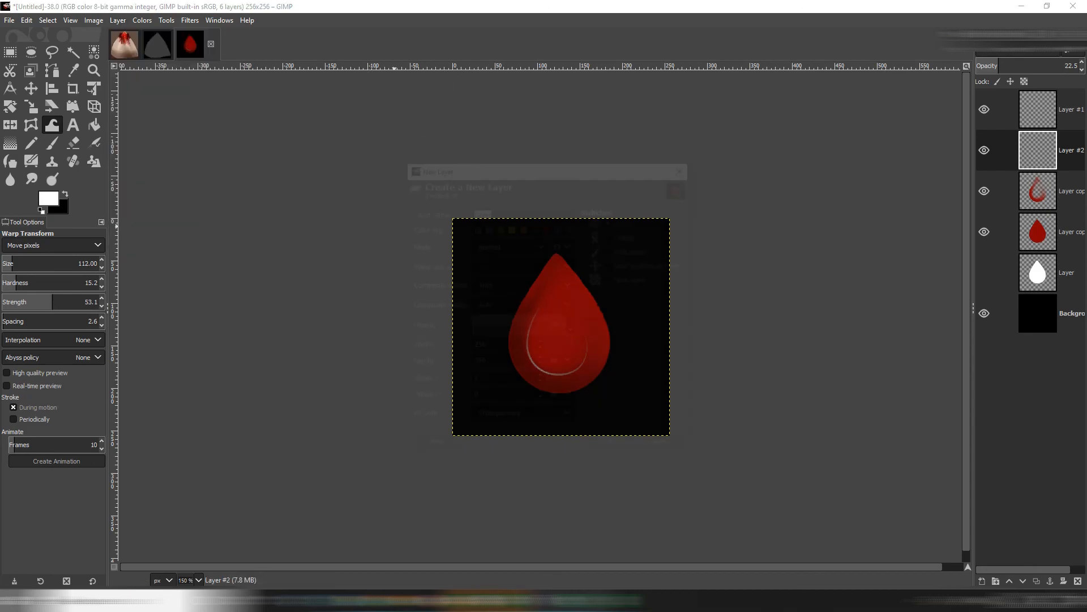
key(Return)
key(p)
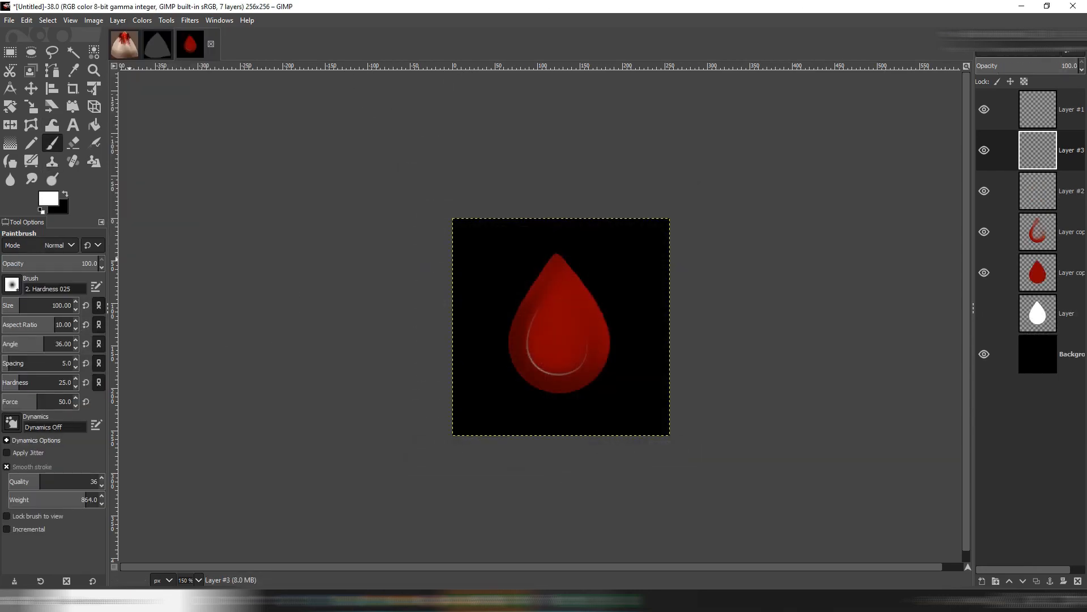
click(11, 285)
click(85, 315)
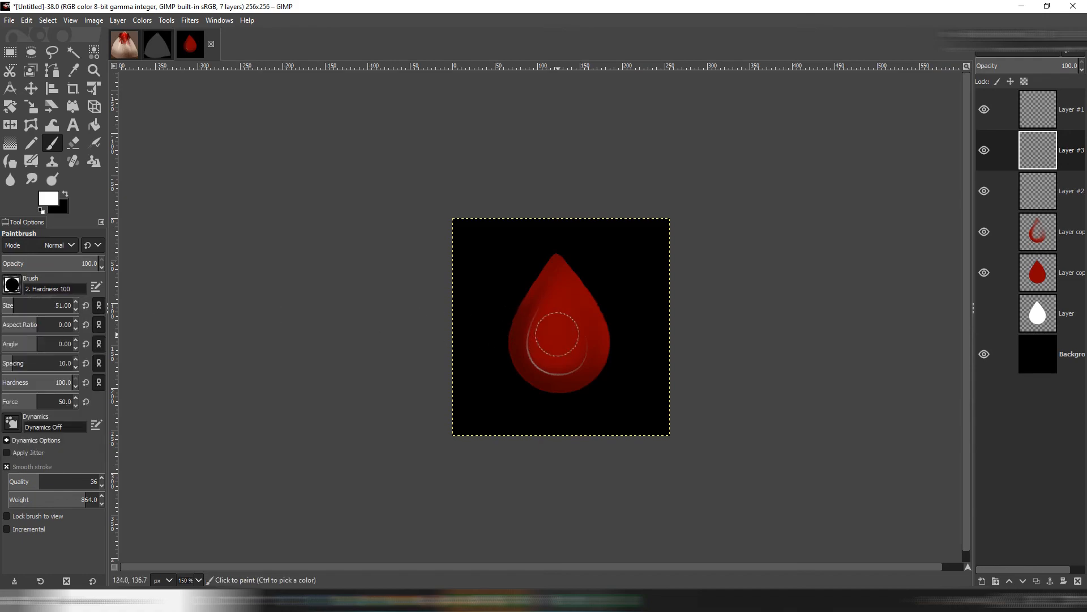
scroll(556, 333, up, 2)
click(569, 356)
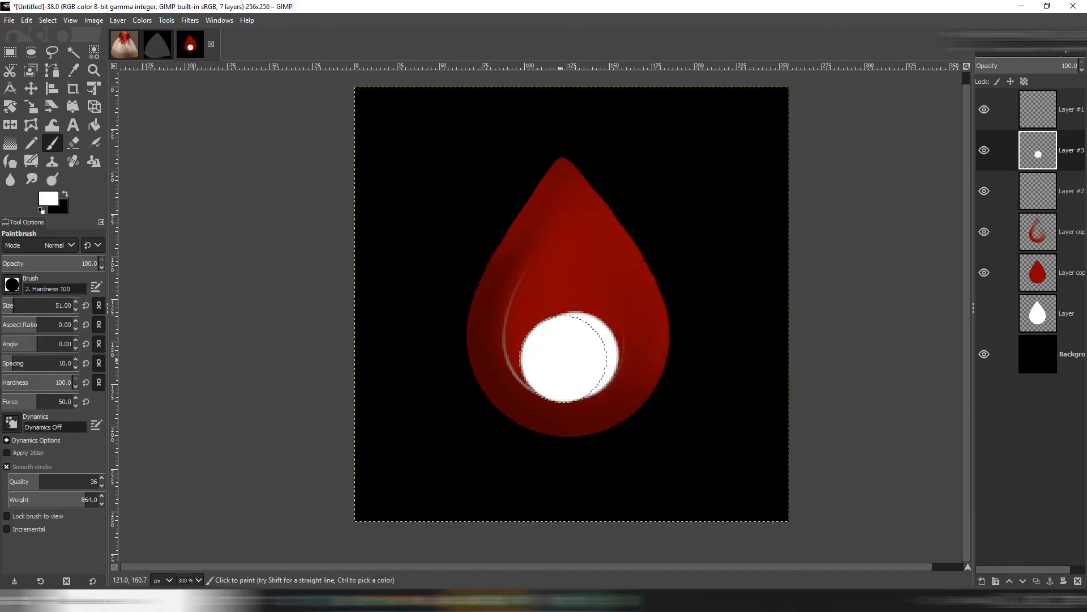
key(ctrl+z)
click(21, 301)
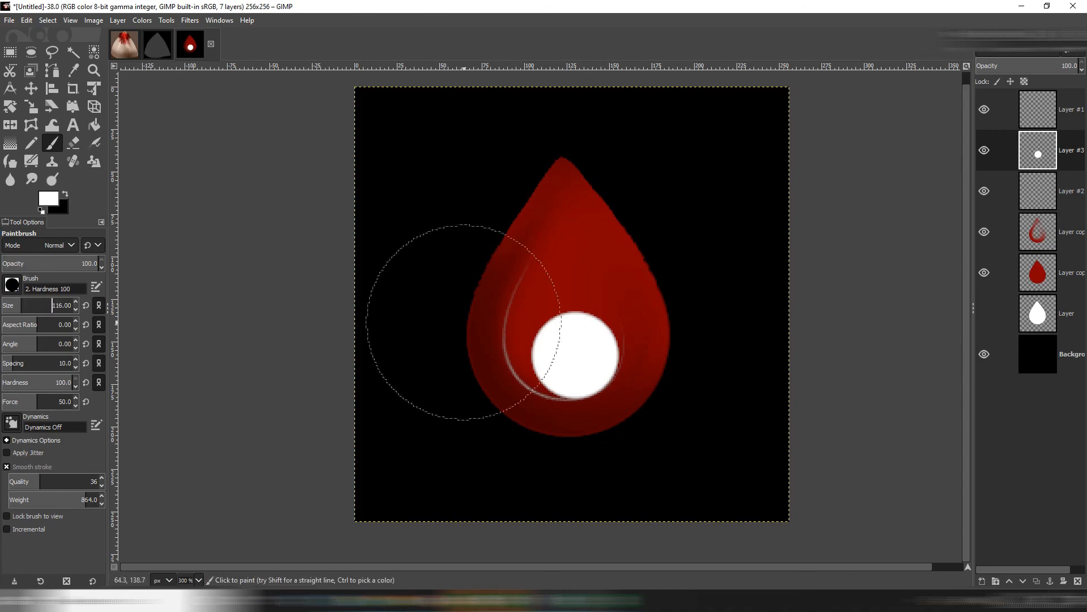
click(16, 302)
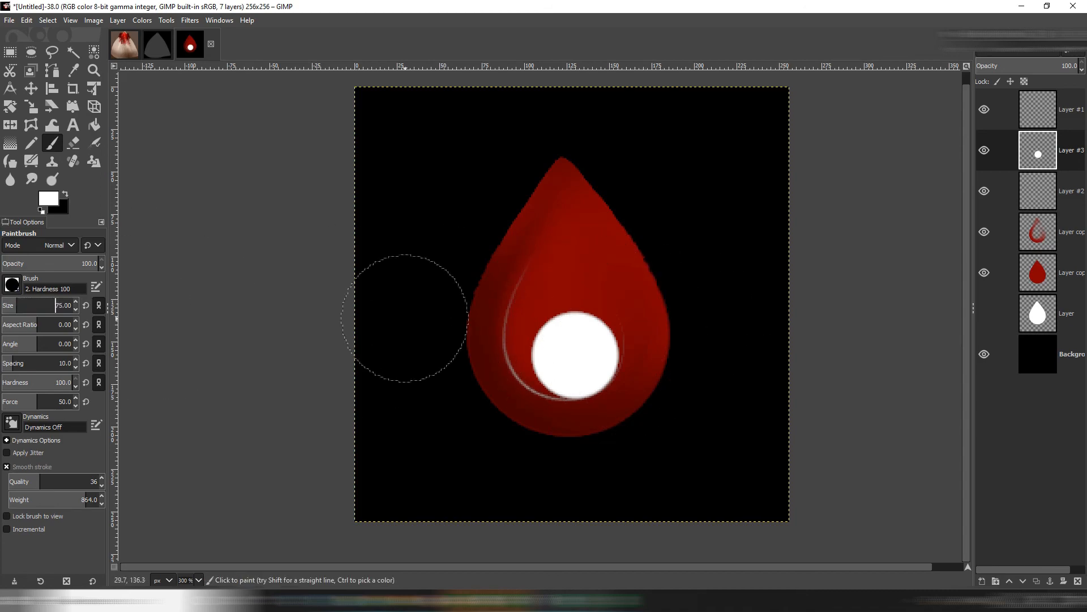
click(565, 337)
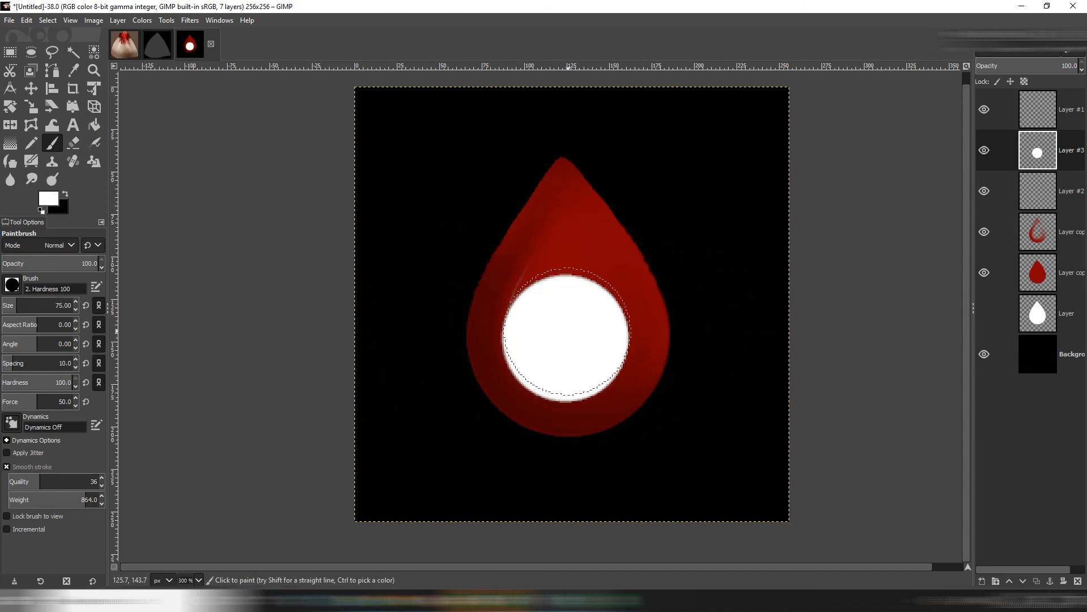
Erase most of the white circle with the hard Eraser, leaving a crescent inside the curved highlight line.
key(Delete)
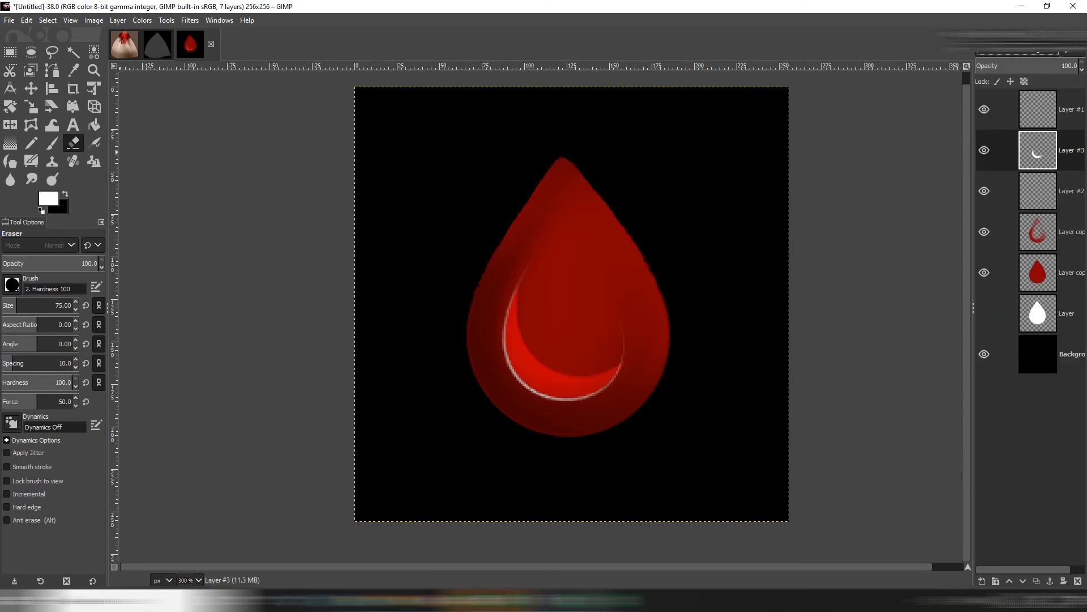
key(shift+e)
click(10, 301)
click(644, 372)
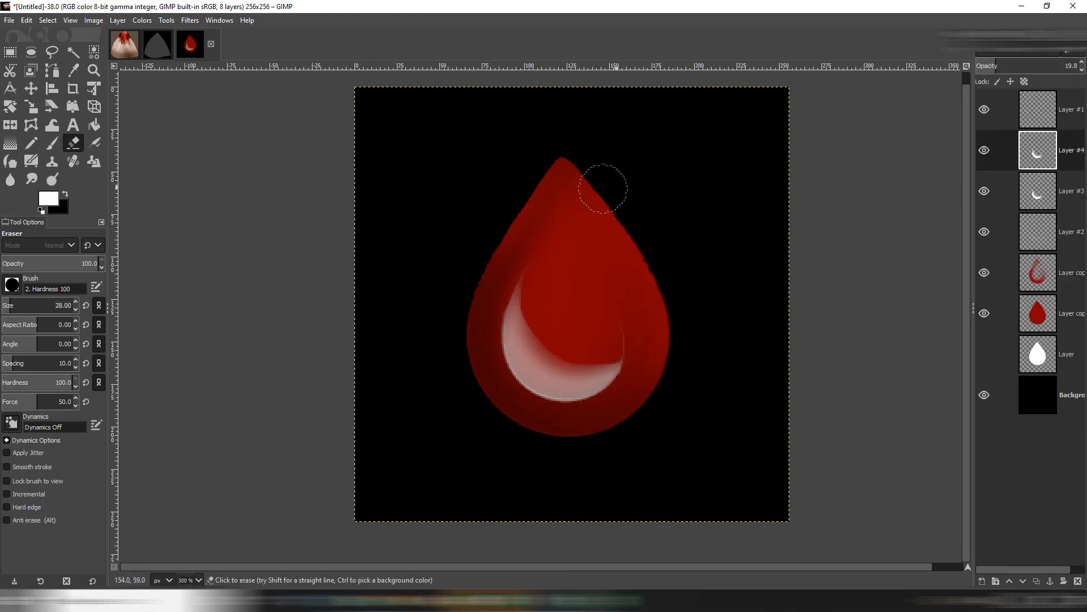
Hide Layer #3 and trim the Layer #4 crescent thinner with a larger hard Eraser.
click(985, 191)
drag(997, 66, 1069, 65)
click(18, 302)
click(587, 312)
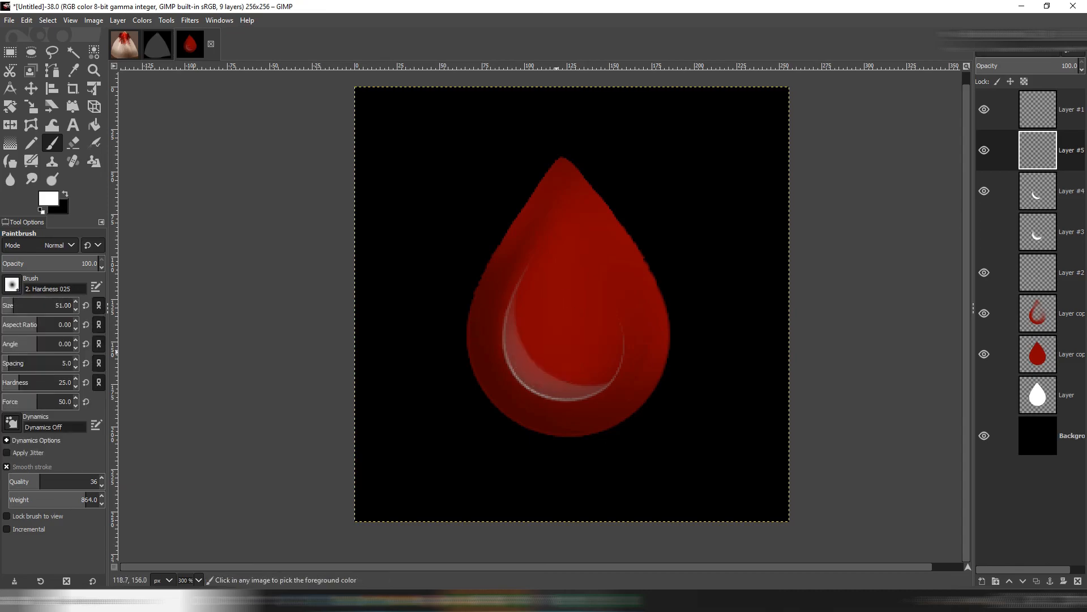
Paint thin highlight lines from the drop's tip down both sides with a size 4 soft Paintbrush and change their layer's blend mode.
scroll(574, 343, up, 1)
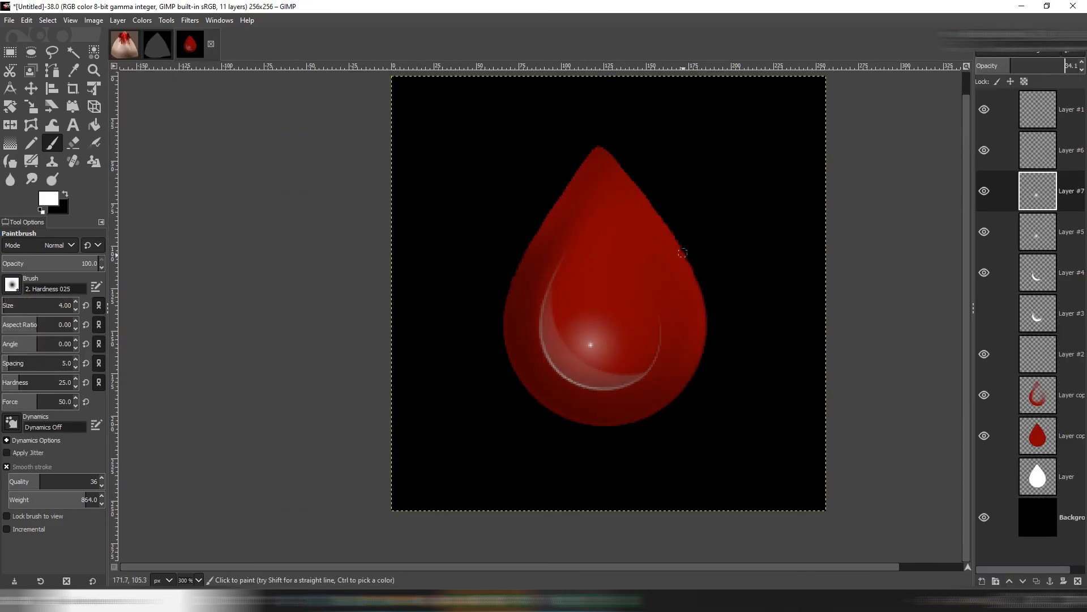
click(561, 267)
shift+click(605, 186)
shift+click(653, 321)
click(605, 188)
shift+click(674, 346)
drag(674, 347, 603, 392)
click(1028, 52)
Blur the thin highlight lines and warp them to follow the drop's shape.
click(189, 20)
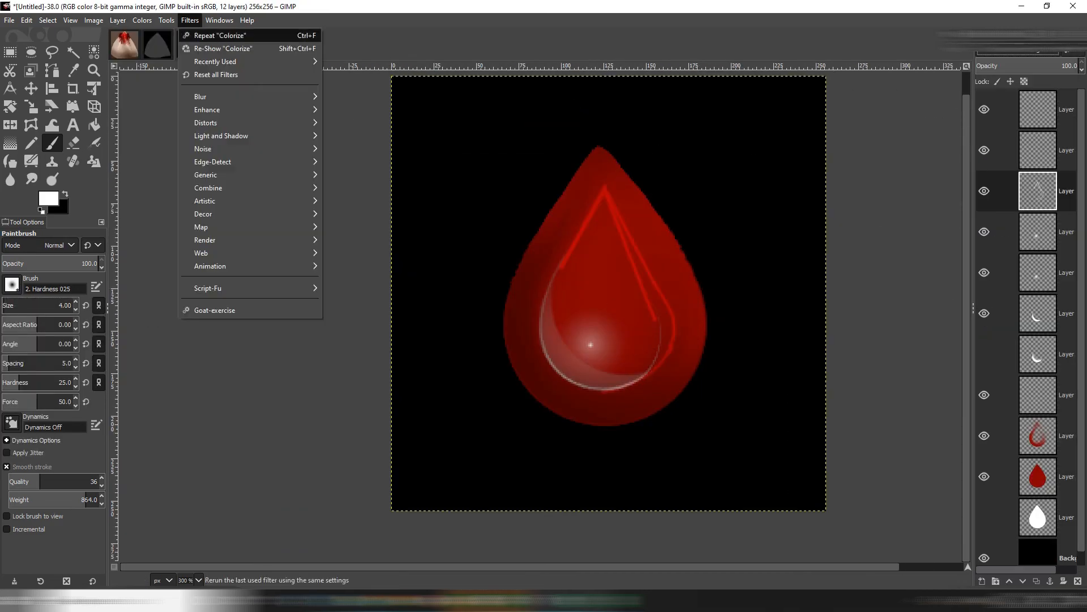
click(357, 101)
click(483, 311)
click(52, 125)
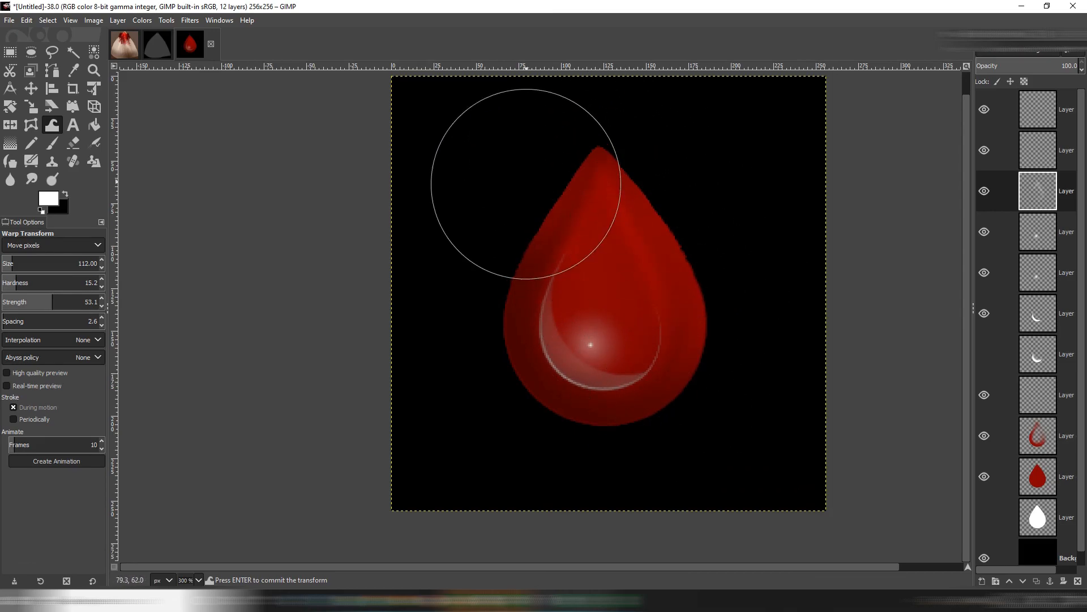
Add a layer with a large soft white glow in the drop, warp it toward the tip and change its blend mode.
click(52, 143)
click(982, 582)
click(602, 321)
click(52, 125)
drag(601, 272, 600, 196)
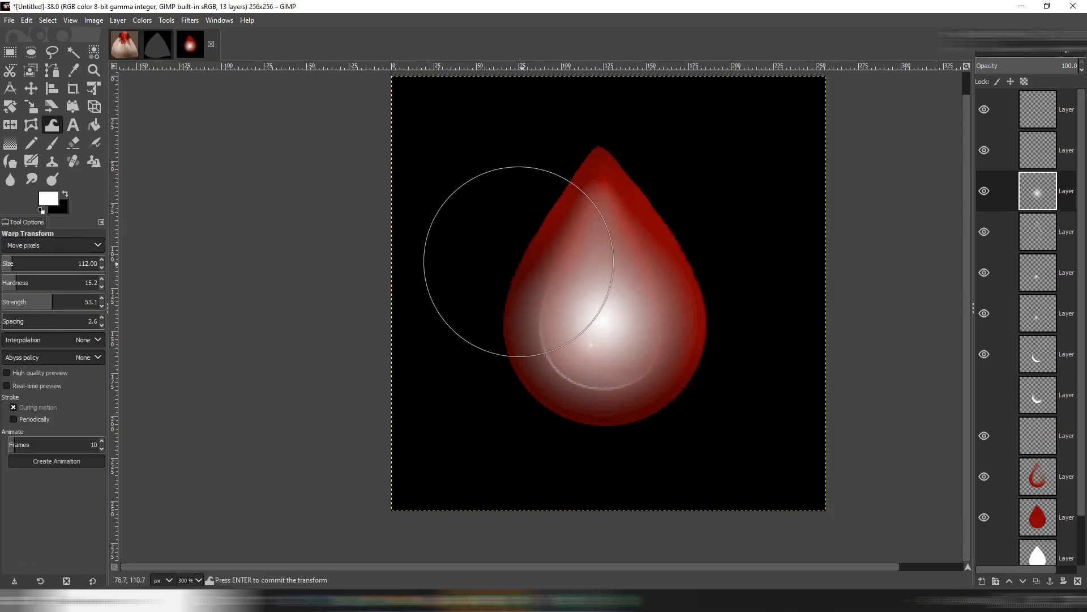
click(1019, 52)
Set the opacity of the curved highlight line's layer, Layer #2, to 22.8.
scroll(772, 306, down, 2)
click(1038, 395)
click(1038, 354)
click(1039, 435)
click(998, 66)
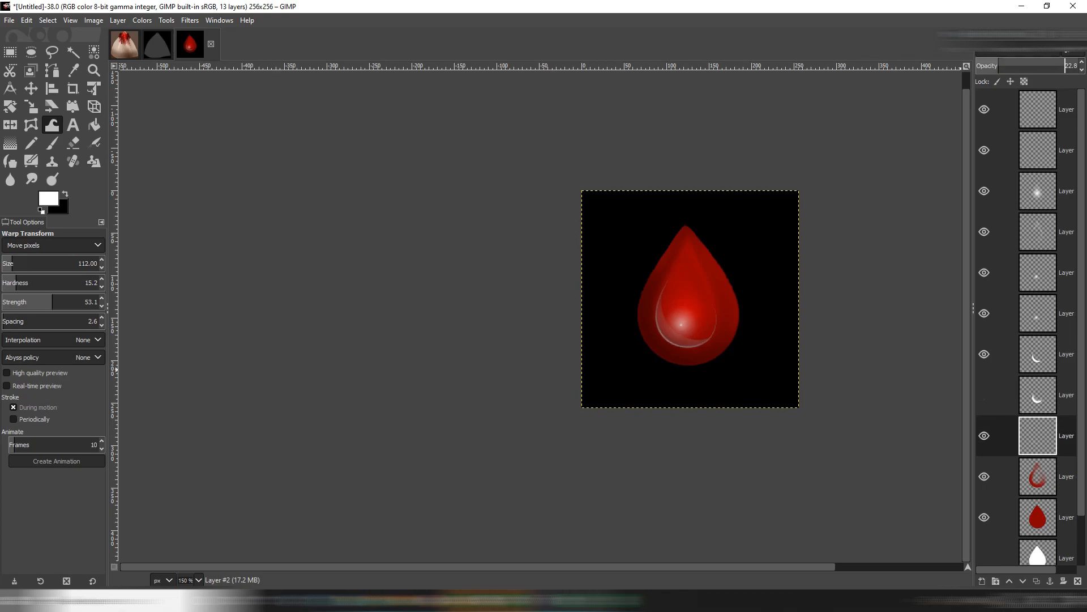
Add a new layer and draw small white glints along the drop's lower-left curved line with a size 1 Pencil.
click(982, 581)
click(31, 143)
scroll(643, 331, up, 6)
drag(596, 455, 618, 469)
drag(666, 497, 714, 509)
scroll(713, 414, down, 6)
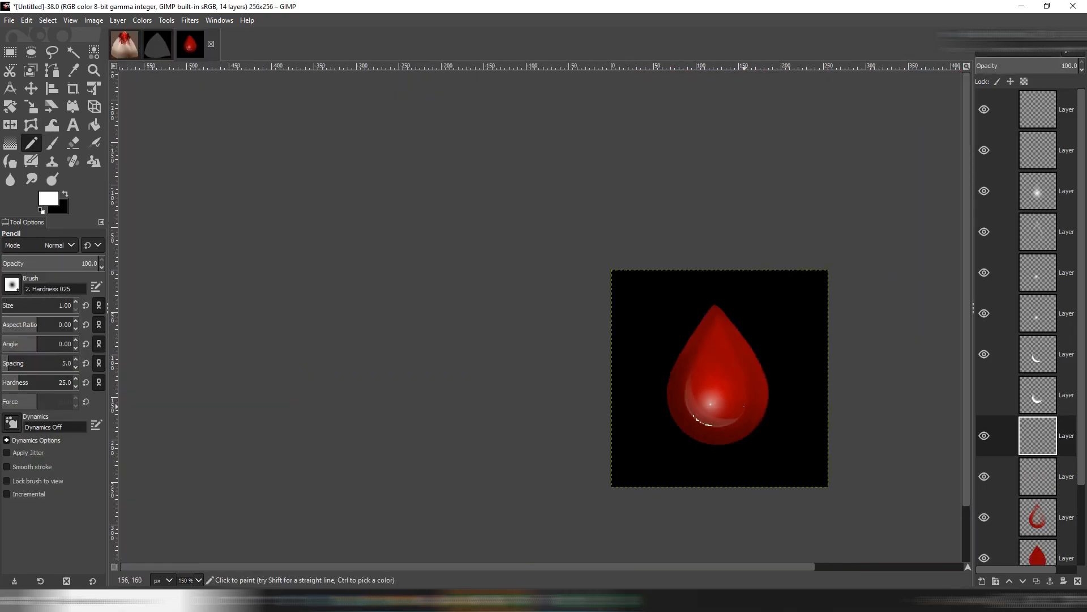
Smudge the small white glints and soften them with the Eraser.
click(31, 179)
scroll(739, 458, up, 4)
click(73, 143)
drag(592, 337, 554, 314)
scroll(780, 456, down, 2)
Add a new layer and paint a narrow, angled white streak on the drop's right side with the Paintbrush.
click(982, 581)
click(52, 144)
drag(37, 325, 66, 324)
drag(37, 344, 59, 343)
click(750, 277)
click(52, 125)
drag(791, 331, 749, 379)
drag(718, 198, 714, 170)
key(ctrl+z)
key(ctrl+z)
Change the Warp interpolation, curve the white streak along the drop's right side and lower its layer opacity.
click(54, 340)
click(82, 356)
drag(727, 238, 714, 216)
drag(773, 345, 759, 383)
key(ctrl+z)
key(ctrl+z)
mouse_move(795, 323)
mouse_down()
mouse_move(743, 332)
mouse_move(821, 326)
mouse_move(759, 376)
mouse_up()
key(Return)
drag(1026, 66, 991, 65)
Add a new layer, draw a bright Pencil line within the right-hand streak and smudge it along the curve.
click(982, 582)
click(31, 143)
scroll(750, 277, up, 4)
mouse_move(749, 244)
mouse_down()
mouse_move(776, 285)
mouse_move(750, 268)
mouse_up()
click(31, 179)
drag(793, 352, 831, 421)
Export the finished red drop as drop.jpg.
scroll(833, 359, down, 6)
key(ctrl+shift+e)
text(drop.jpg)
key(Return)
key(Return)
Show the white drop layer and hide the two red drop layers above it.
scroll(997, 422, down, 4)
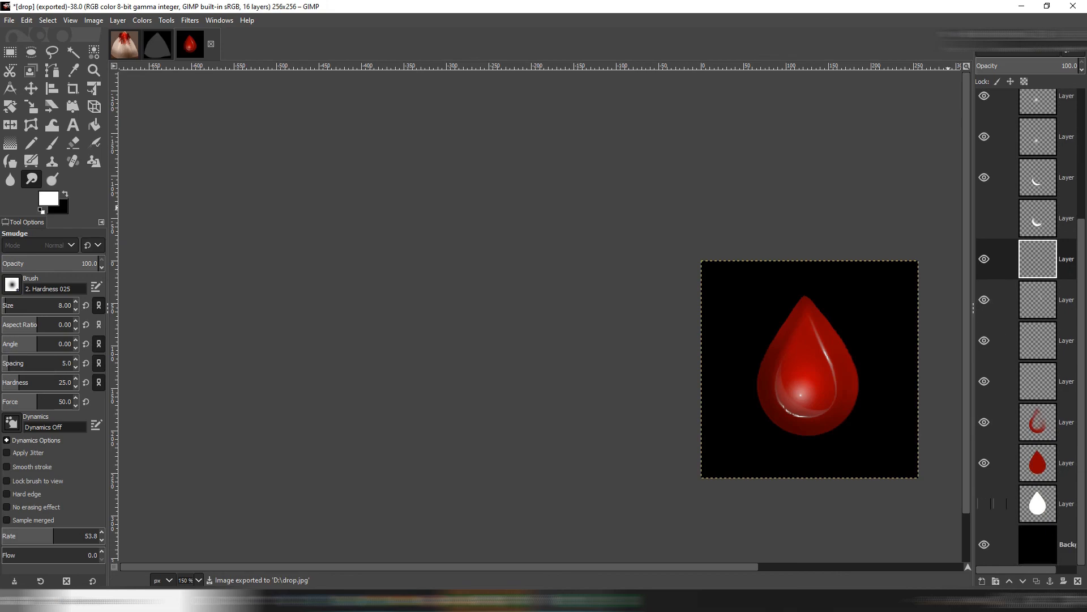
click(985, 462)
click(984, 422)
click(1038, 381)
Export the white drop on black as dropop.gif for the opacity map.
key(ctrl+shift+e)
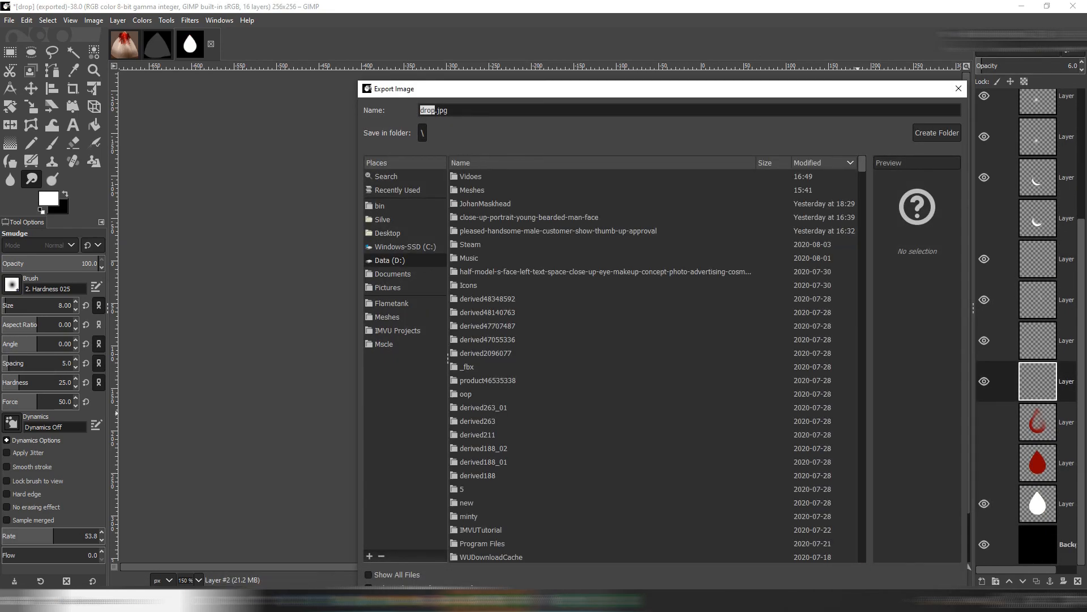
text(if)
key(Return)
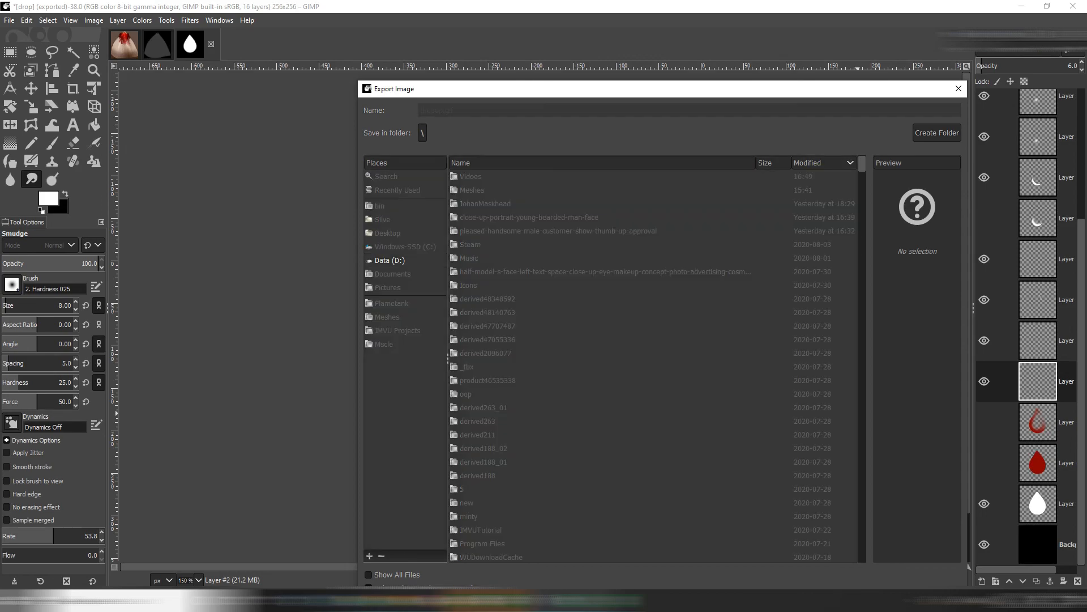
key(Return)
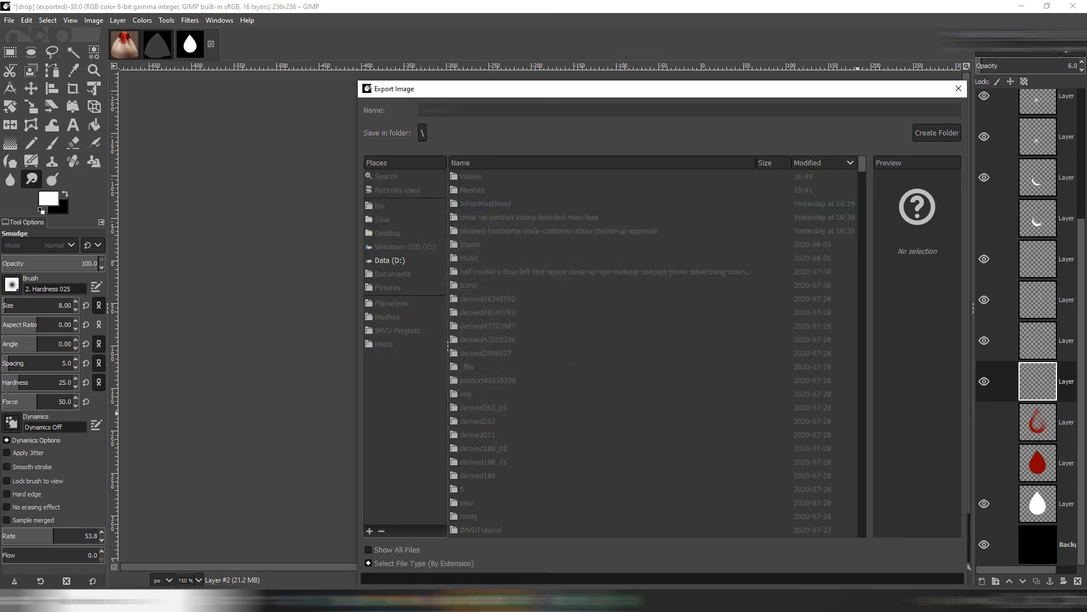
Switch to IMVU, load the red drop as the forehead material's texture and dropop.gif as its opacity map, and apply the changes.
click(509, 600)
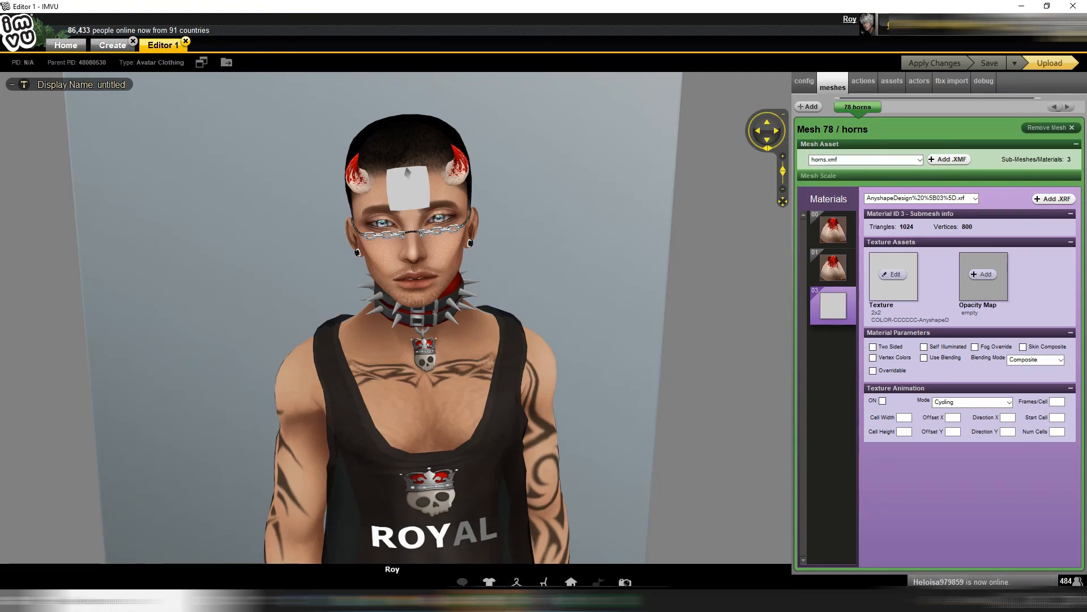
click(893, 274)
double_click(343, 85)
click(983, 274)
double_click(202, 85)
click(935, 62)
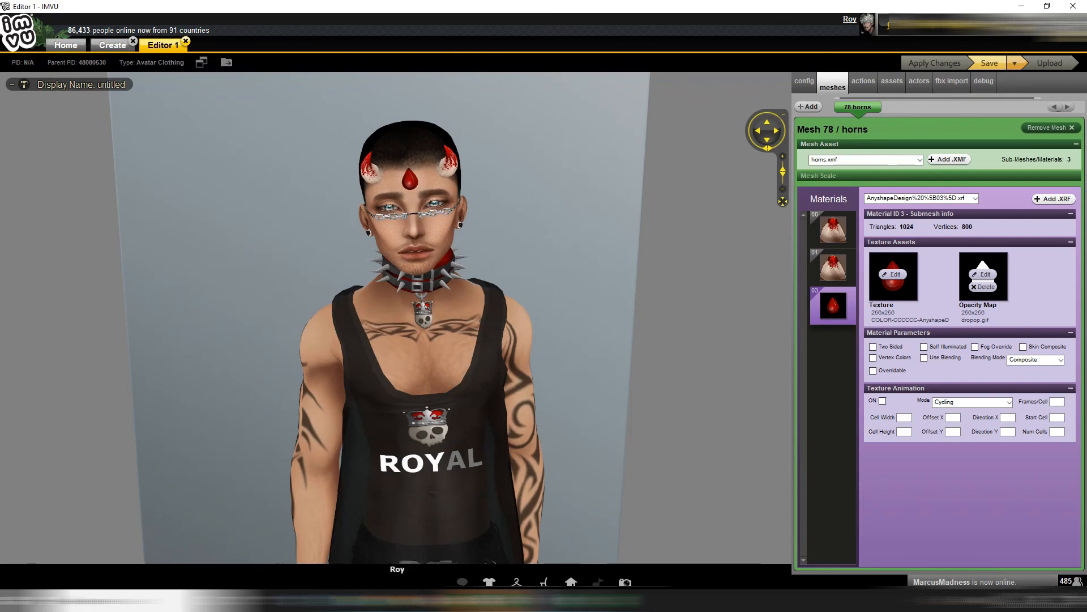
Switch back to GIMP and show the two red drop layers again.
click(571, 601)
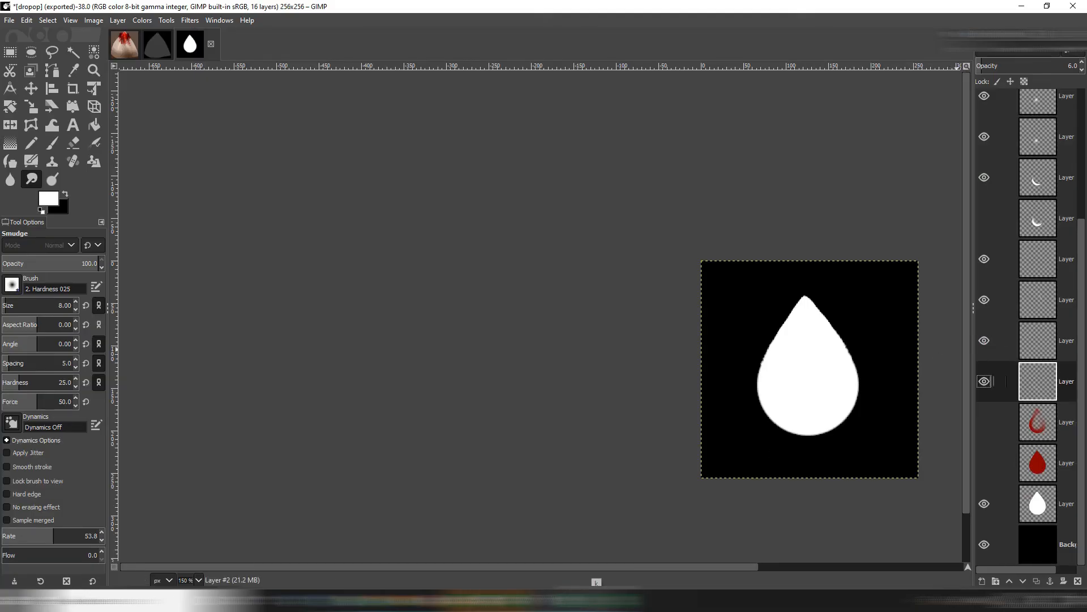
click(984, 463)
click(984, 422)
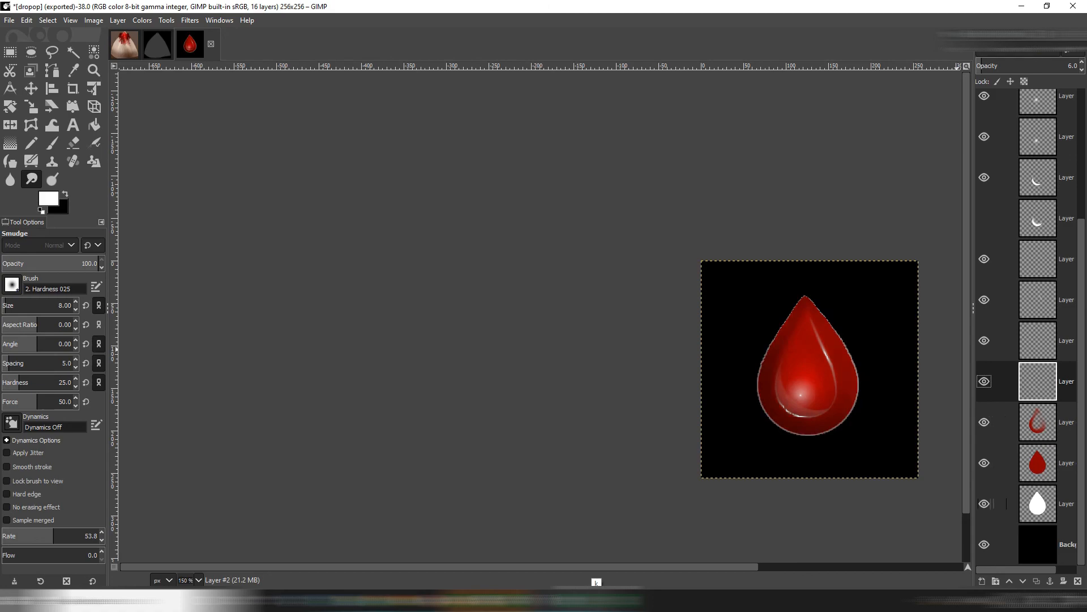
Link all the drop layers above the black background so they transform together.
click(1037, 545)
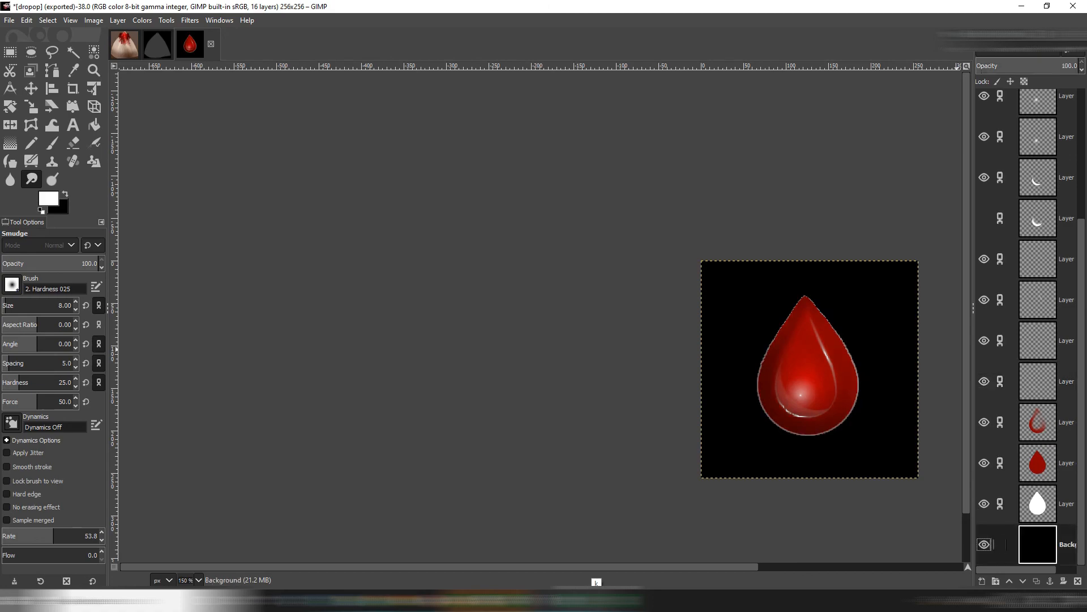
click(1037, 504)
click(1038, 259)
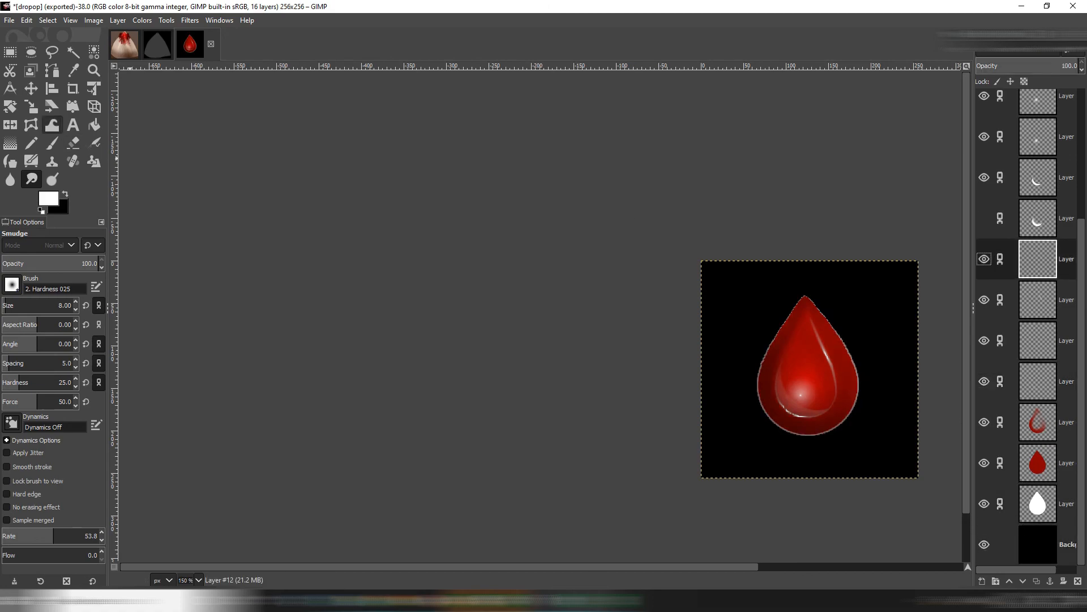
key(shift+s)
click(780, 309)
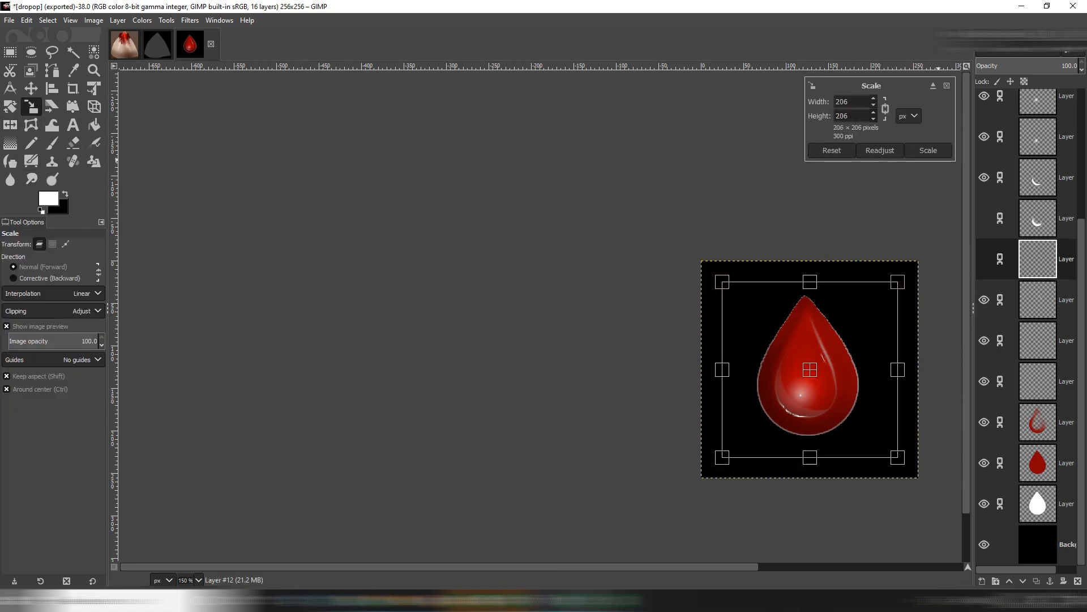
click(947, 85)
Scale the linked drop layers from the solid red drop layer to 185 × 185 px and shift them slightly down.
click(1038, 463)
click(813, 385)
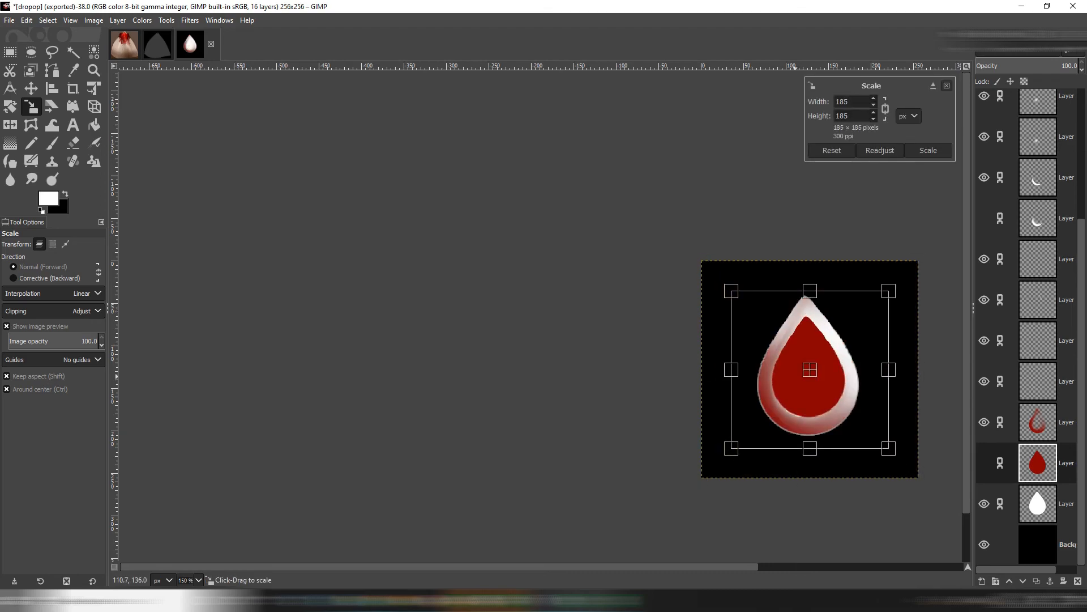
key(Return)
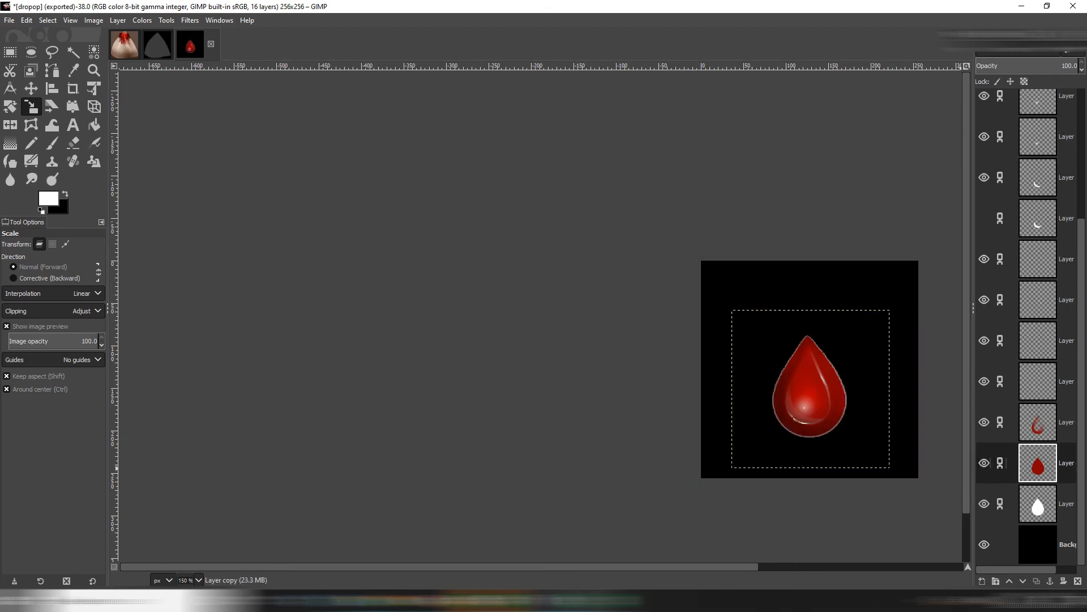
Hide the two red drop layers, export the smaller white drop as dropop.gif, and show the red layers again.
click(985, 463)
click(985, 422)
click(985, 422)
click(985, 462)
click(1038, 503)
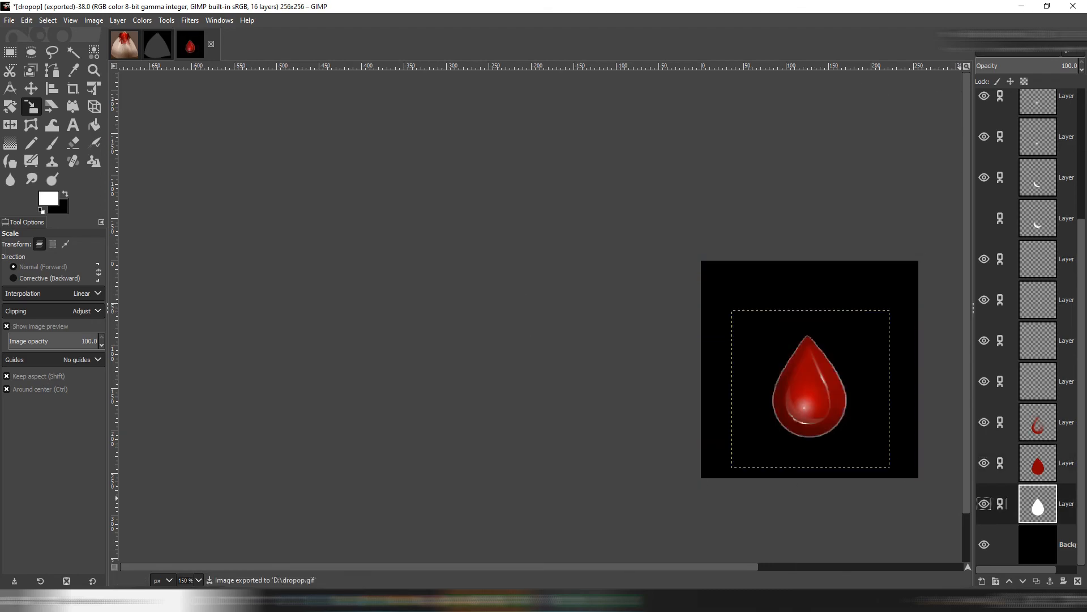
Hide the white drop layer and export the red drop as drop.jpg at quality 100, replacing the existing file.
click(984, 504)
key(ctrl+shift+e)
drag(454, 110, 435, 110)
text(.jpg)
key(Return)
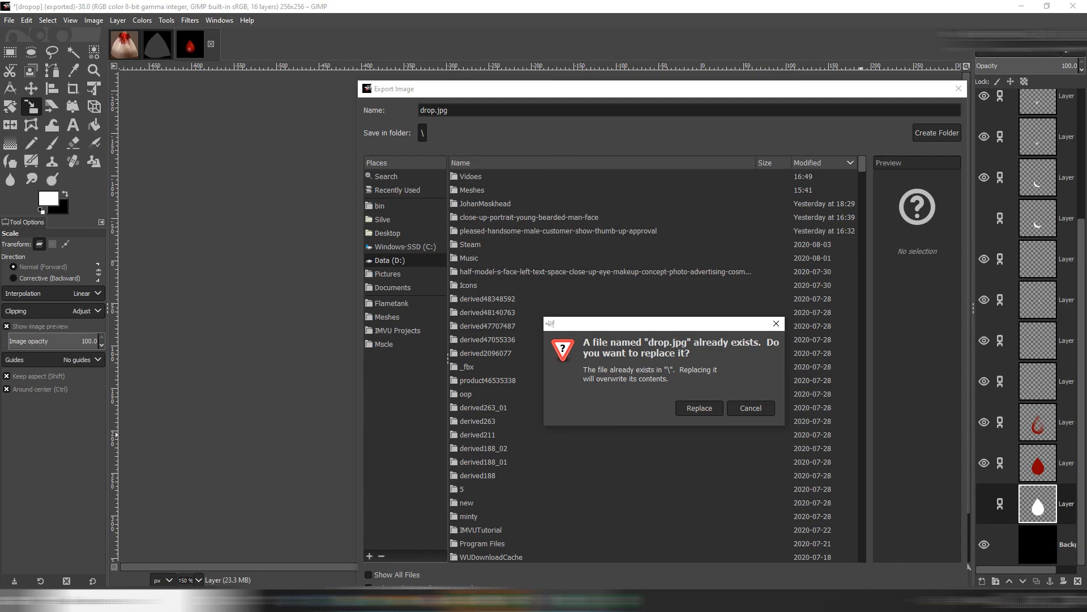
key(Return)
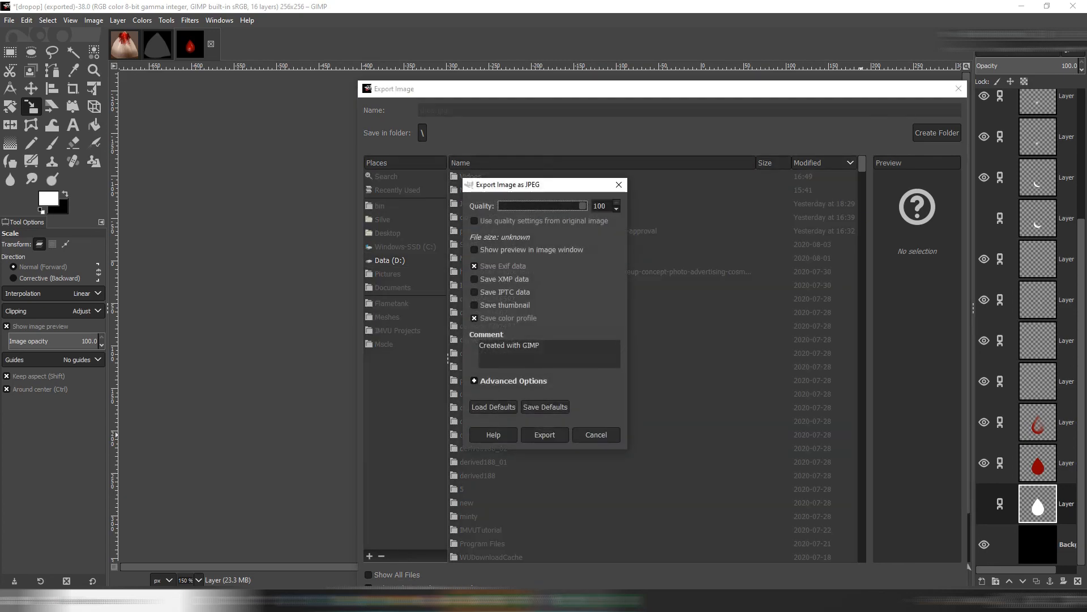
key(Return)
Switch to IMVU, reload drop.jpg as the forehead texture and dropop.gif as its opacity map, and apply the changes.
key(alt+Tab)
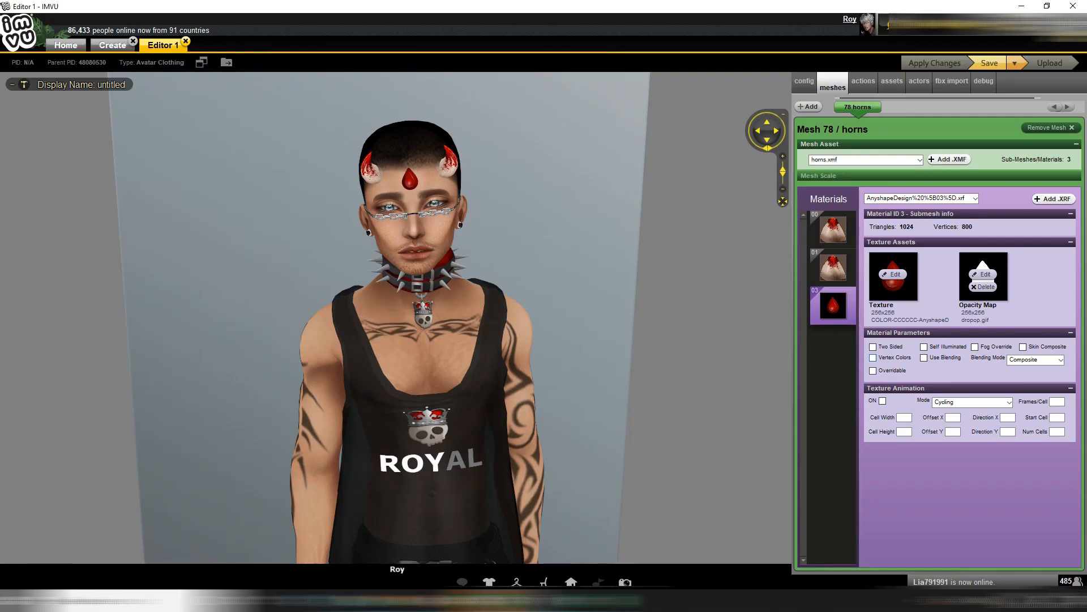
click(893, 275)
double_click(226, 85)
click(984, 274)
double_click(369, 85)
click(935, 63)
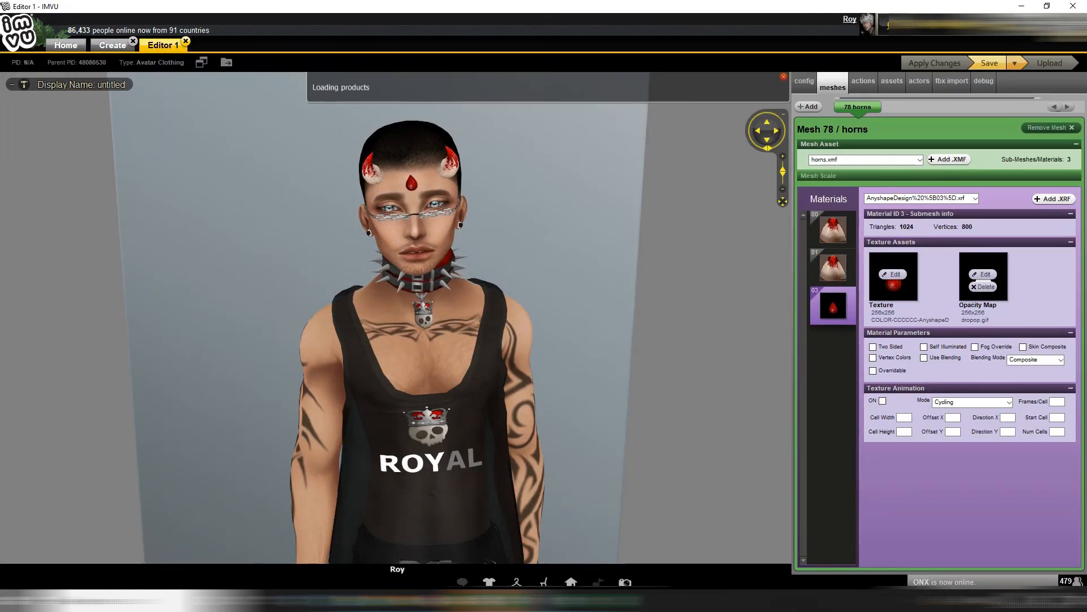
scroll(413, 317, up, 2)
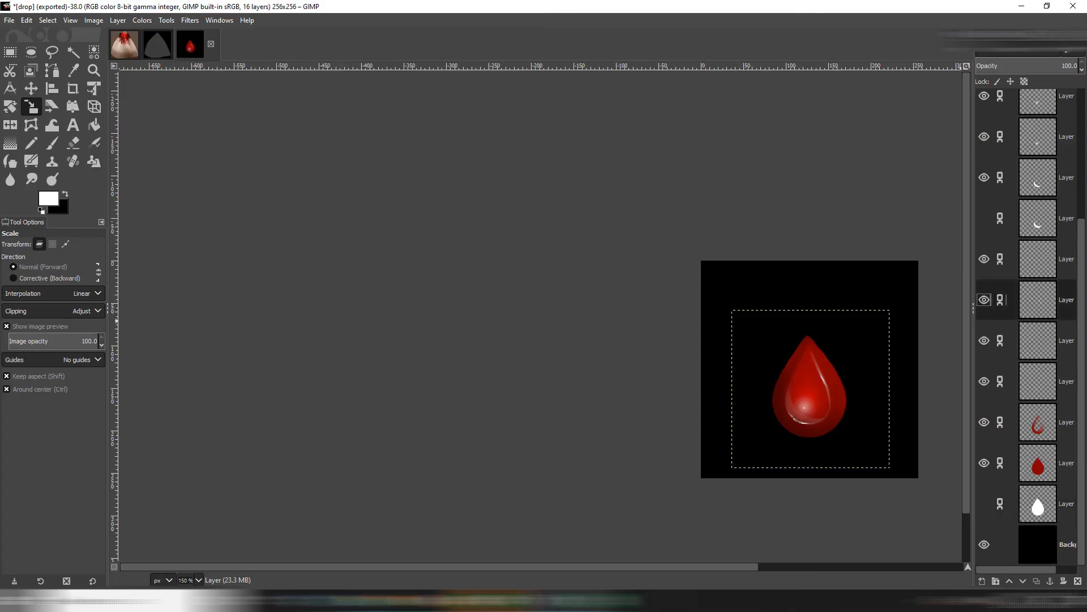
In GIMP, flatten the red drop image and scale it to 128 × 128 px, fitting the canvas to the layer.
right_click(1038, 300)
click(941, 401)
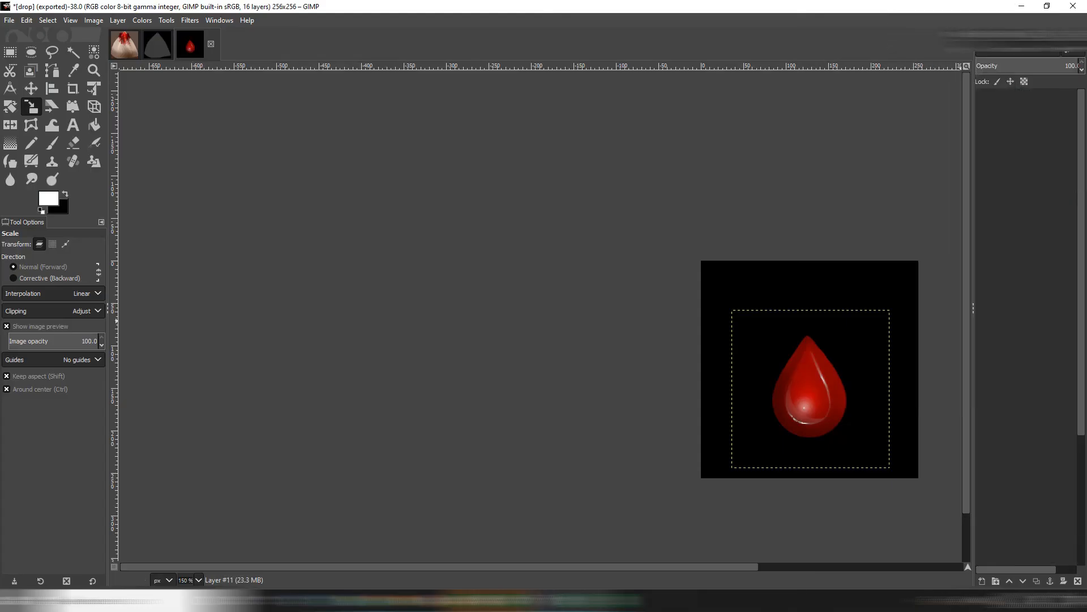
click(555, 145)
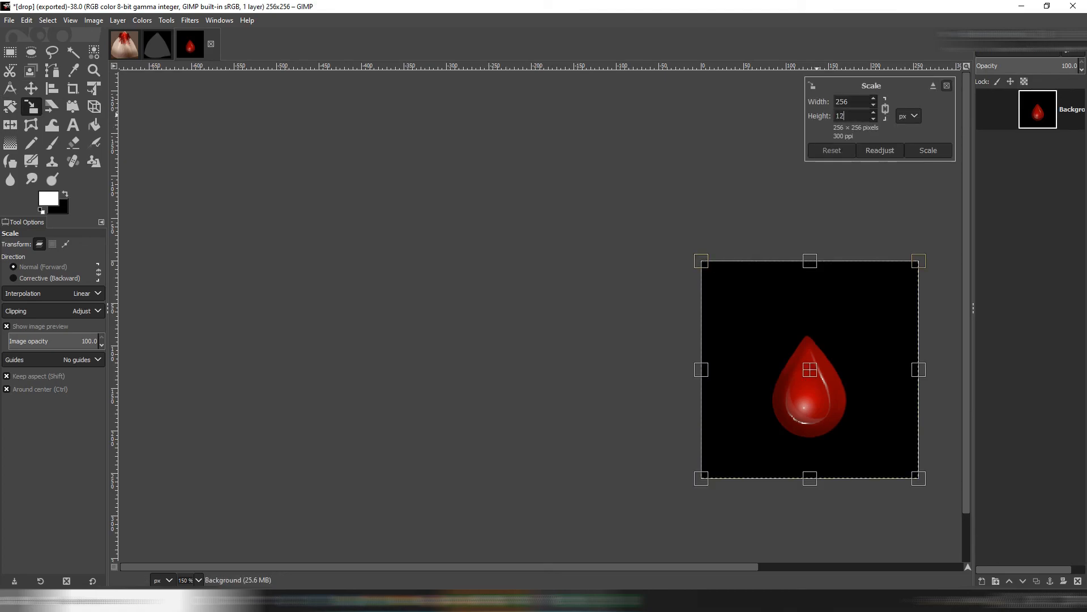
key(Return)
click(928, 150)
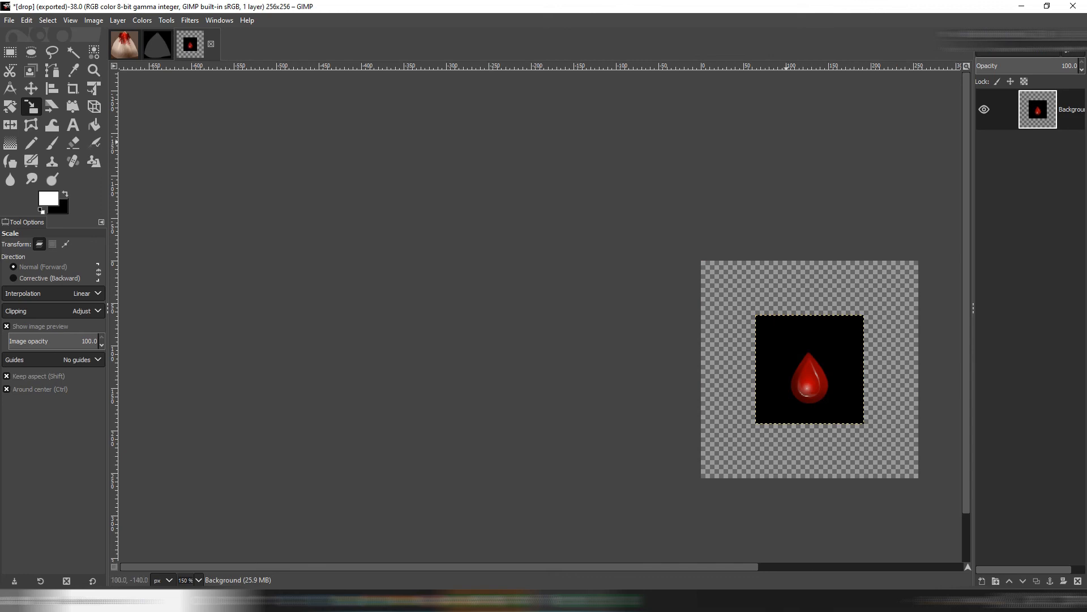
click(93, 20)
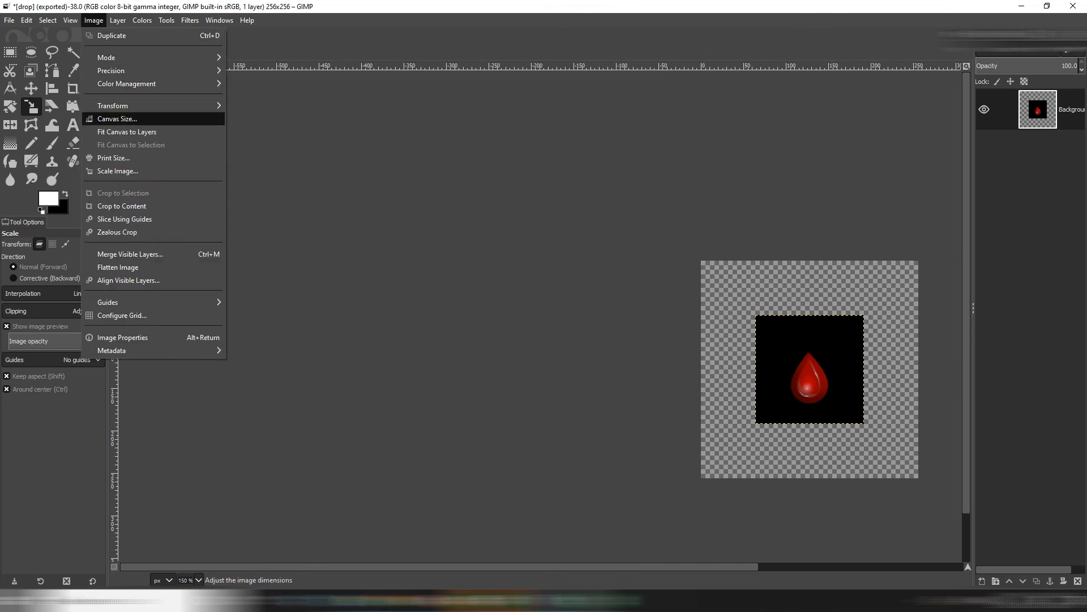
click(117, 133)
Sharpen the red drop using Unsharp Mask with radius 3.000 and amount 0.500, and export it as drop.jpg for the IMVU texture.
click(189, 20)
mouse_move(213, 109)
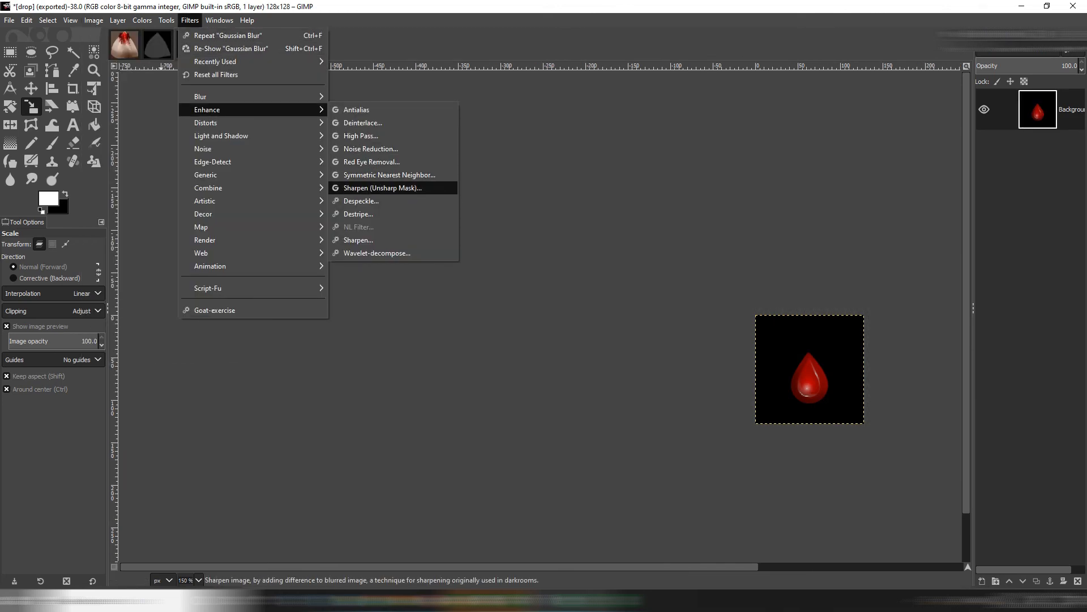
click(384, 187)
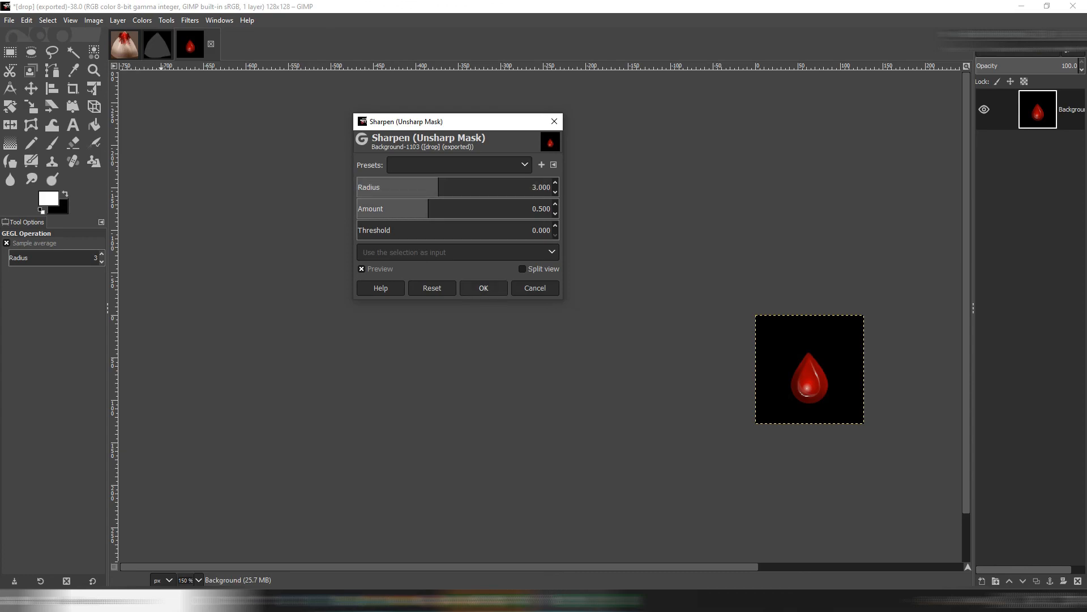
click(483, 288)
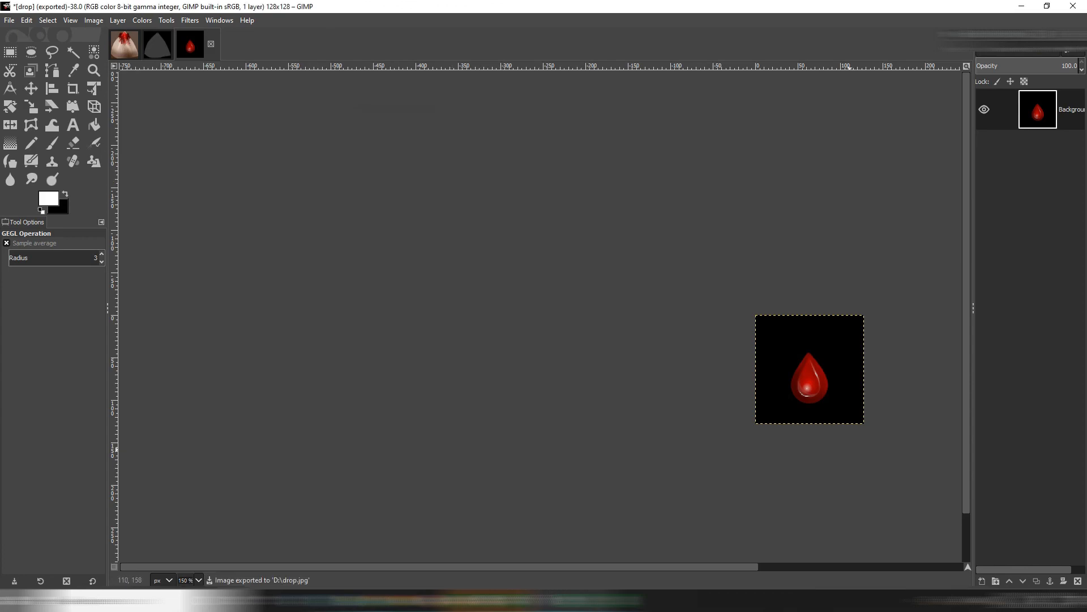
ctrl+scroll(862, 436, up, 1)
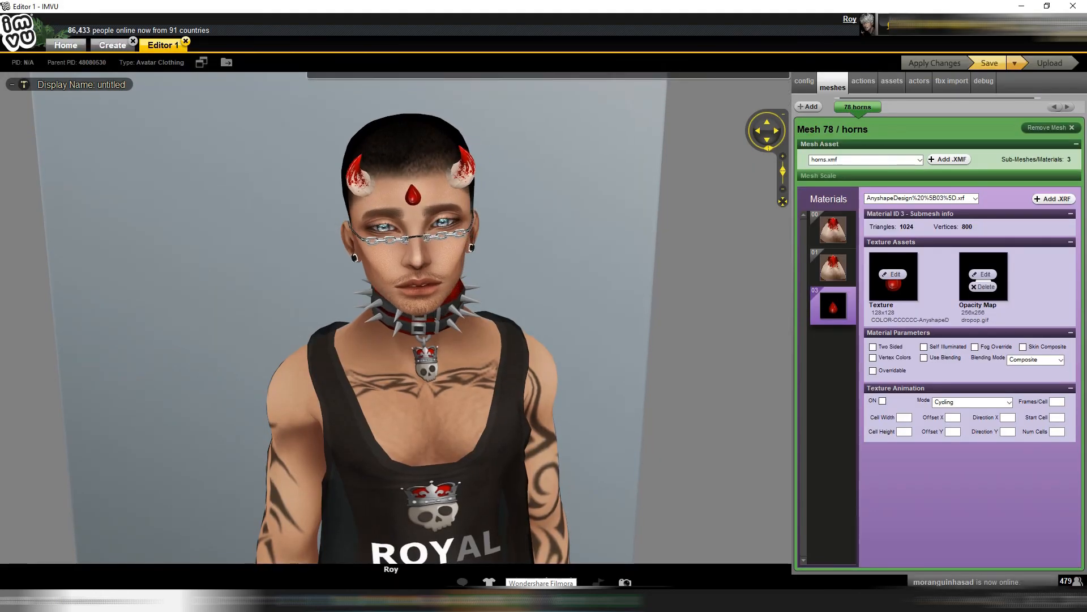
Switch back to GIMP and undo the sharpening, canvas fit, scaling and flattening to restore the separate drop layers.
key(alt+Tab)
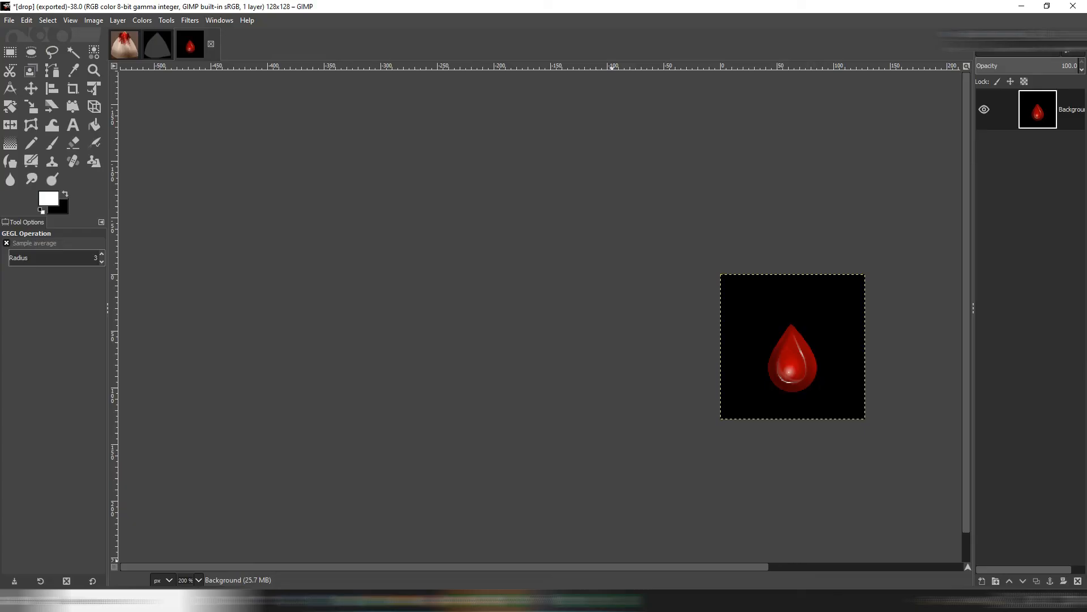
key(ctrl+z)
key(ctrl+z)
key(ctrl+z)
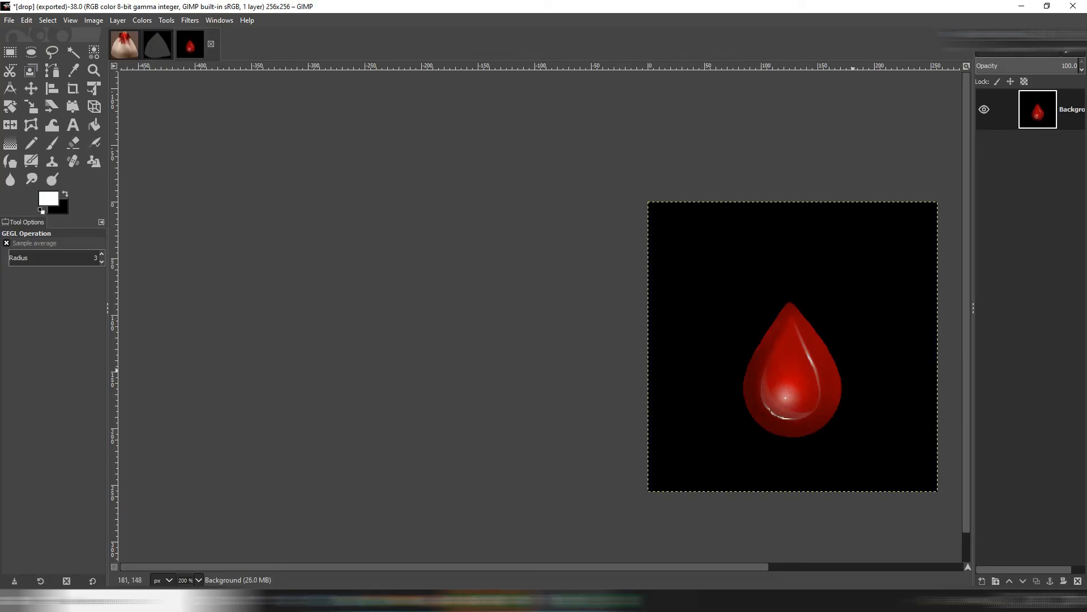
scroll(957, 484, down, 1)
scroll(1025, 326, down, 3)
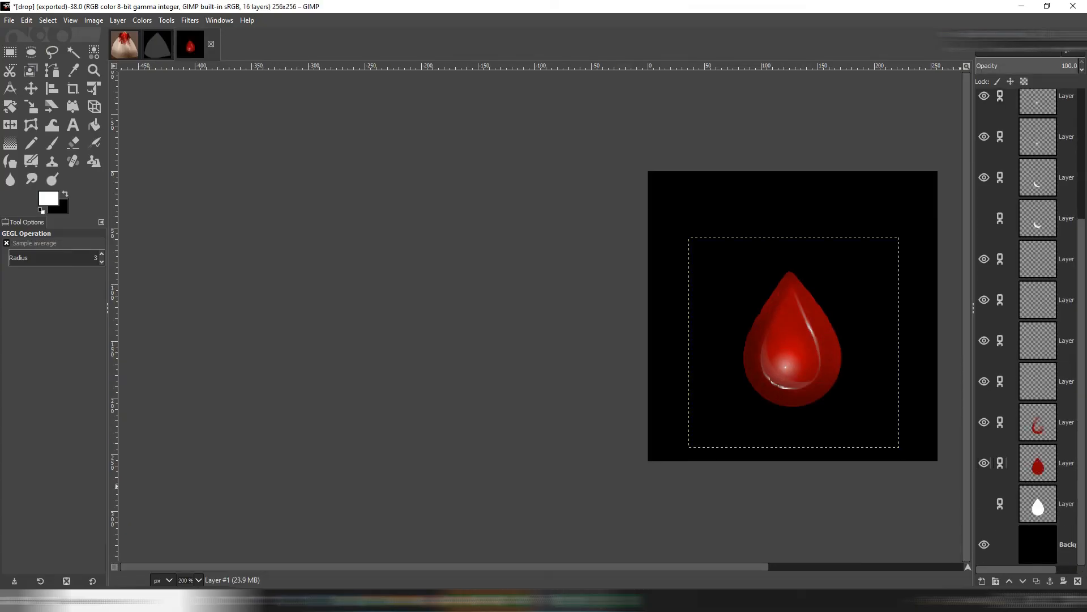
Hide the two red drop layers, show the white drop layer, and flatten the image.
click(985, 462)
click(984, 504)
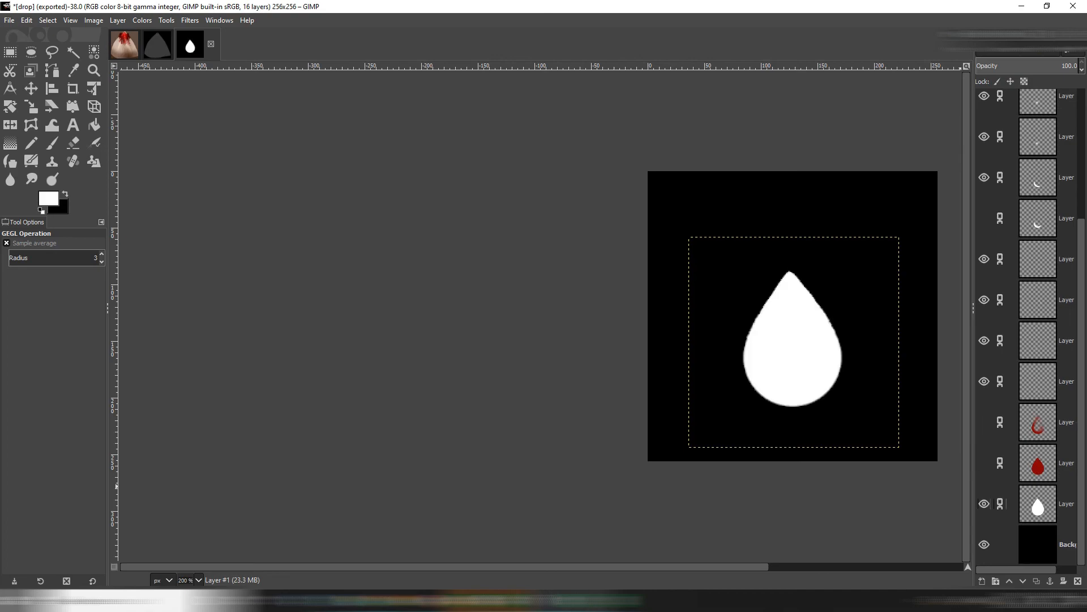
right_click(1032, 474)
click(1009, 466)
Scale the flattened white drop to 128 × 128 px and fit the canvas to the layer.
click(32, 106)
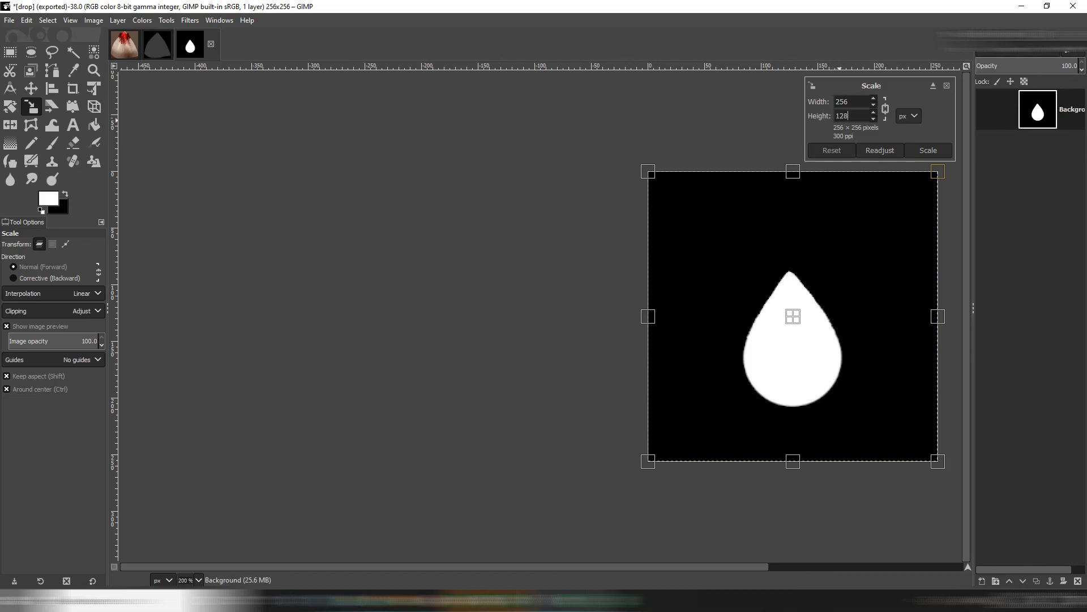
key(Return)
click(94, 20)
click(145, 131)
Export the reduced white drop as dropop.gif on drive D, replacing the earlier opacity map.
key(ctrl+shift+e)
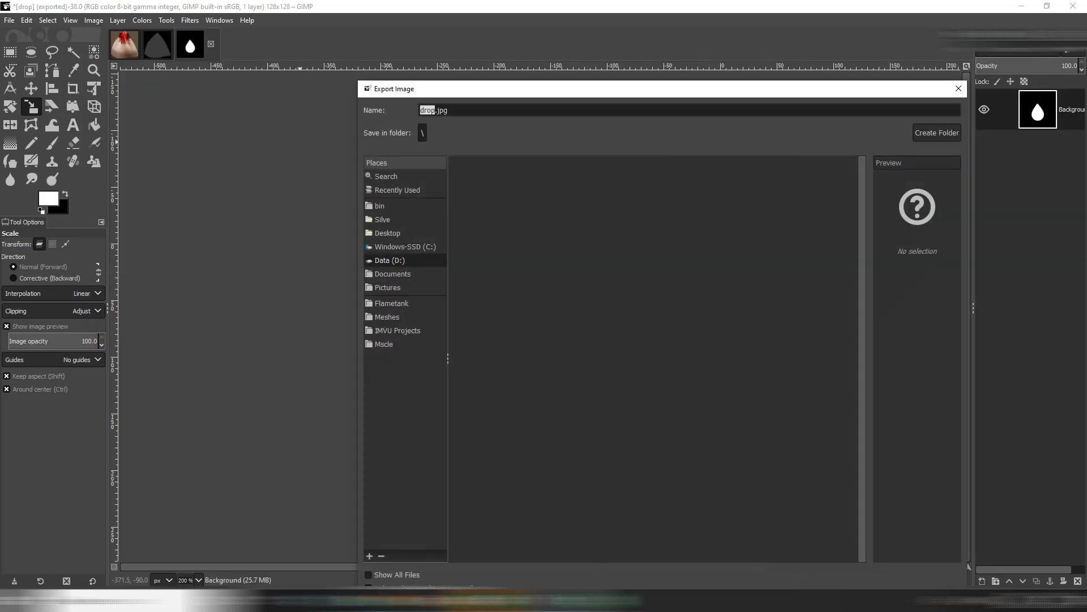
key(BackSpace)
key(BackSpace)
key(BackSpace)
key(BackSpace)
text(op.gif)
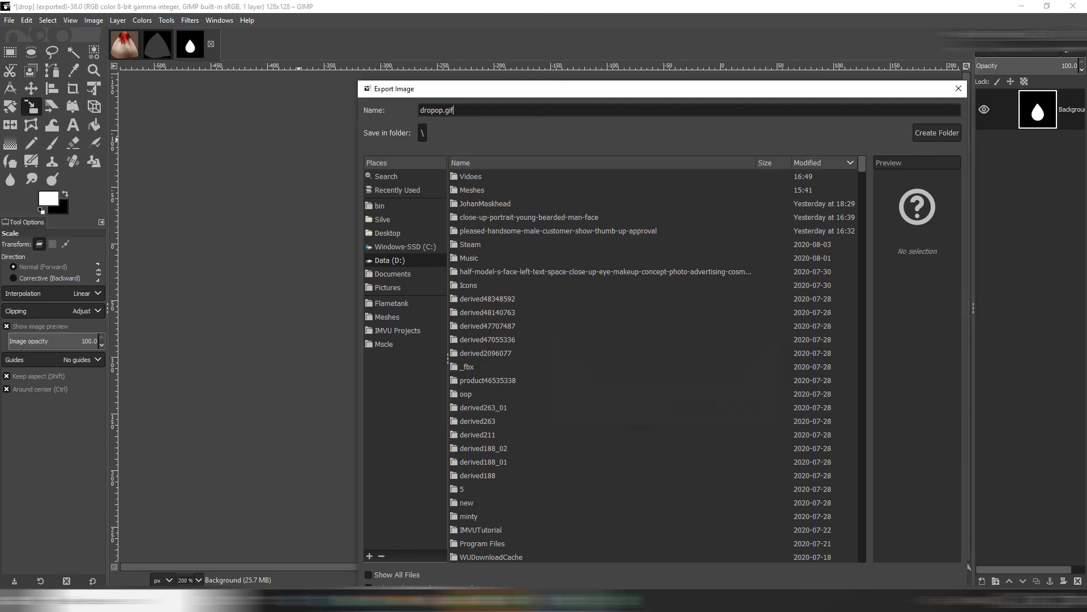
key(Return)
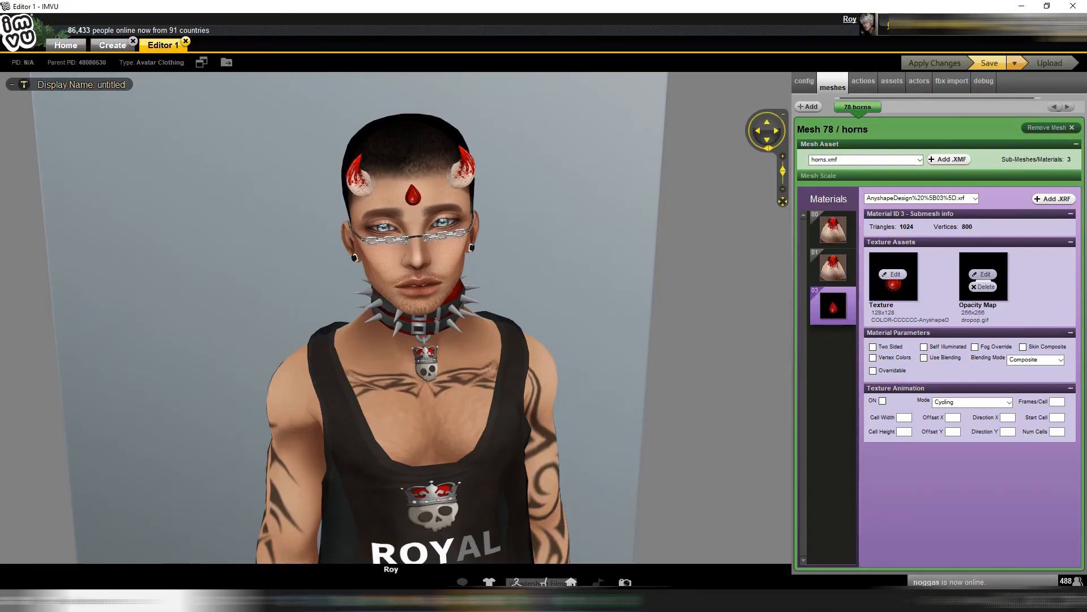
In IMVU, load the new dropop.gif as the forehead material's opacity map.
click(983, 274)
double_click(254, 85)
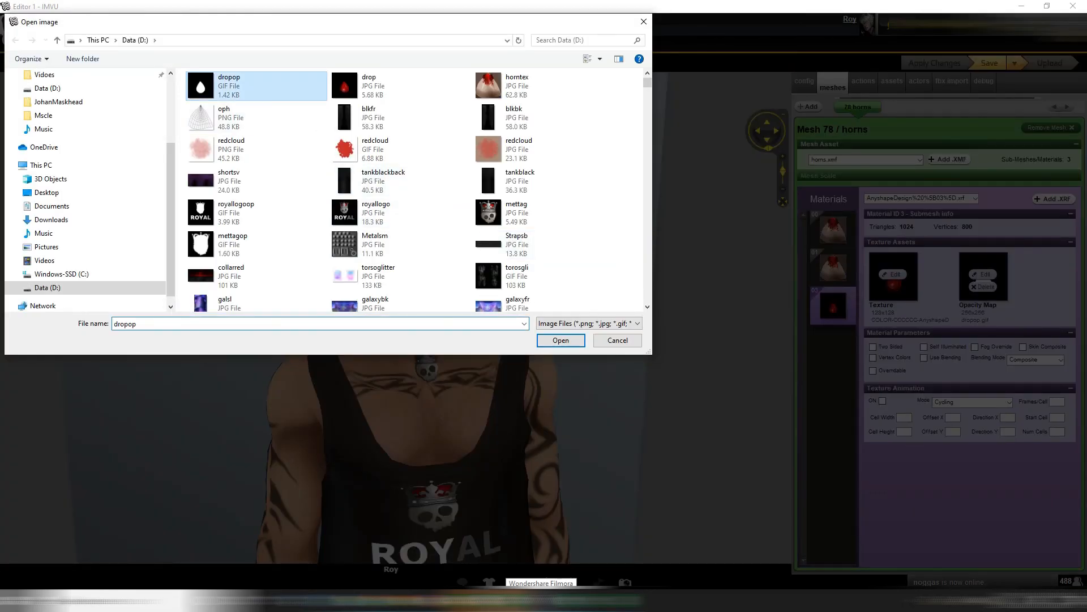